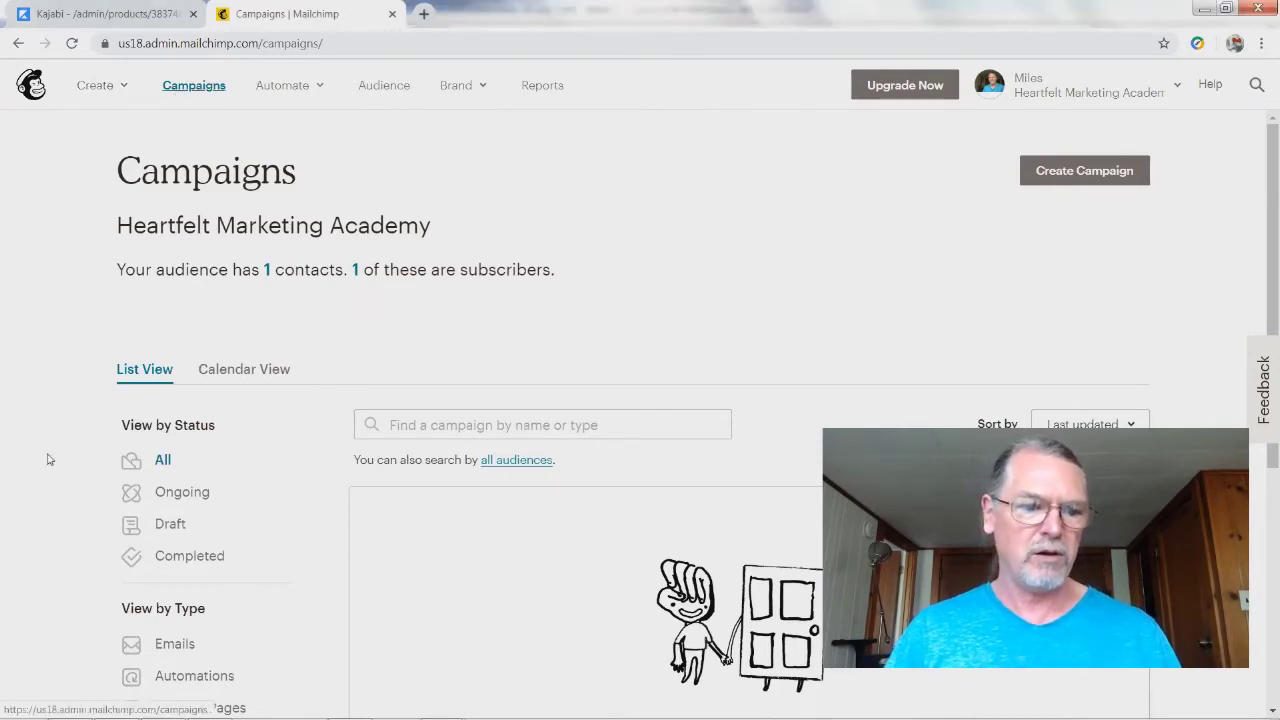
# Step: Create a landing page titled 'Landing Your Message and Build Your Following Using Free Online Tools' for Heartfelt Marketing Academy
pyautogui.click(84, 88)
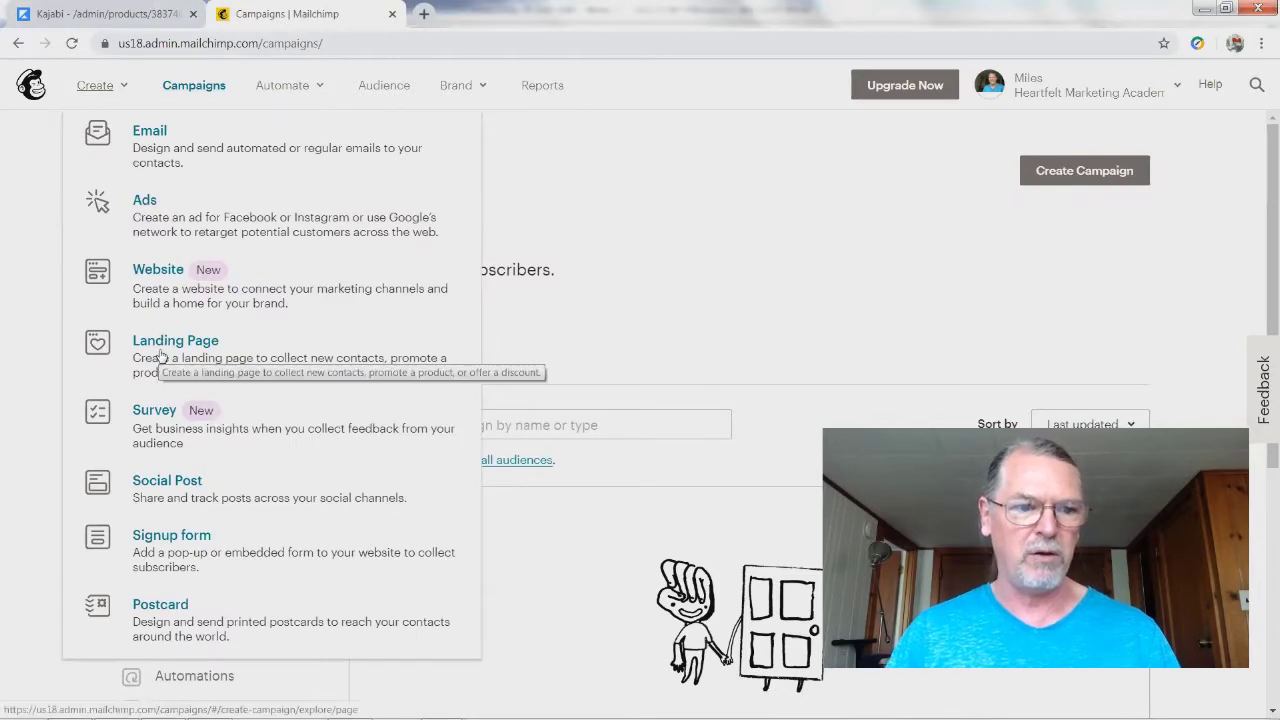
pyautogui.click(185, 88)
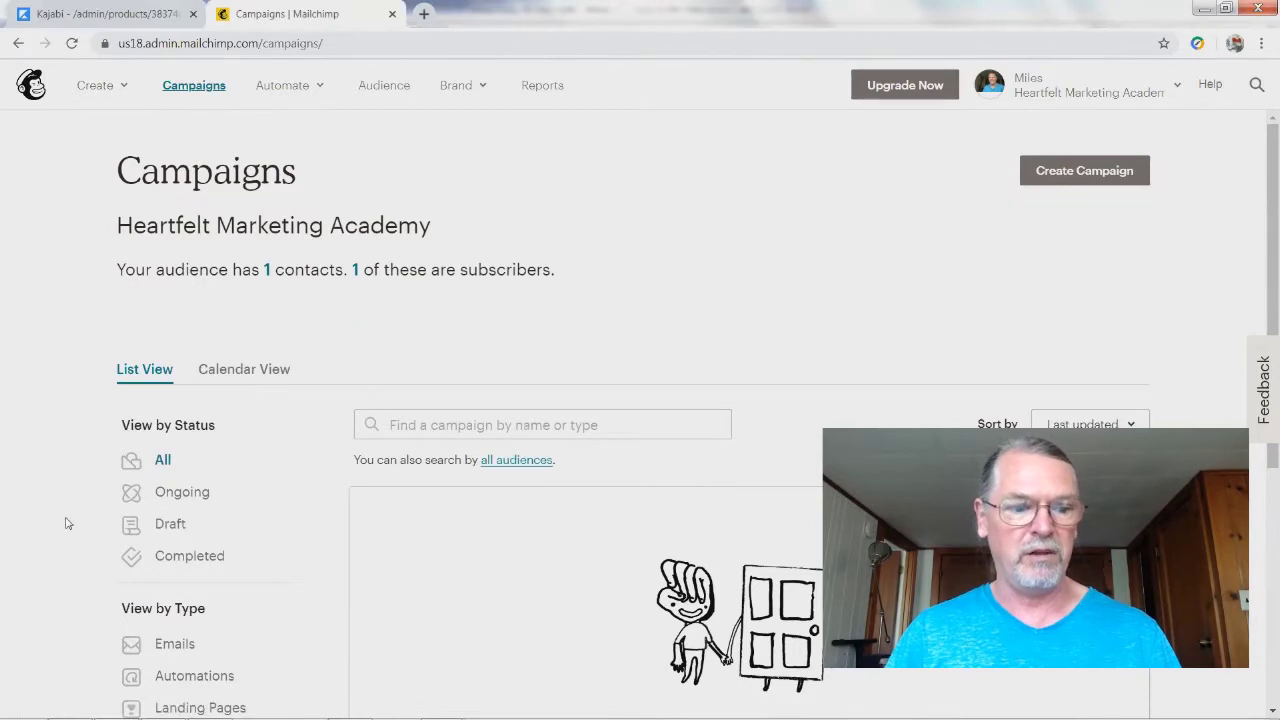
pyautogui.scroll(-2, 67, 523)
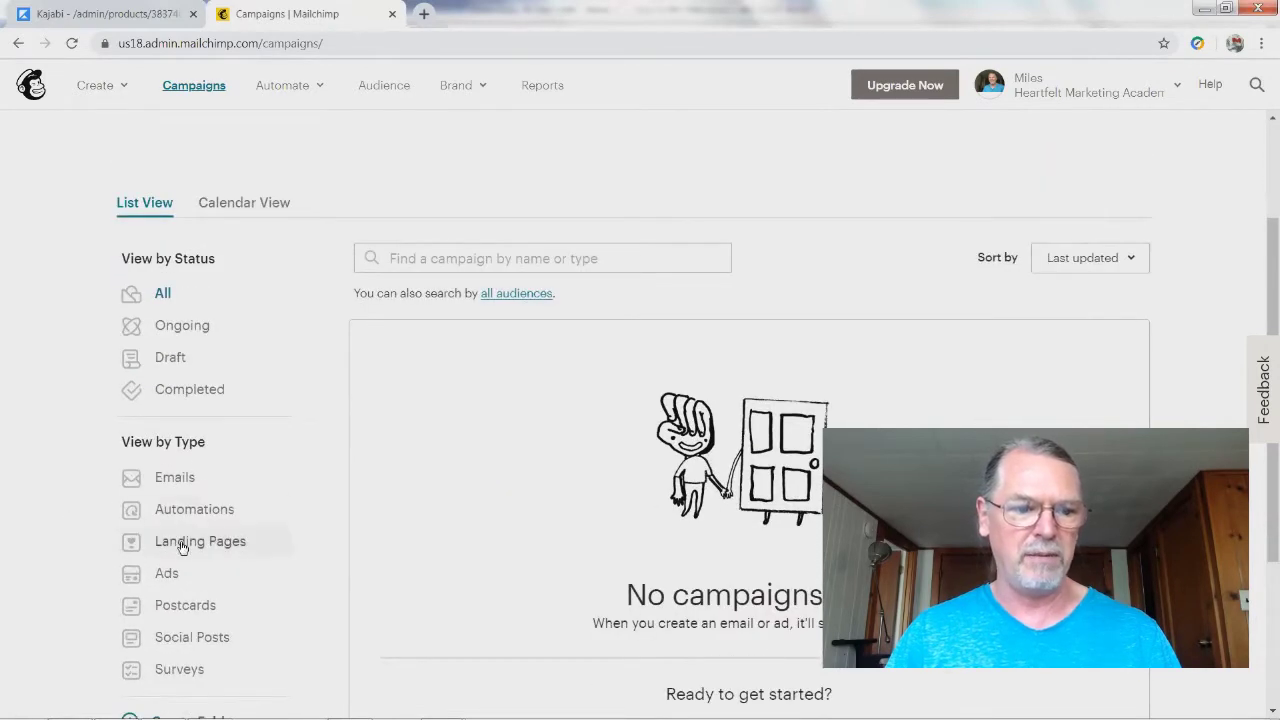
pyautogui.click(86, 92)
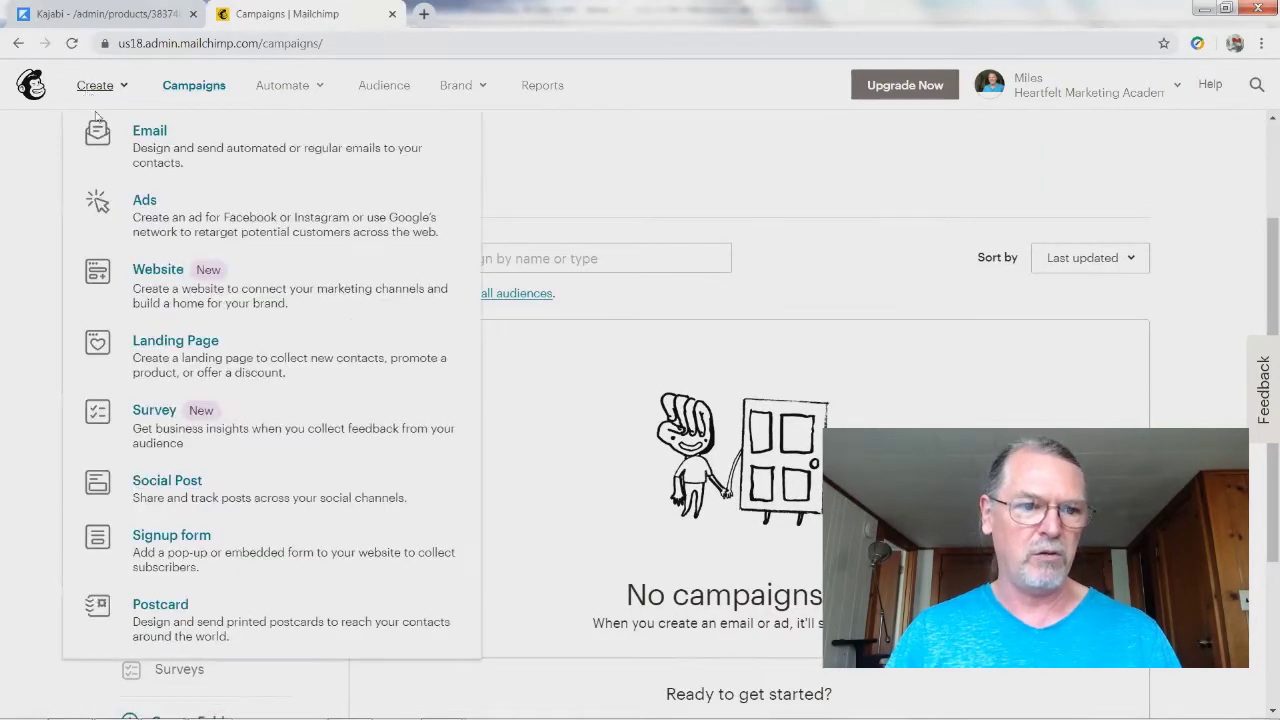
pyautogui.click(160, 352)
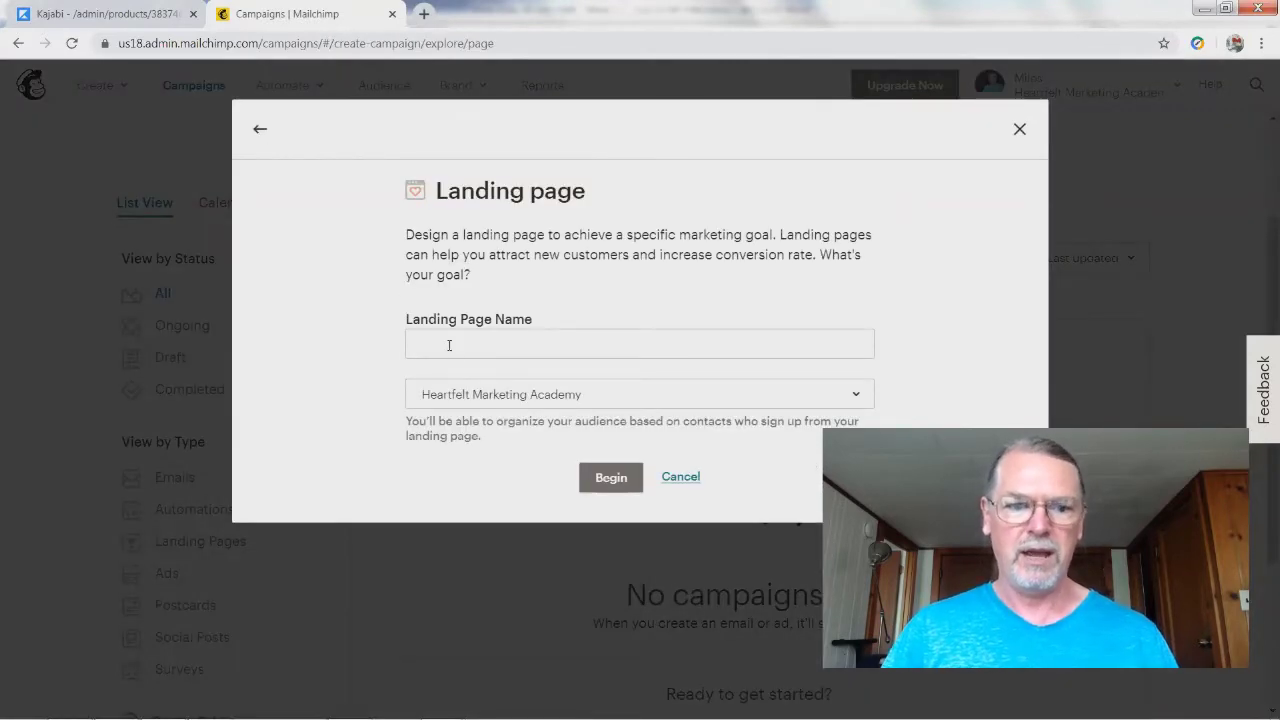
pyautogui.click(448, 345)
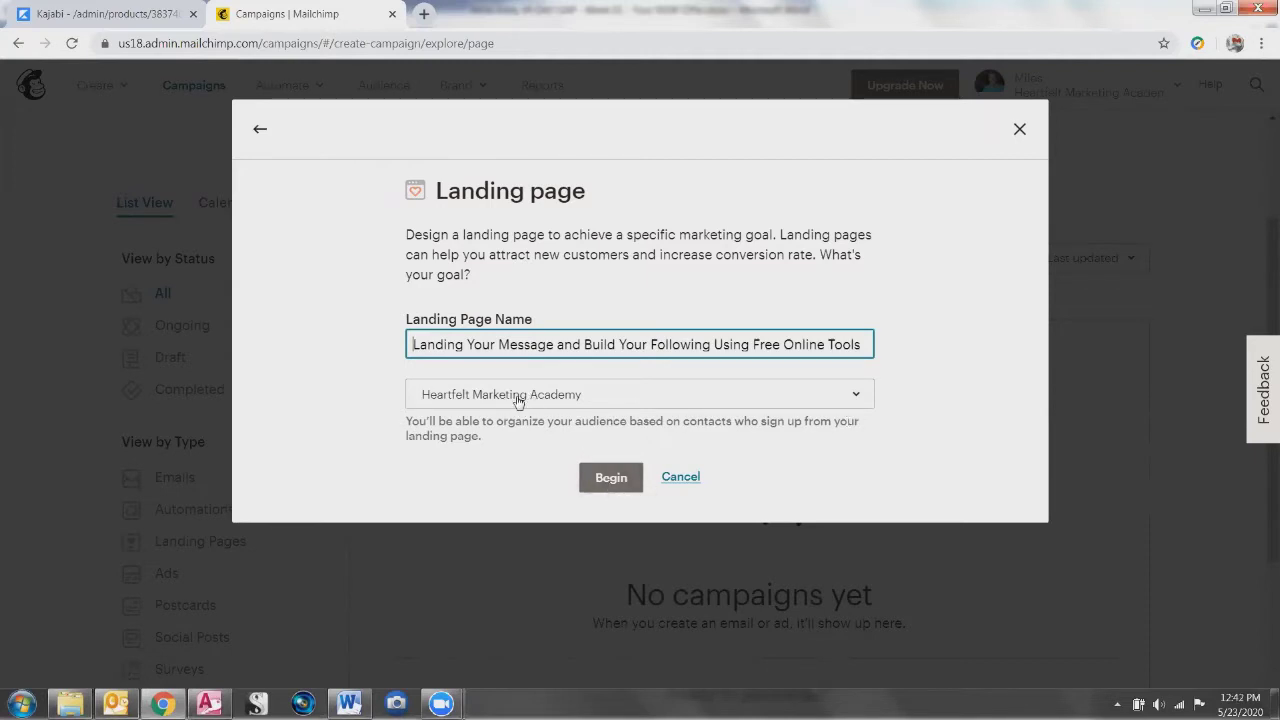
pyautogui.click(320, 405)
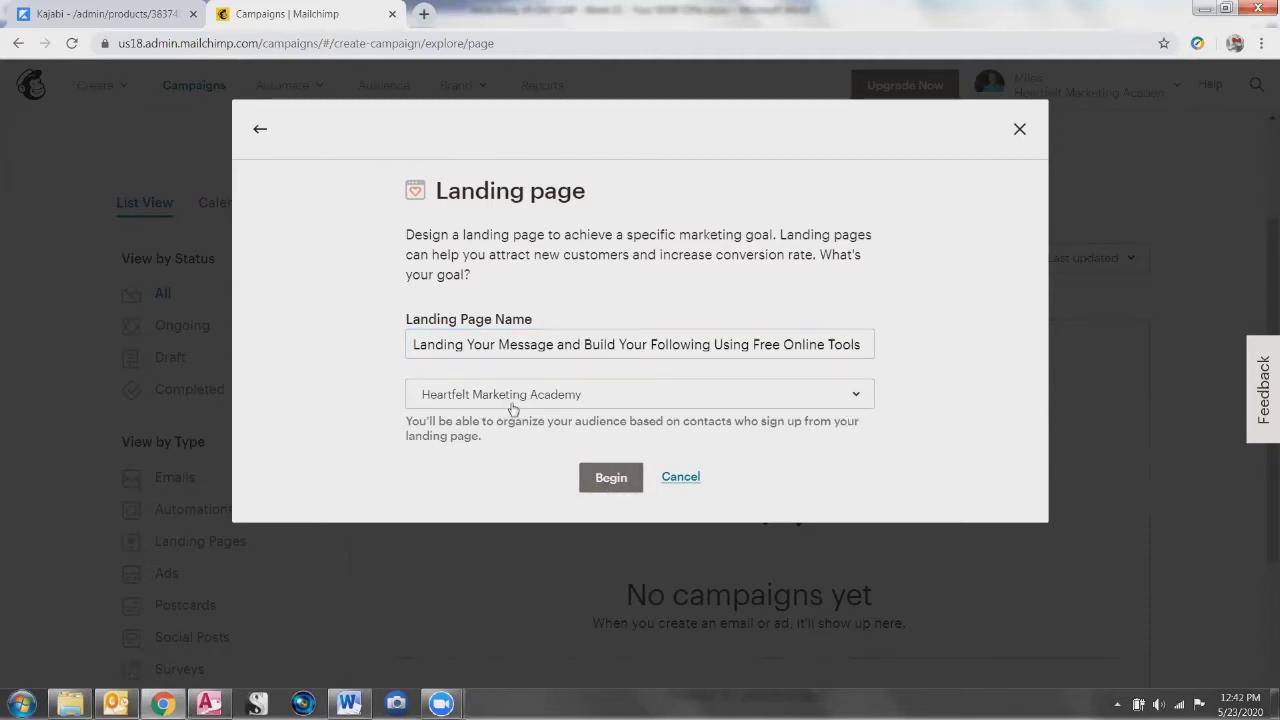
pyautogui.click(857, 397)
pyautogui.click(951, 385)
pyautogui.click(611, 477)
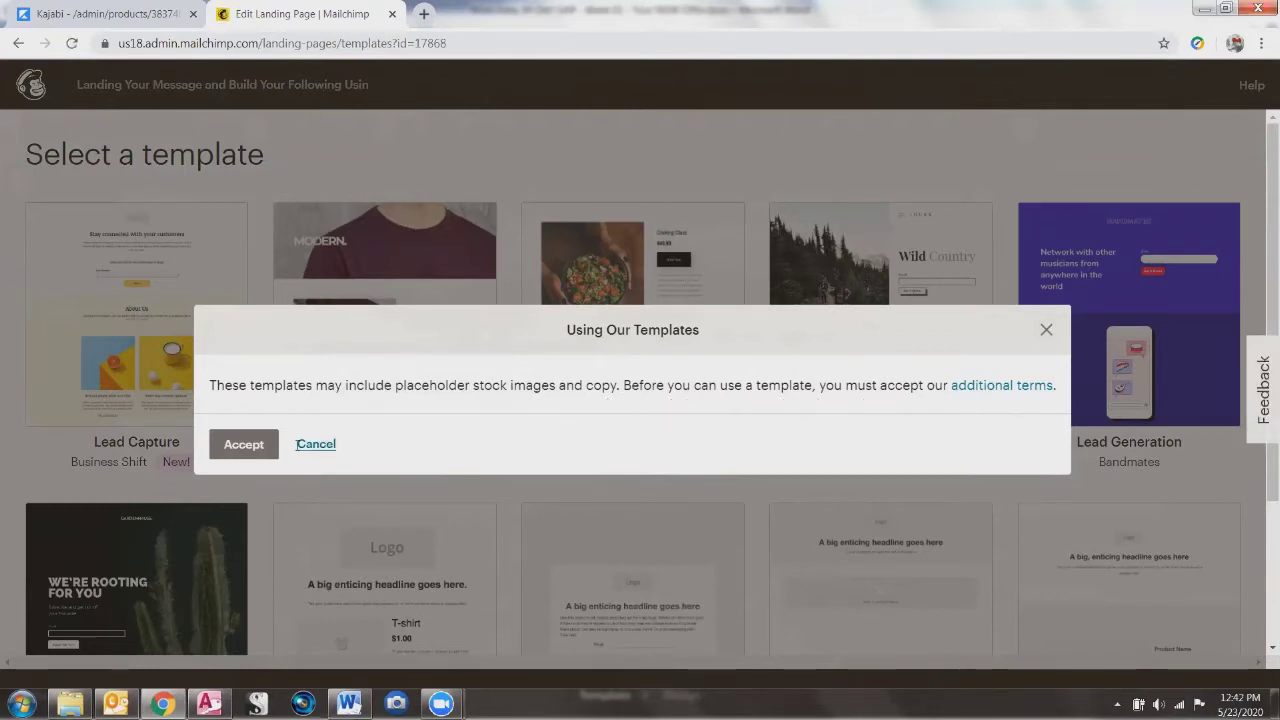
# Step: Accept the template terms and browse the Select a template gallery
pyautogui.click(244, 450)
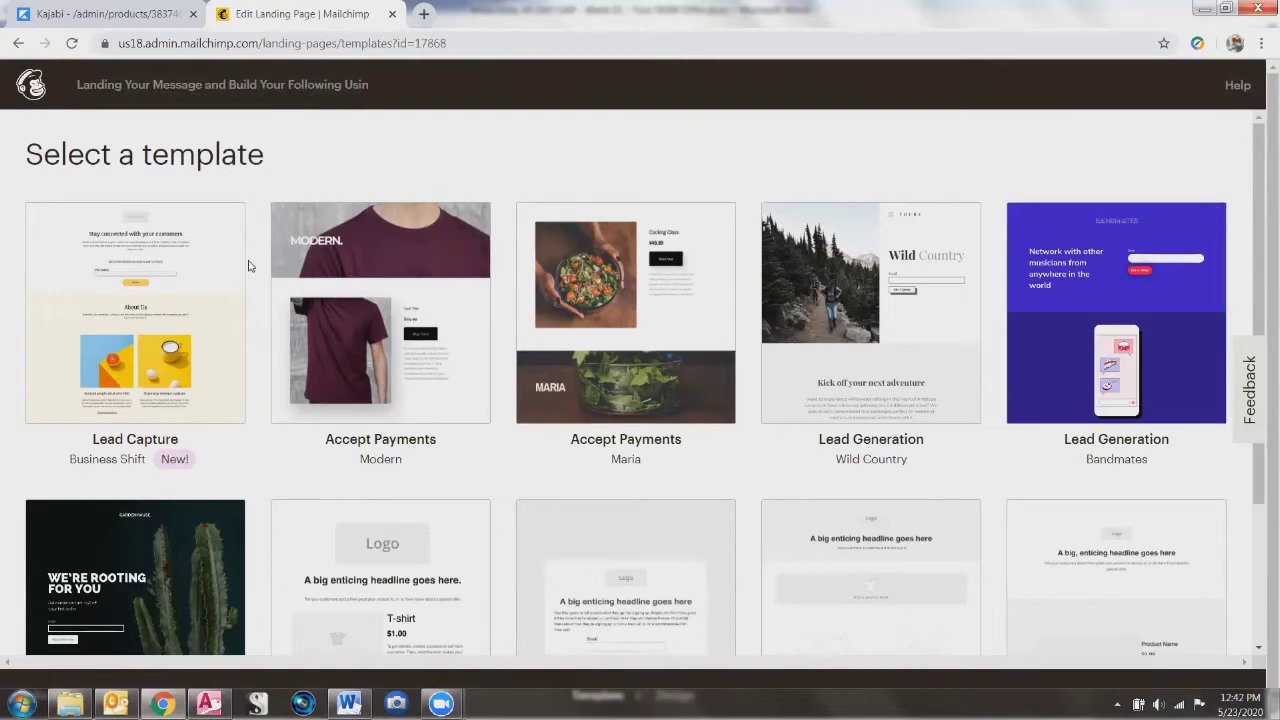
pyautogui.scroll(-2, 420, 390)
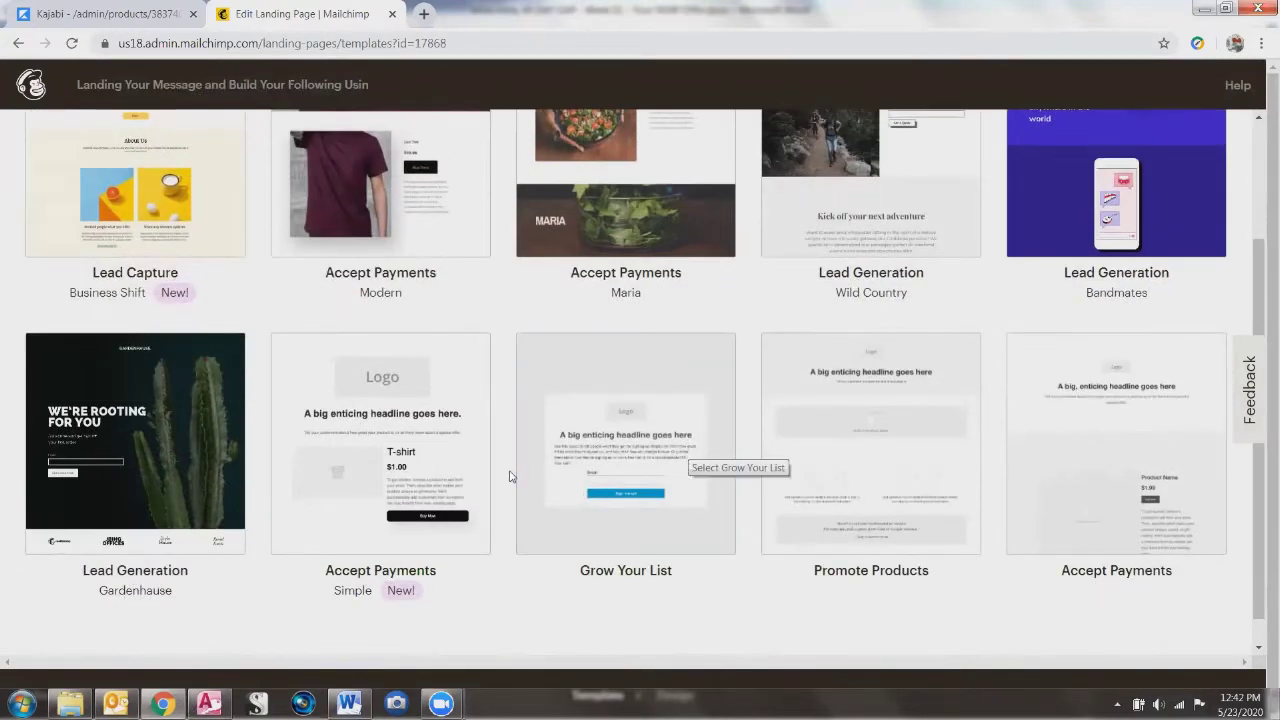
pyautogui.scroll(1, 478, 397)
pyautogui.scroll(1, 478, 397)
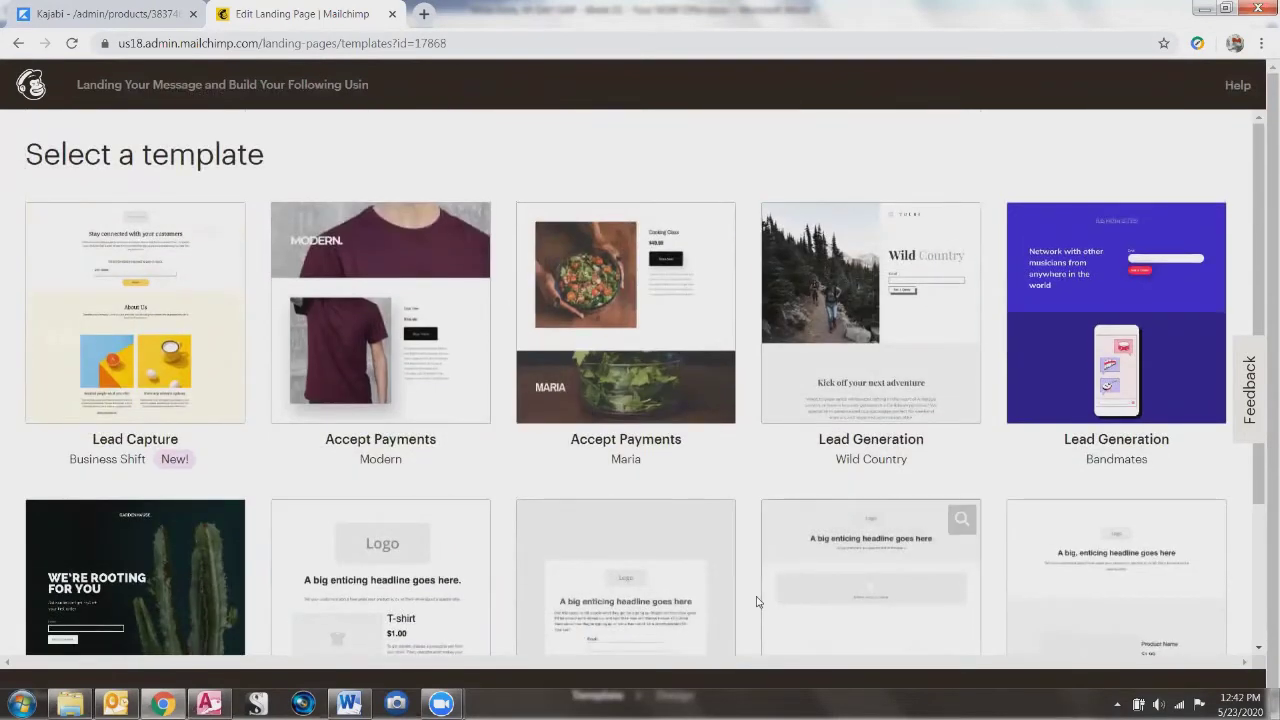
pyautogui.scroll(-2, 757, 600)
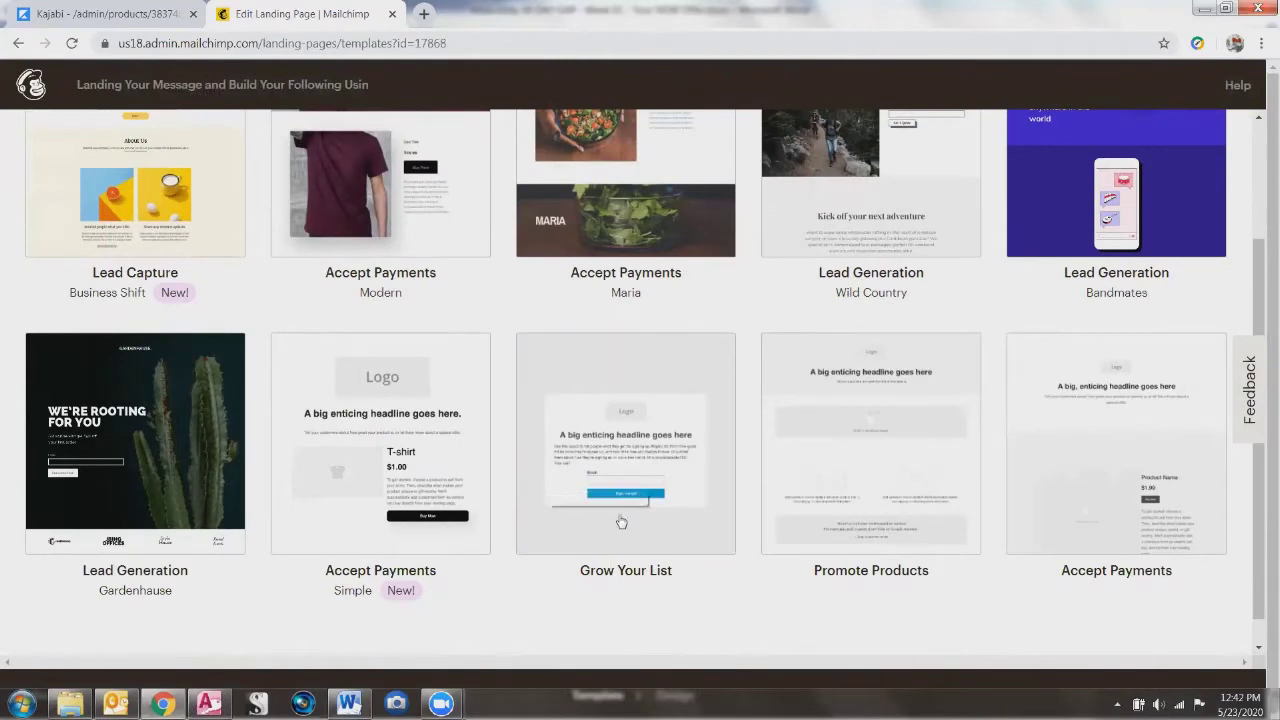
# Step: Pick the Grow Your List template and start replacing its default logo image
pyautogui.click(631, 454)
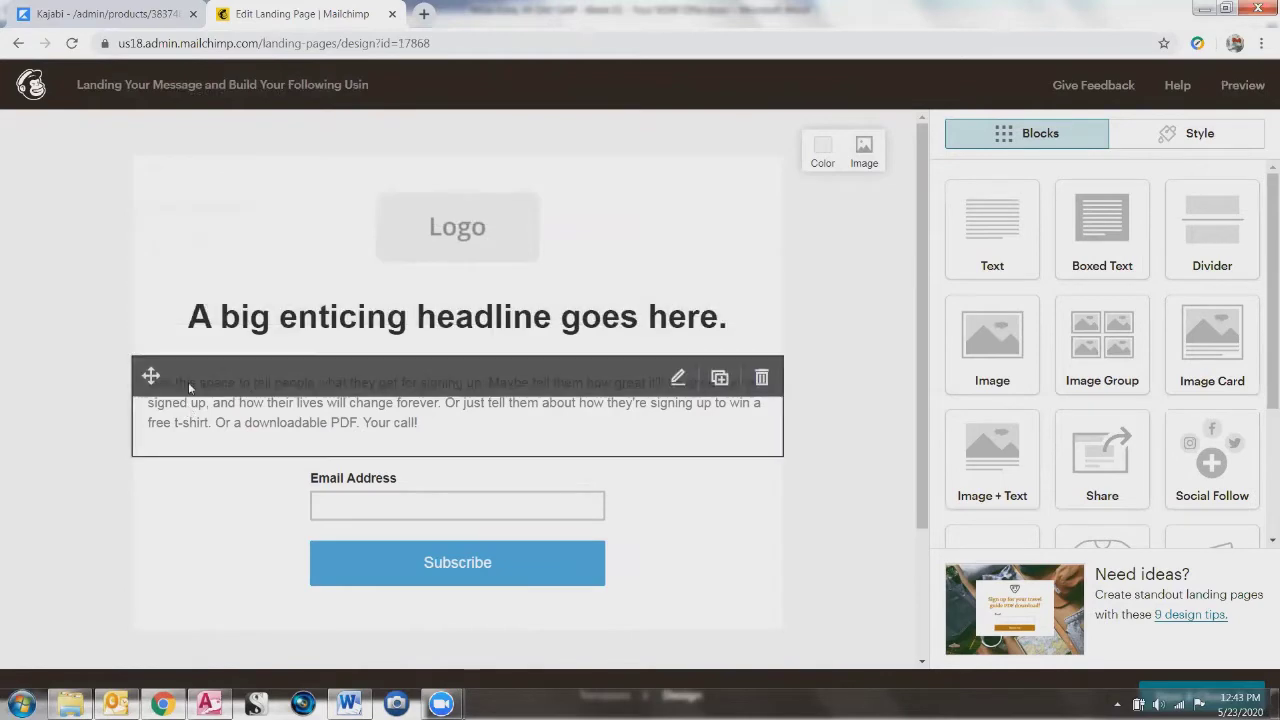
pyautogui.moveTo(145, 201); pyautogui.dragTo(171, 194)
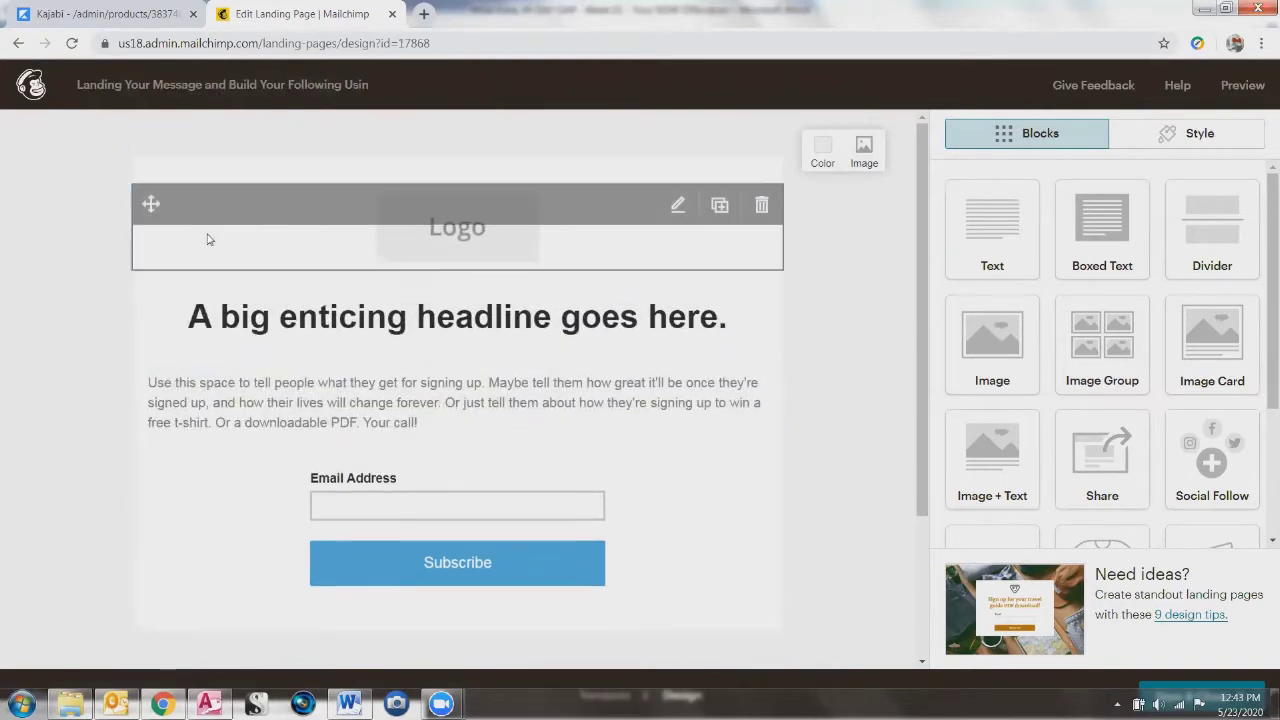
pyautogui.click(474, 233)
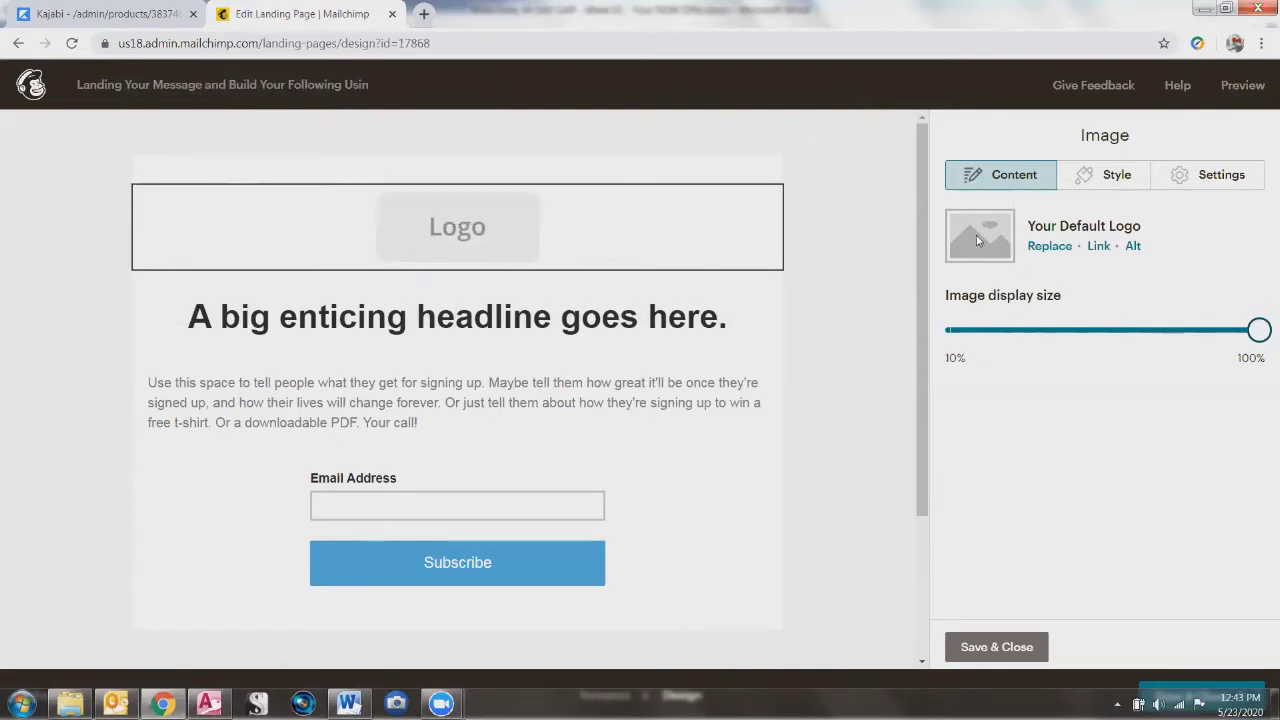
pyautogui.click(1045, 247)
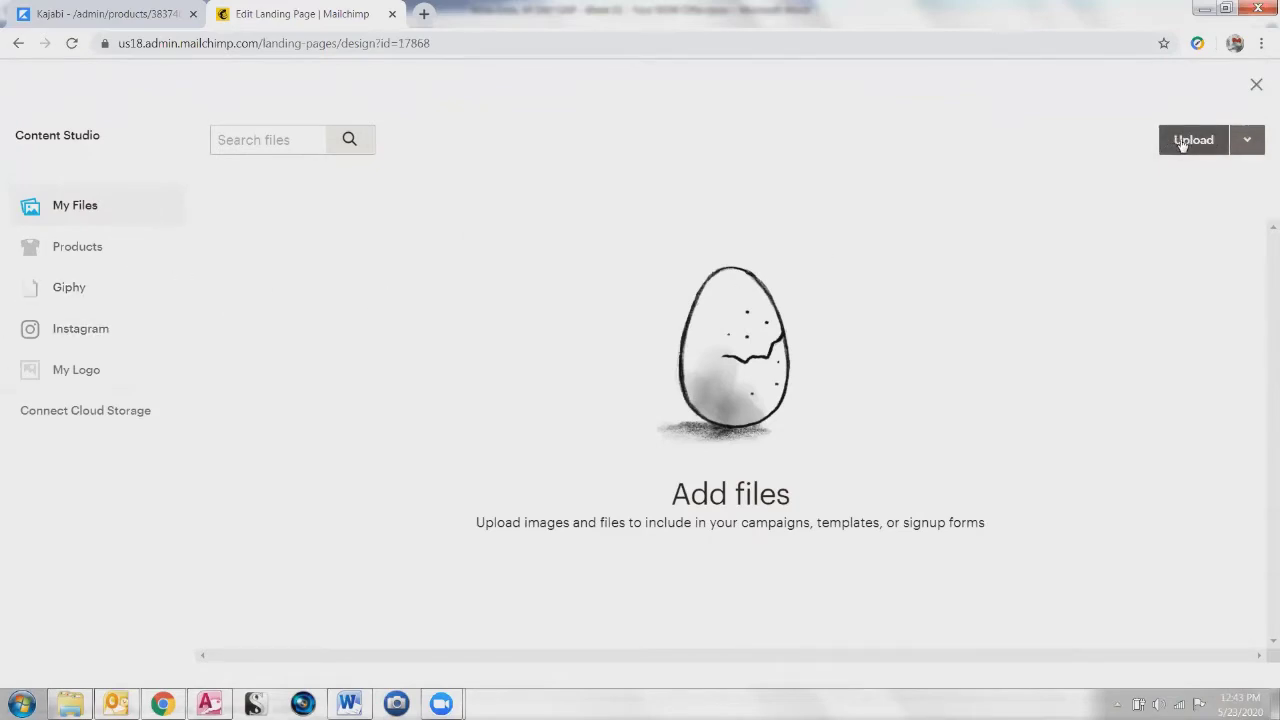
# Step: Upload Midi Age Logo 160701 300x242.png from the Images Source folder into My Files
pyautogui.click(1254, 142)
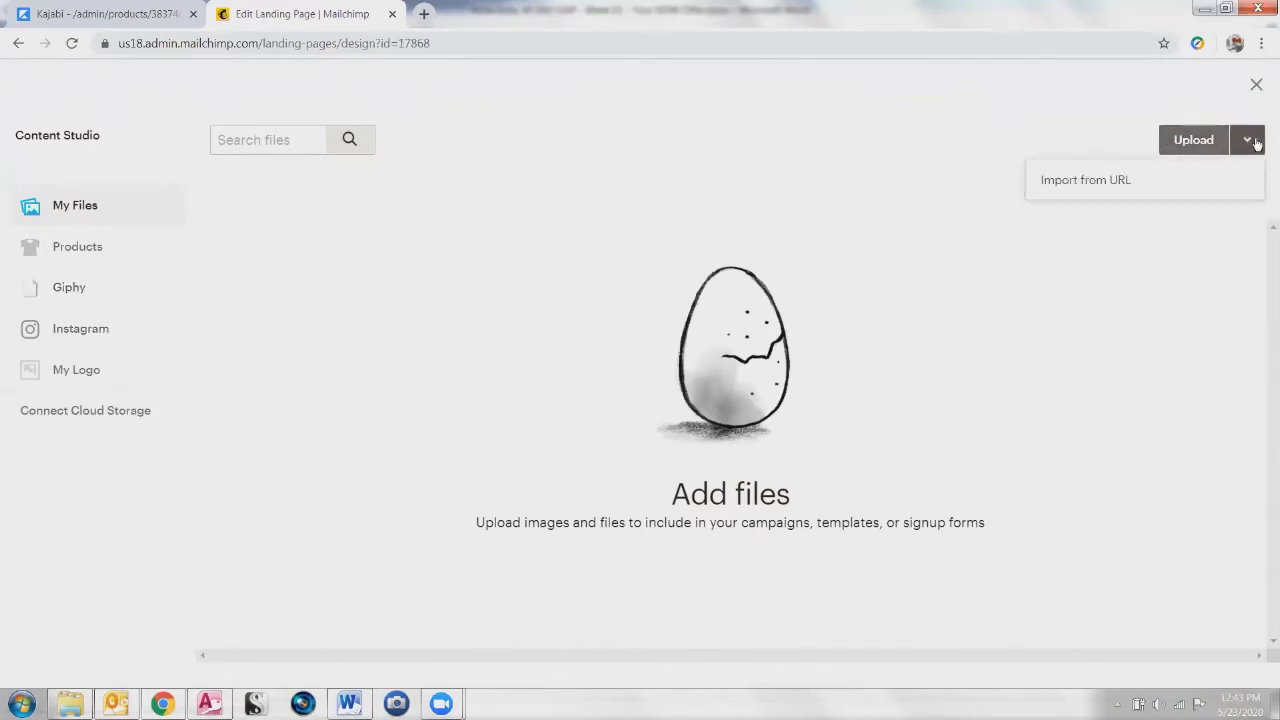
pyautogui.click(1256, 142)
pyautogui.click(1256, 142)
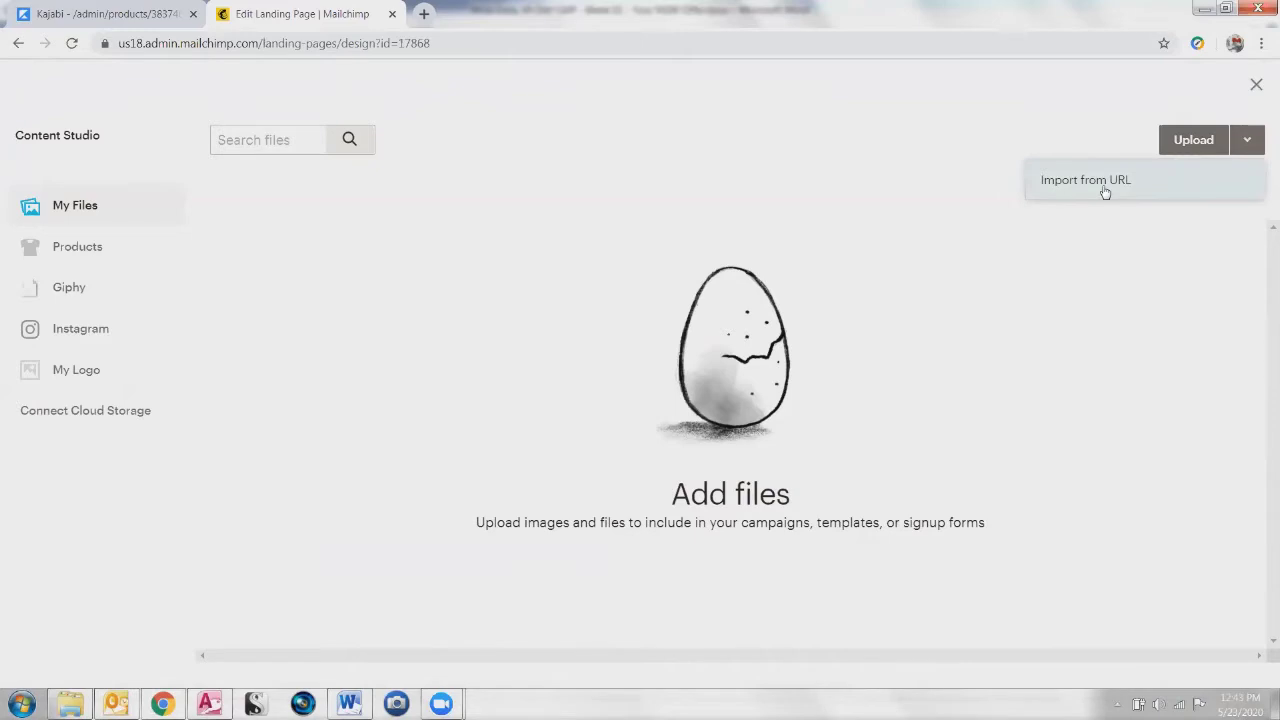
pyautogui.click(1249, 144)
pyautogui.click(1200, 142)
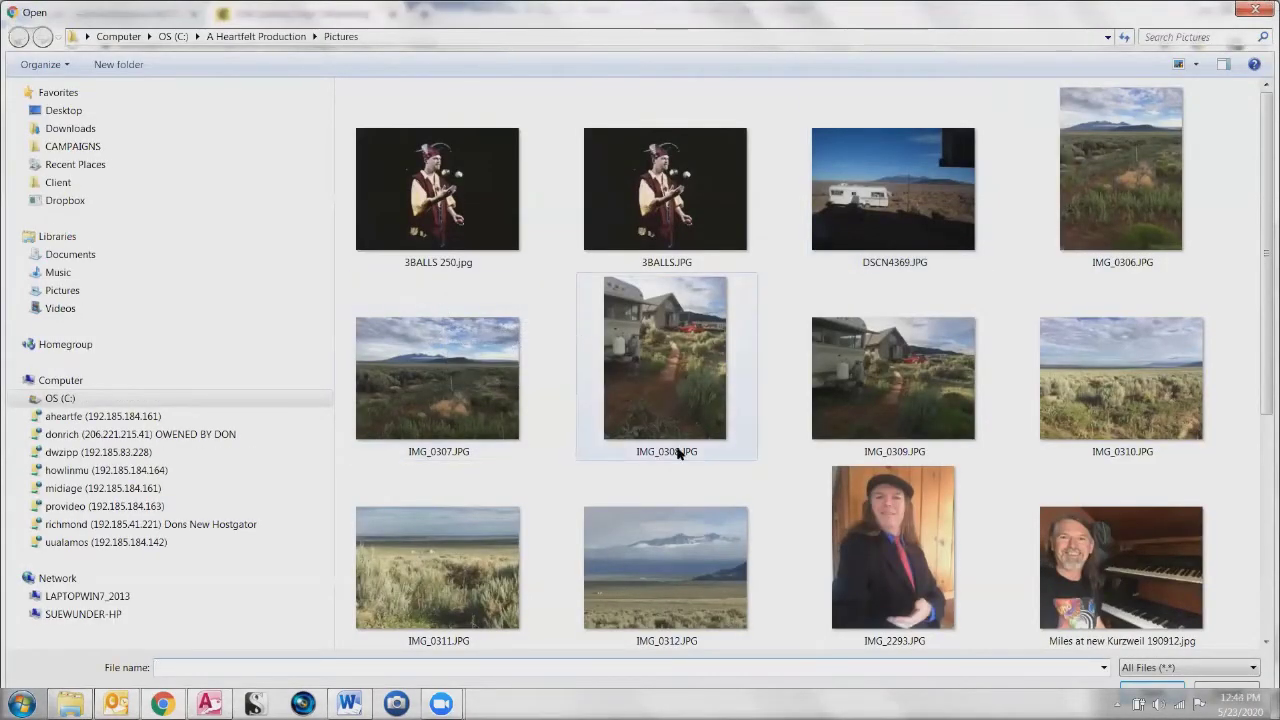
pyautogui.moveTo(1264, 255); pyautogui.dragTo(1262, 400)
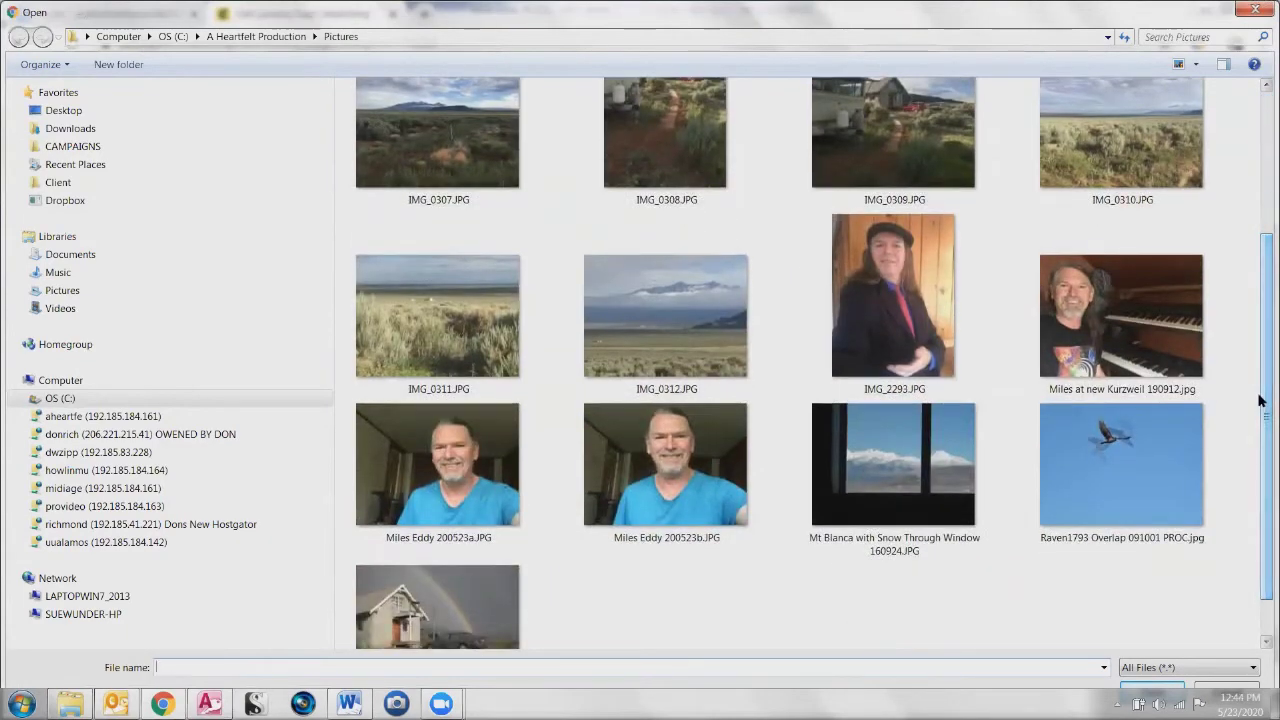
pyautogui.scroll(-2, 1260, 400)
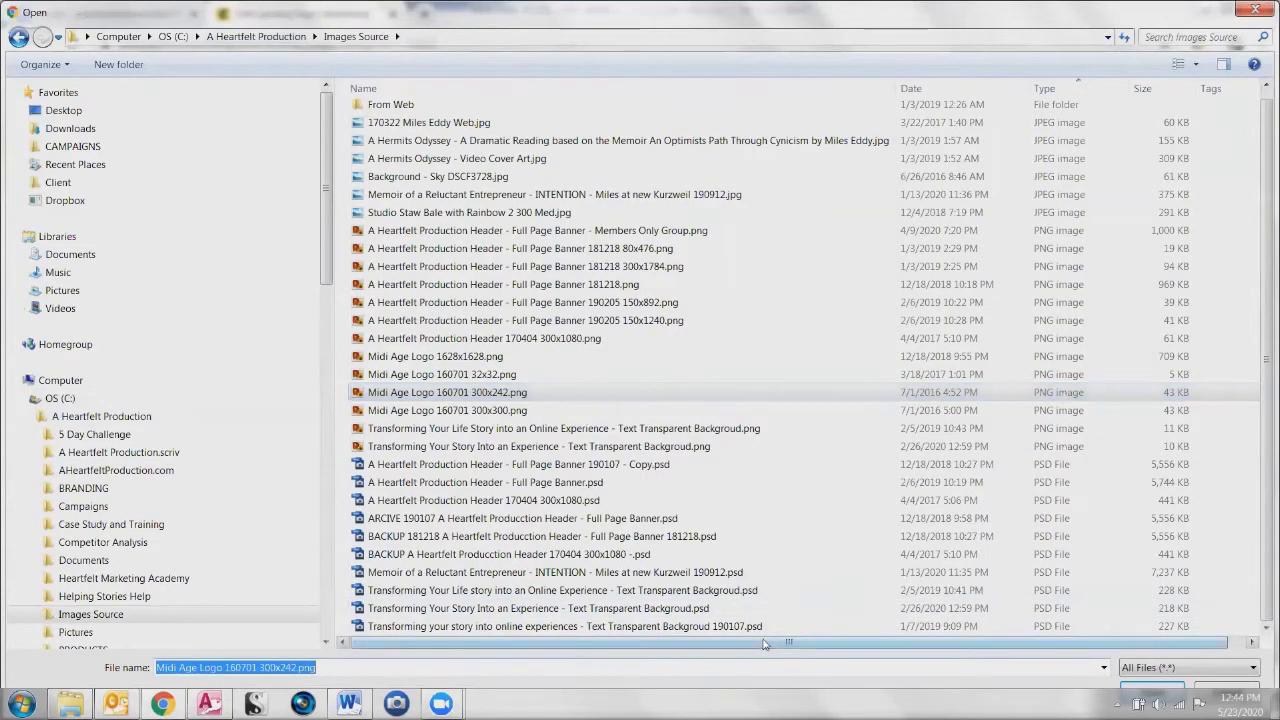
pyautogui.click(1170, 690)
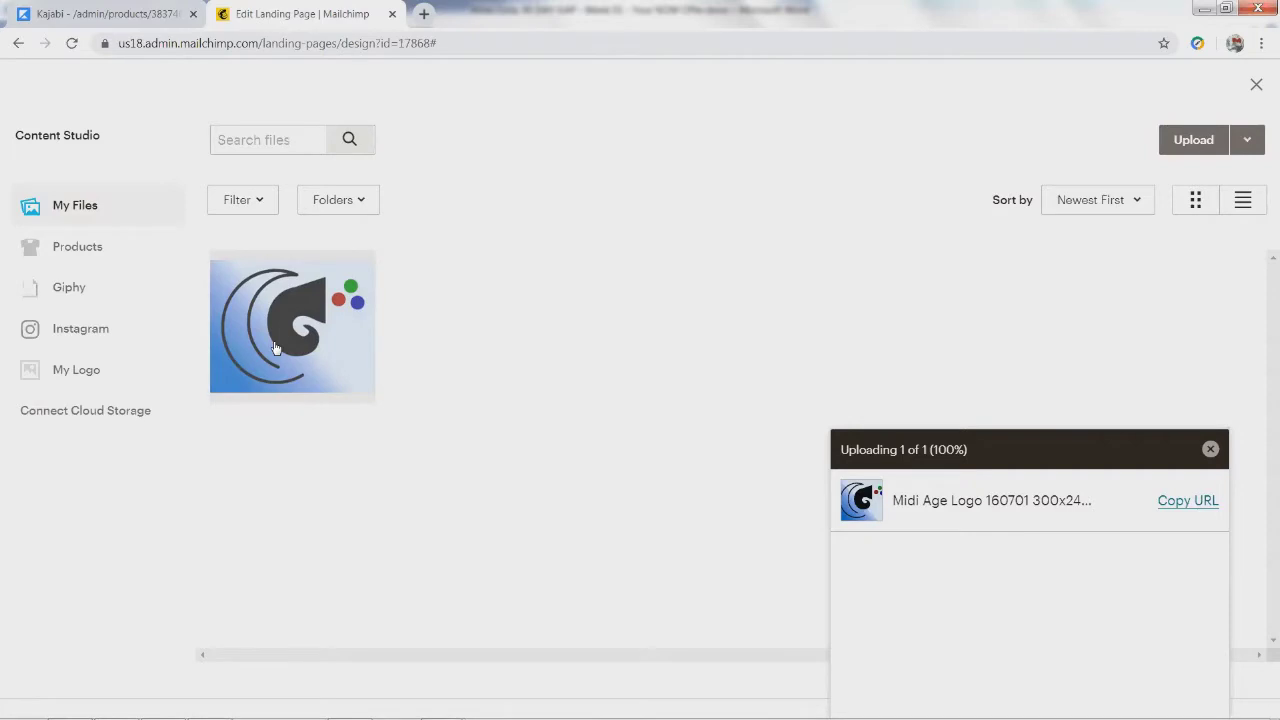
# Step: Insert the uploaded Midi Age logo into the page's image block and close its settings
pyautogui.click(276, 347)
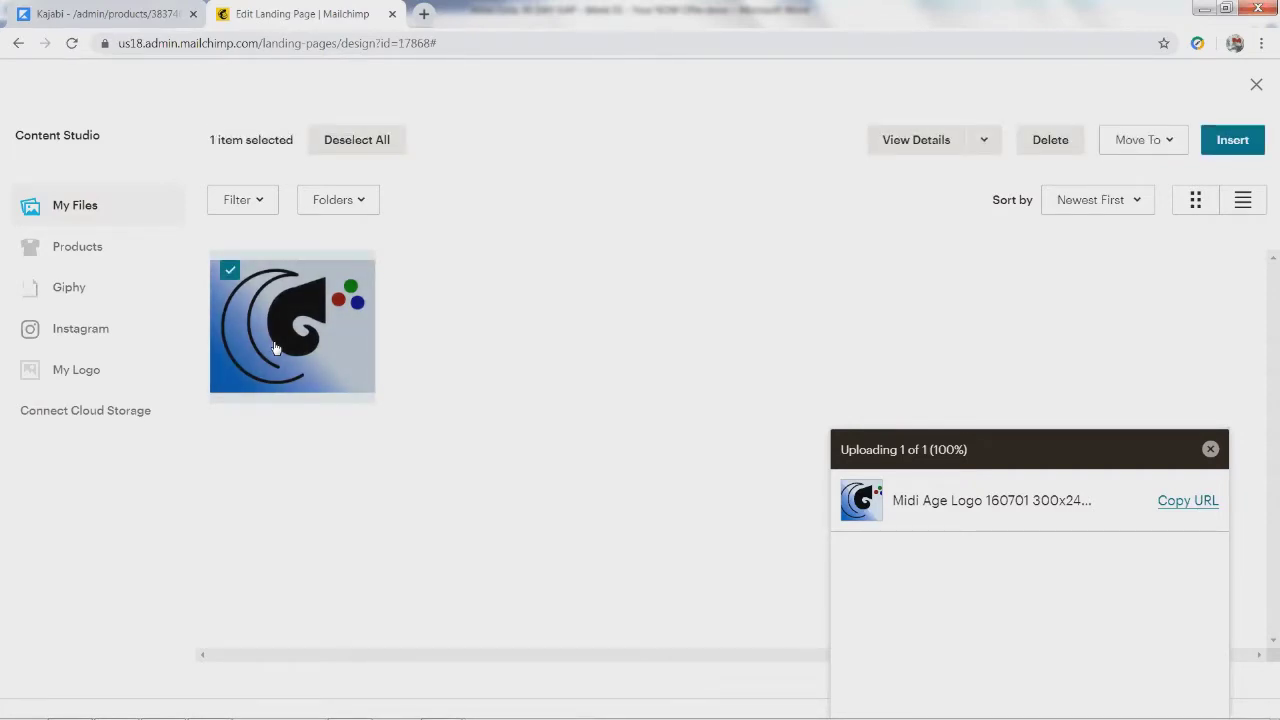
pyautogui.click(276, 347)
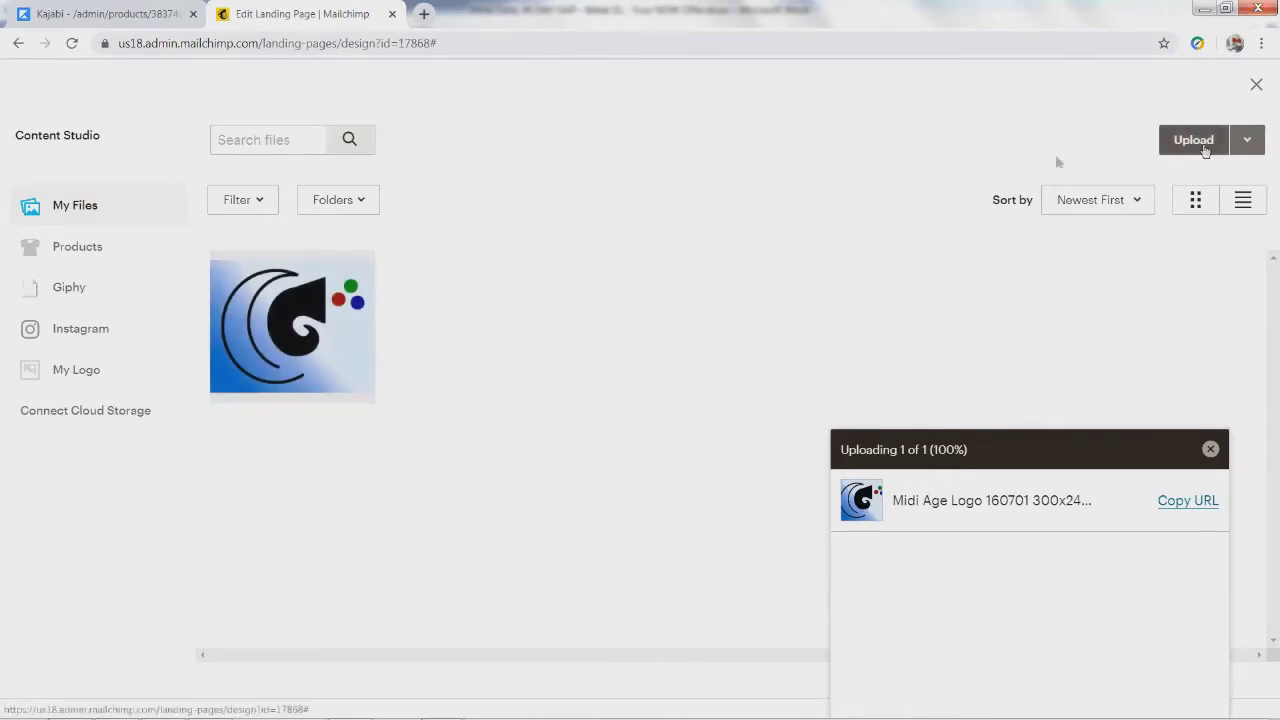
pyautogui.click(249, 270)
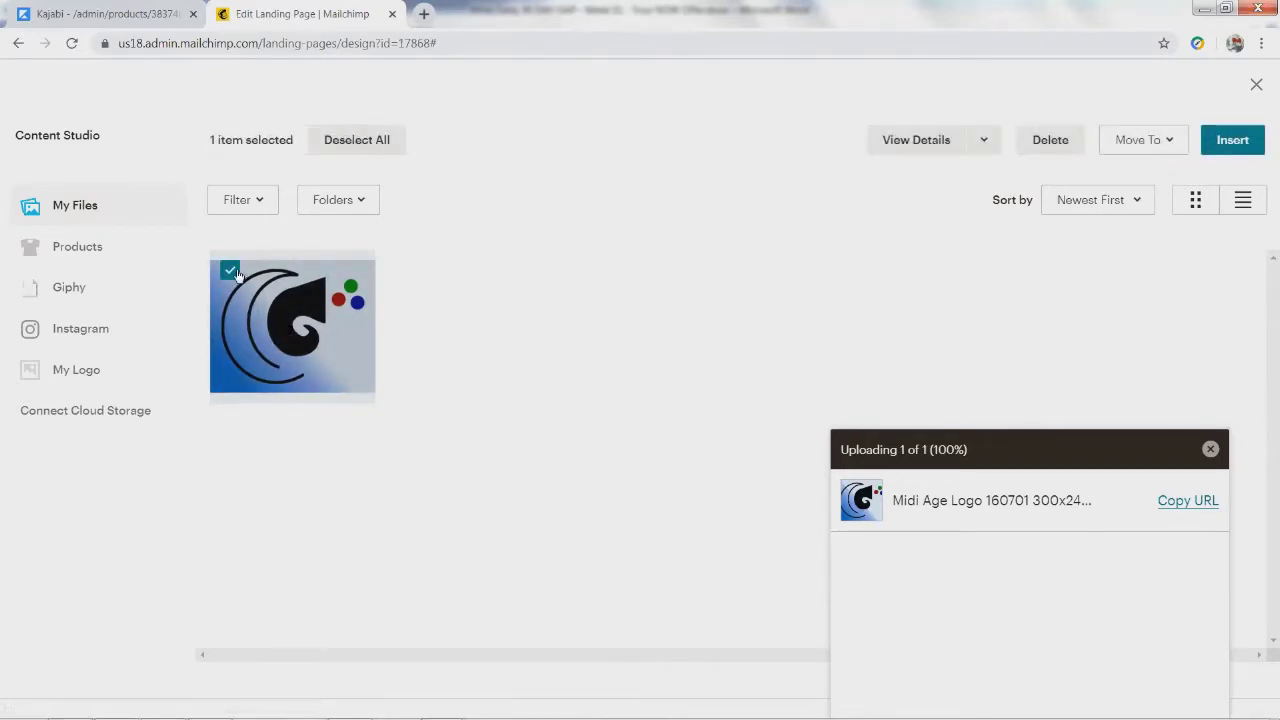
pyautogui.click(1246, 136)
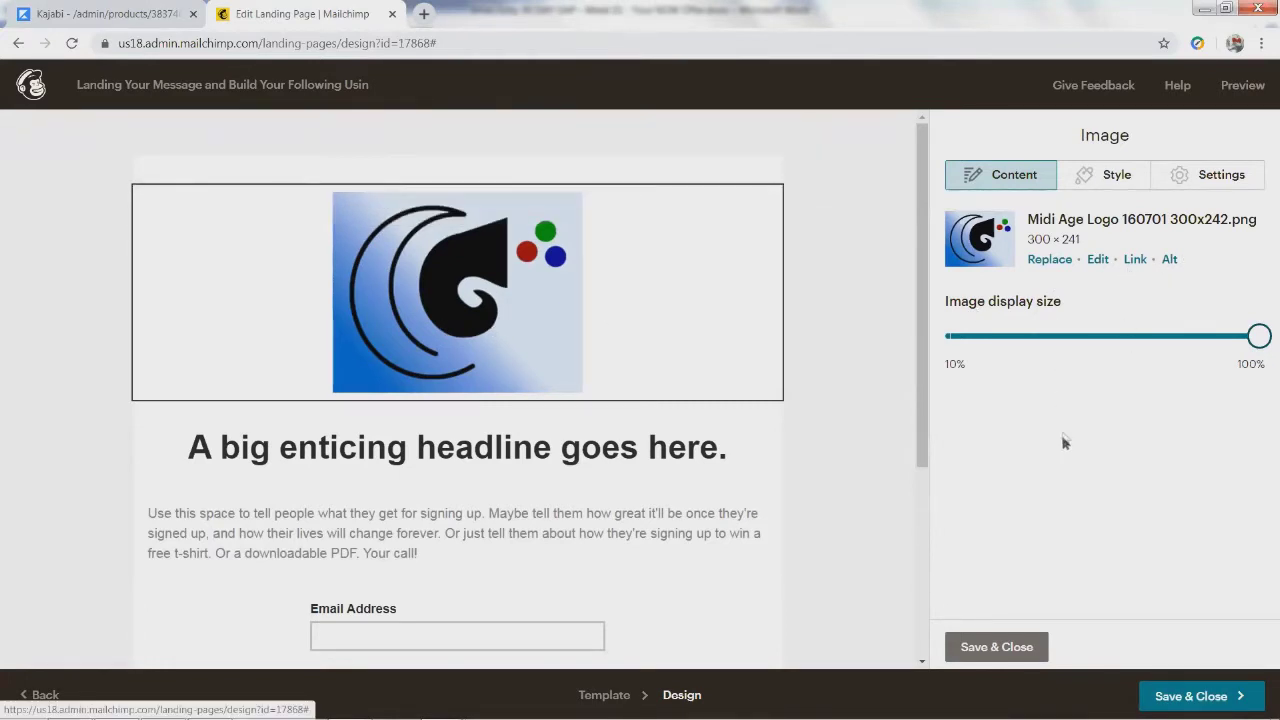
pyautogui.click(373, 456)
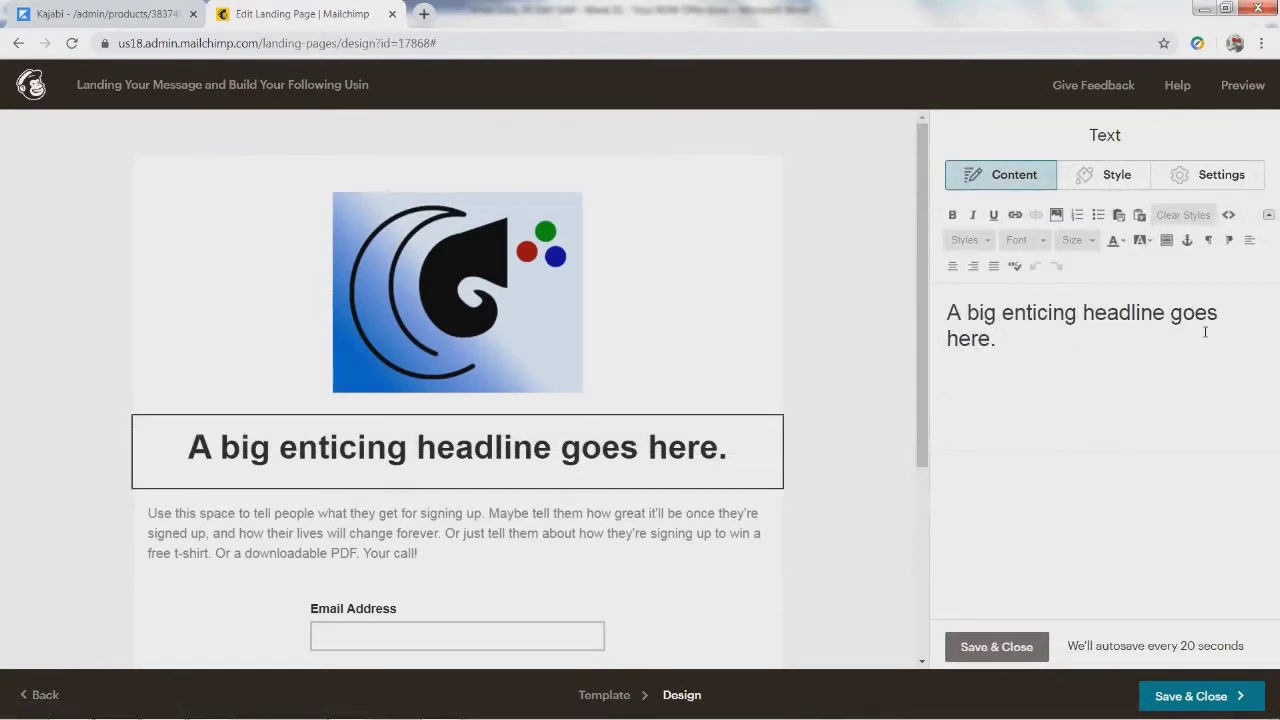
pyautogui.hotkey('alt', 'Tab')
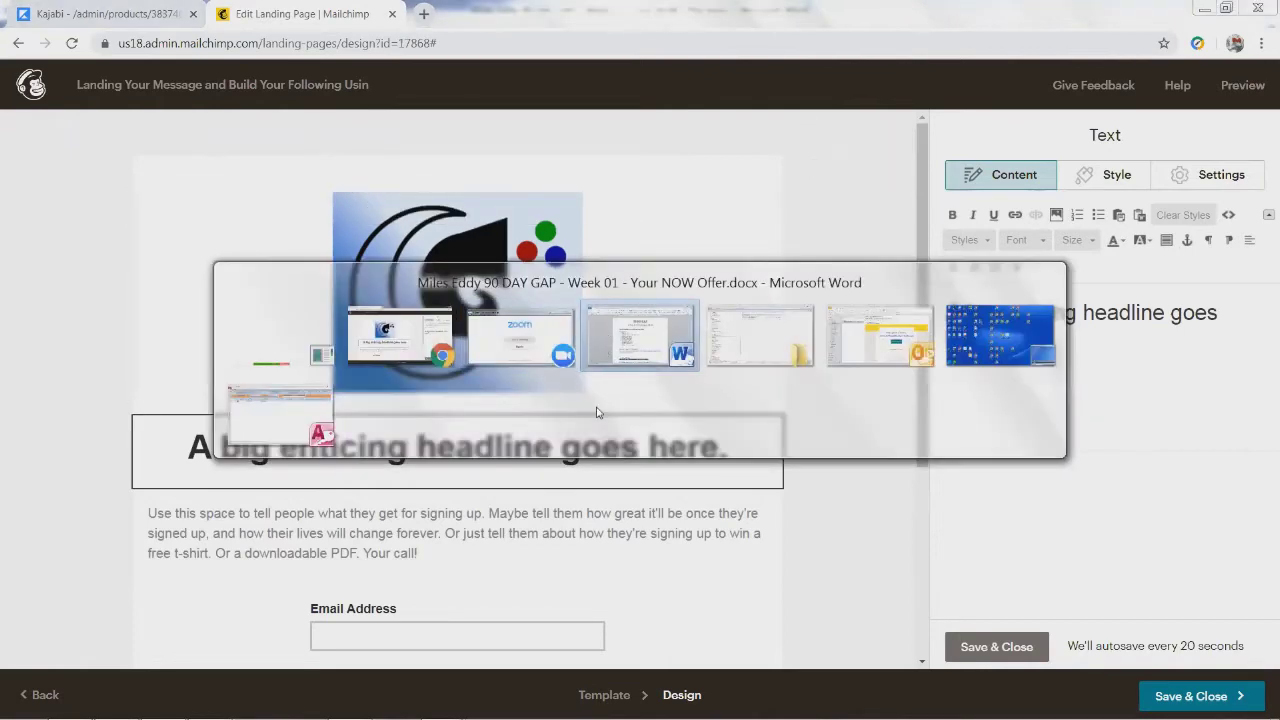
pyautogui.press('Tab')
pyautogui.hotkey('alt', 'Tab')
pyautogui.hotkey('alt', 'Tab')
pyautogui.press('Tab')
pyautogui.press('Tab')
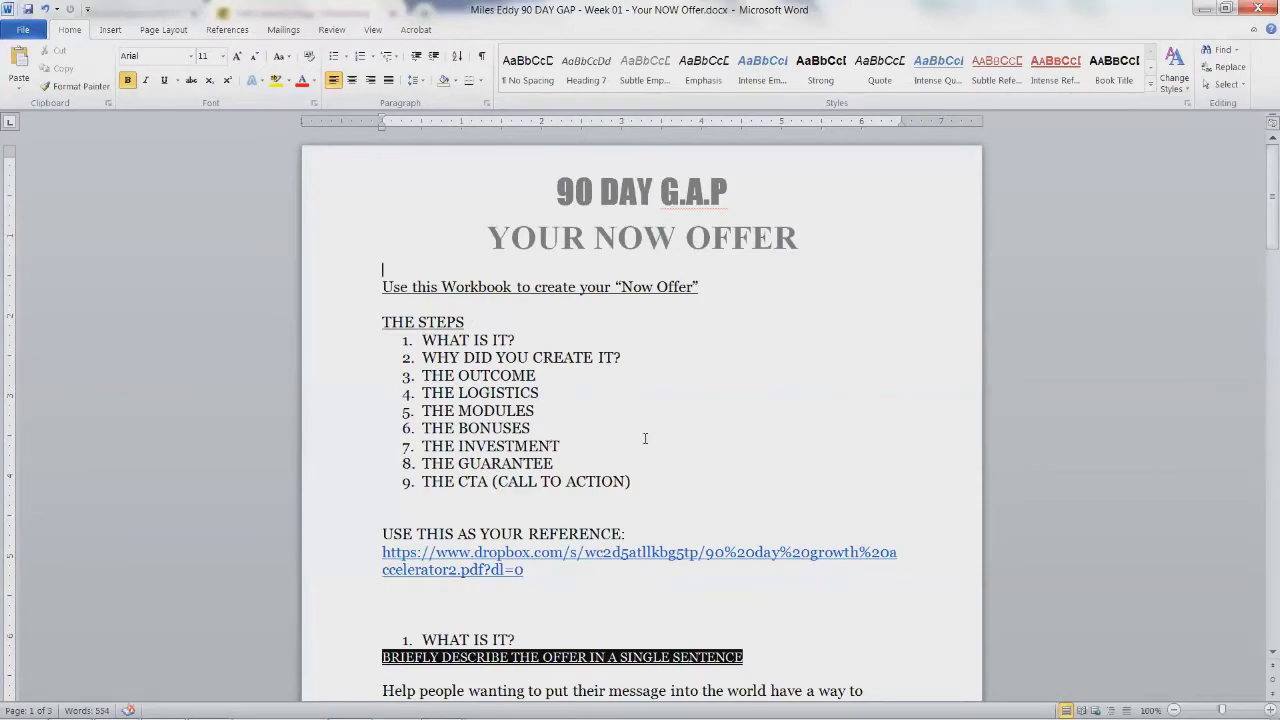
pyautogui.scroll(-3, 645, 438)
pyautogui.scroll(-3, 489, 549)
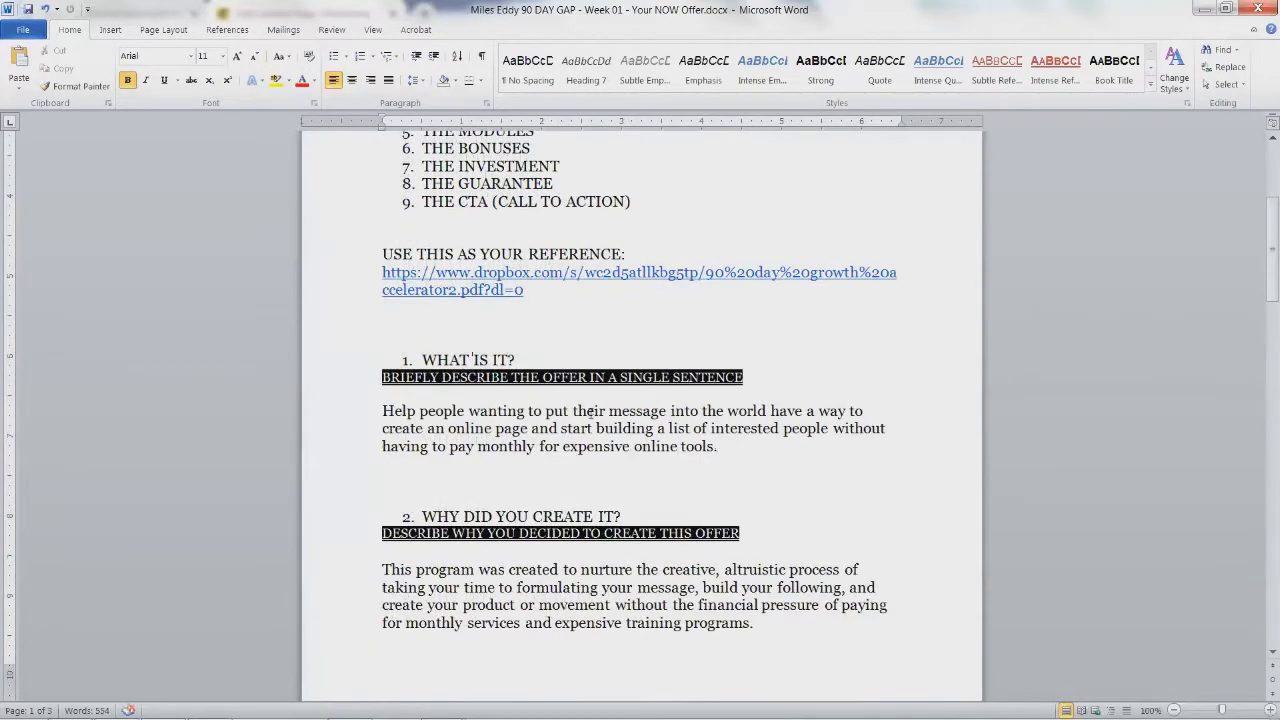
pyautogui.hotkey('alt', 'Tab')
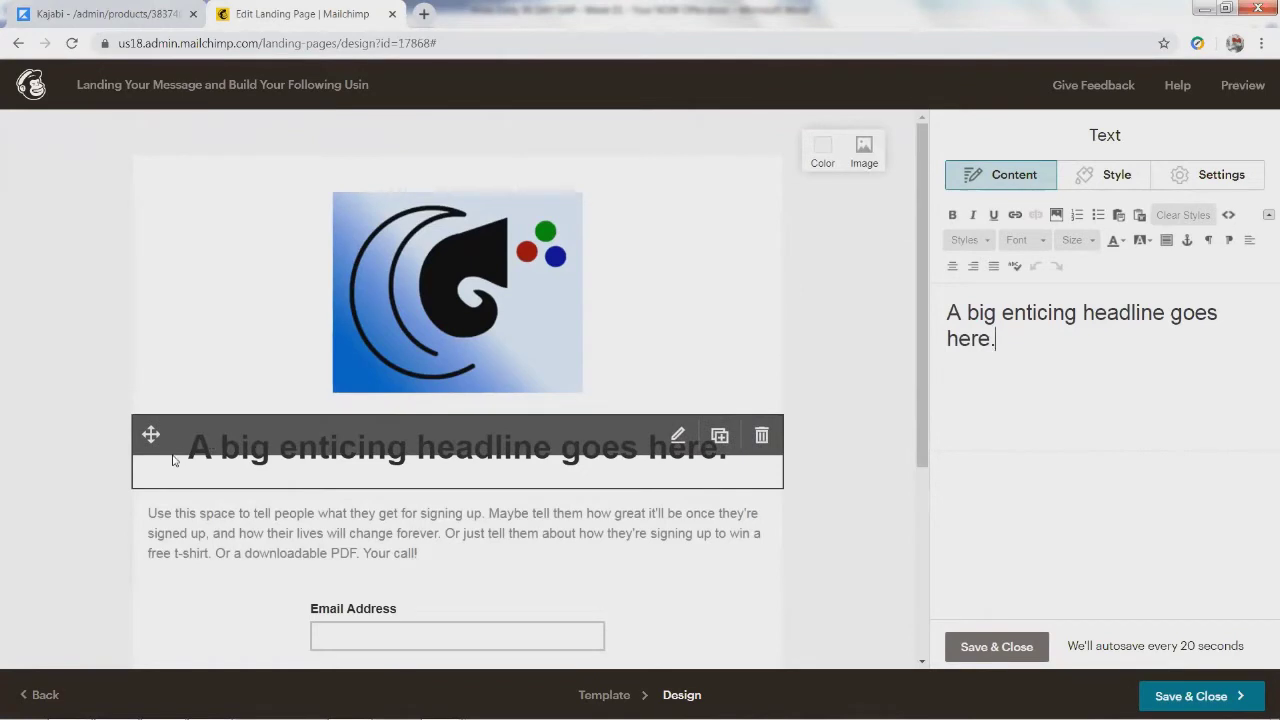
# Step: Paste the course title over the placeholder headline text
pyautogui.moveTo(998, 342); pyautogui.dragTo(920, 315)
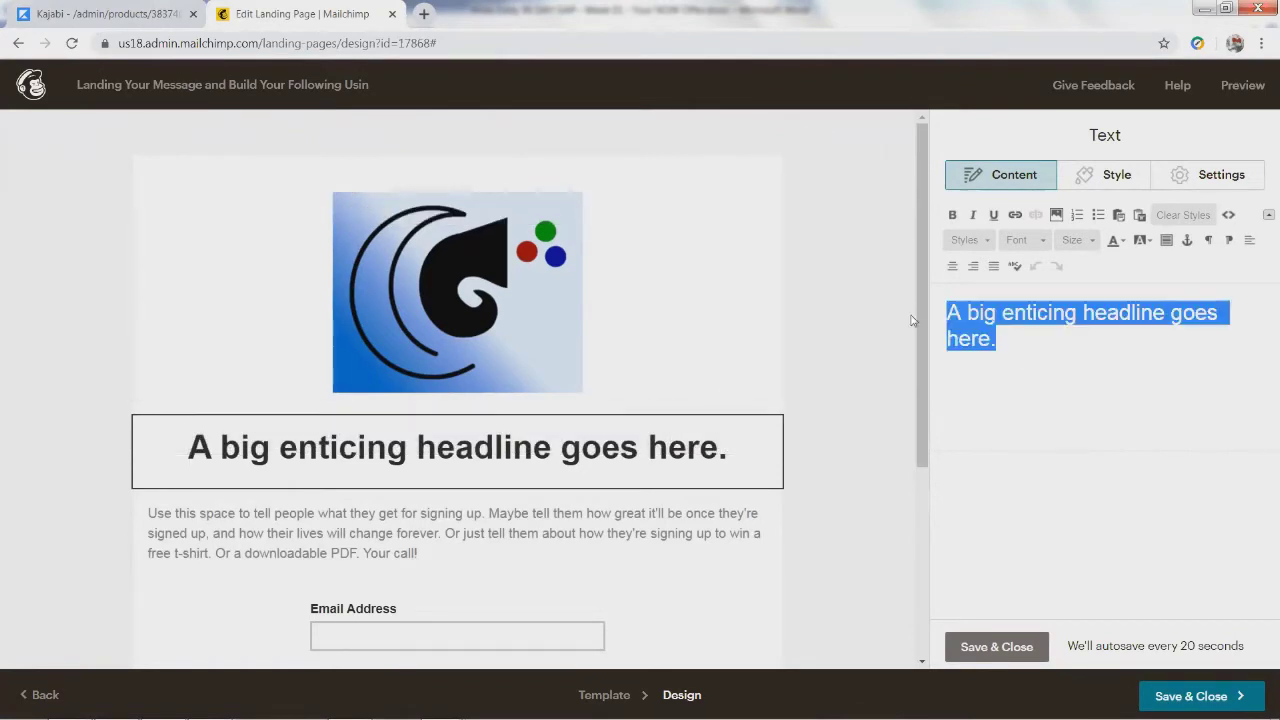
pyautogui.write('Landing Your Message and Build Your Following Using Free Online Tools')
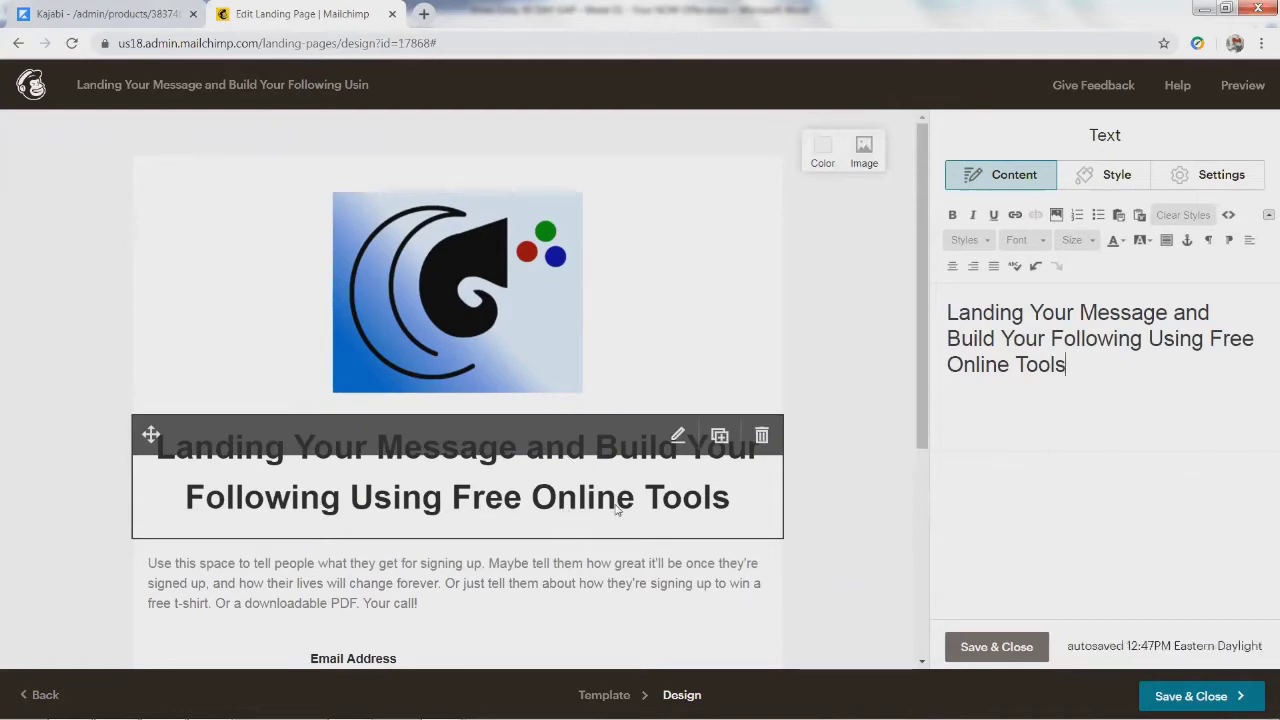
pyautogui.scroll(-3, 746, 520)
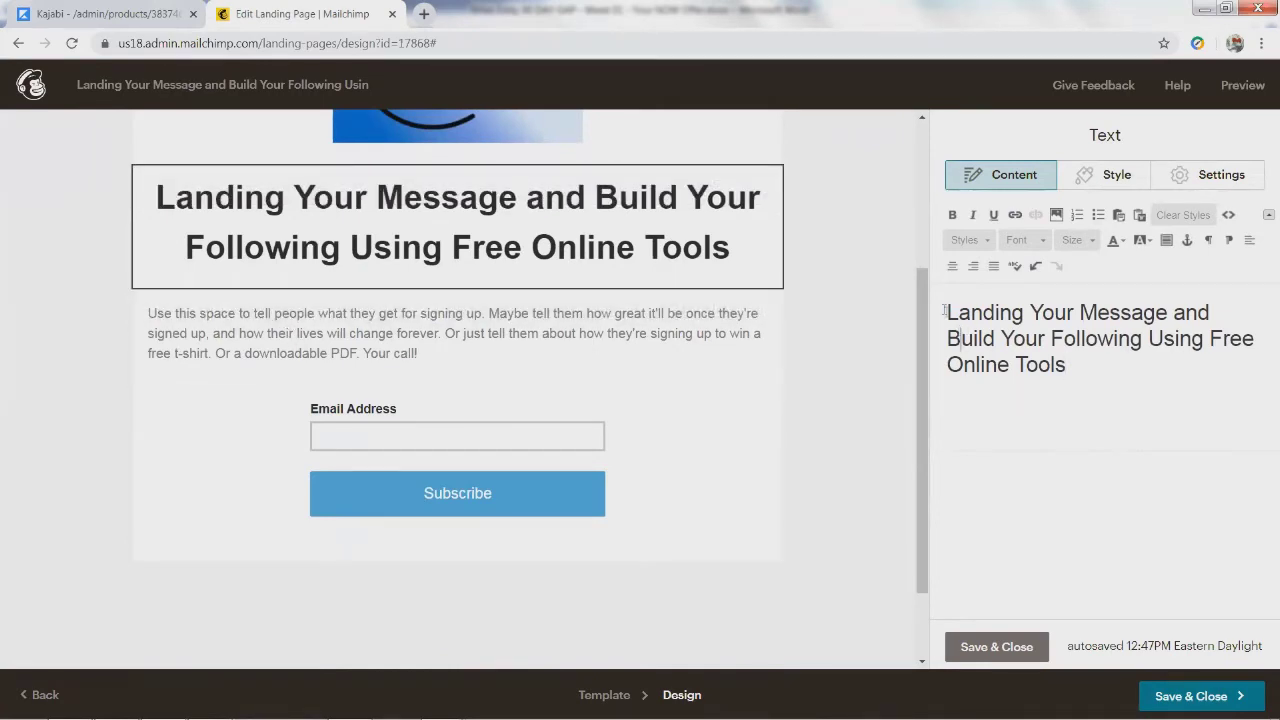
# Step: Style the headline as heading 2, centre it, and save the block
pyautogui.moveTo(944, 310); pyautogui.dragTo(1078, 373)
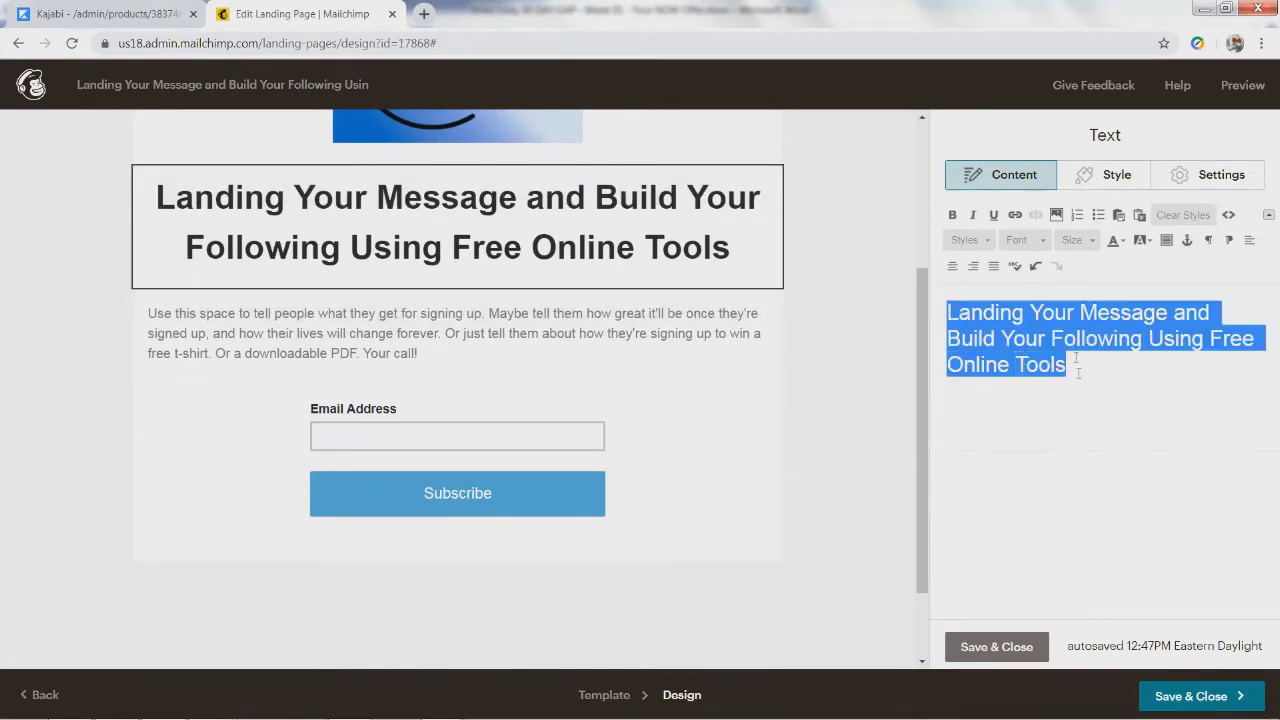
pyautogui.click(1090, 241)
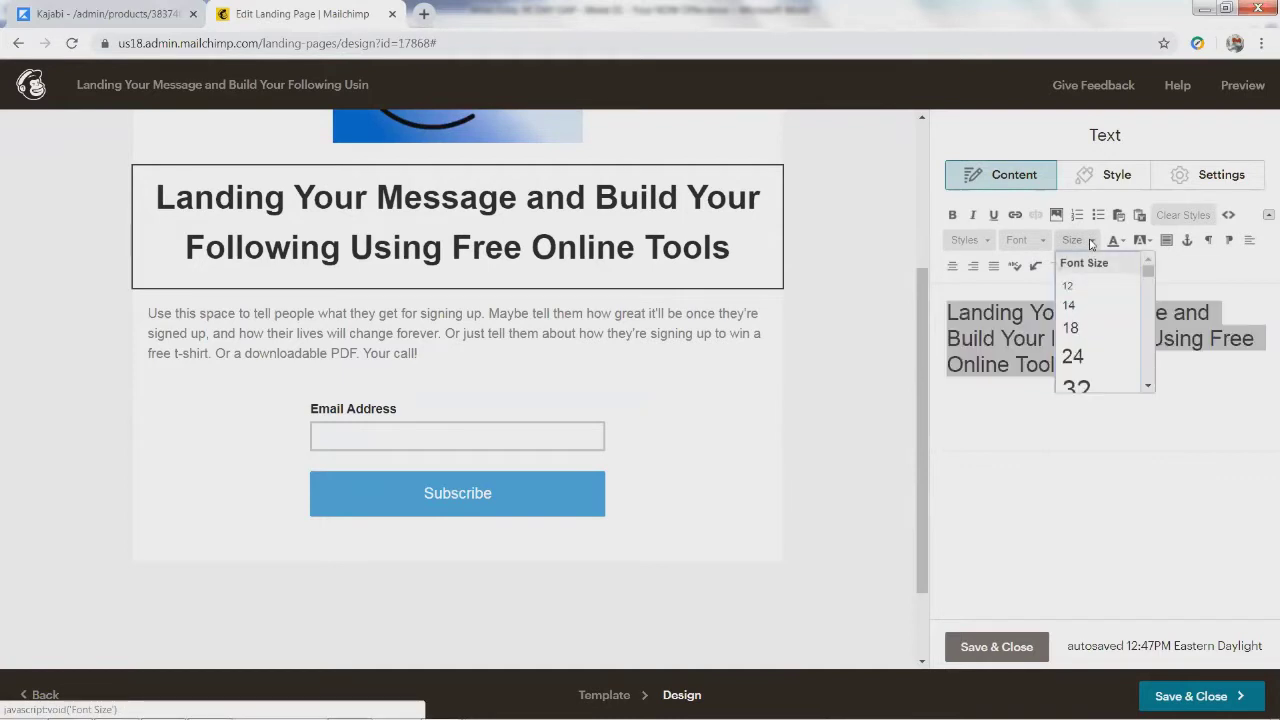
pyautogui.click(1091, 243)
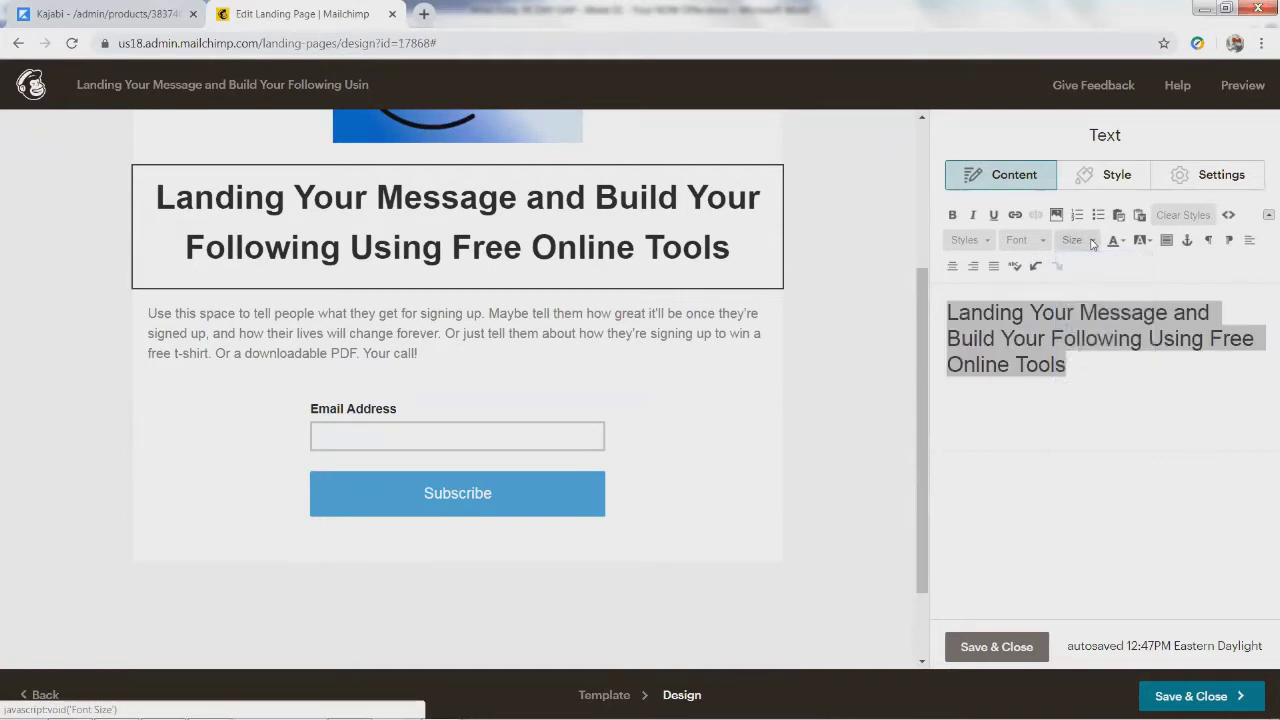
pyautogui.click(977, 242)
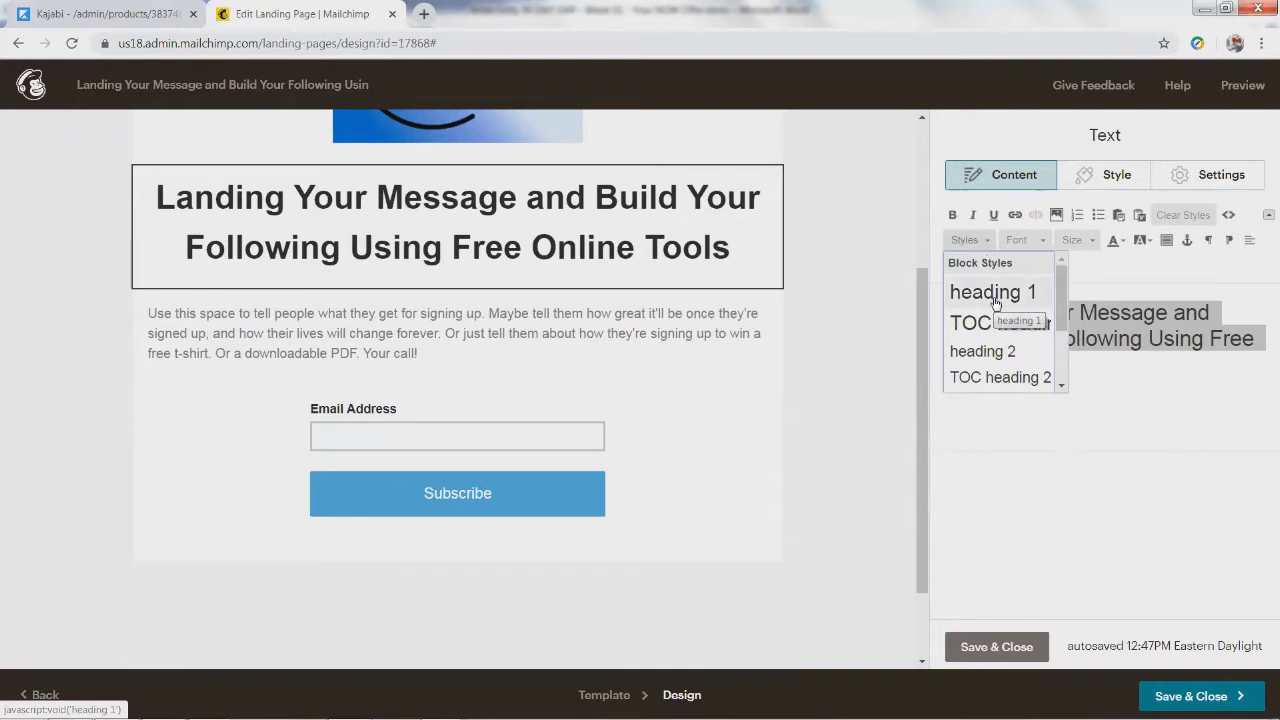
pyautogui.click(983, 352)
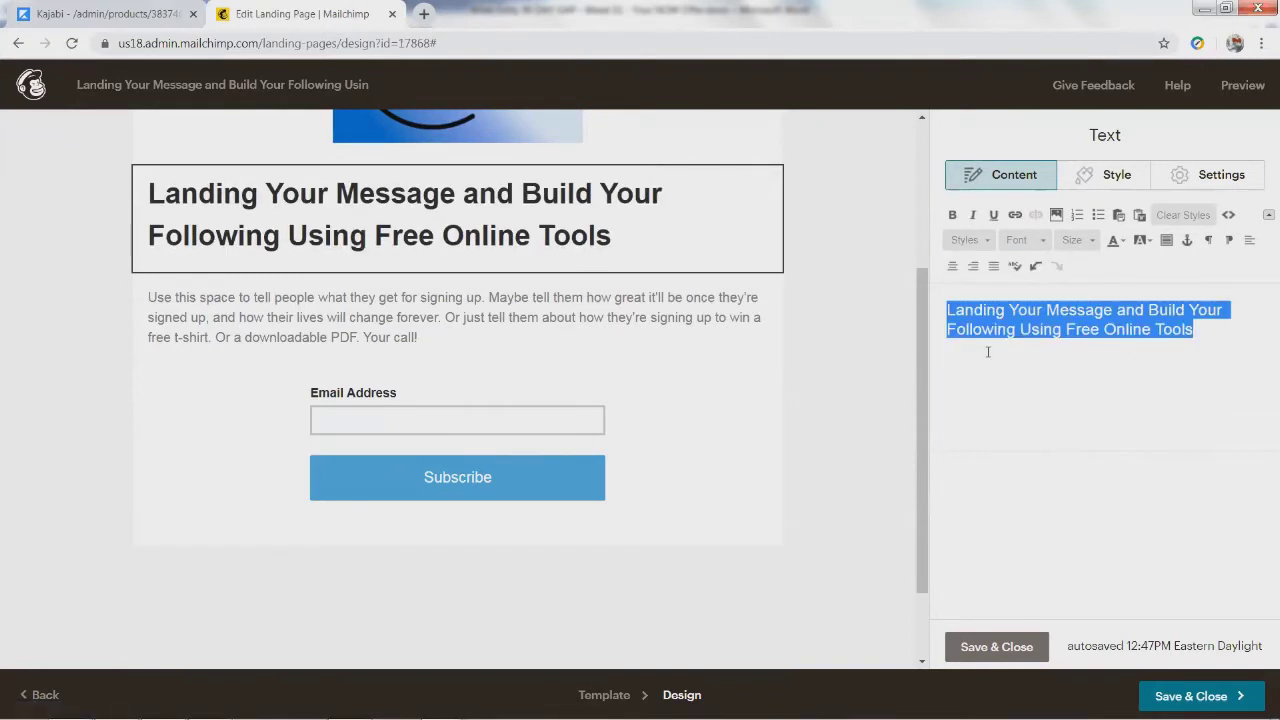
pyautogui.click(953, 267)
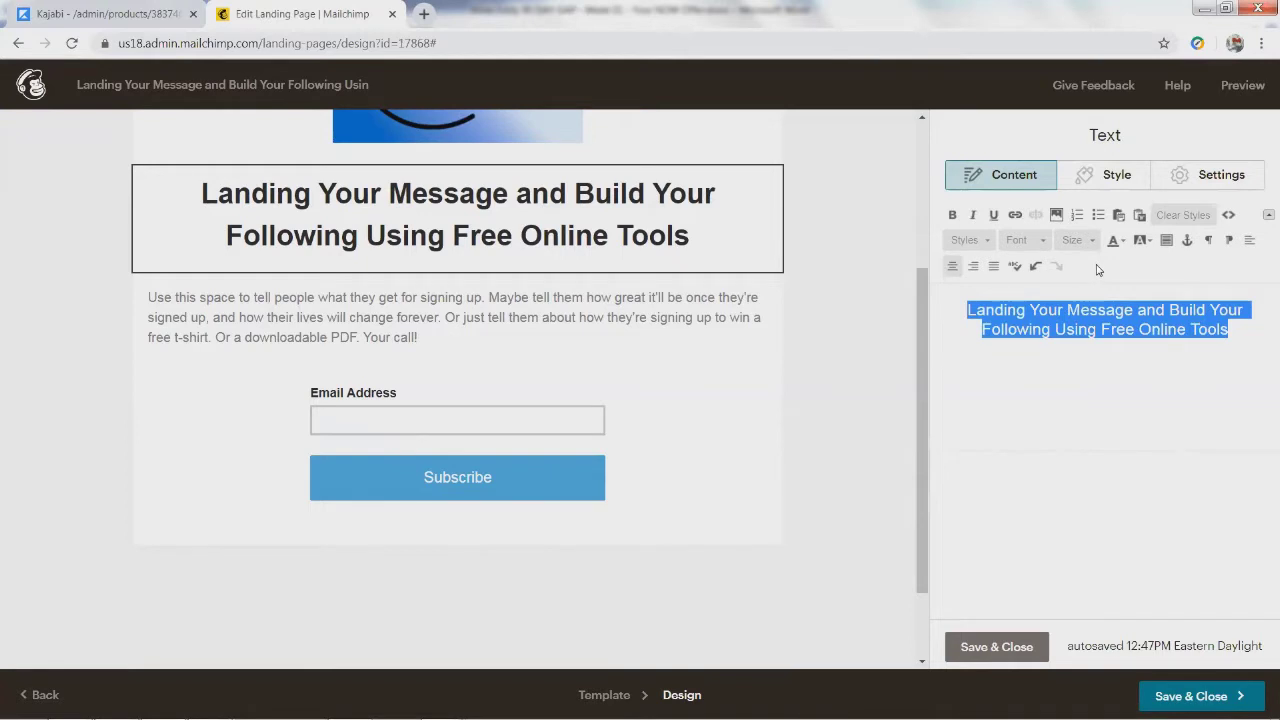
pyautogui.click(1058, 408)
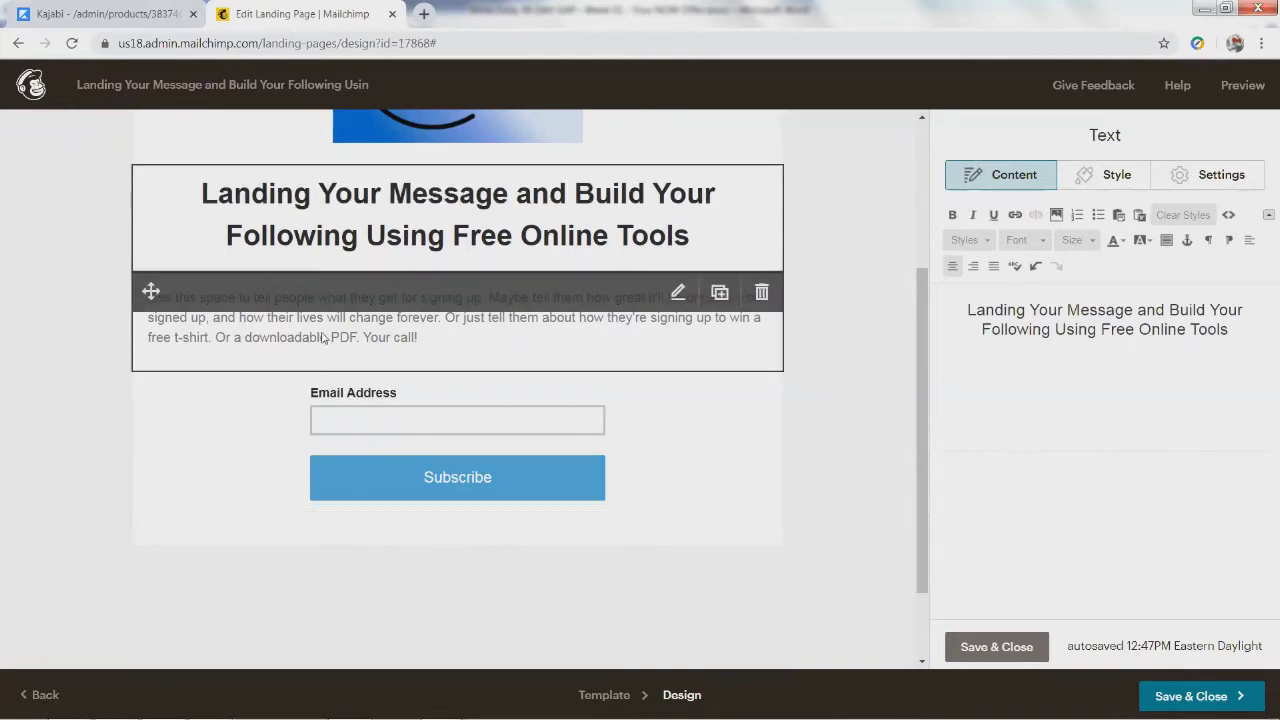
pyautogui.click(997, 646)
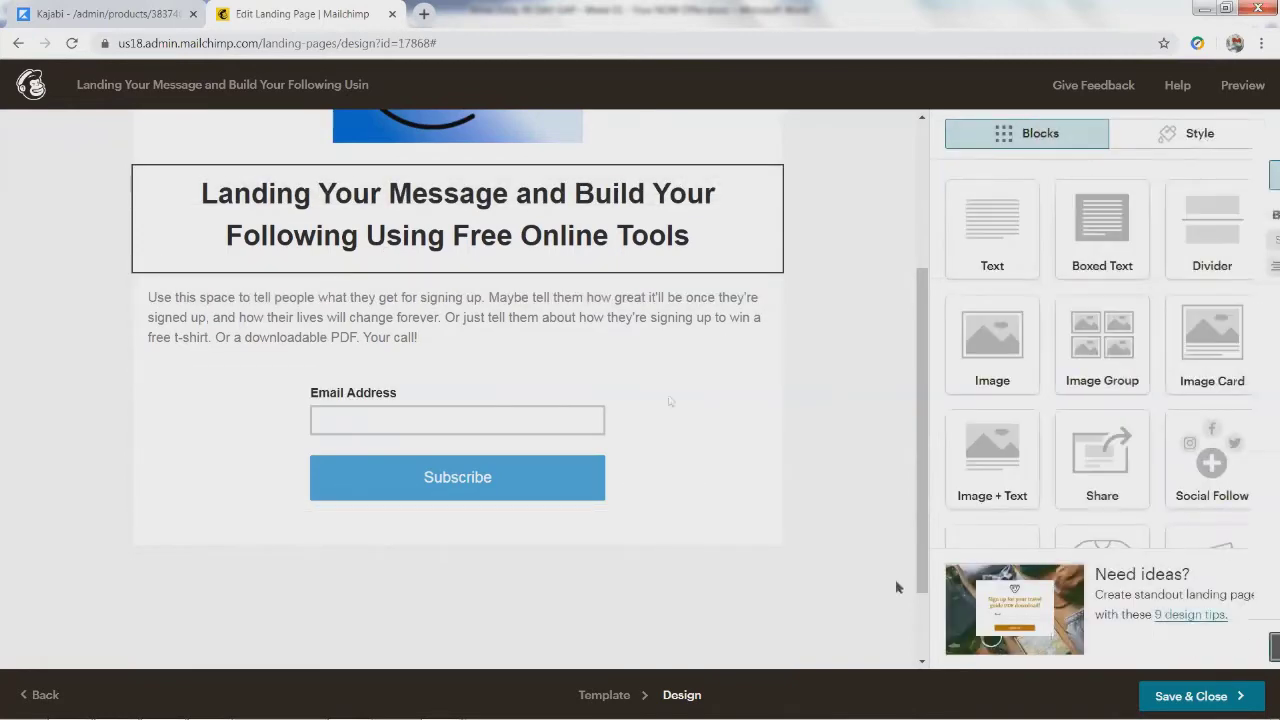
# Step: Open the body text block and copy the 'Help people wanting…' offer paragraph in Word
pyautogui.click(273, 308)
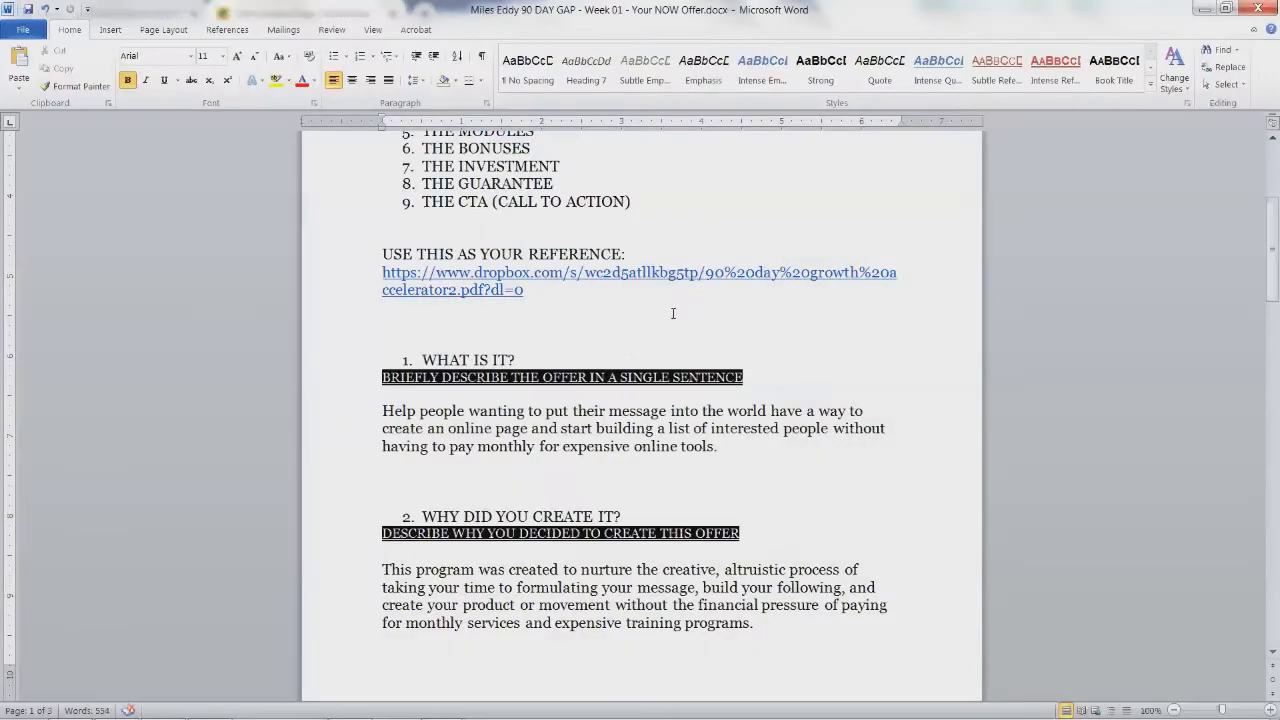
pyautogui.moveTo(380, 413); pyautogui.dragTo(725, 455)
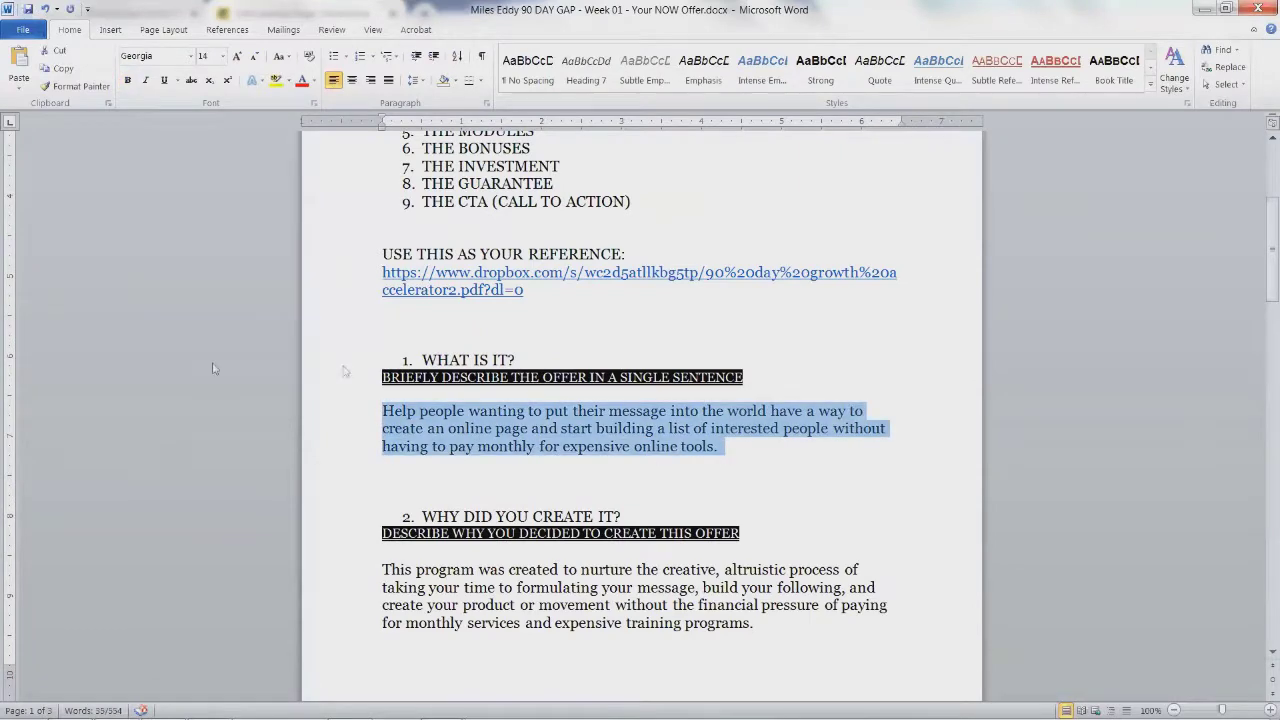
pyautogui.hotkey('alt', 'Tab')
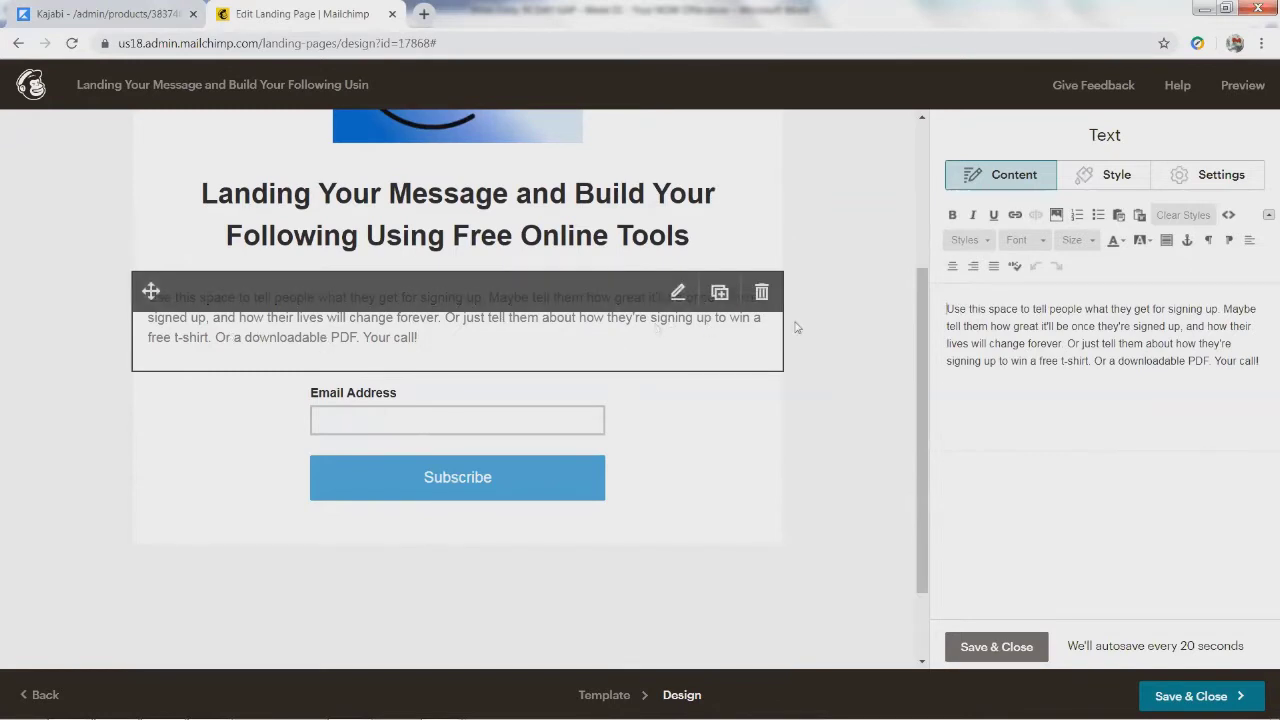
# Step: Insert a new first line in the body text and type MISSION on it
pyautogui.click(949, 307)
pyautogui.press('Return')
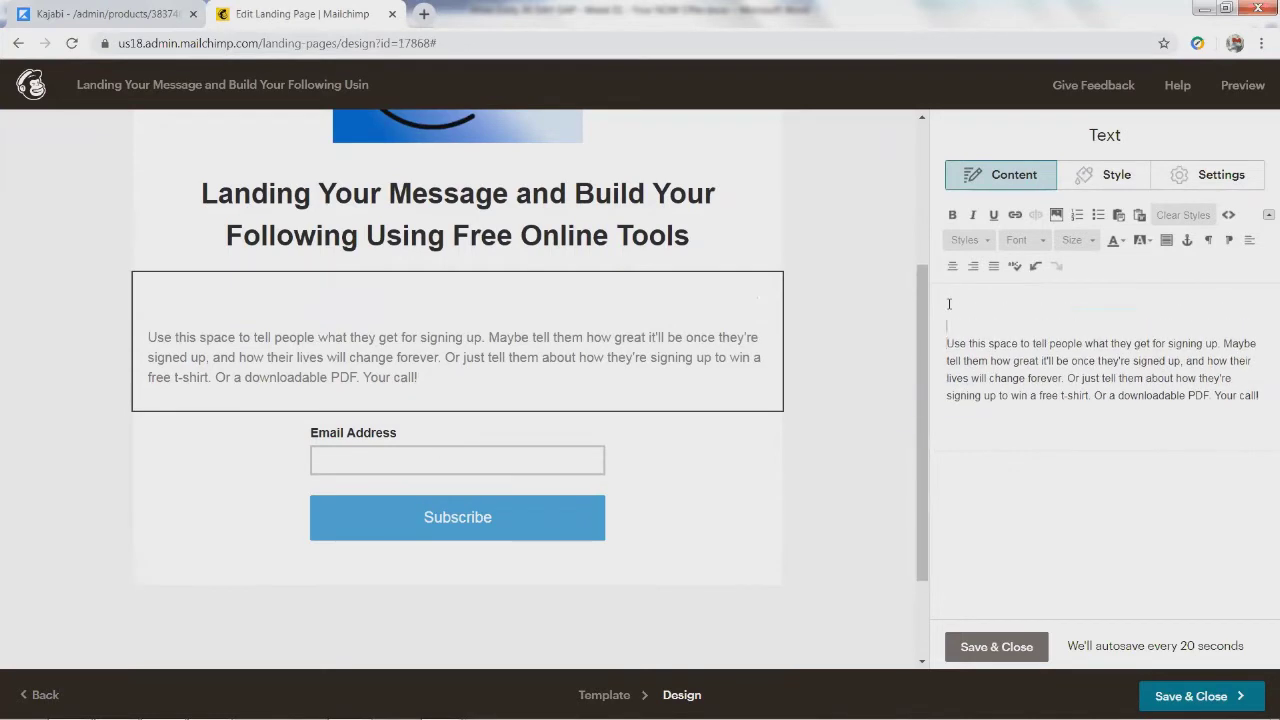
pyautogui.write('Help people wanting to put their message into the world have a way to create an online page and start building a list of interested people without having to pay monthly for expensive online tools.')
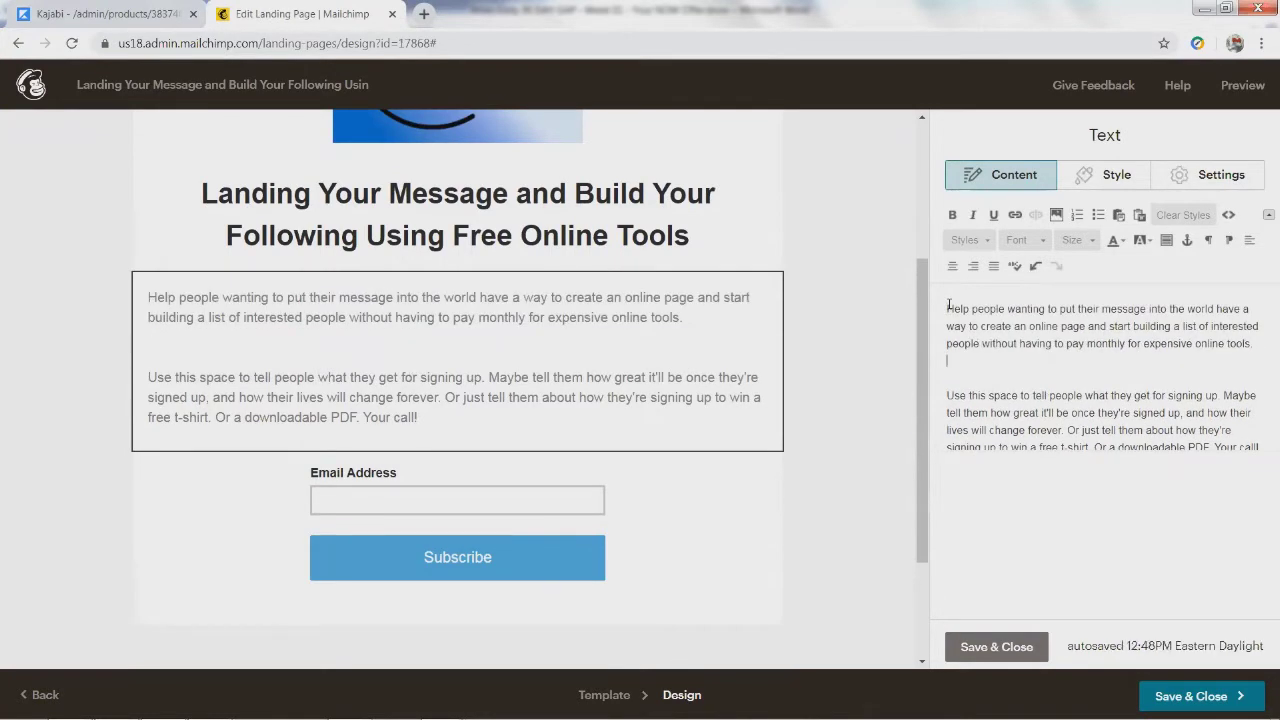
pyautogui.hotkey('shift', 'Up')
pyautogui.hotkey('shift', 'Up')
pyautogui.hotkey('shift', 'Up')
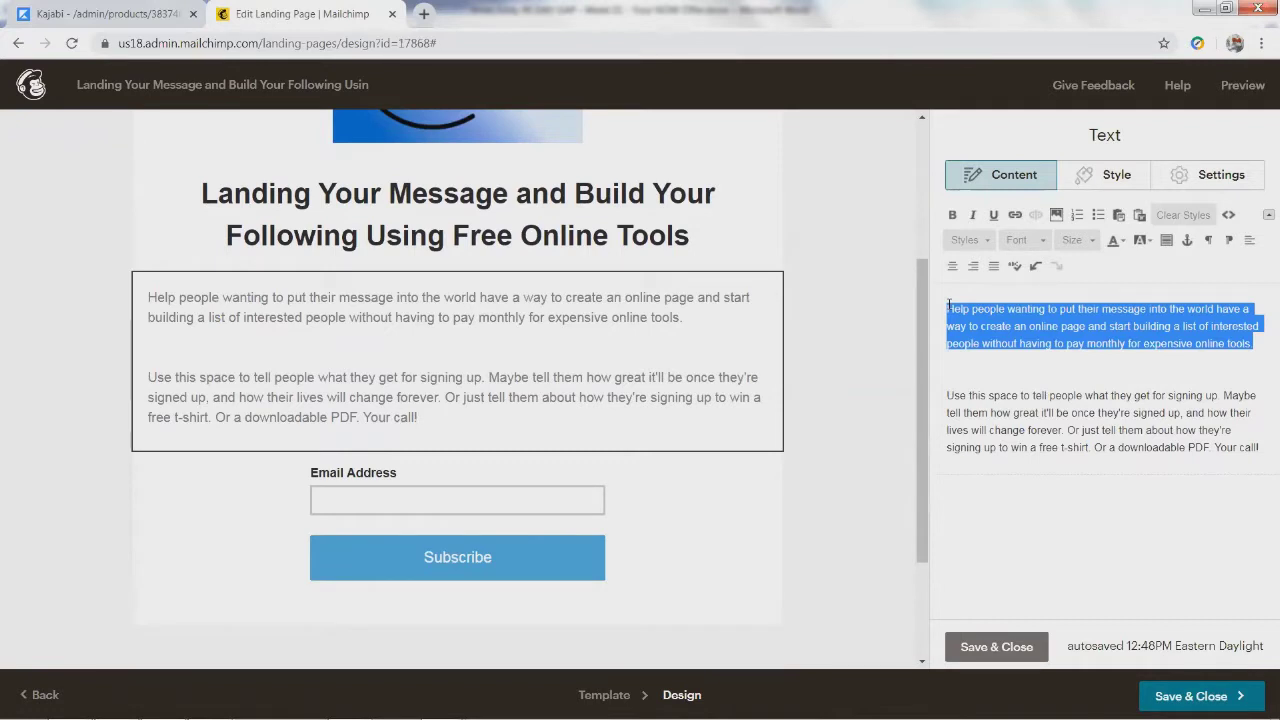
pyautogui.write('NISSION')
pyautogui.doubleClick(949, 308)
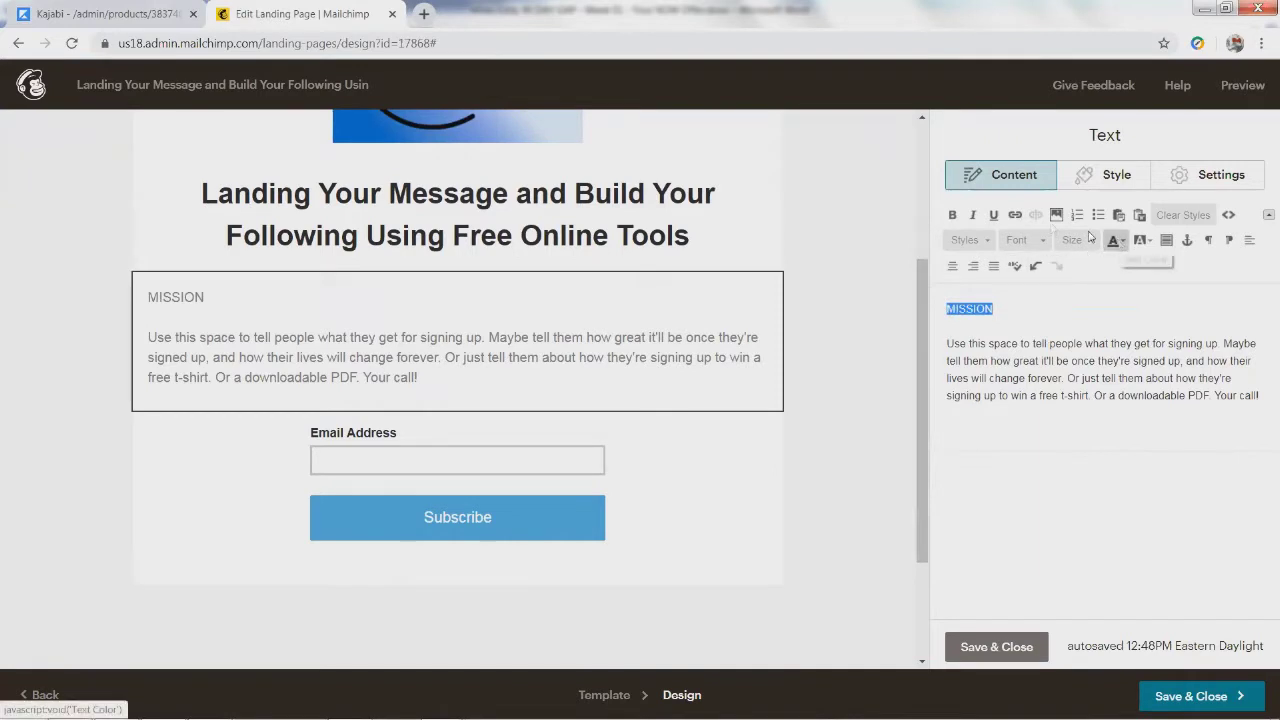
# Step: Make the MISSION heading bold, black and font size 20
pyautogui.click(952, 216)
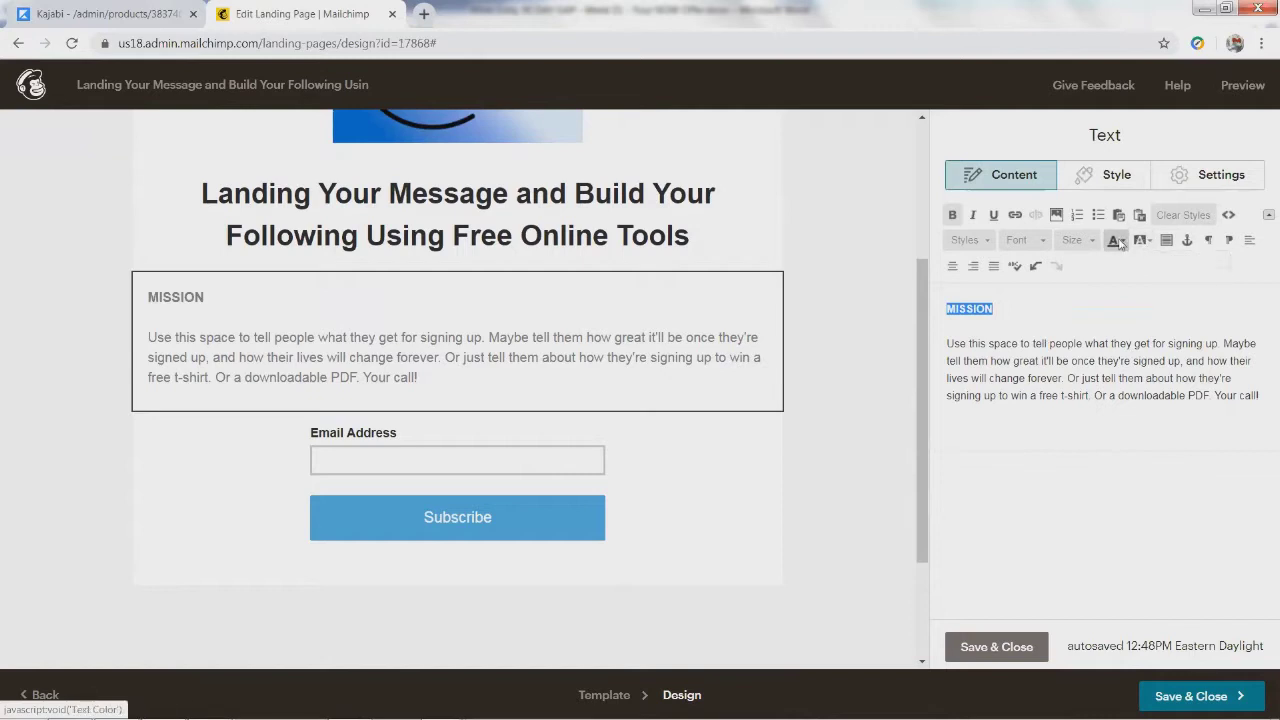
pyautogui.click(1115, 242)
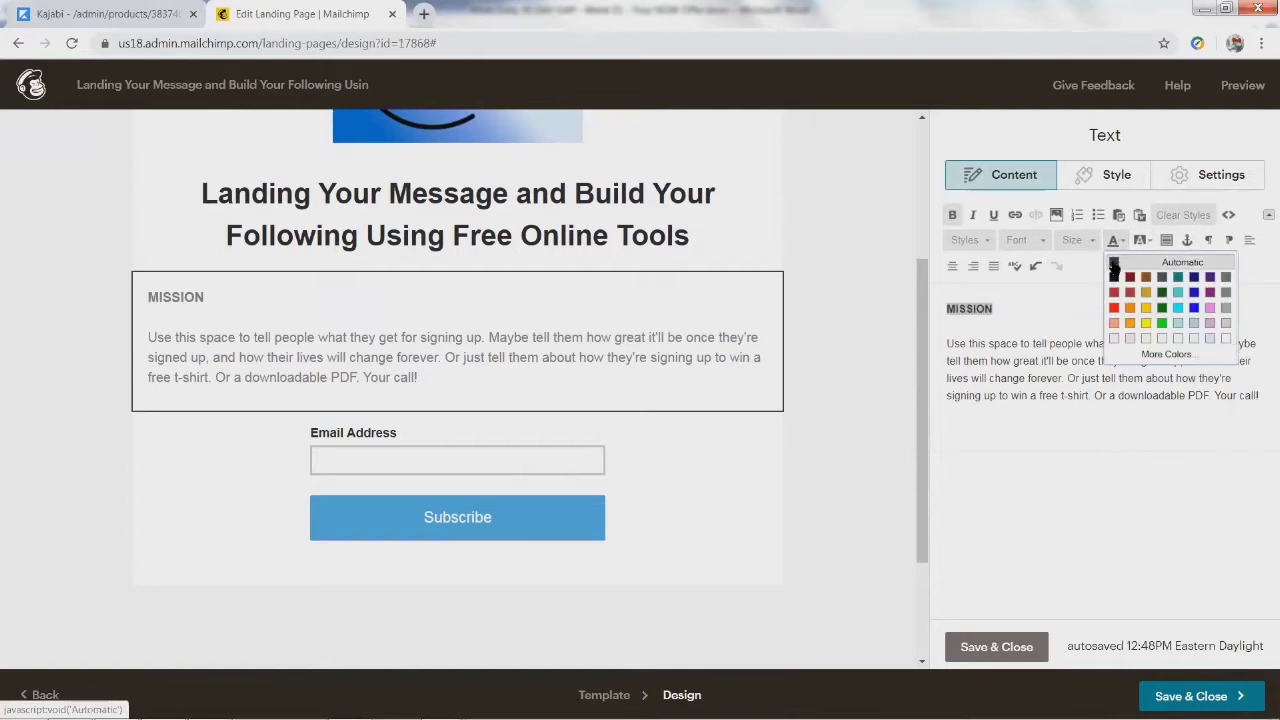
pyautogui.click(1114, 276)
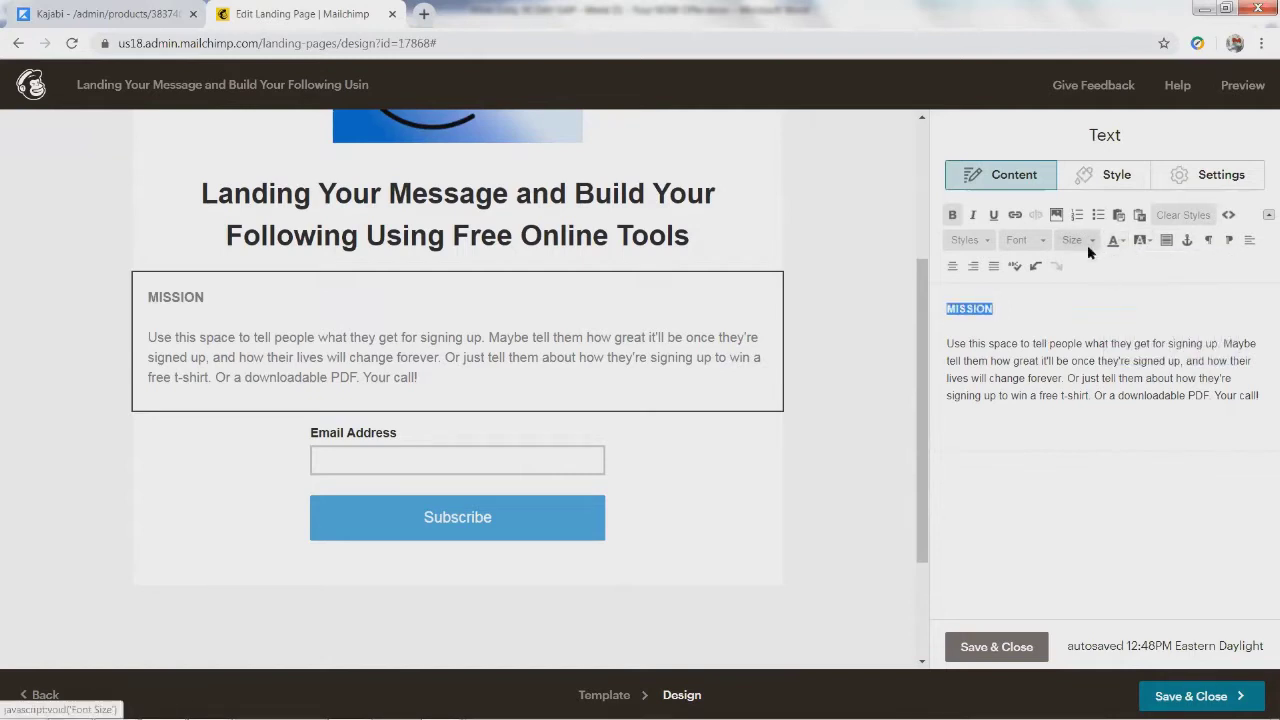
pyautogui.click(1090, 245)
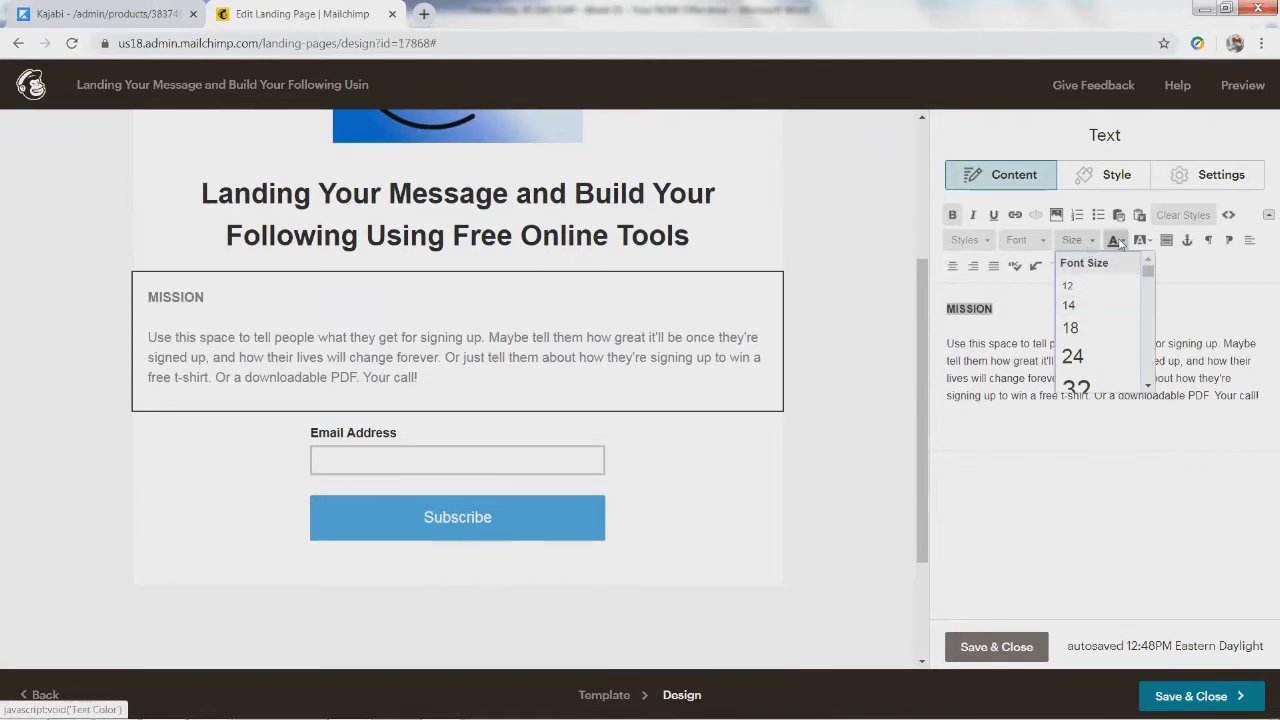
pyautogui.click(1114, 241)
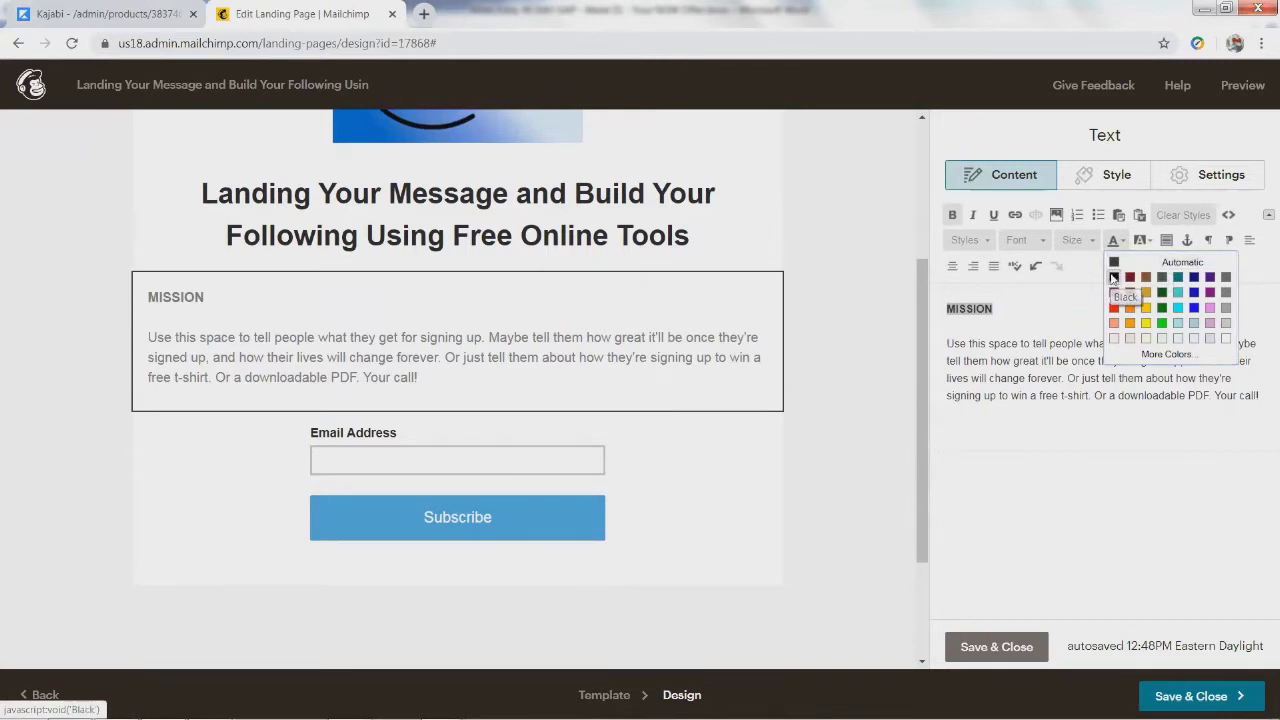
pyautogui.click(1113, 278)
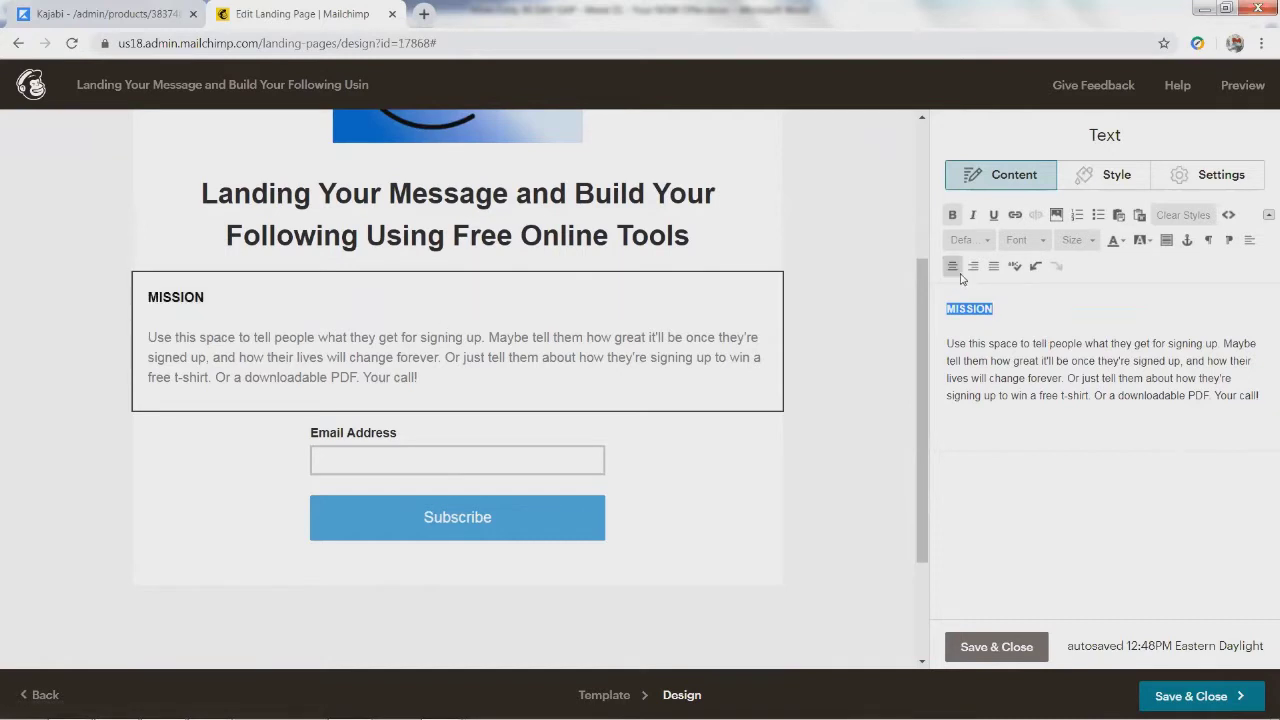
pyautogui.click(1082, 240)
pyautogui.click(1071, 324)
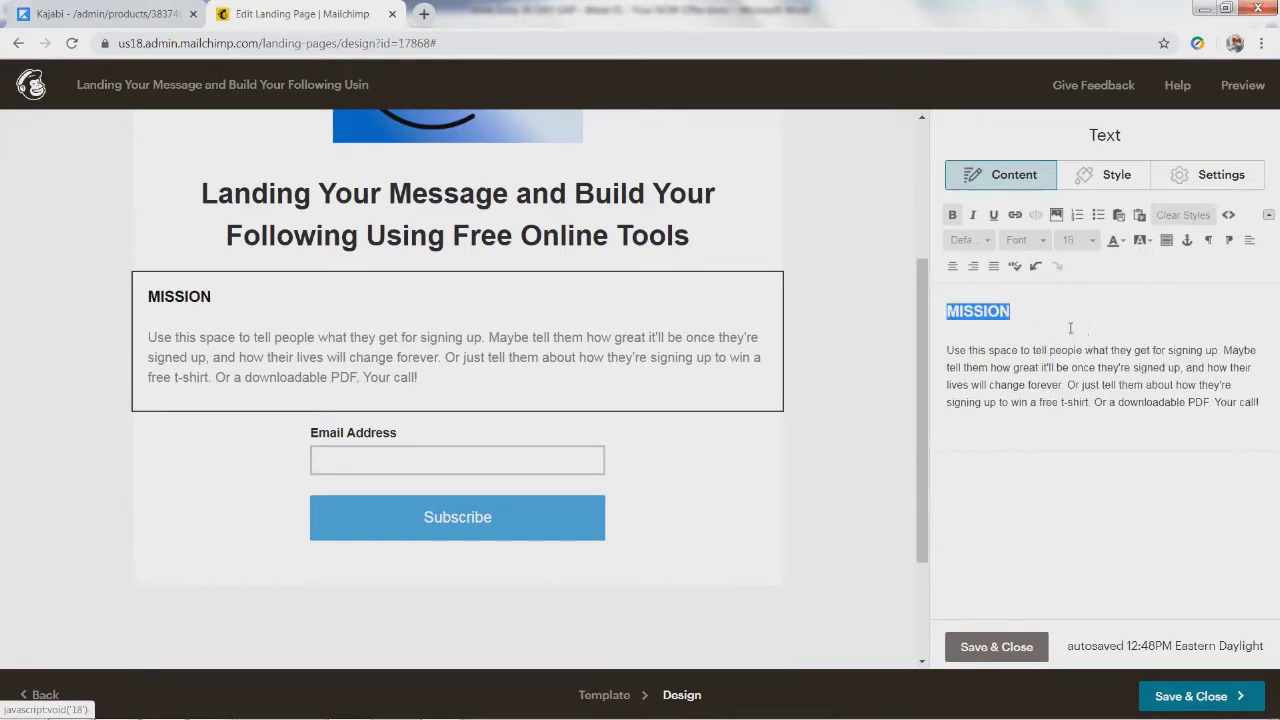
pyautogui.click(1093, 242)
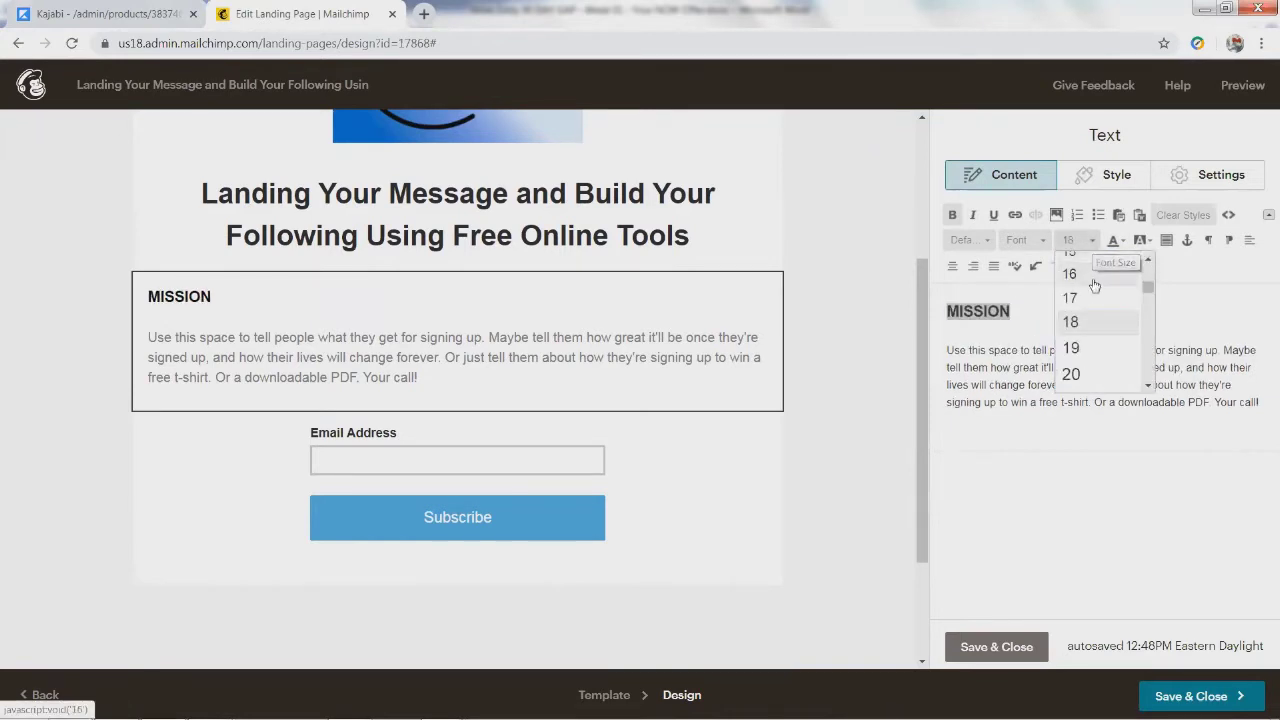
pyautogui.click(1070, 371)
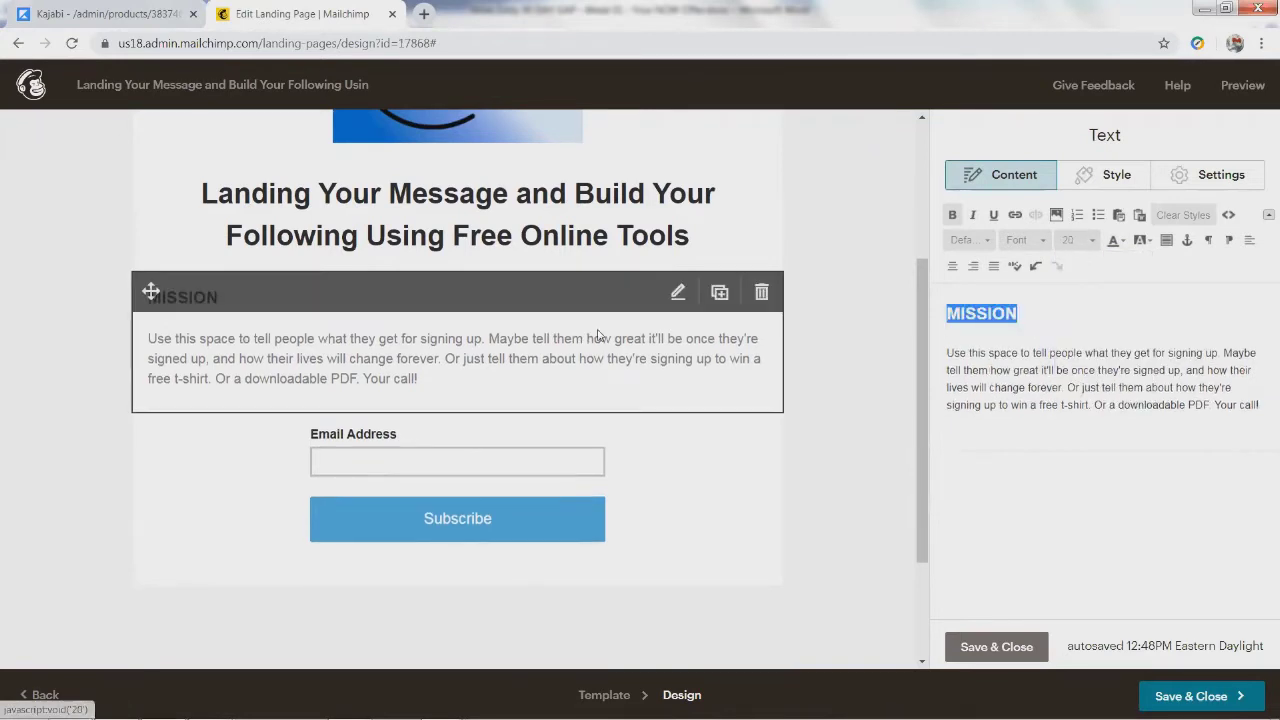
pyautogui.click(371, 380)
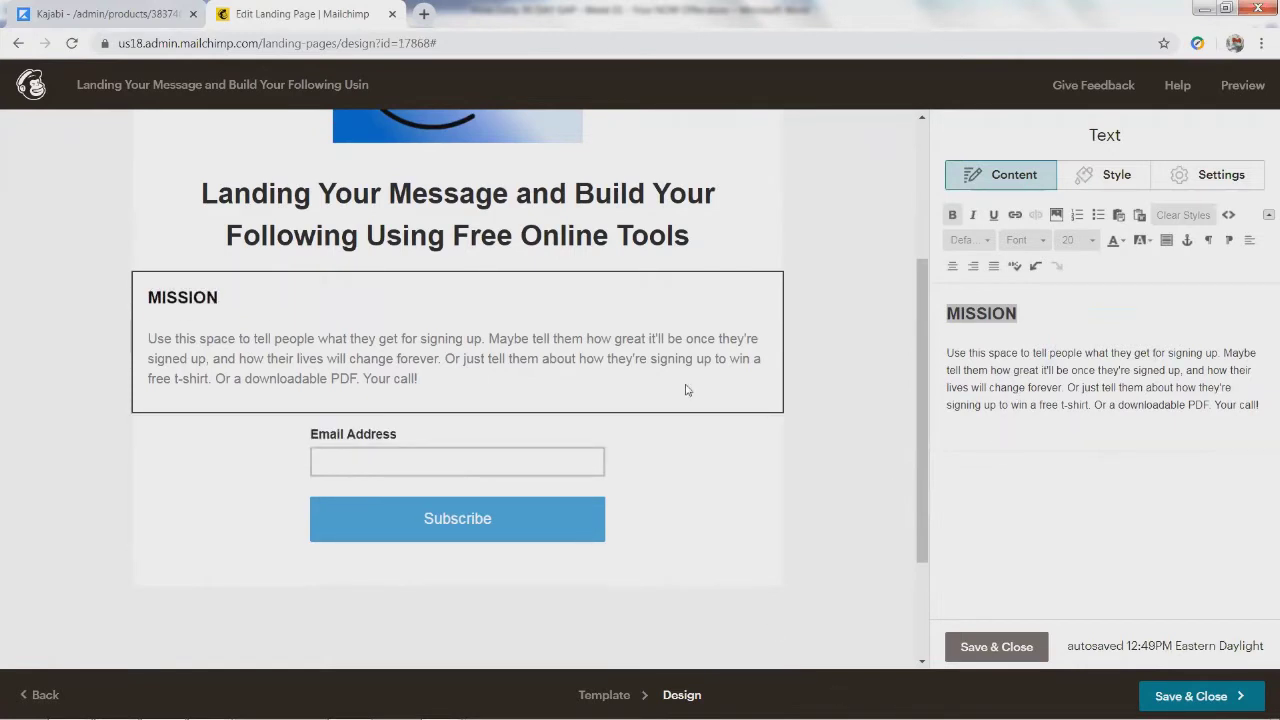
# Step: Replace the placeholder paragraph with the 'Help people wanting to put their message into the world…' description
pyautogui.click(955, 357)
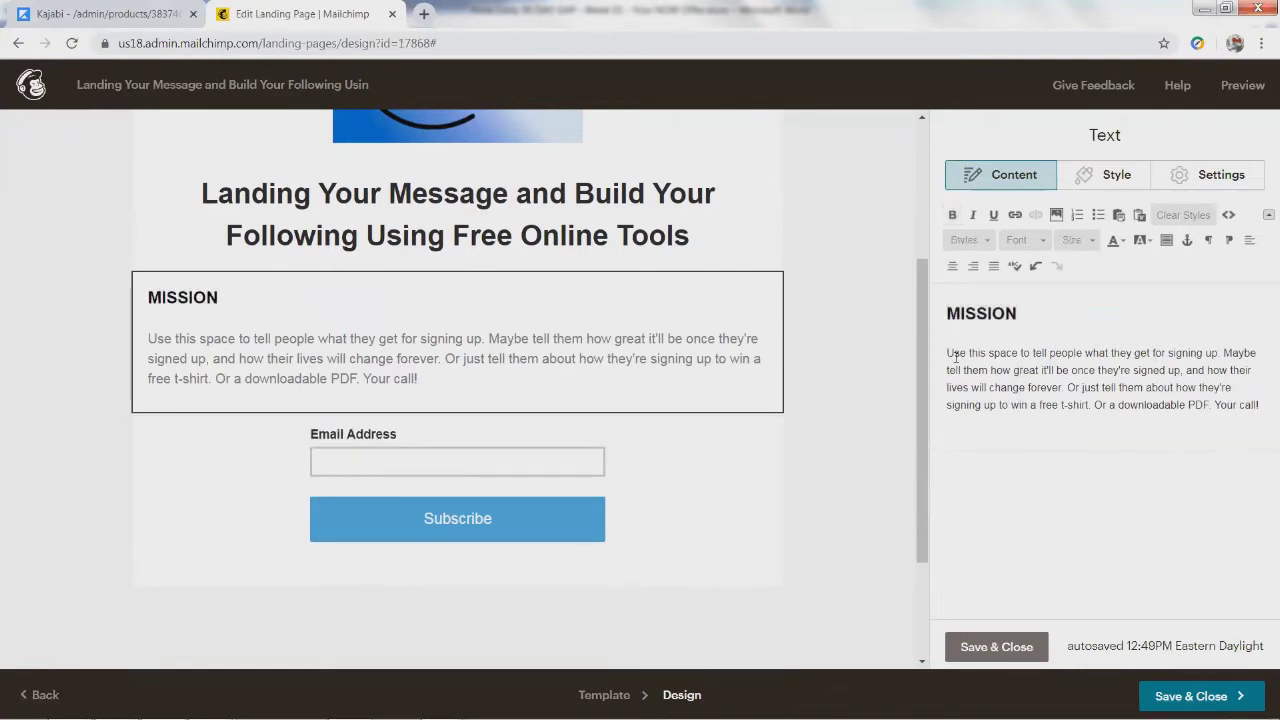
pyautogui.moveTo(946, 347); pyautogui.dragTo(1265, 402)
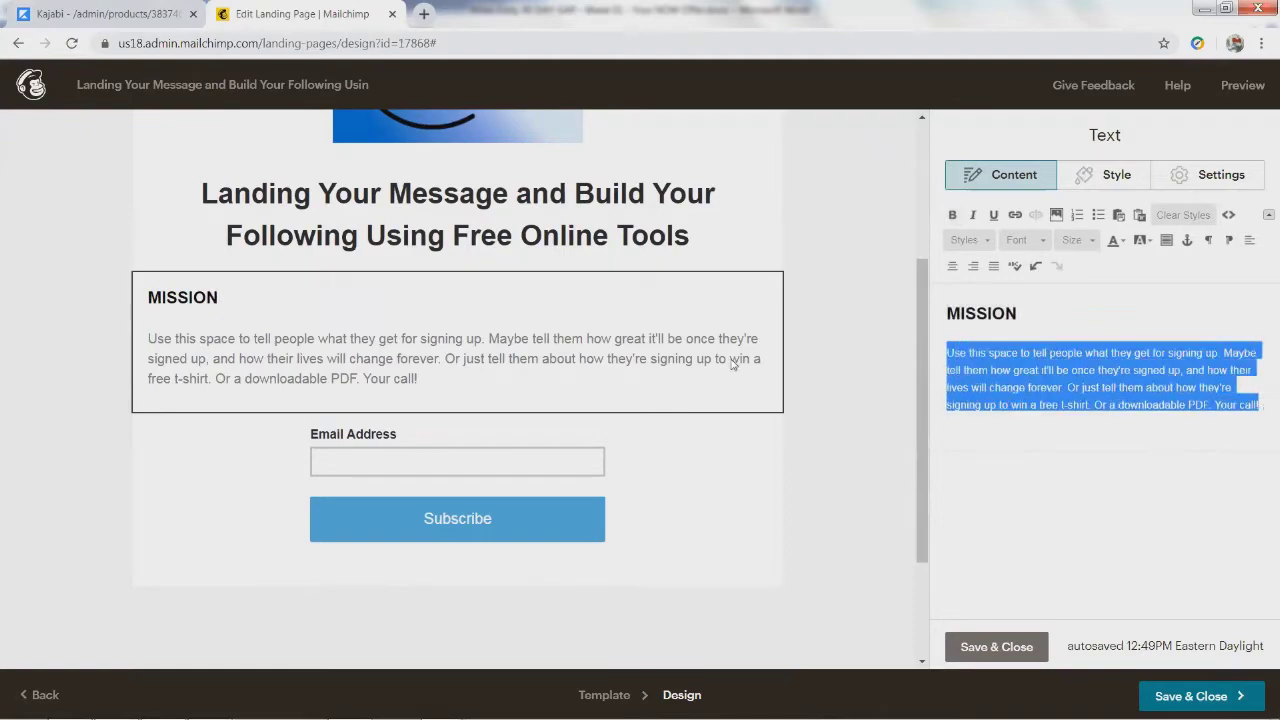
pyautogui.hotkey('alt', 'Tab')
pyautogui.hotkey('ctrl', 'c')
pyautogui.hotkey('alt', 'Tab')
pyautogui.hotkey('ctrl', 'v')
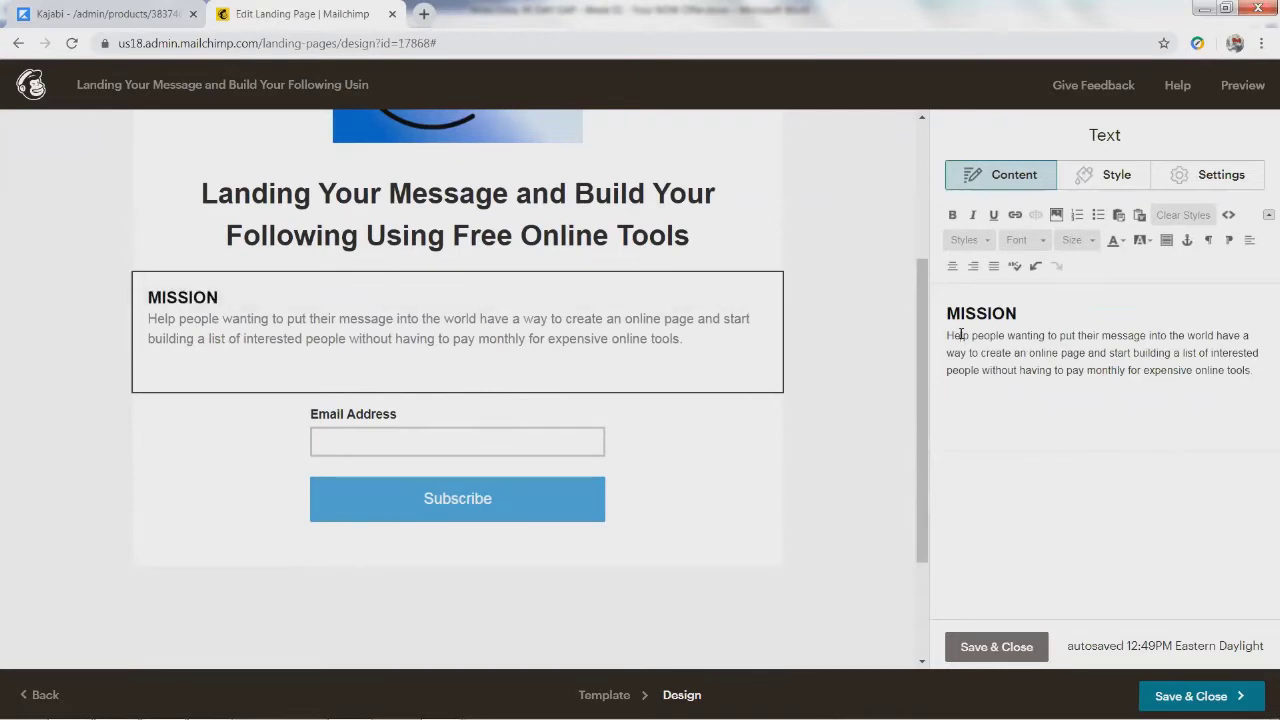
pyautogui.press('Return')
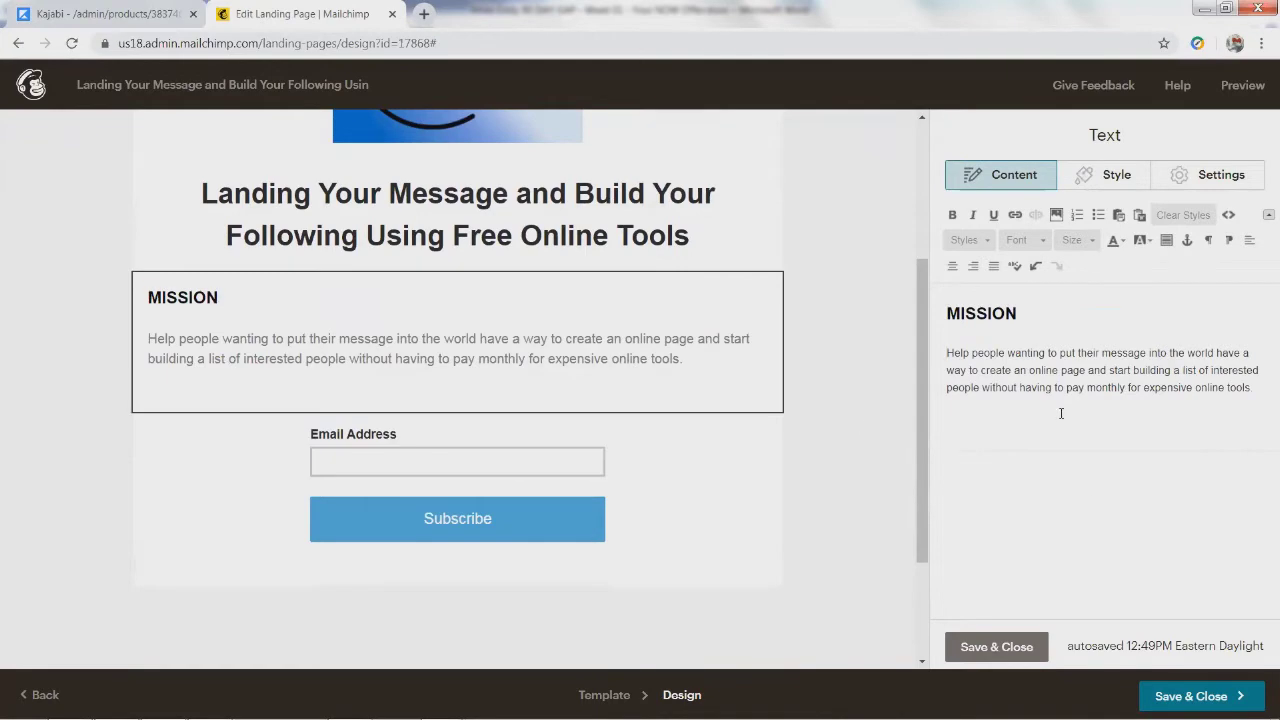
pyautogui.scroll(-1, 508, 337)
pyautogui.scroll(2, 486, 349)
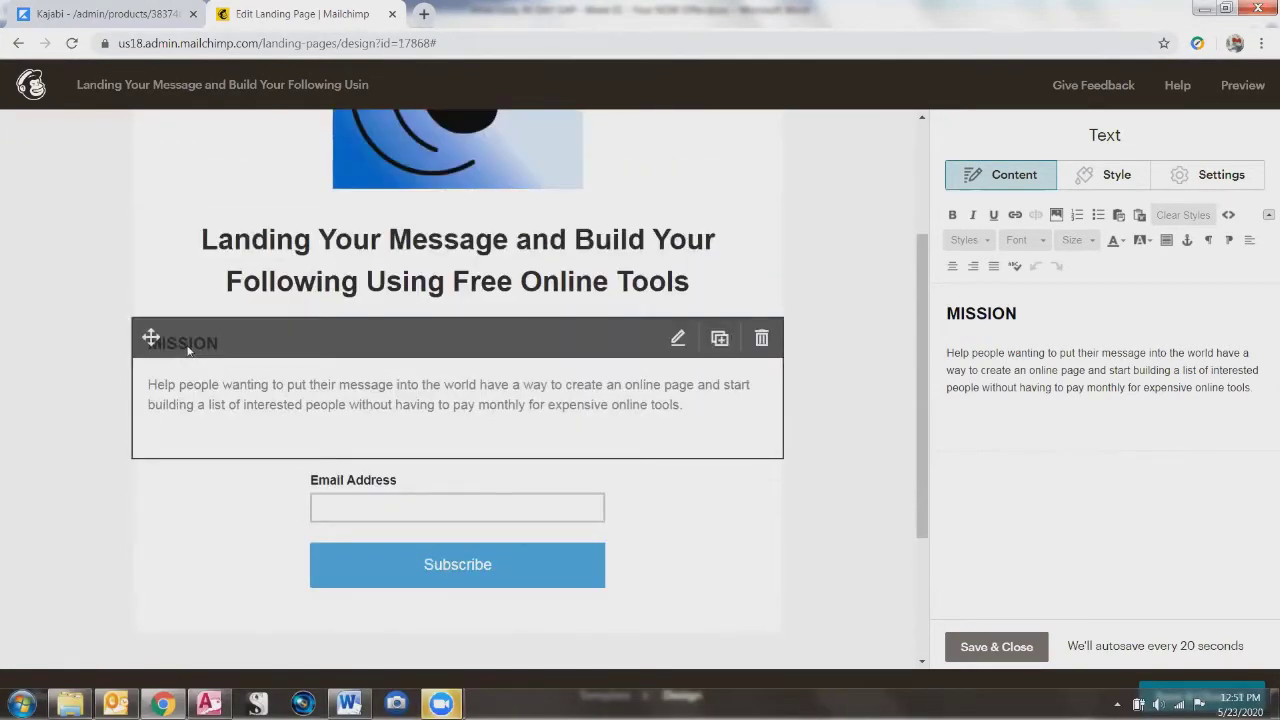
# Step: Save and close the MISSION text block, leaving it above the email signup form
pyautogui.click(973, 318)
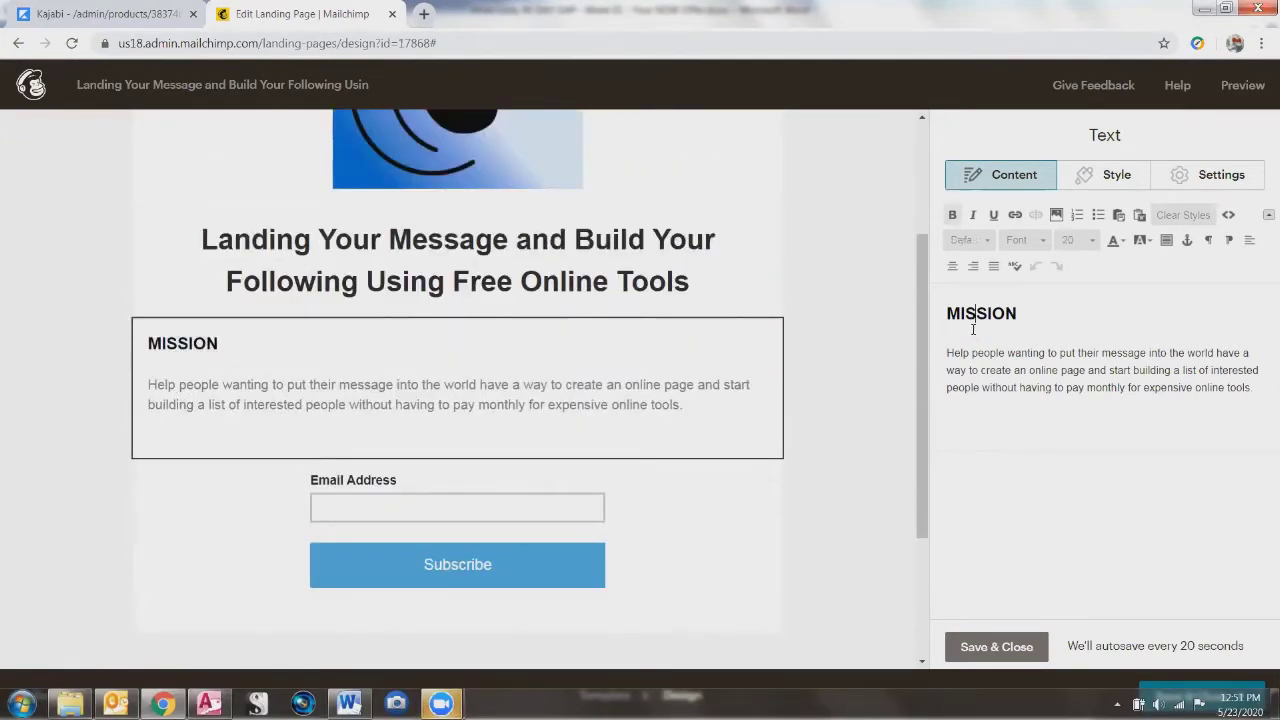
pyautogui.click(216, 552)
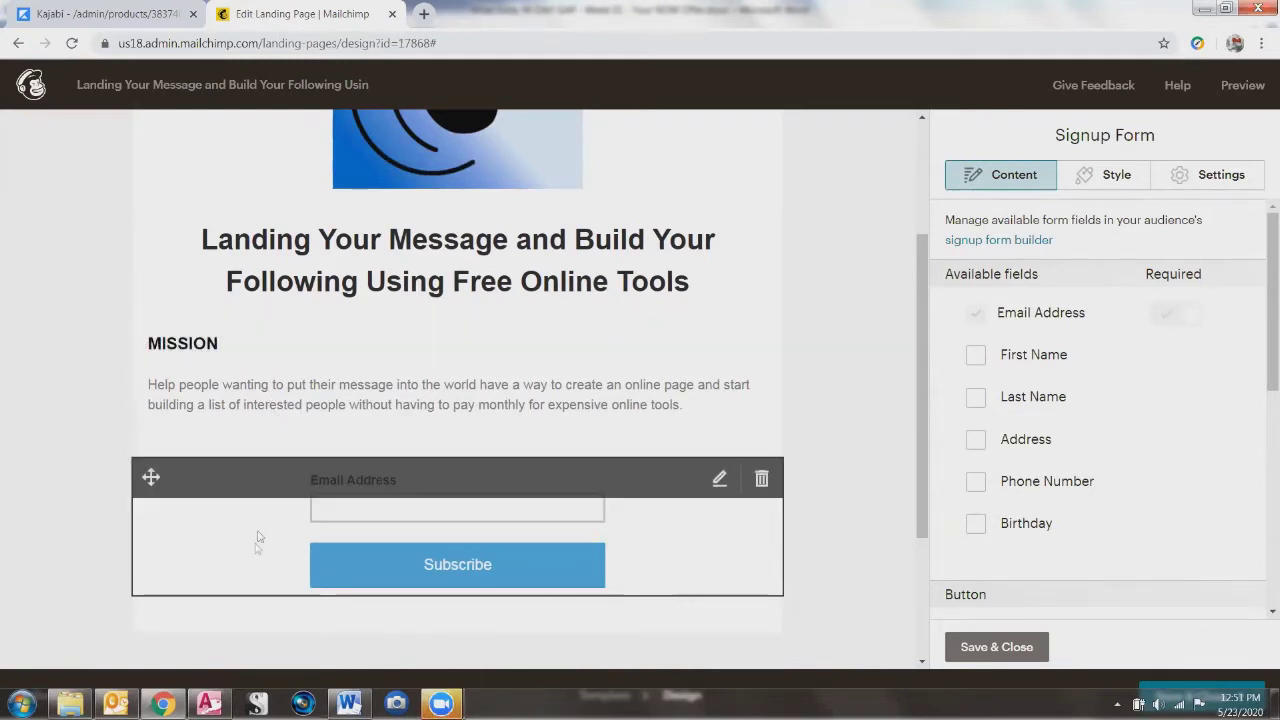
pyautogui.click(250, 388)
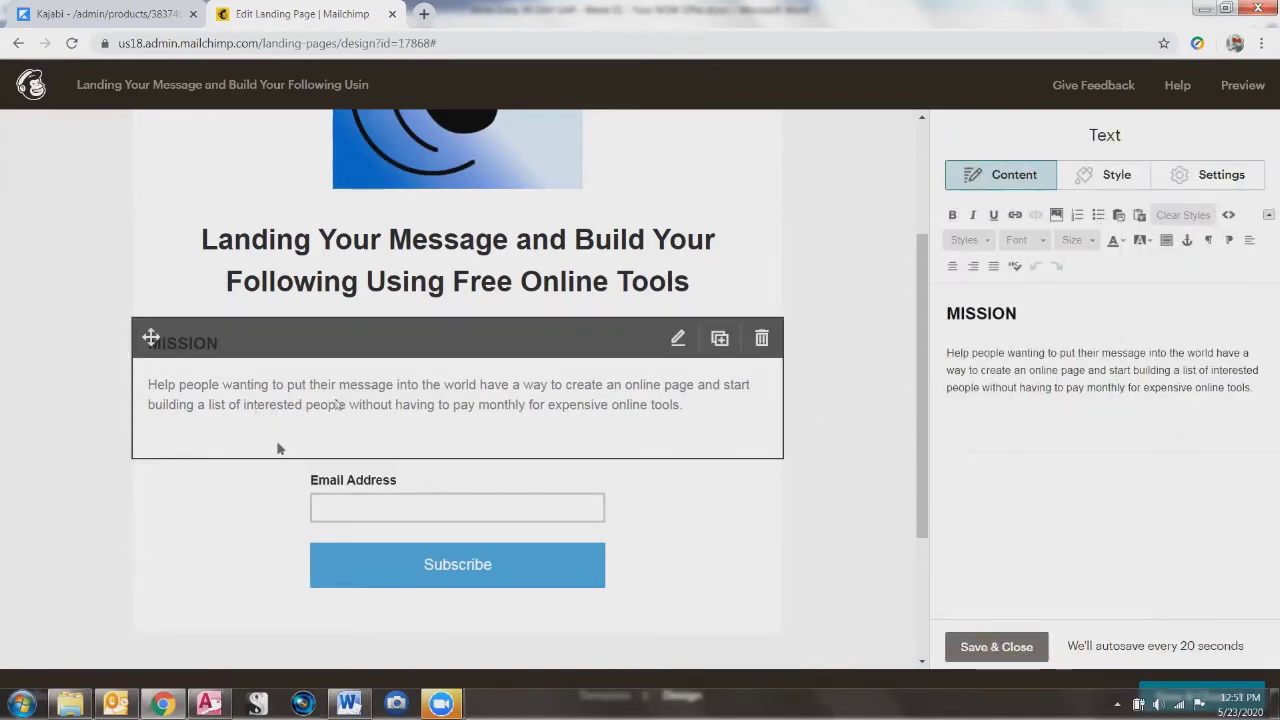
pyautogui.click(191, 517)
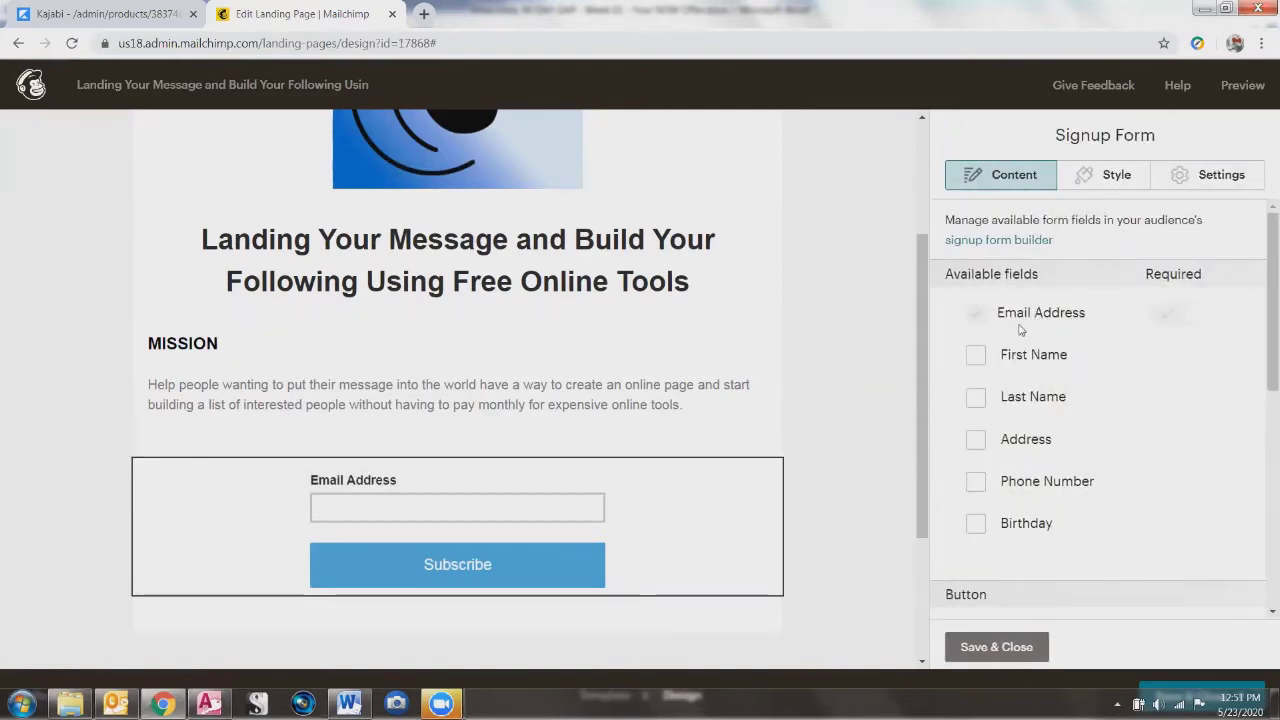
pyautogui.click(547, 403)
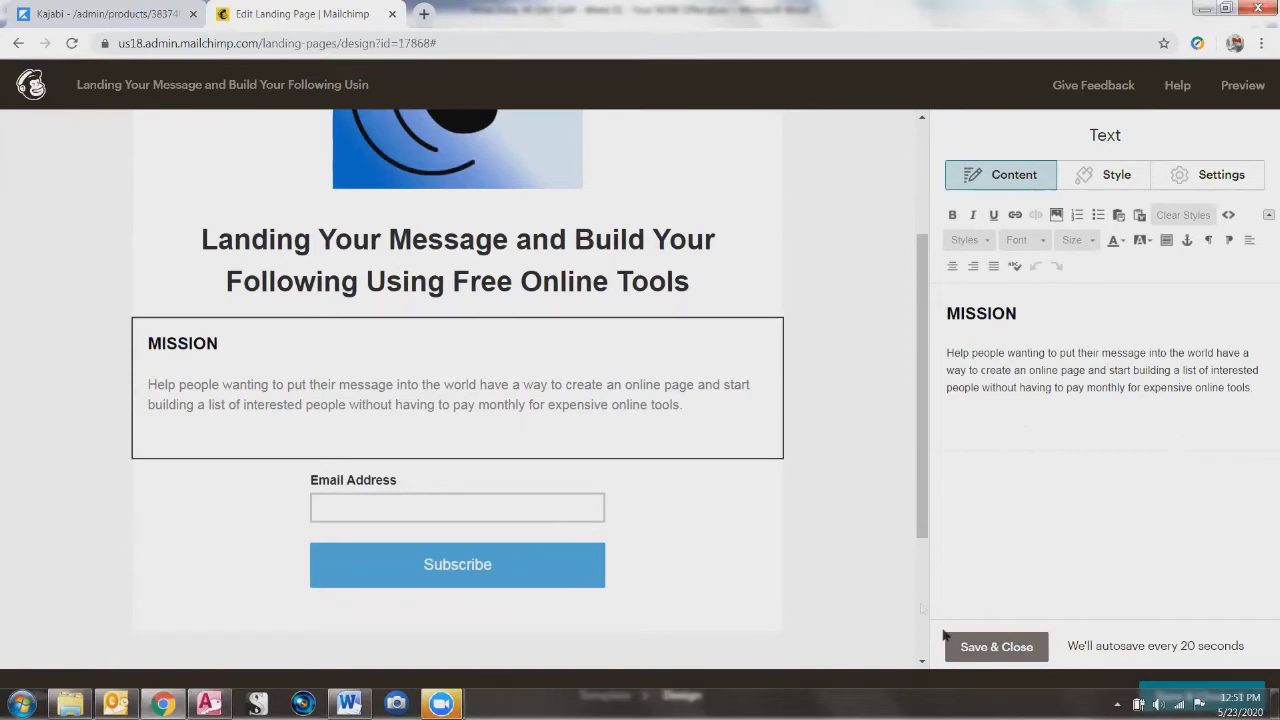
pyautogui.click(976, 649)
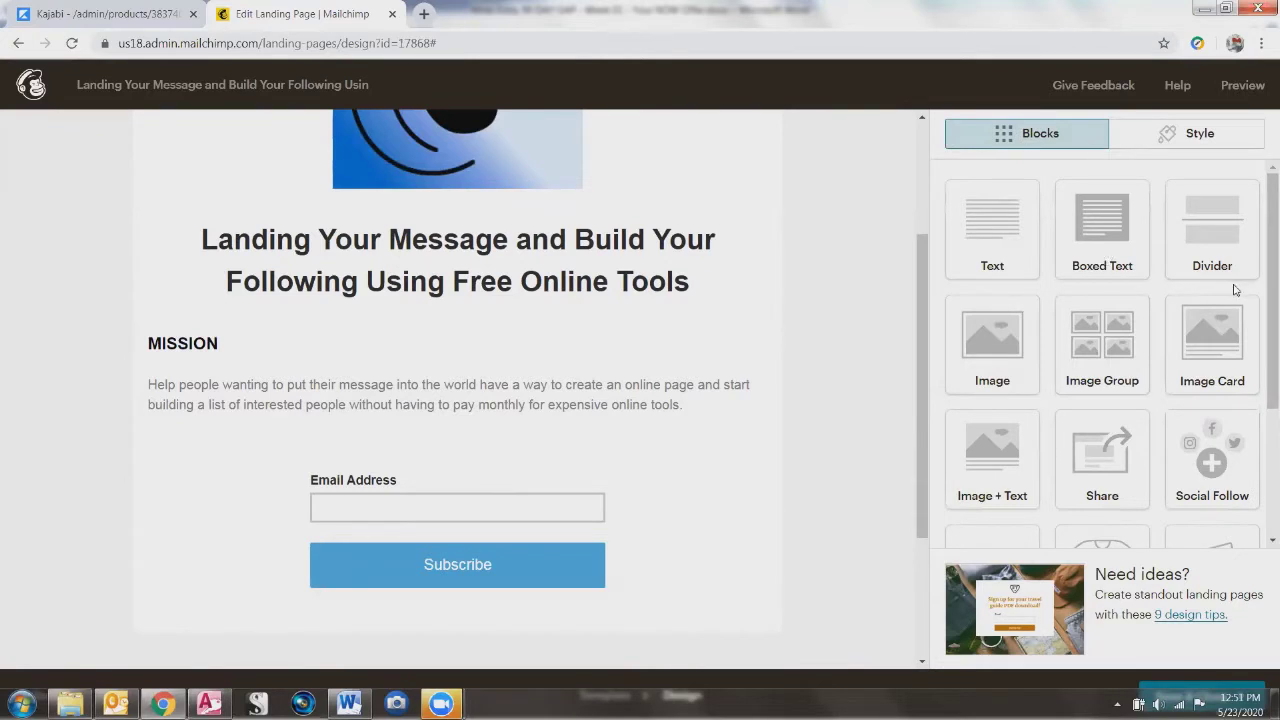
pyautogui.moveTo(510, 402)
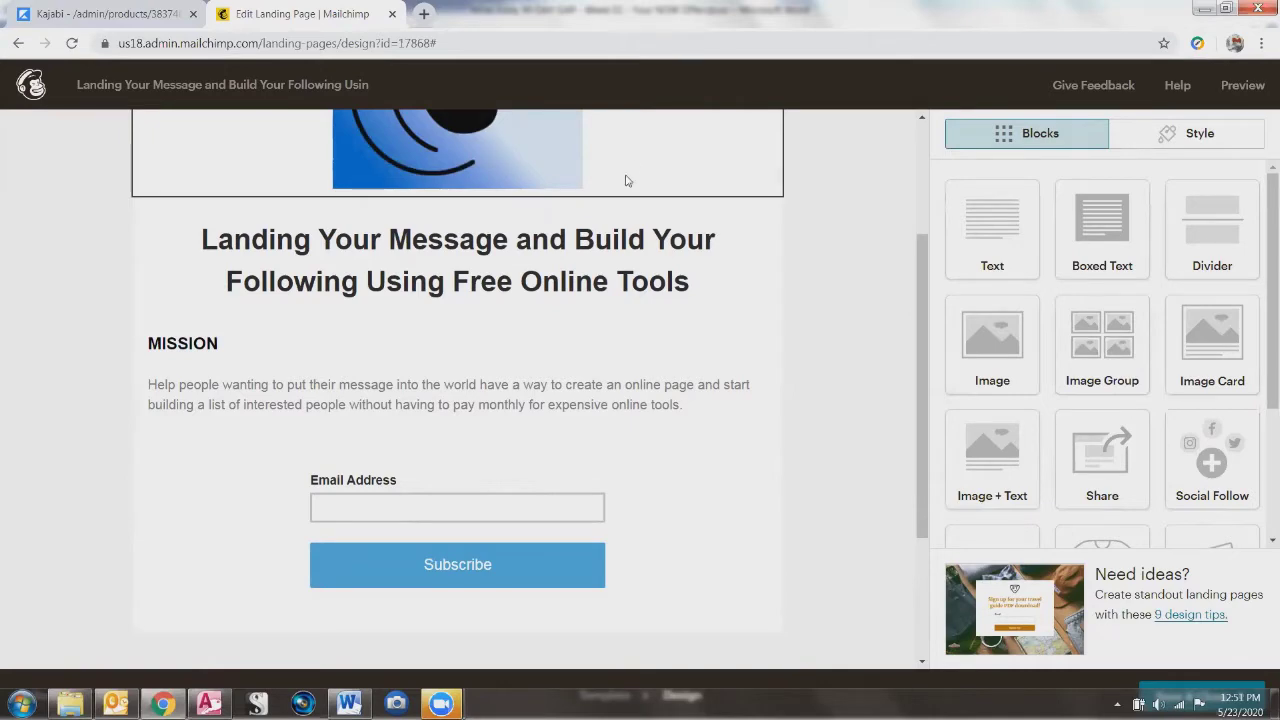
pyautogui.scroll(2, 573, 242)
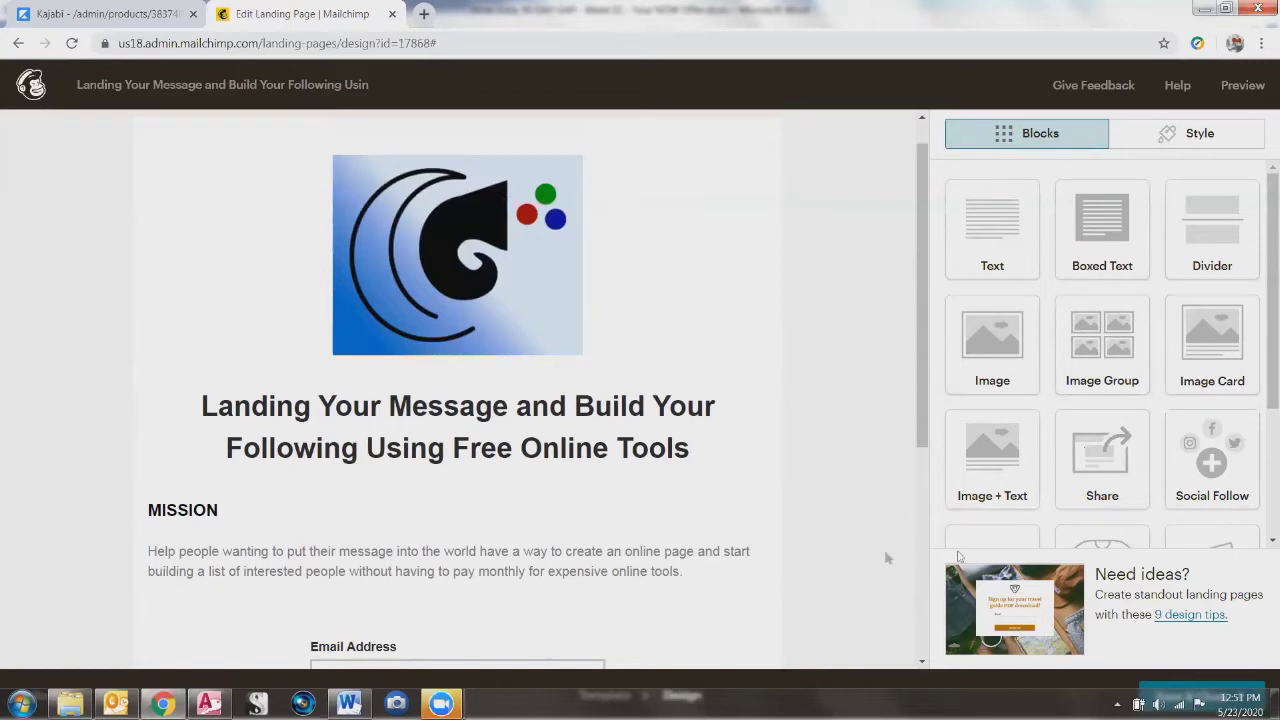
pyautogui.scroll(-1, 1012, 466)
pyautogui.scroll(-1, 1011, 465)
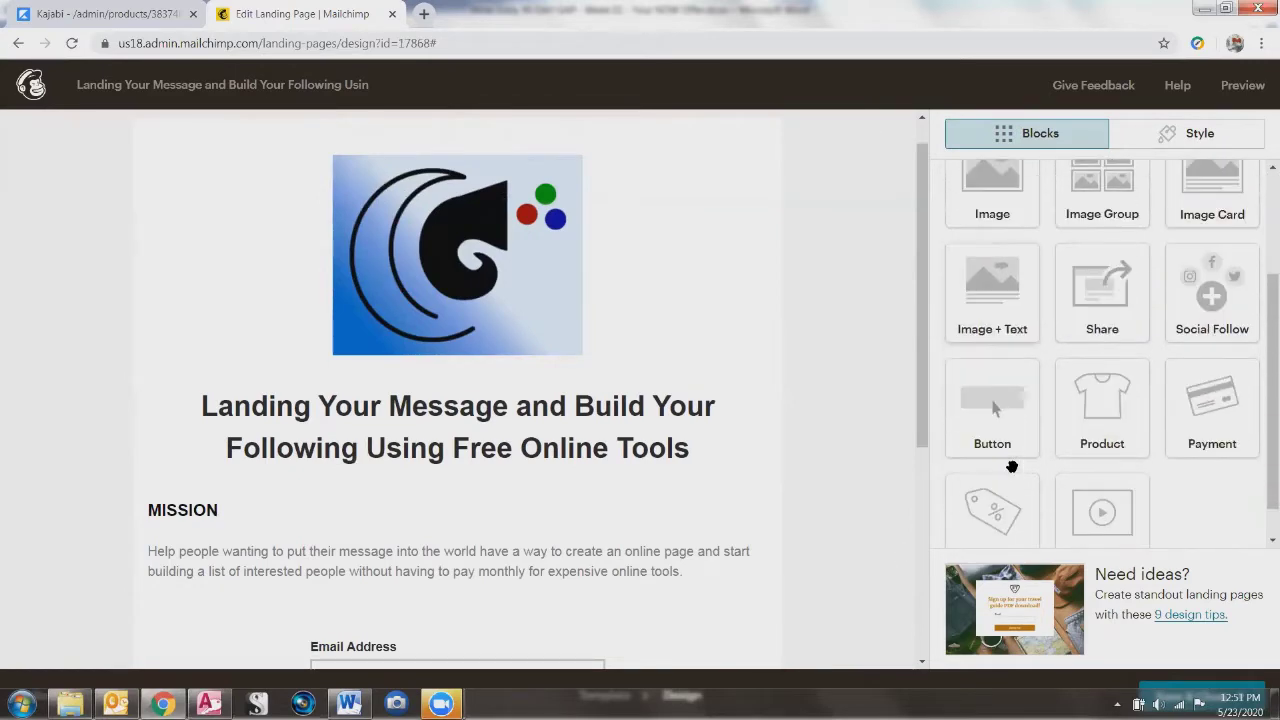
pyautogui.scroll(2, 1013, 470)
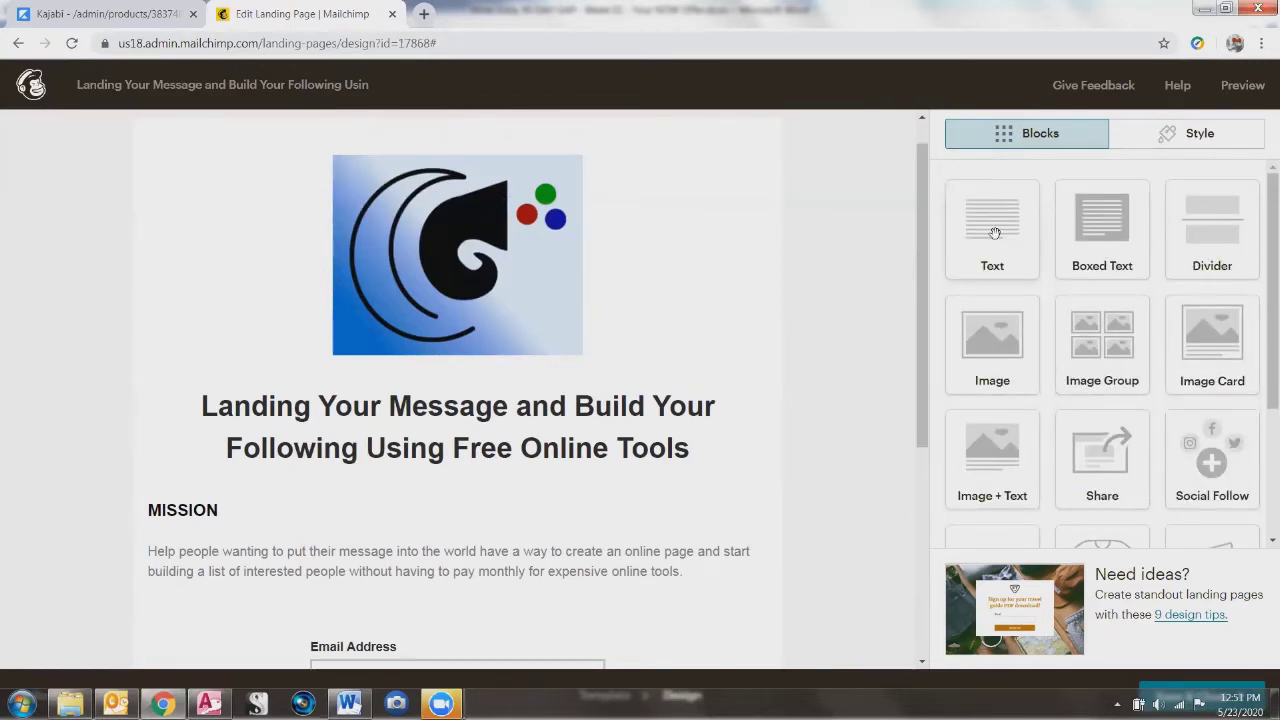
pyautogui.scroll(-2, 766, 406)
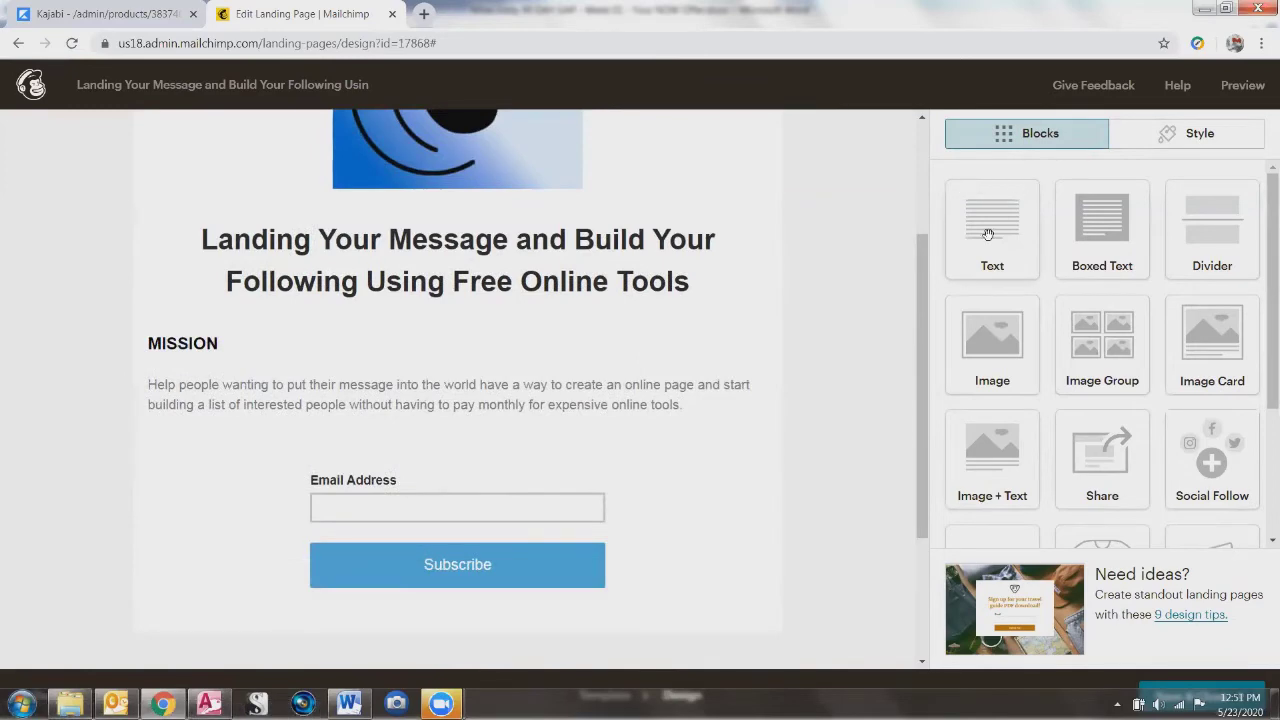
# Step: Add a text block above the signup form and paste the Word paragraph 'This program was created to nurture the creative…' over its placeholder
pyautogui.moveTo(987, 234); pyautogui.dragTo(166, 480)
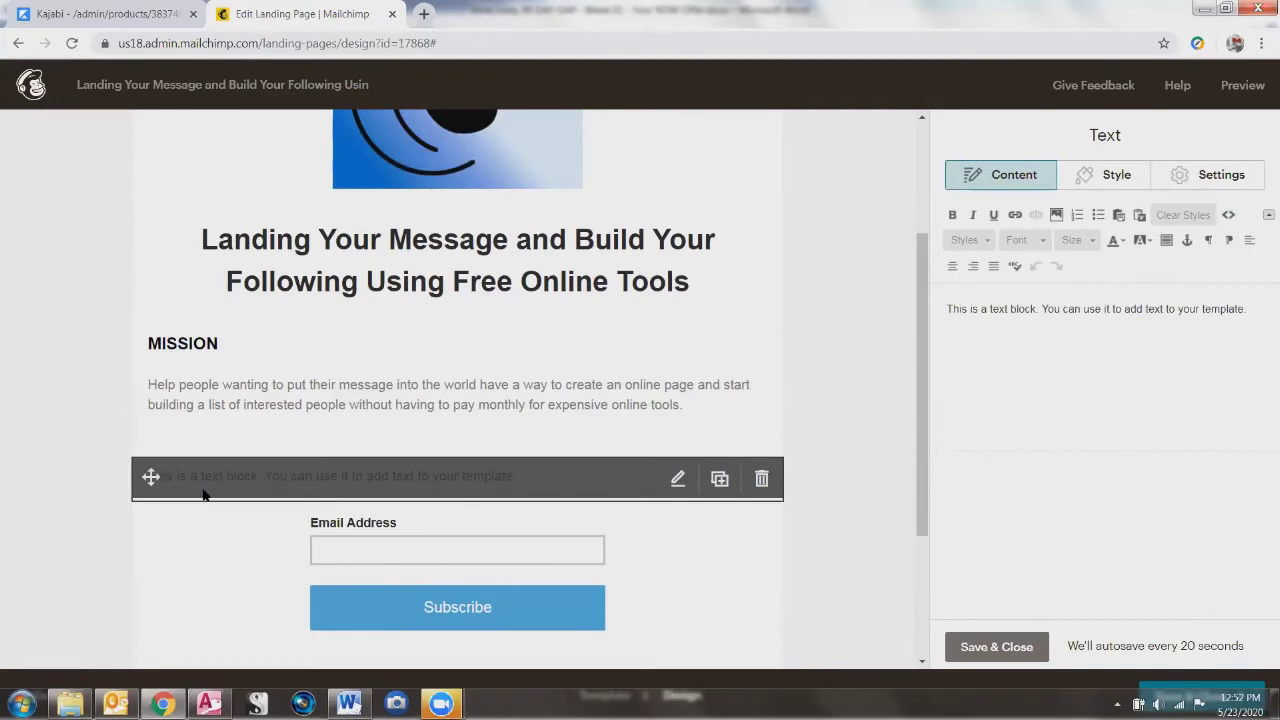
pyautogui.hotkey('alt', 'Tab')
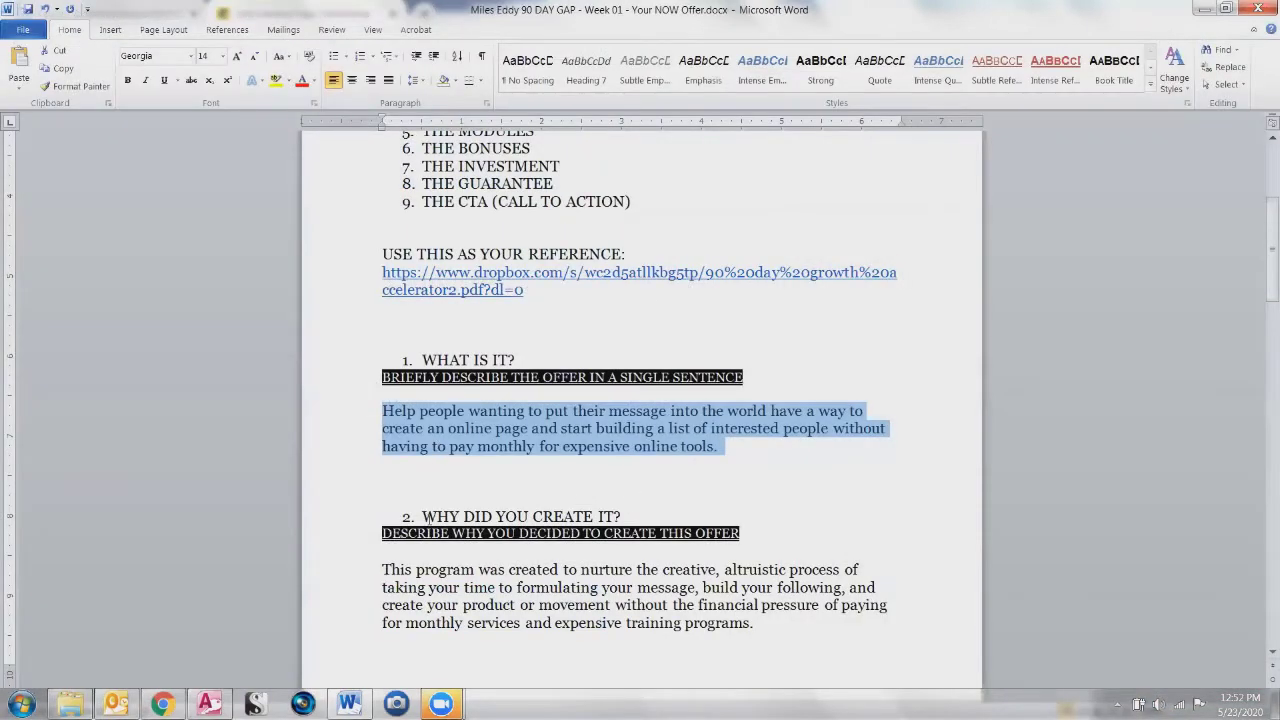
pyautogui.moveTo(383, 570); pyautogui.dragTo(724, 628)
pyautogui.hotkey('ctrl', 'c')
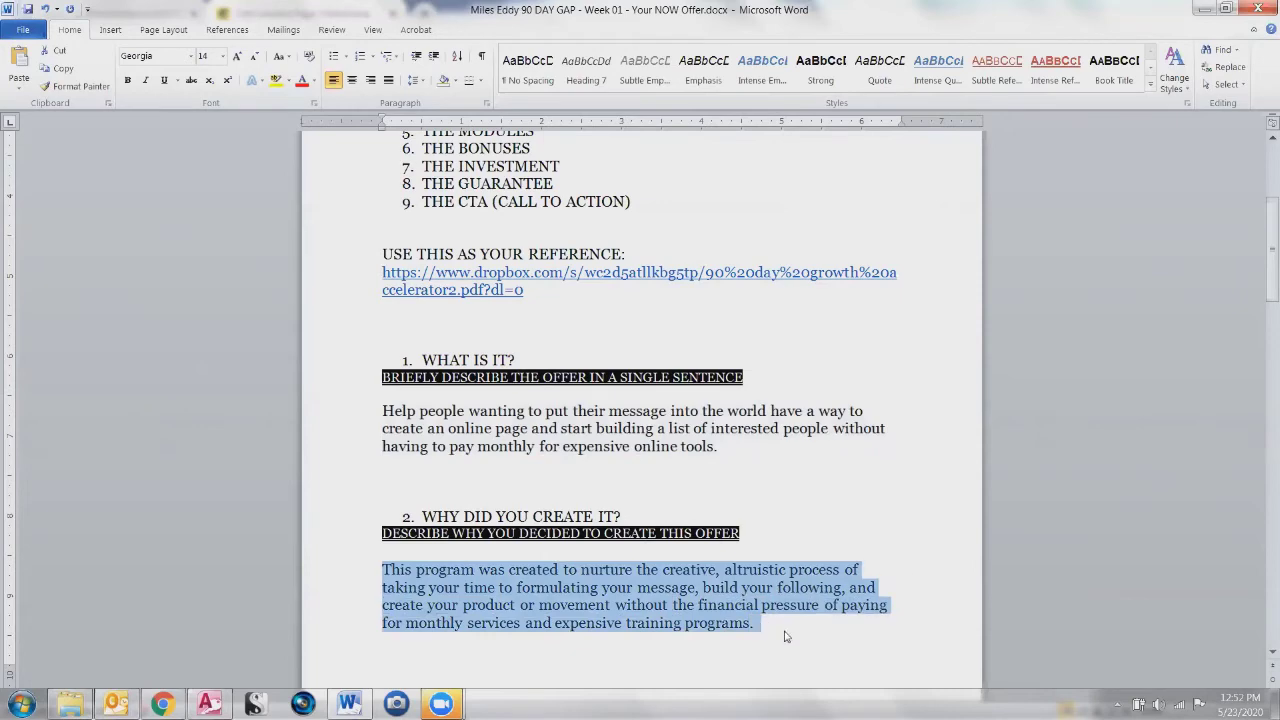
pyautogui.hotkey('alt', 'Tab')
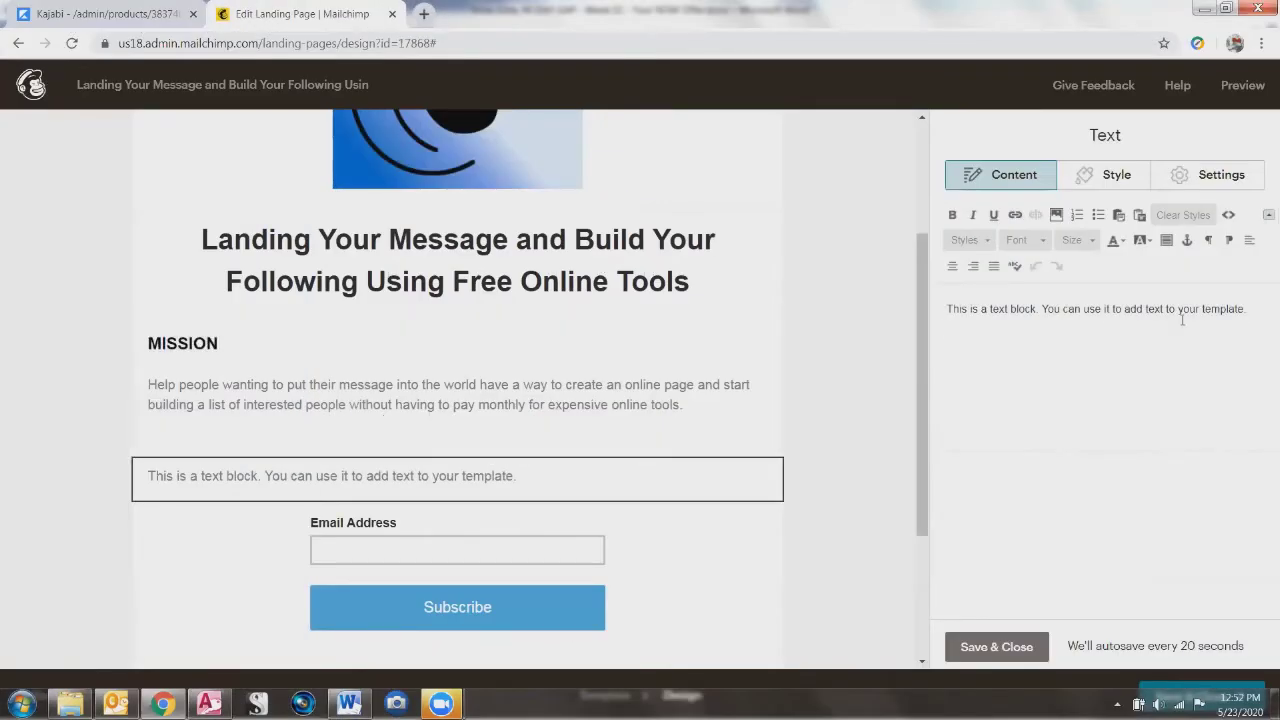
pyautogui.click(330, 425)
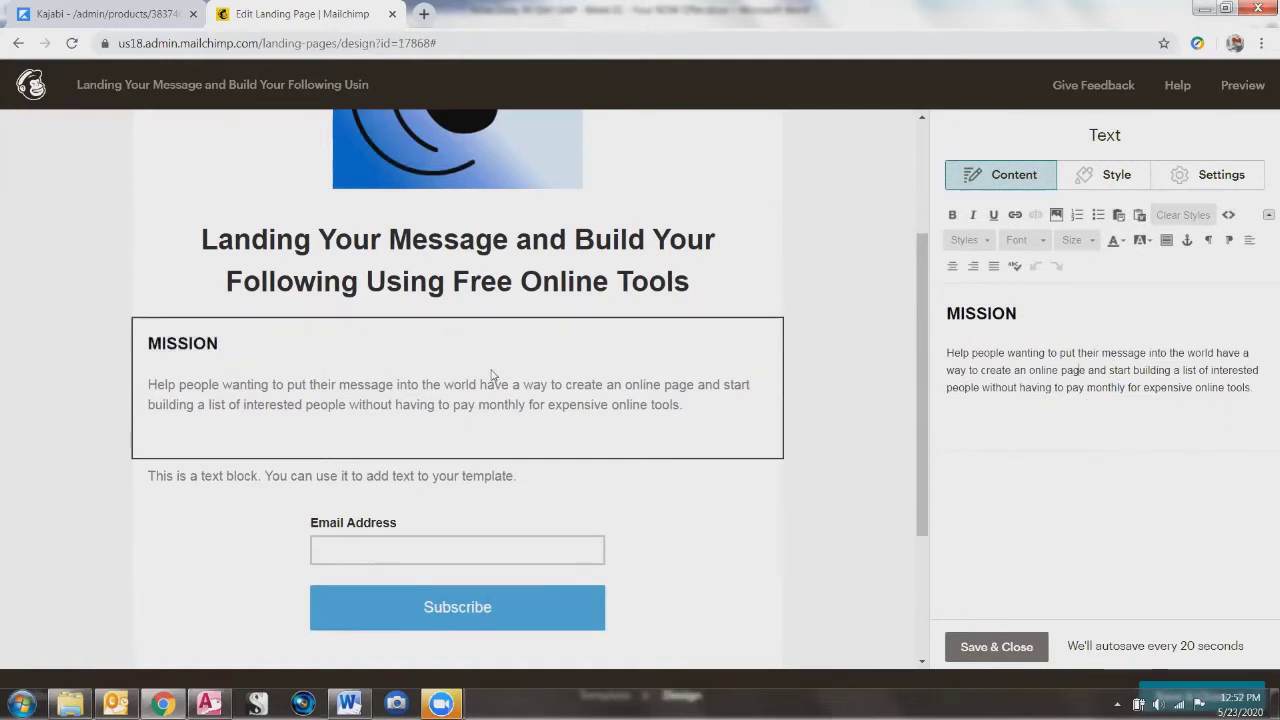
pyautogui.click(171, 477)
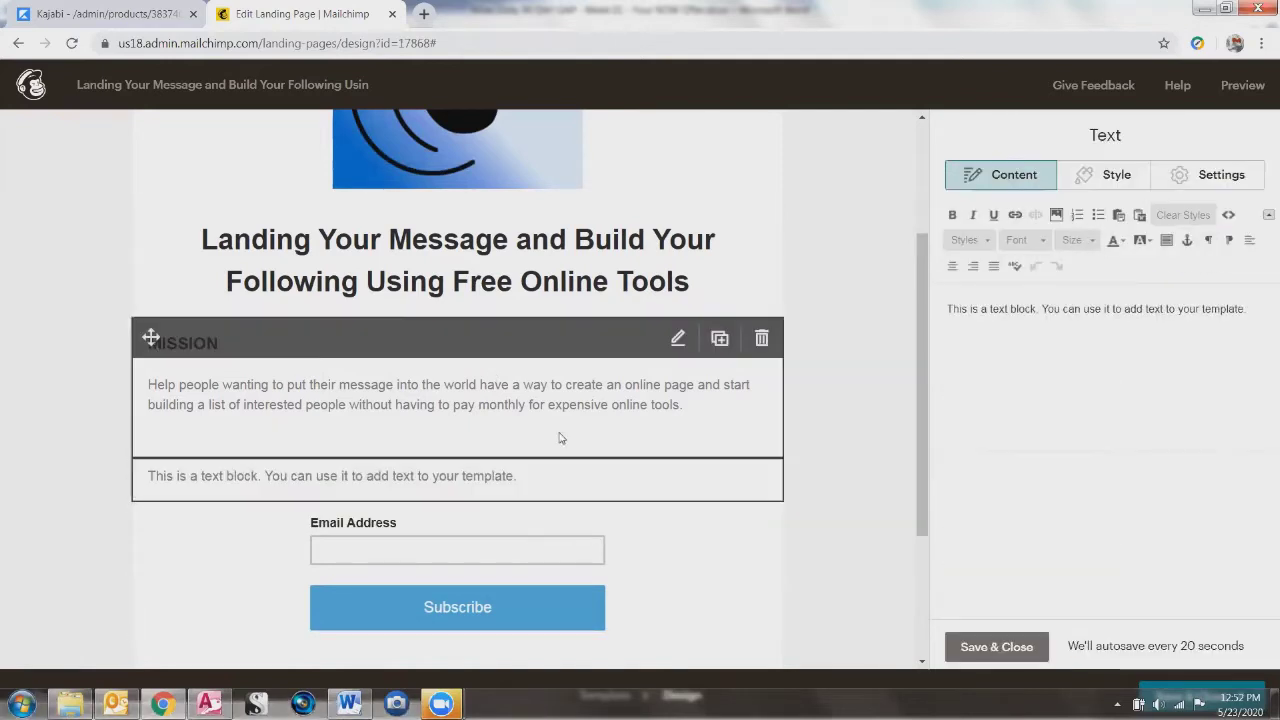
pyautogui.moveTo(1246, 310); pyautogui.dragTo(906, 297)
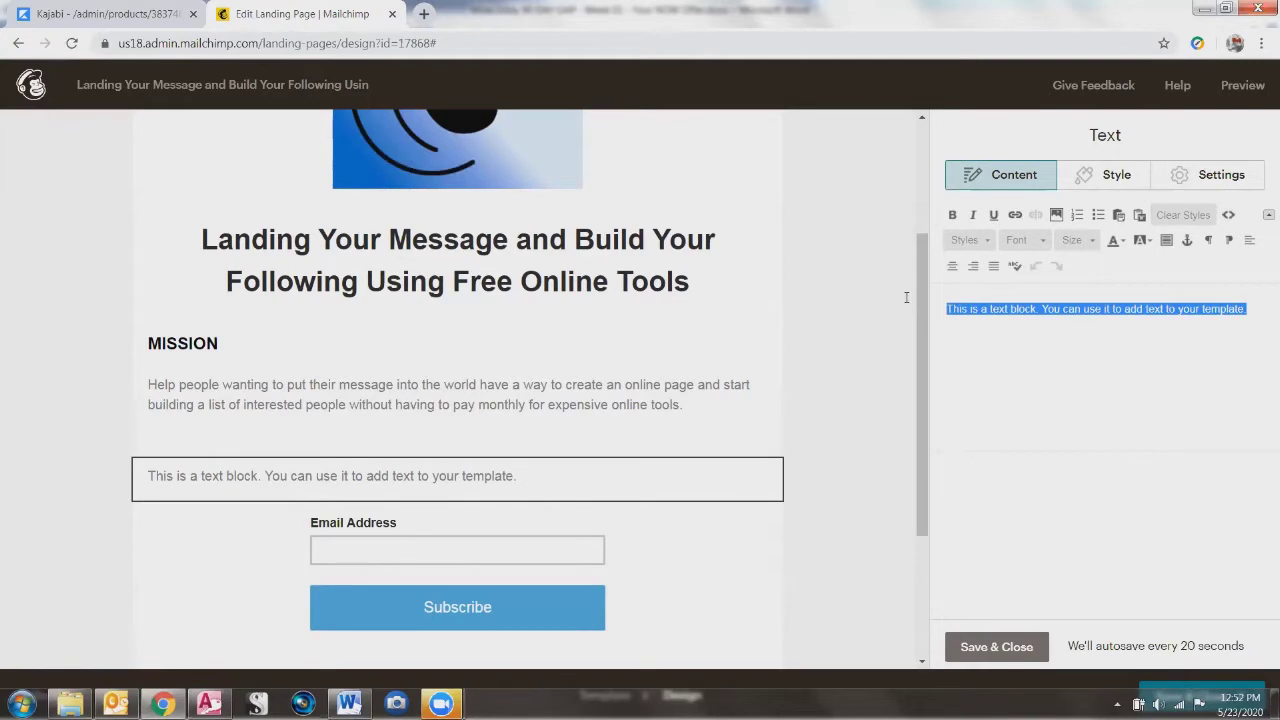
pyautogui.hotkey('ctrl', 'v')
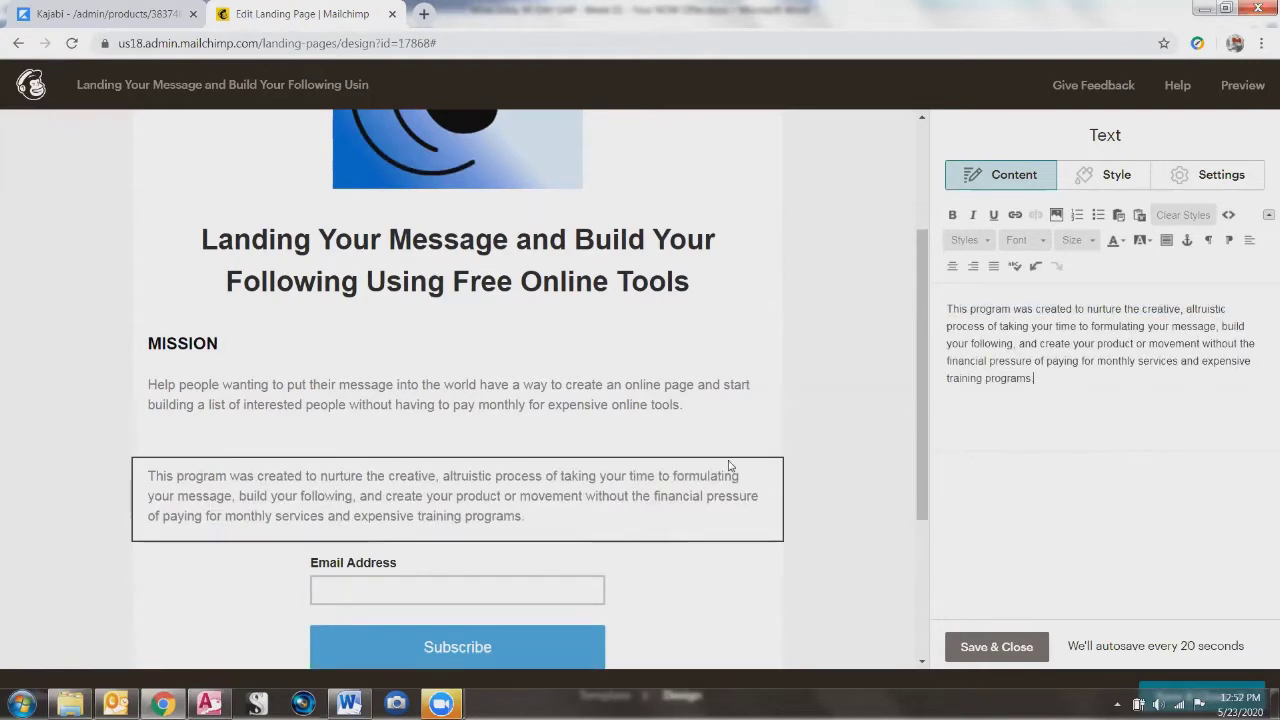
# Step: Add a text block below the program paragraph and delete the MISSION block's trailing blank line
pyautogui.click(1021, 648)
pyautogui.moveTo(997, 246); pyautogui.dragTo(460, 538)
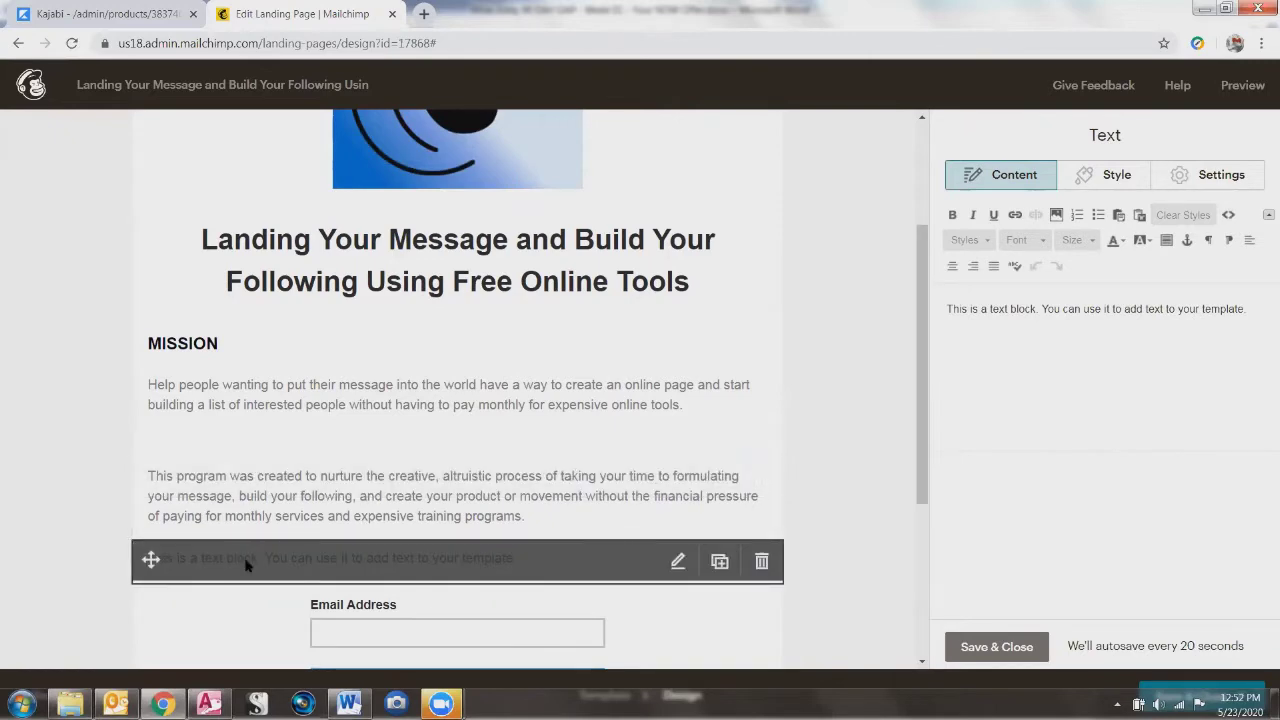
pyautogui.click(225, 420)
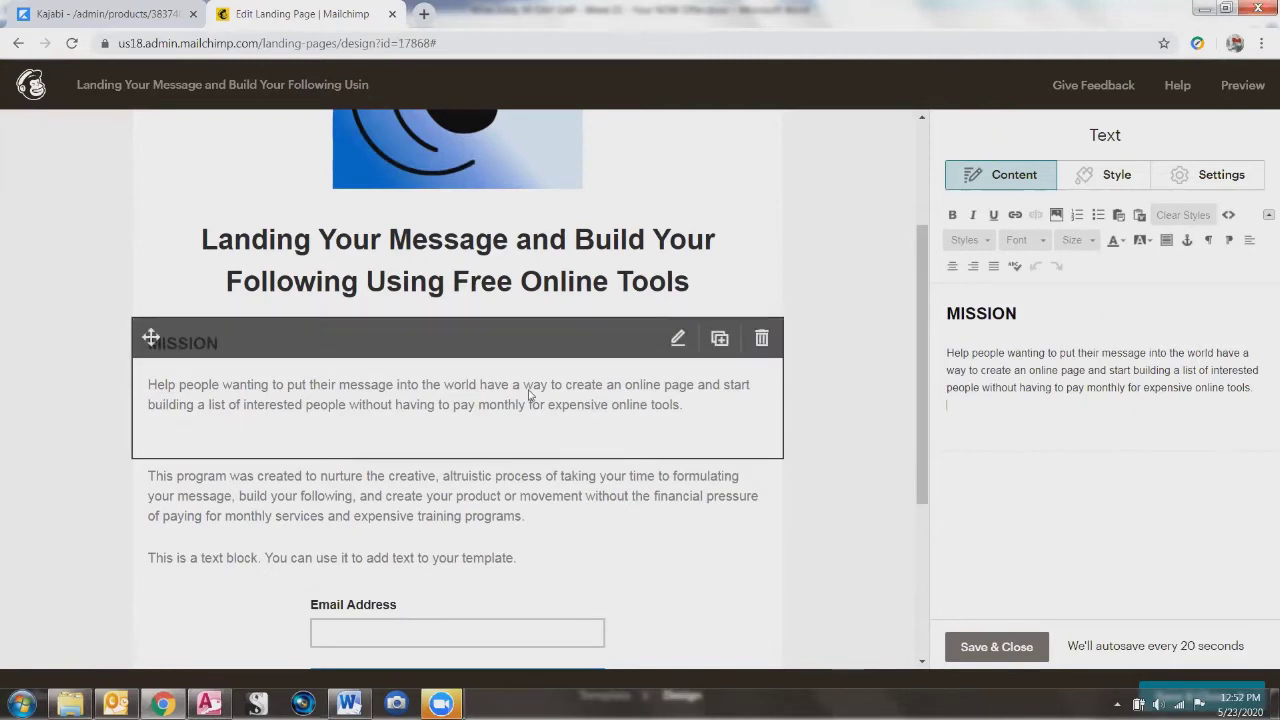
pyautogui.tripleClick(968, 389)
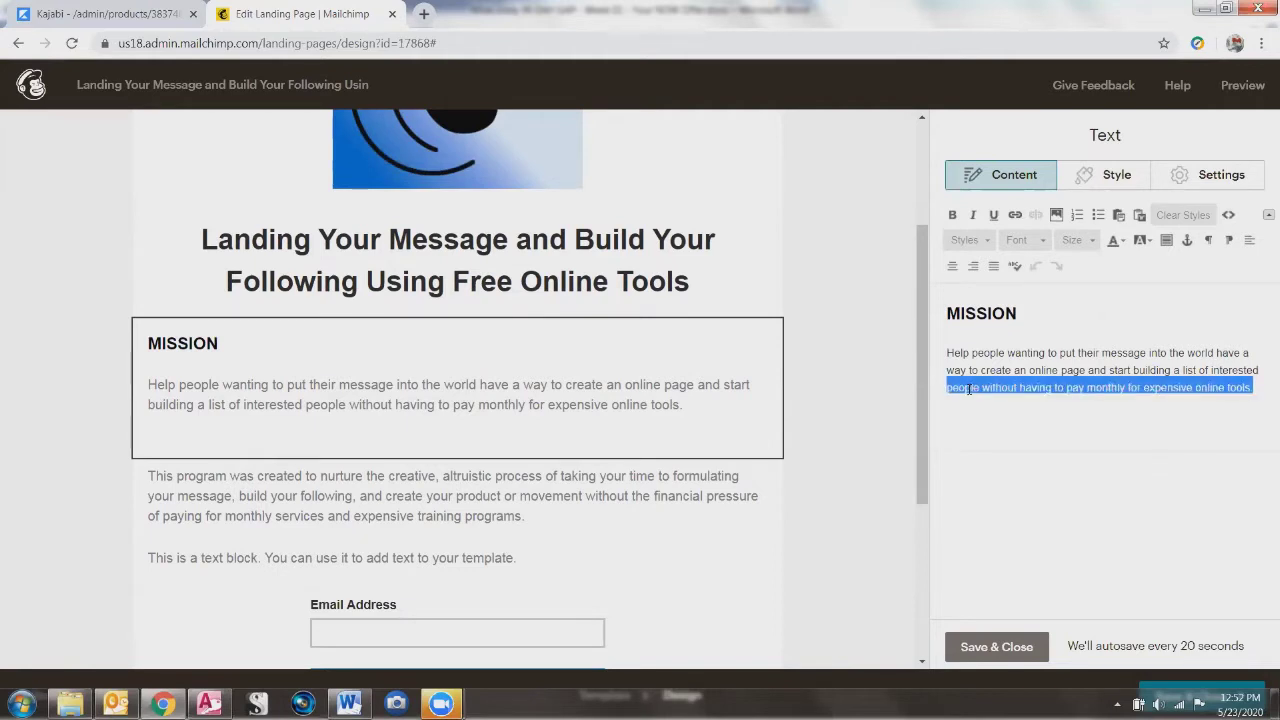
pyautogui.press('Right')
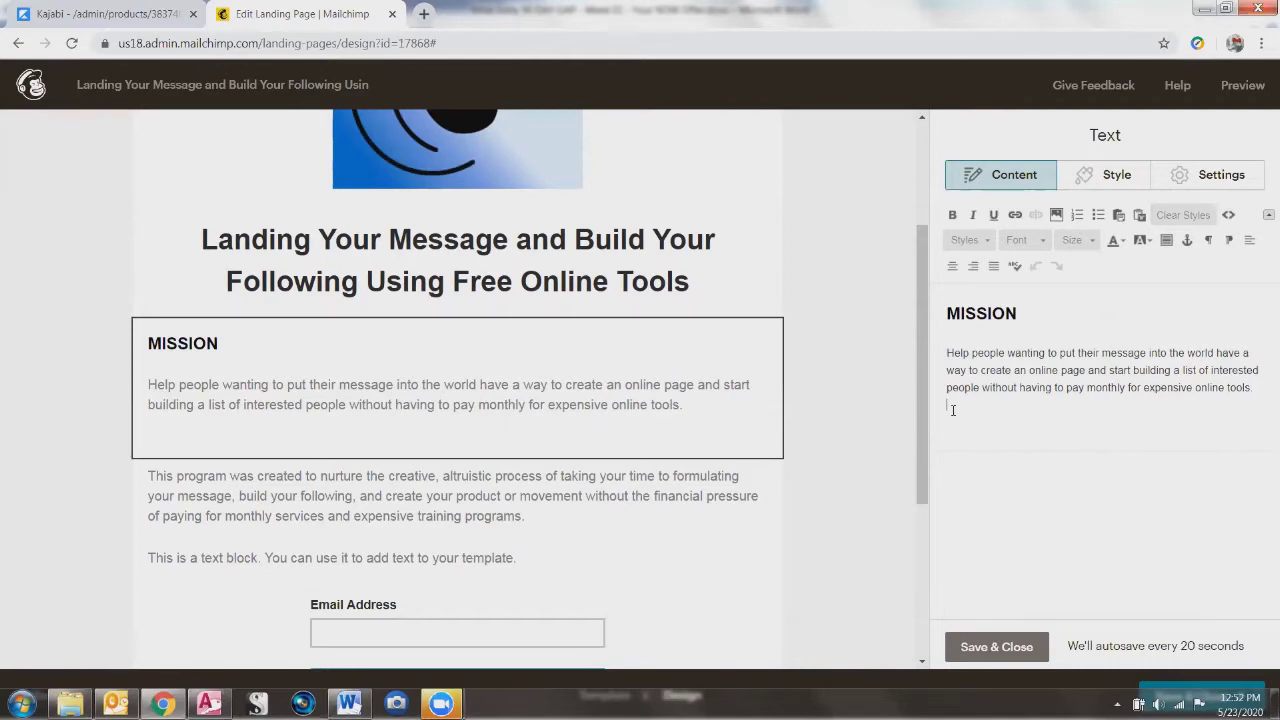
pyautogui.press('BackSpace')
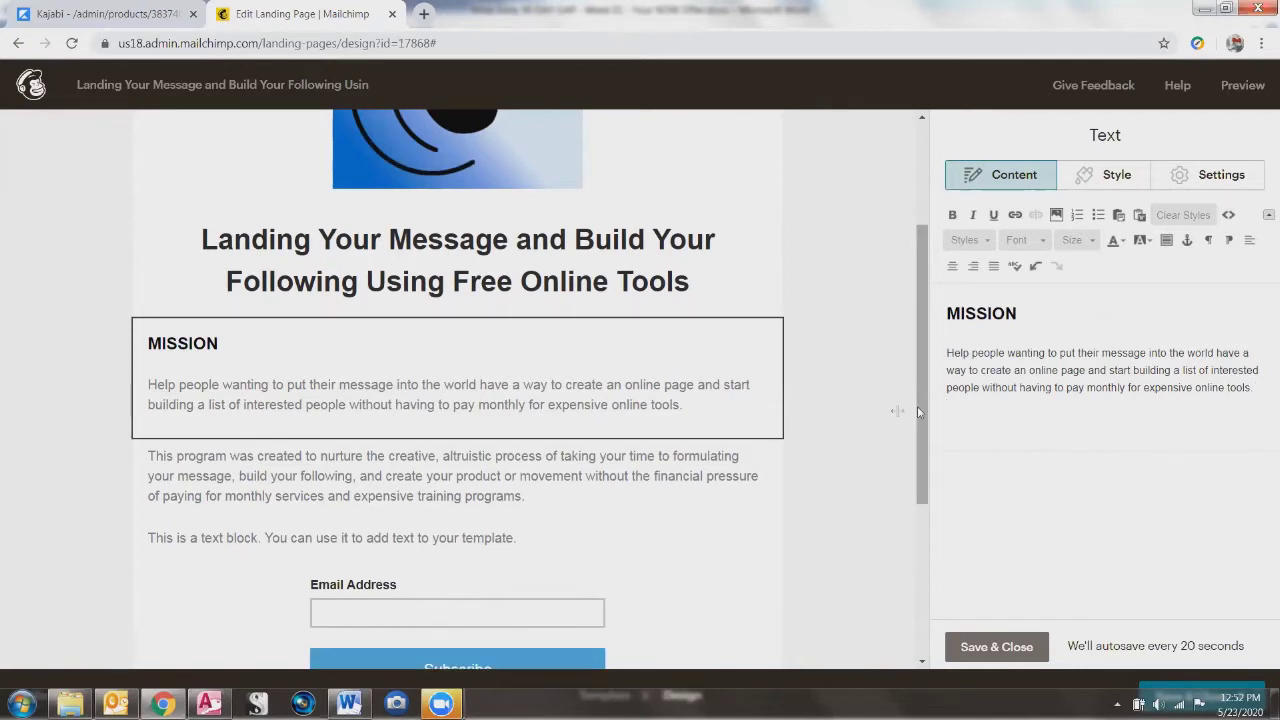
pyautogui.click(980, 648)
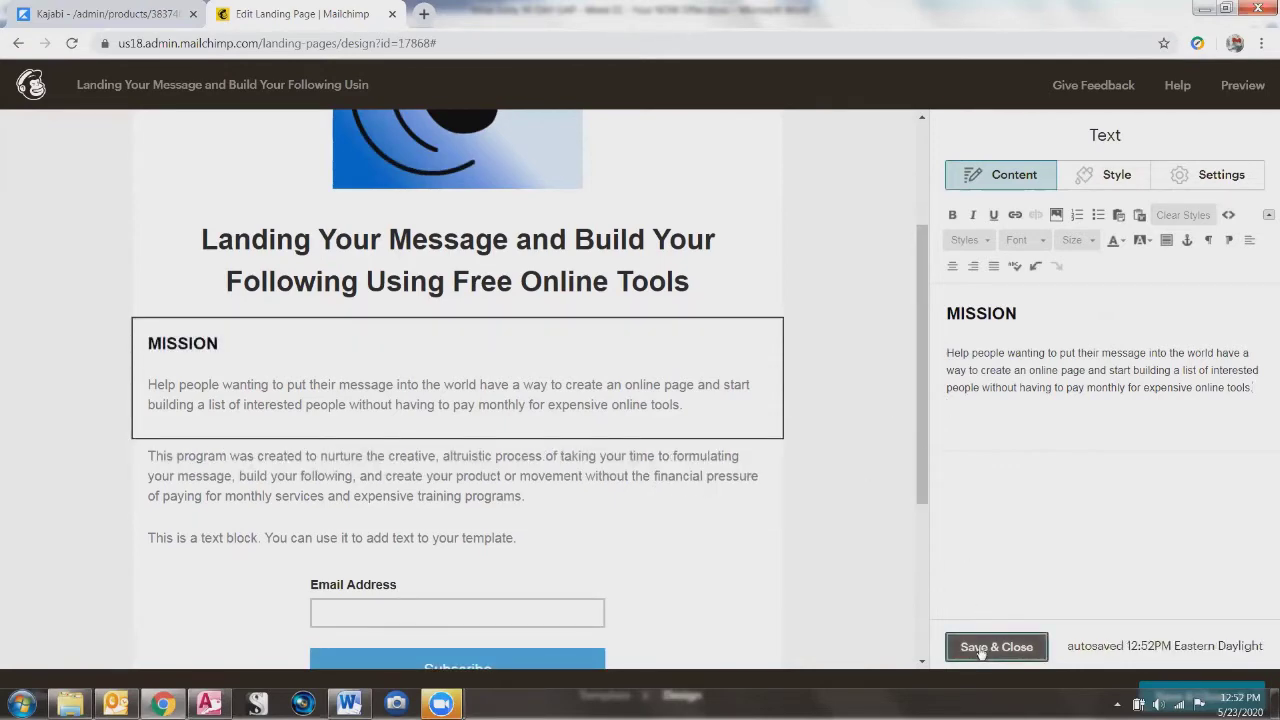
# Step: Paste the copied Word text into the program paragraph block after 'training programs.'
pyautogui.click(267, 496)
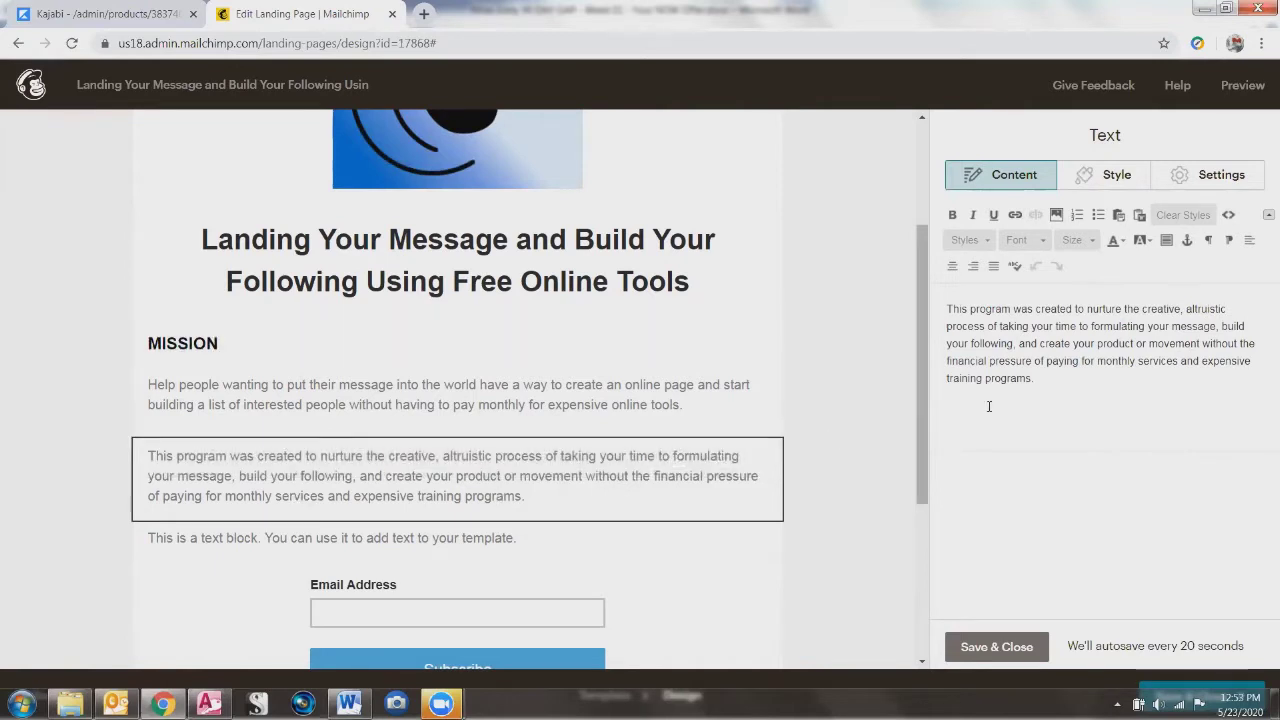
pyautogui.press('Return')
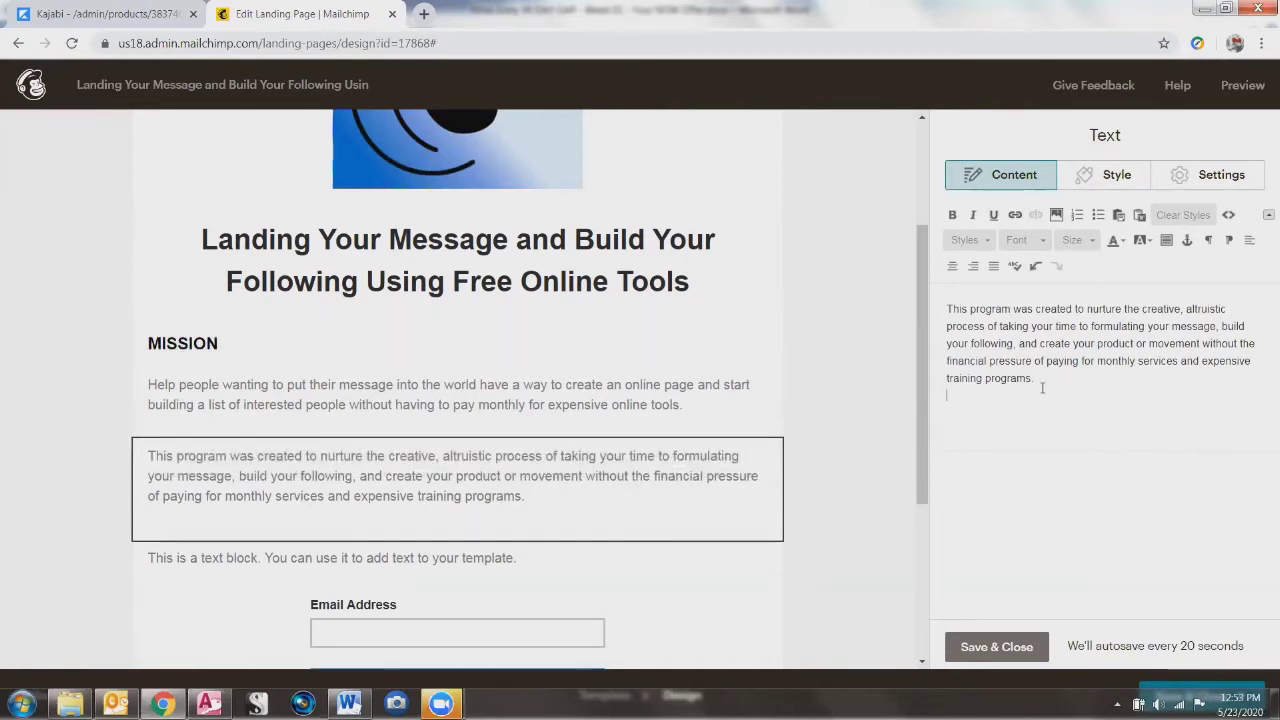
pyautogui.press('Return')
pyautogui.click(1054, 381)
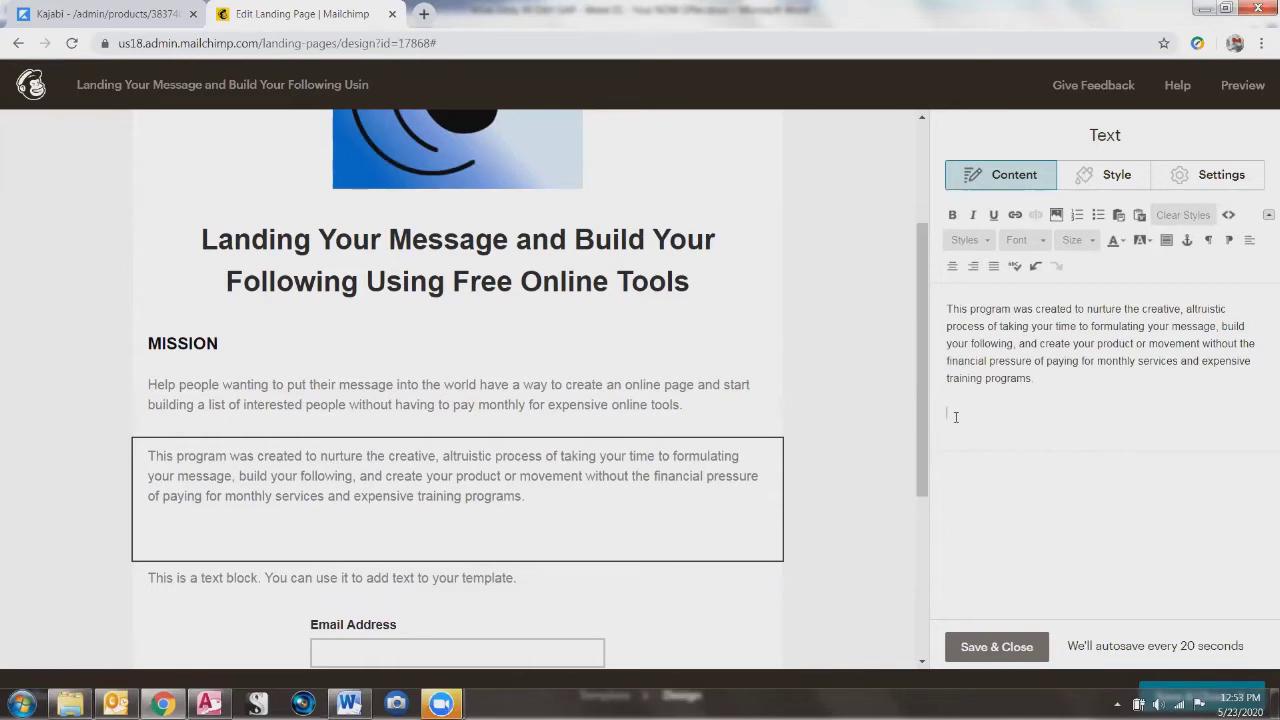
pyautogui.hotkey('alt', 'Tab')
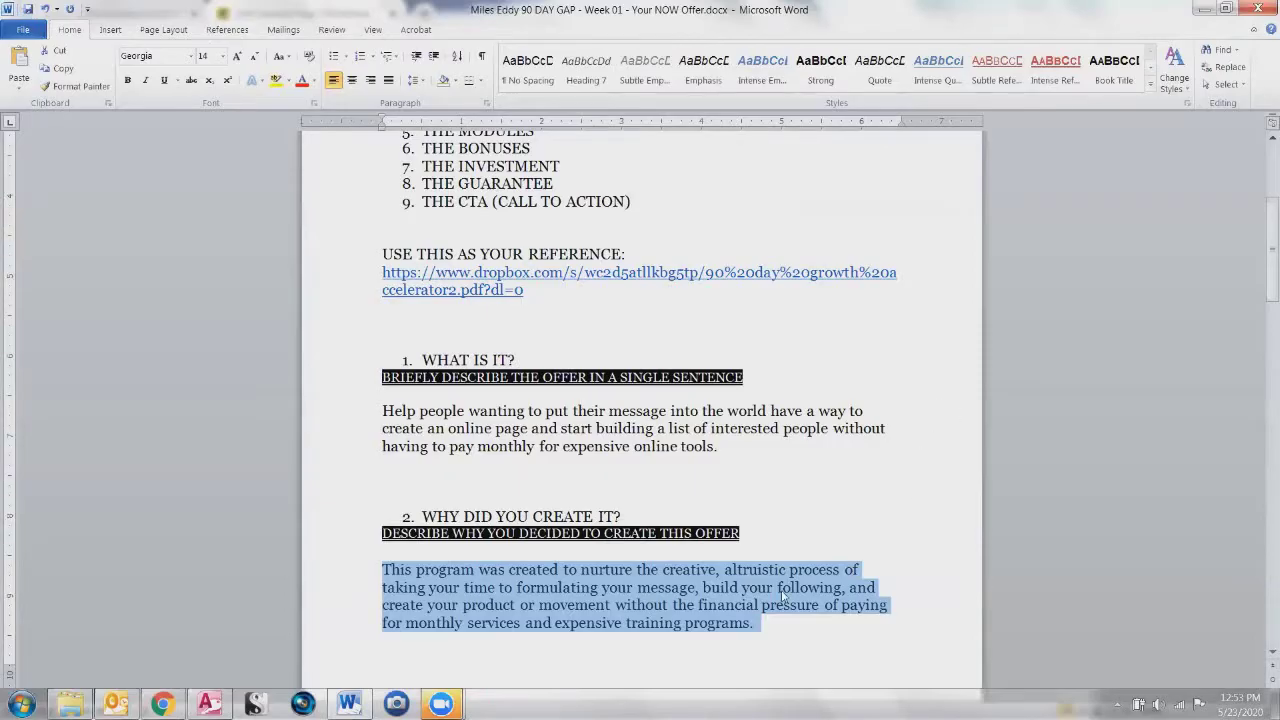
pyautogui.hotkey('ctrl', 'c')
pyautogui.hotkey('alt', 'Tab')
pyautogui.hotkey('ctrl', 'v')
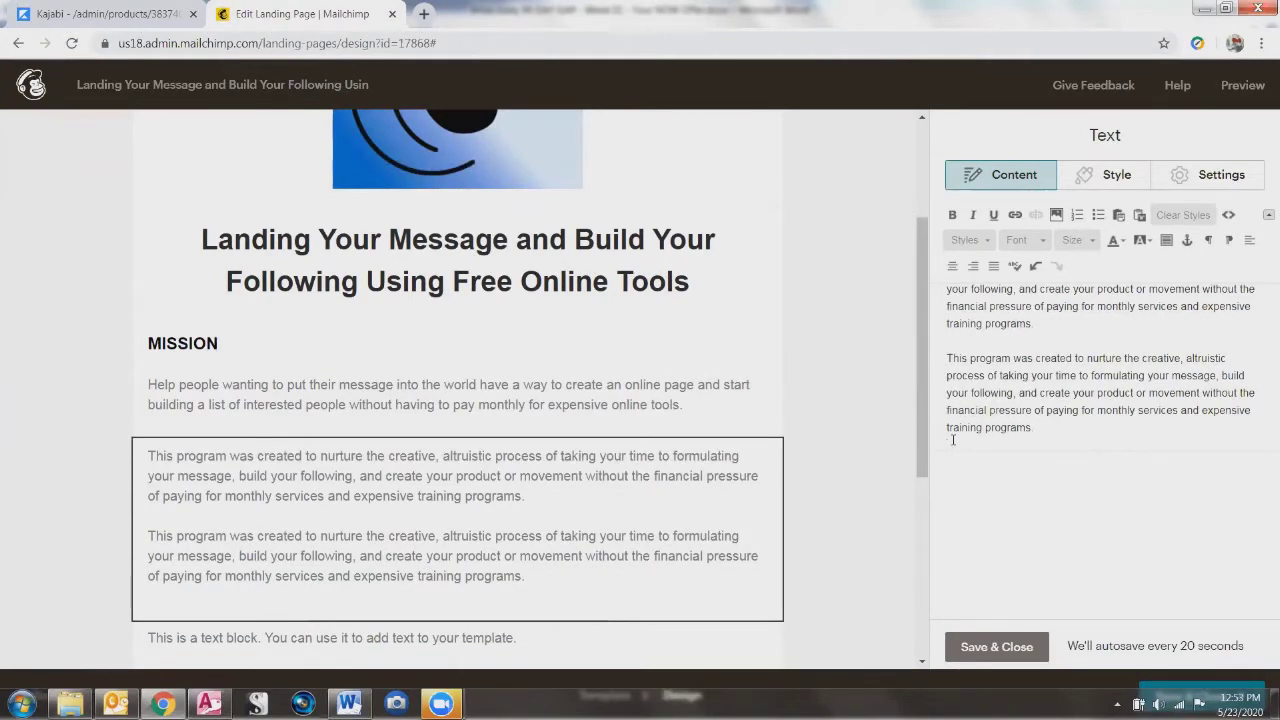
pyautogui.press('BackSpace')
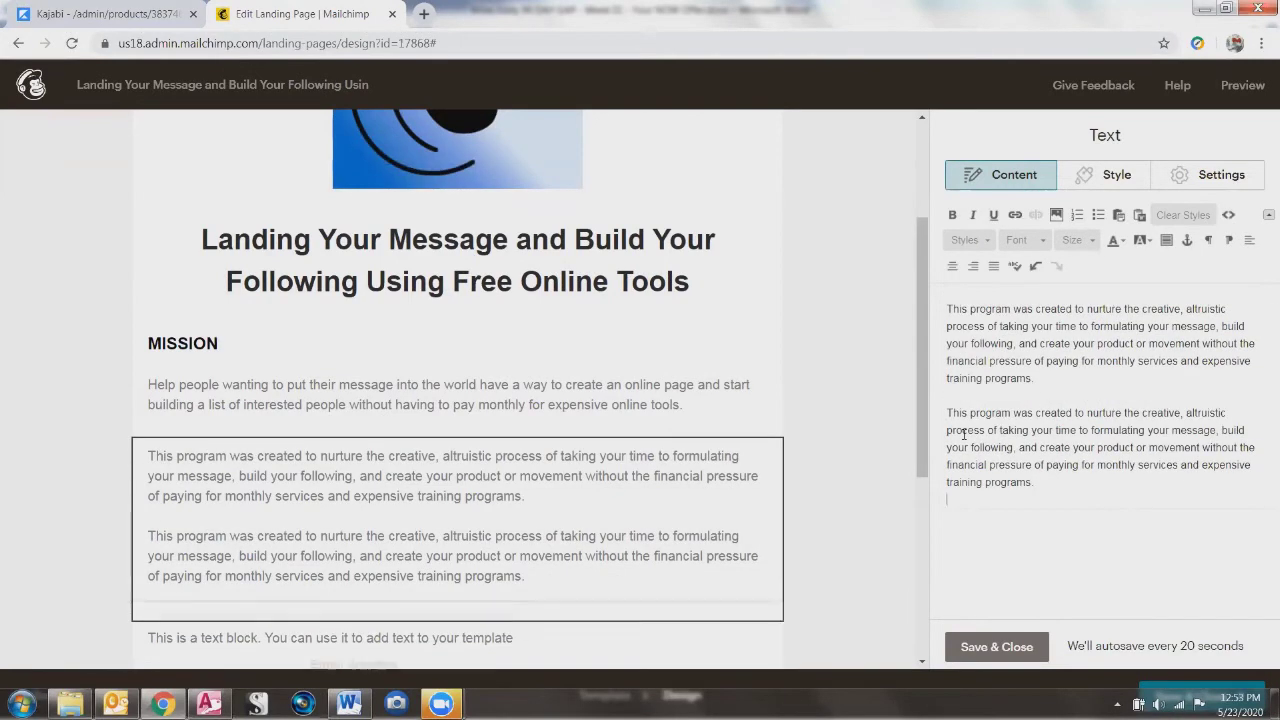
# Step: Paste the 'By the end…' outcome paragraph from Word into the block
pyautogui.hotkey('alt', 'Tab')
pyautogui.scroll(-10, 637, 558)
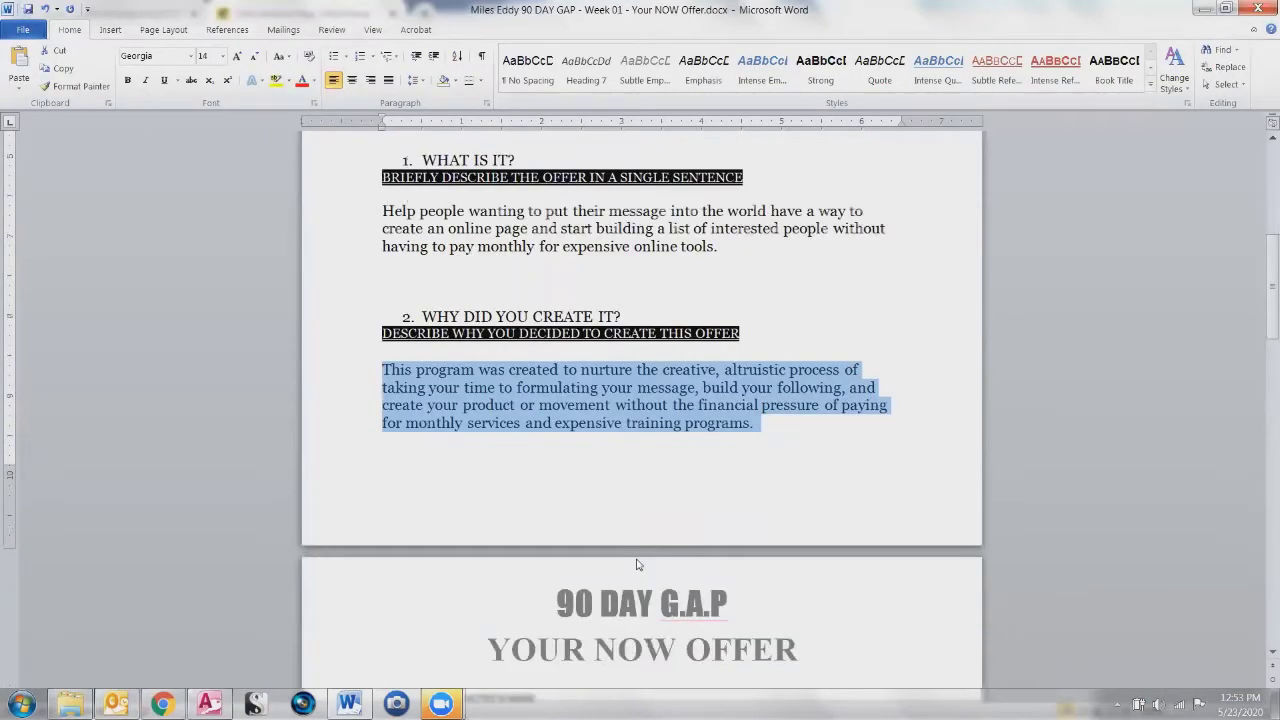
pyautogui.moveTo(417, 433); pyautogui.dragTo(460, 506)
pyautogui.hotkey('alt', 'Tab')
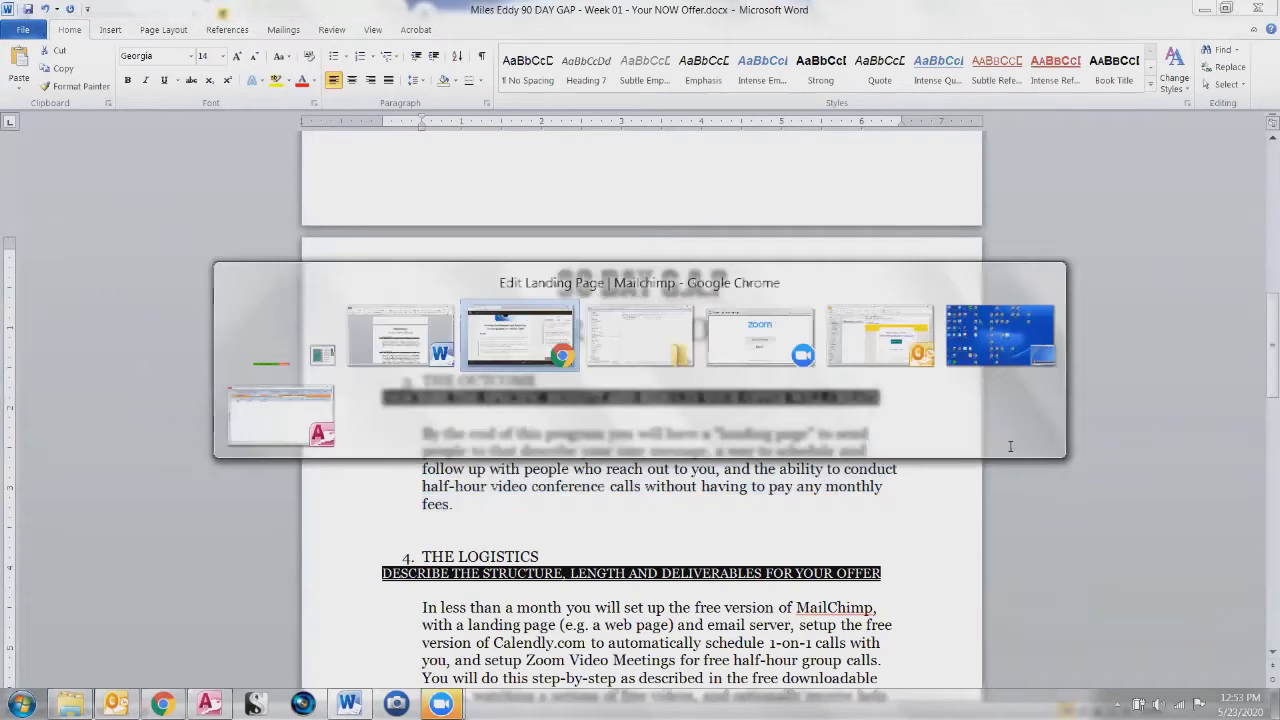
pyautogui.click(1065, 506)
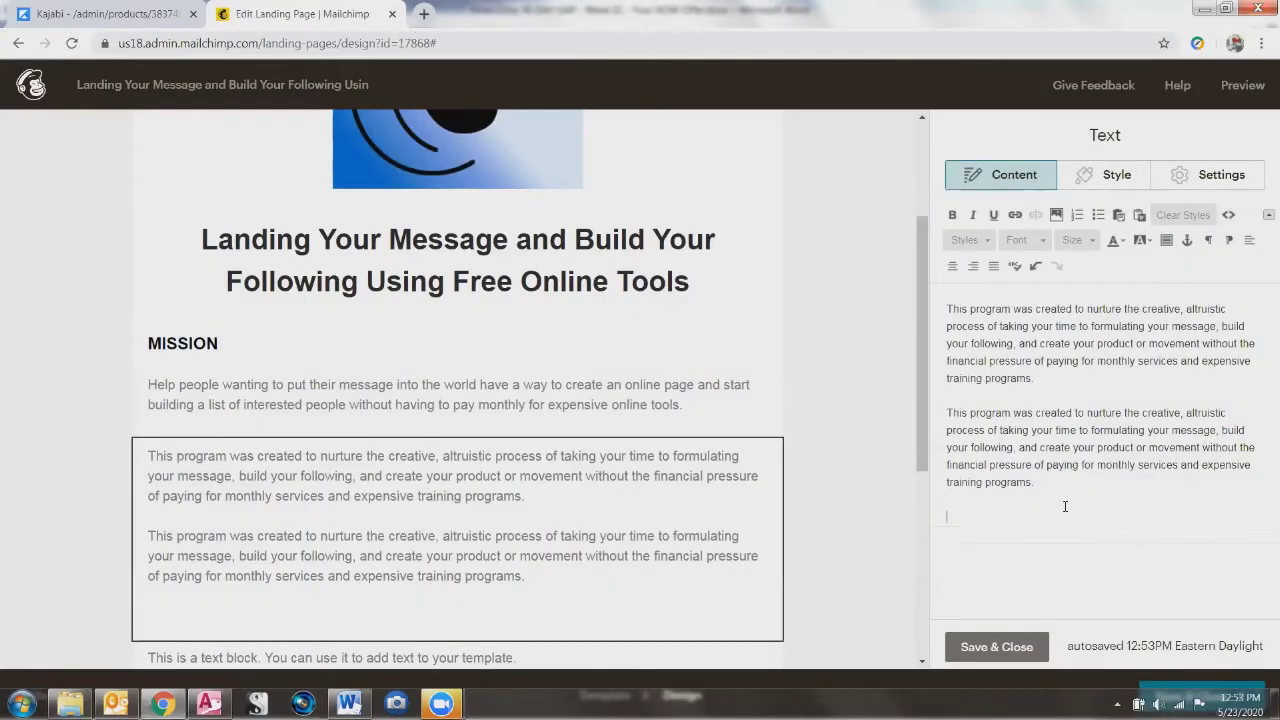
pyautogui.hotkey('ctrl', 'v')
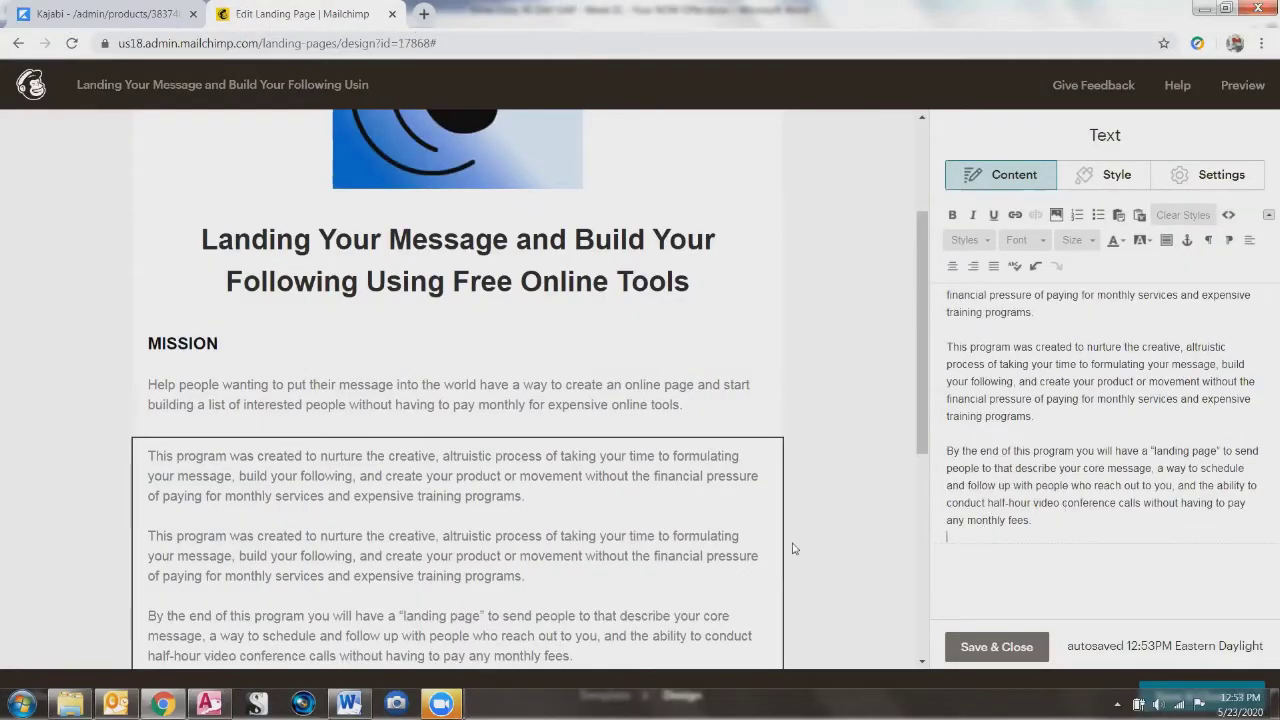
pyautogui.scroll(-3, 477, 357)
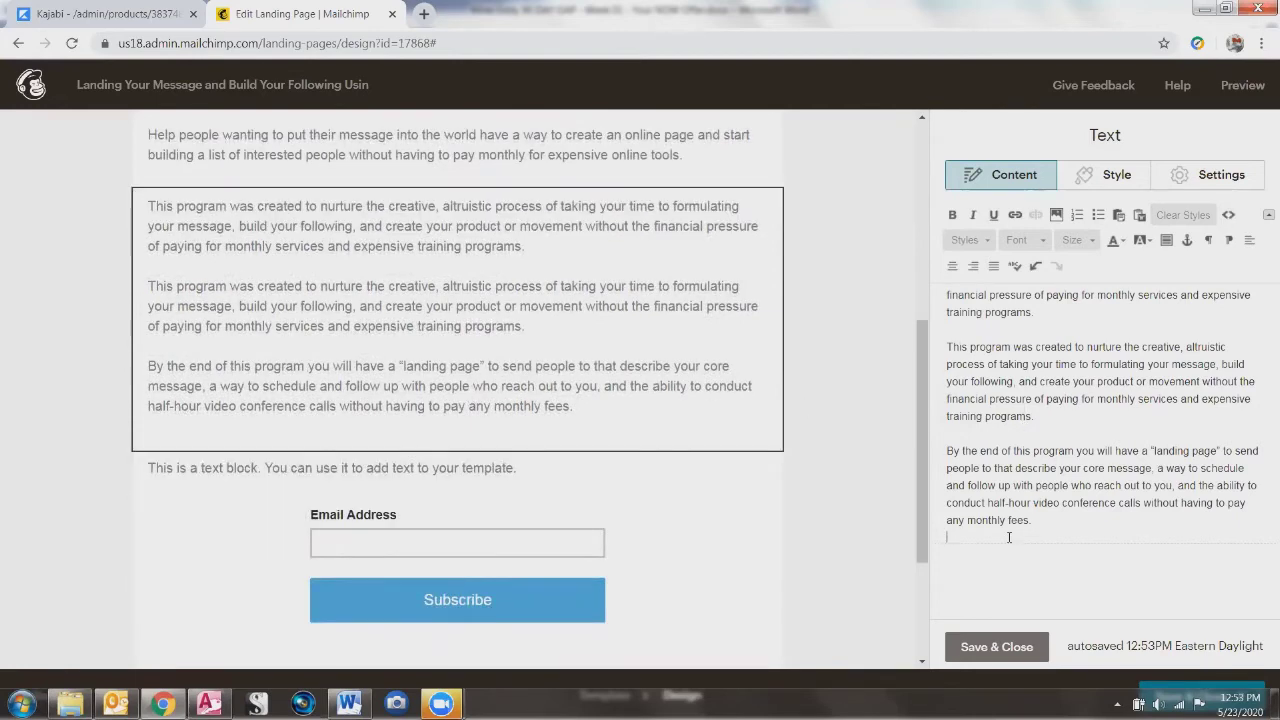
# Step: Paste the Logistics paragraph from Word on a new line in the block
pyautogui.hotkey('alt', 'Tab')
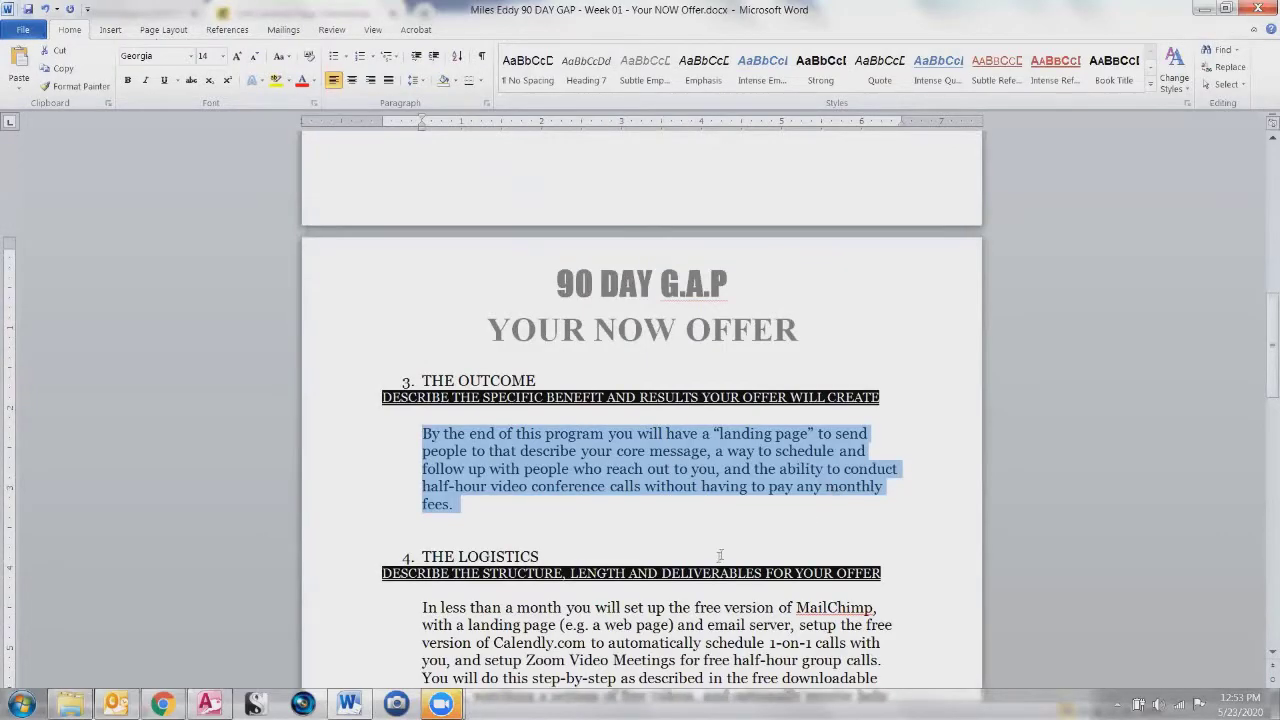
pyautogui.scroll(-2, 676, 557)
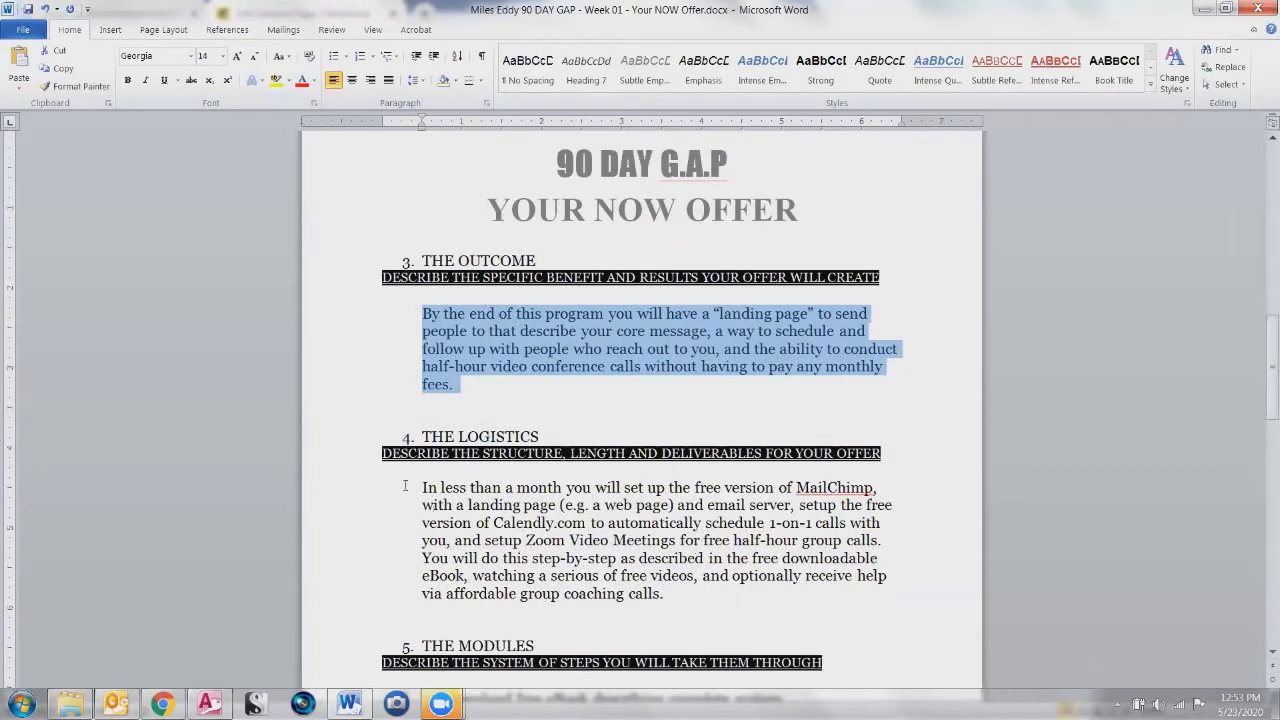
pyautogui.moveTo(420, 489); pyautogui.dragTo(670, 600)
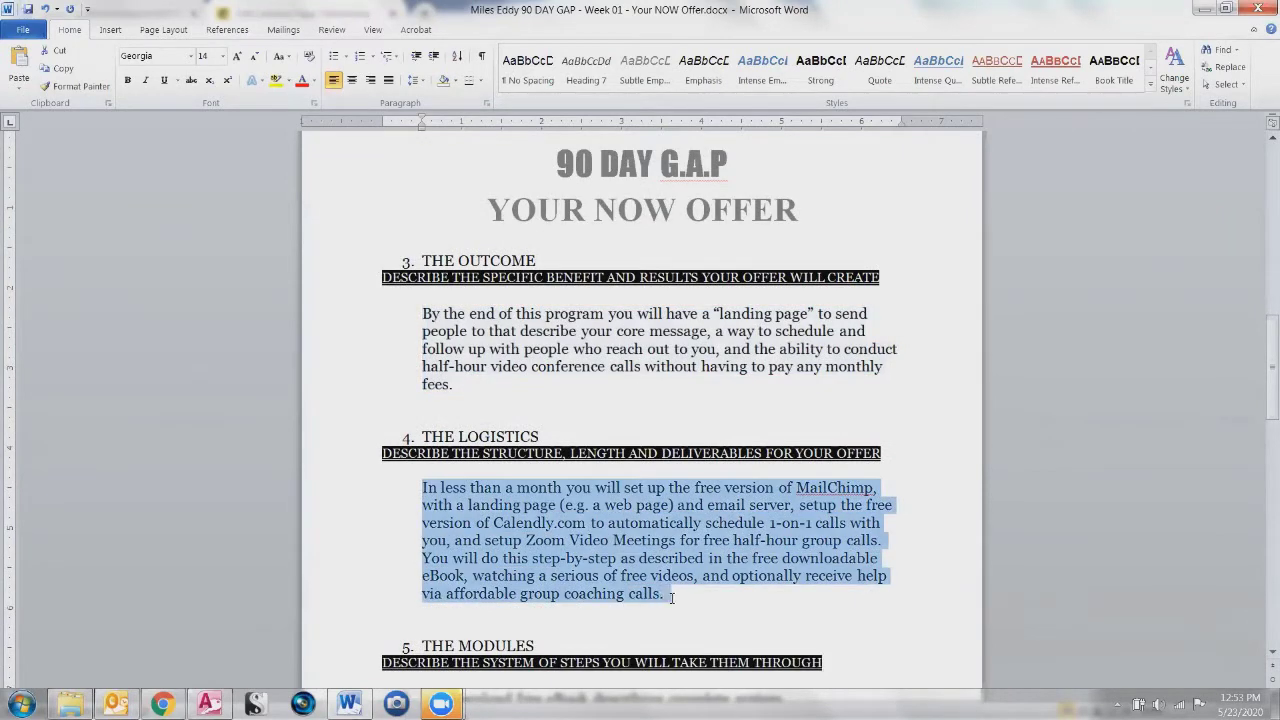
pyautogui.hotkey('alt', 'Tab')
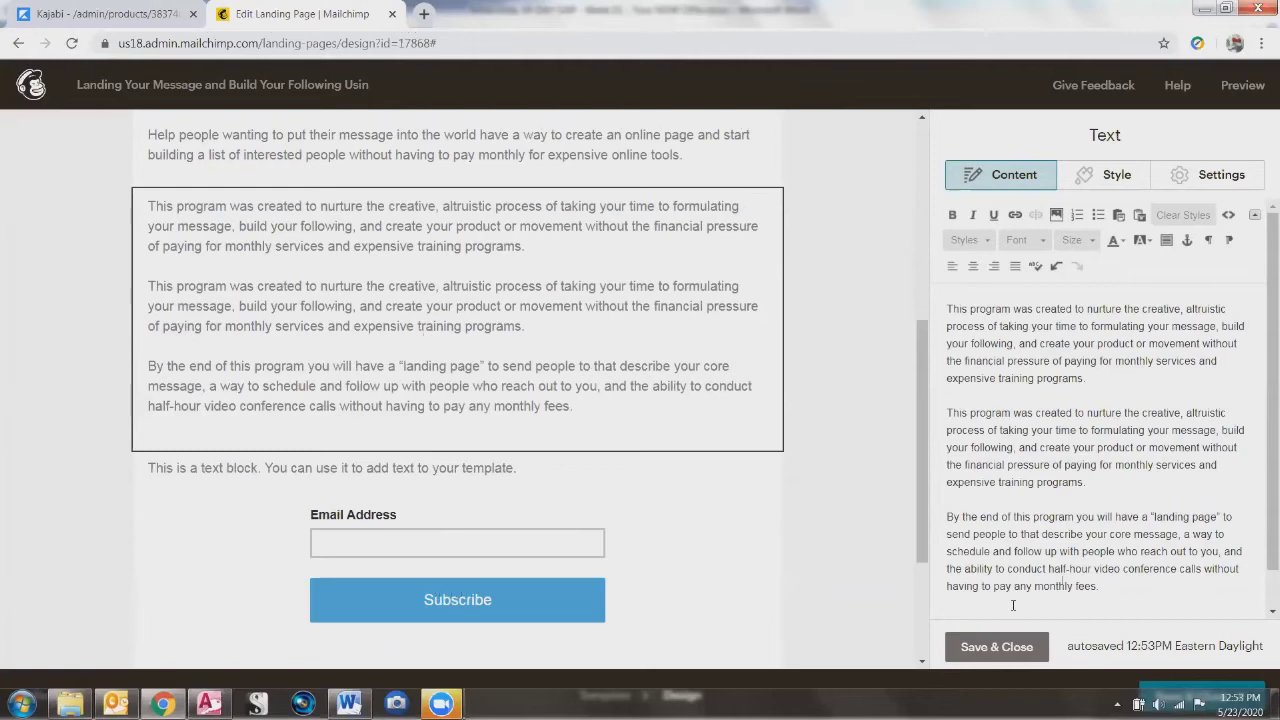
pyautogui.press('Return')
pyautogui.hotkey('ctrl', 'v')
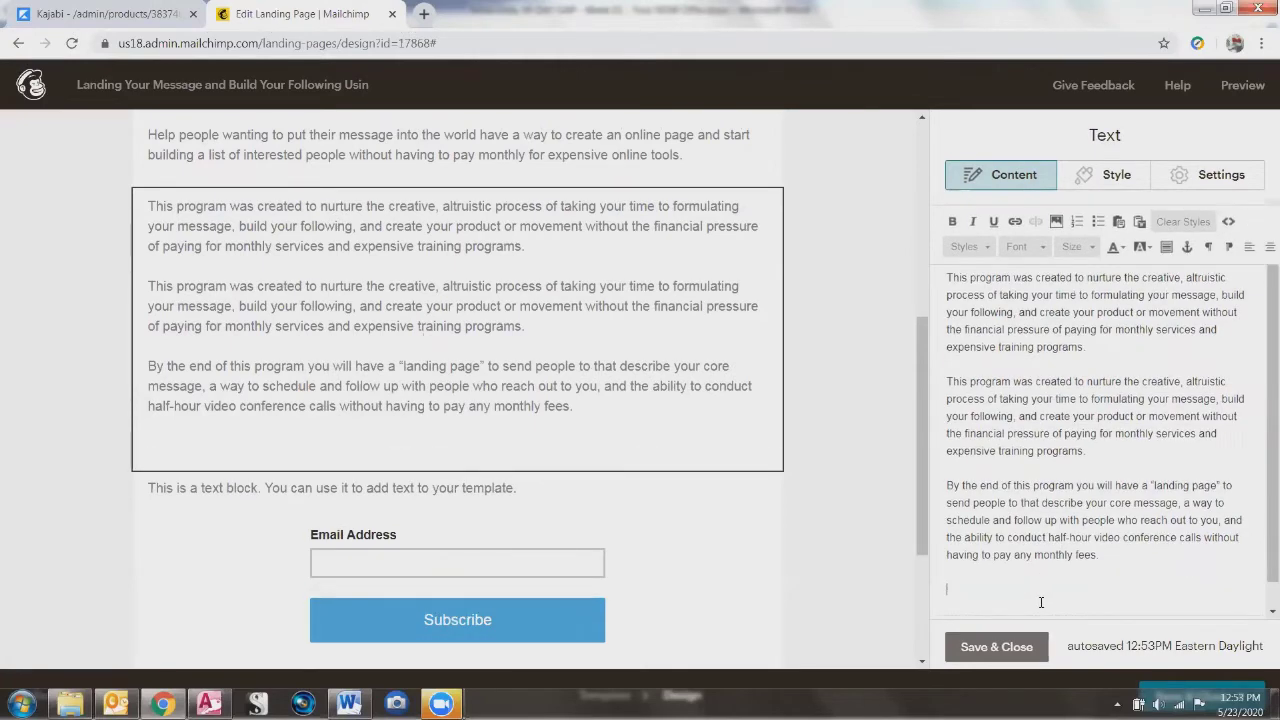
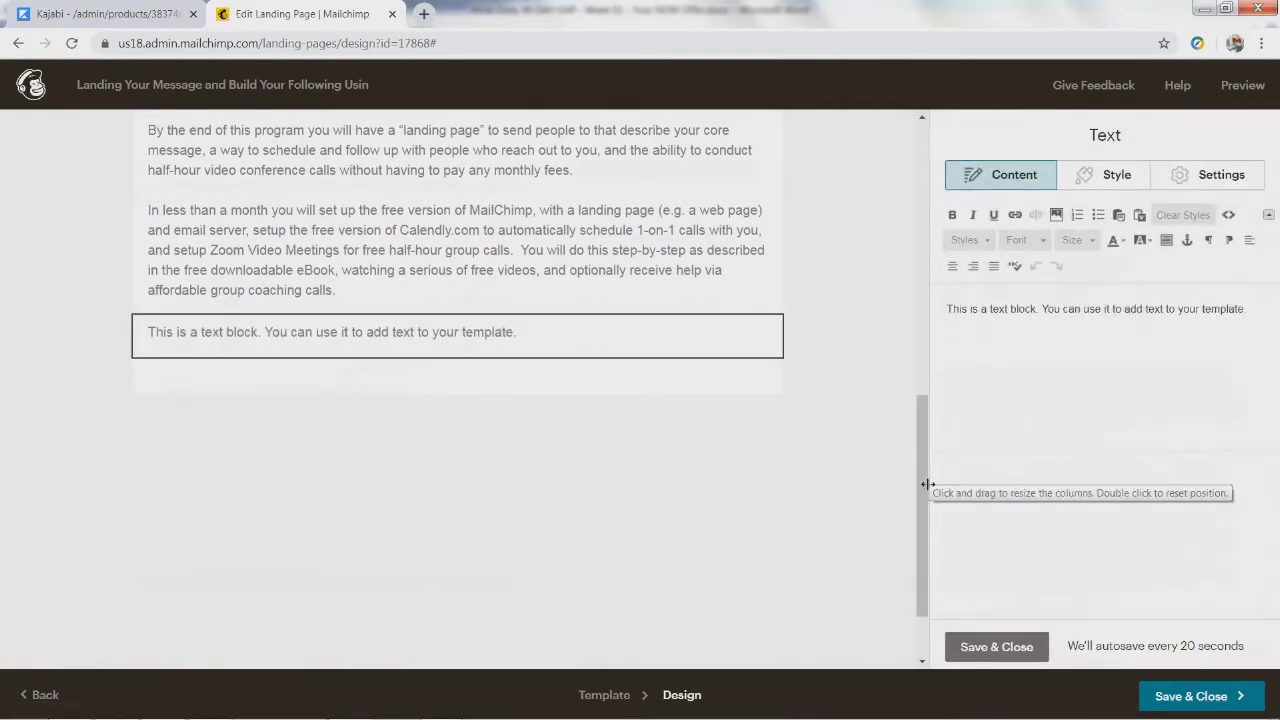
# Step: Save and close the placeholder text block
pyautogui.scroll(-2, 922, 490)
pyautogui.scroll(3, 922, 500)
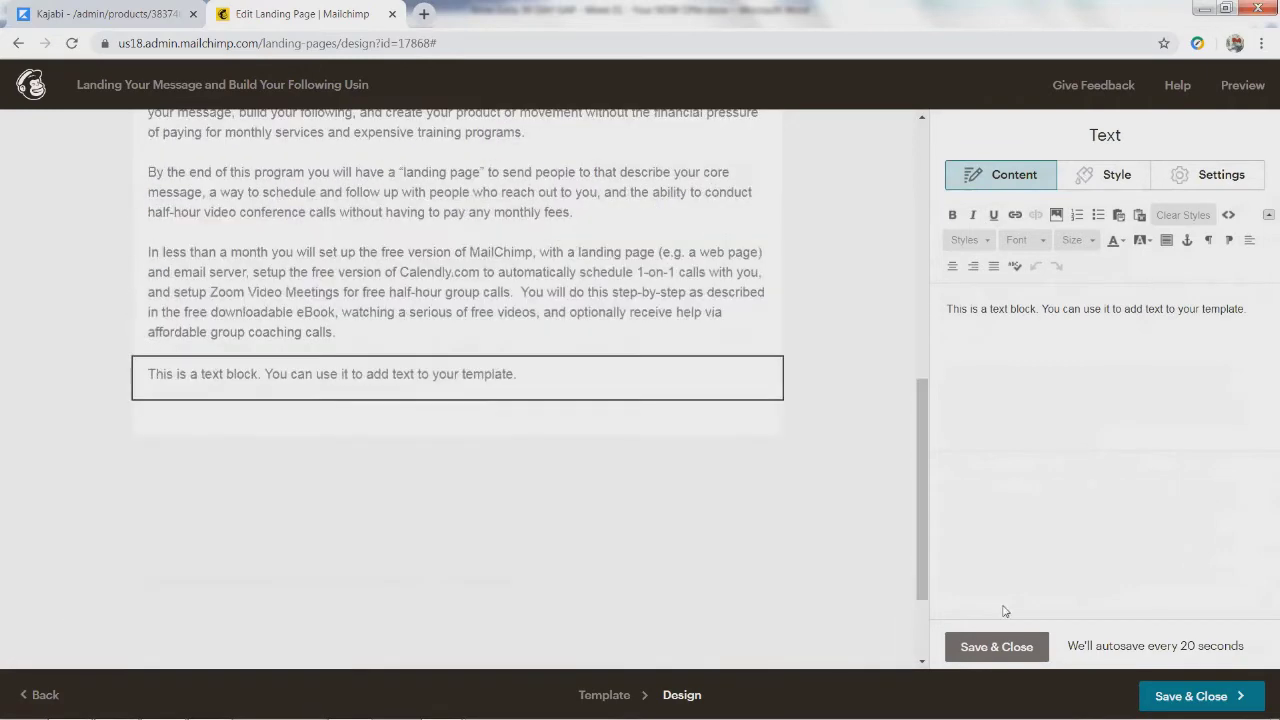
pyautogui.click(990, 647)
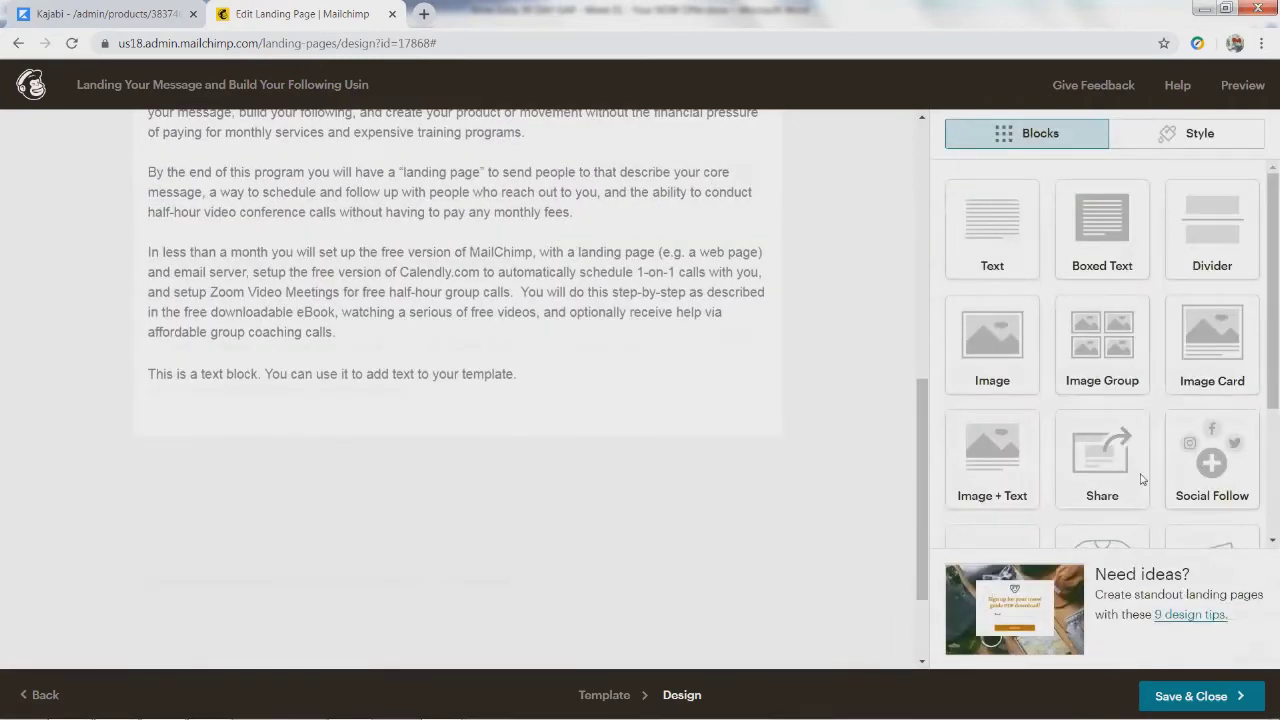
# Step: Drag a Signup Form block to the spot just beneath the placeholder text block
pyautogui.moveTo(1262, 400); pyautogui.dragTo(1260, 566)
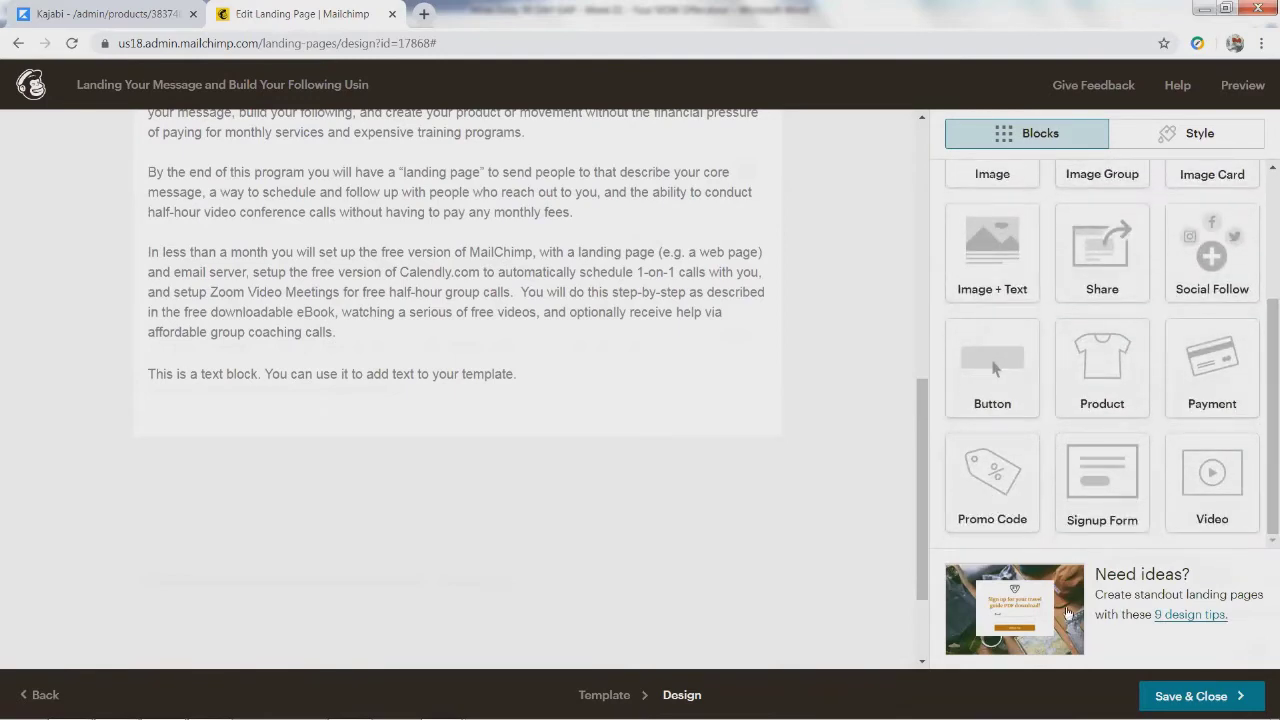
pyautogui.moveTo(1100, 478); pyautogui.dragTo(433, 477)
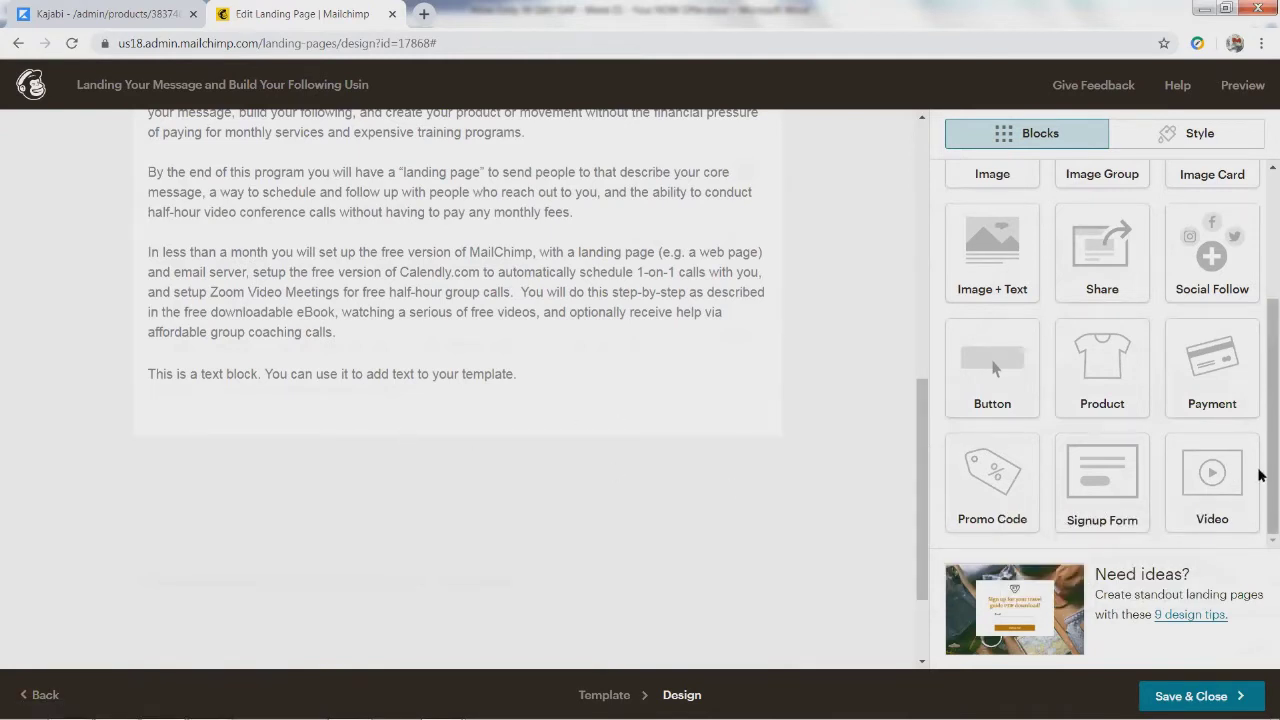
pyautogui.moveTo(1045, 479); pyautogui.dragTo(380, 412)
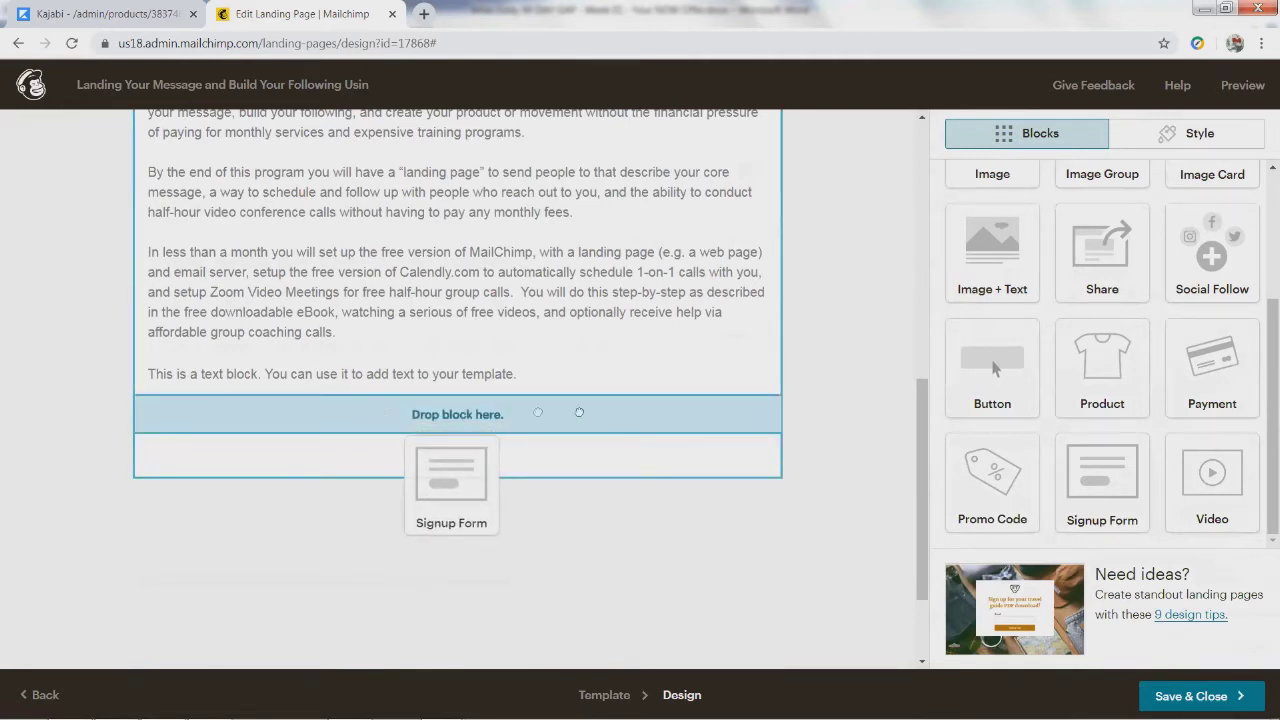
# Step: Drop the signup form below the paragraphs and delete the leftover placeholder text block
pyautogui.moveTo(578, 416); pyautogui.dragTo(578, 411)
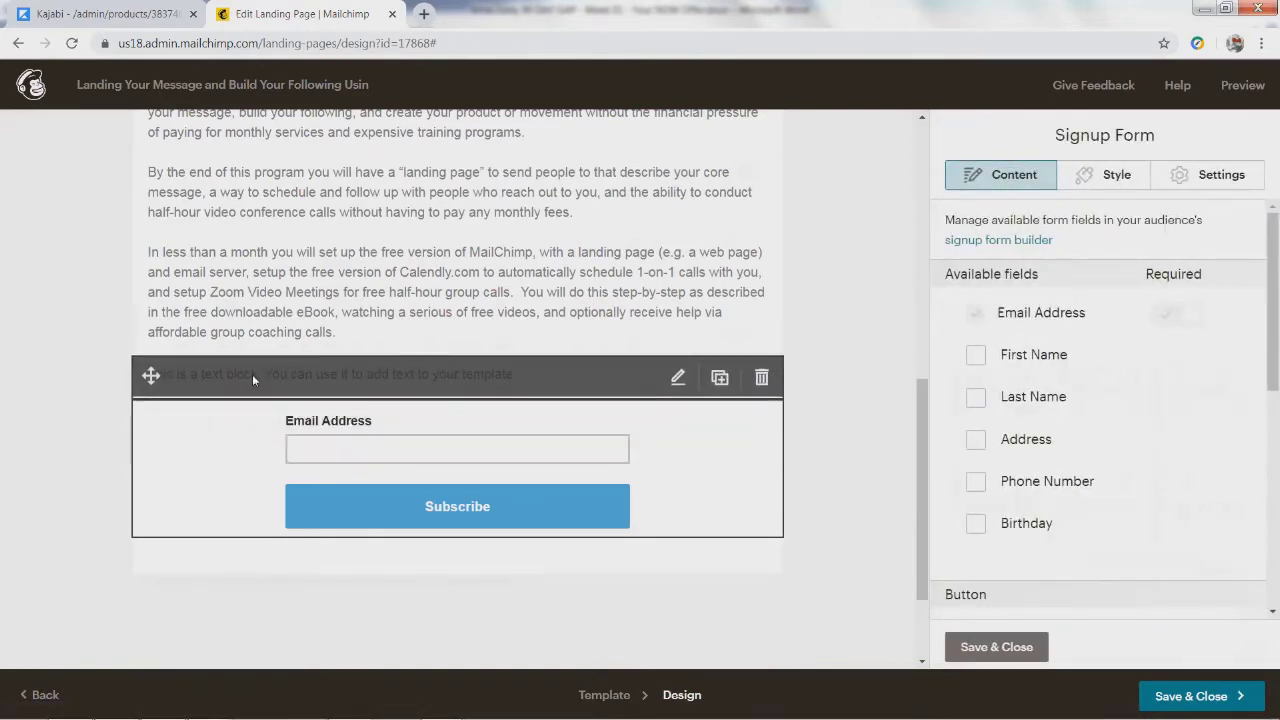
pyautogui.click(252, 374)
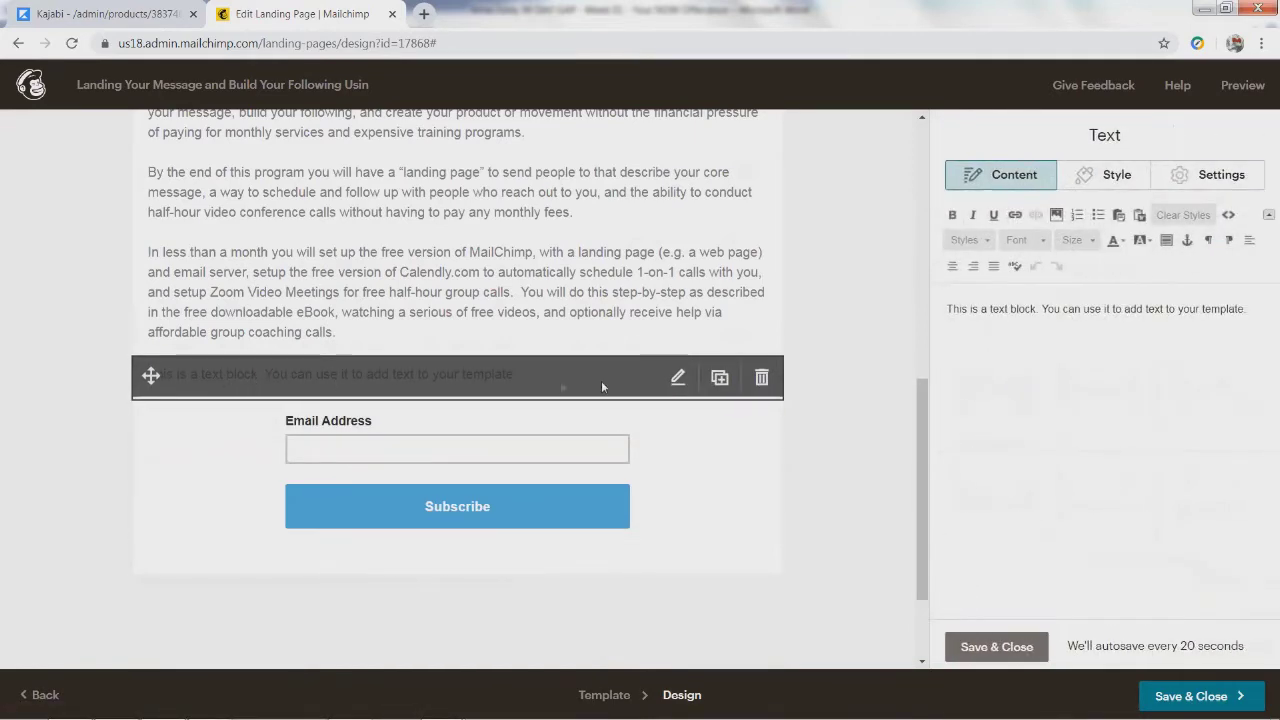
pyautogui.click(761, 378)
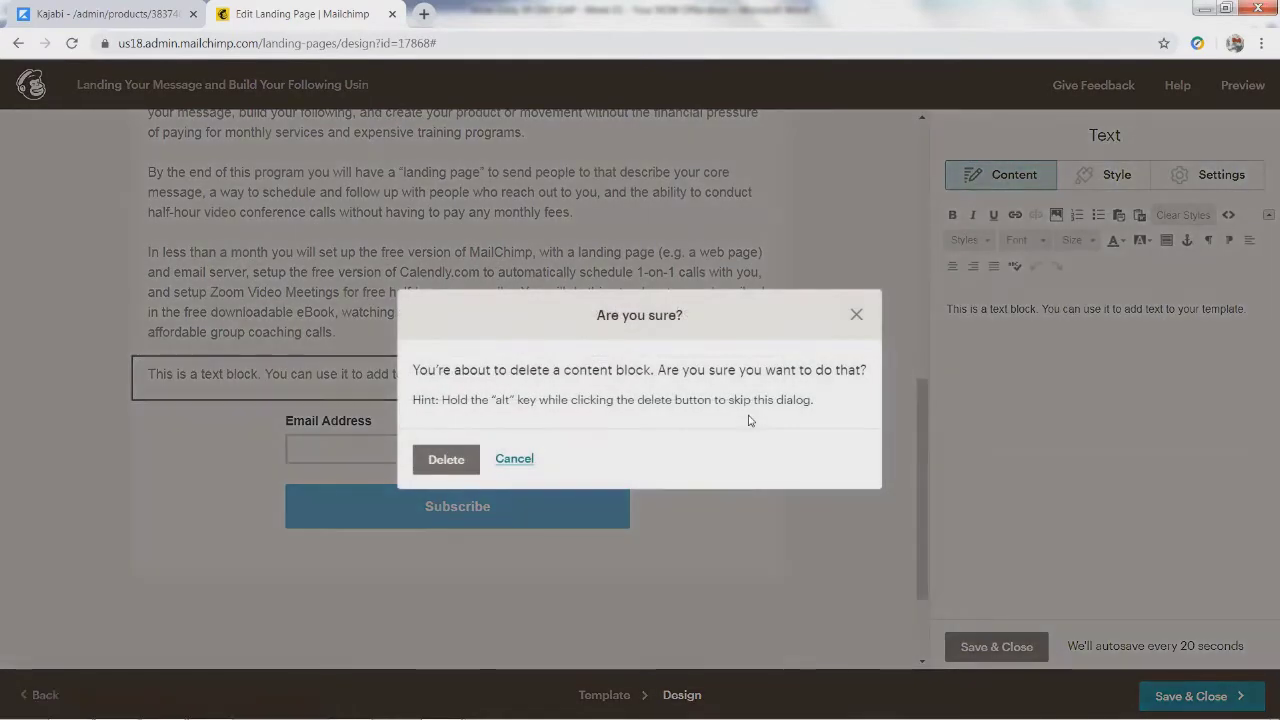
pyautogui.click(858, 316)
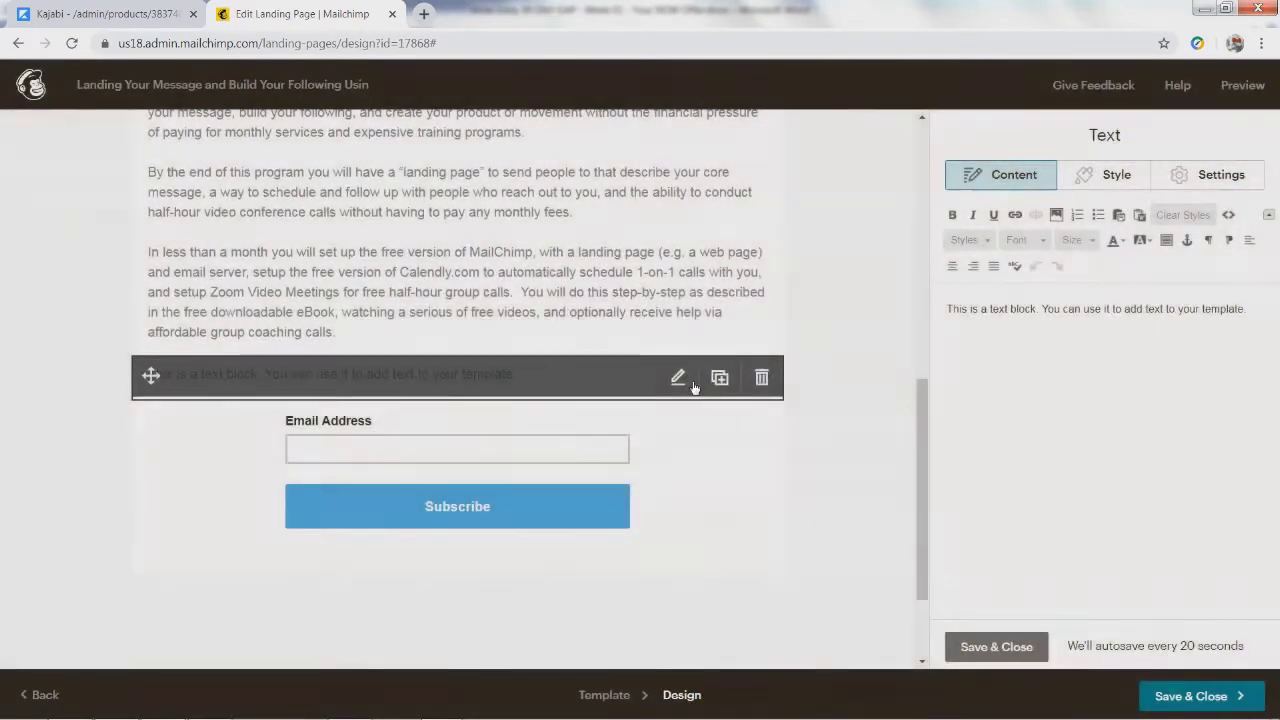
pyautogui.click(762, 380)
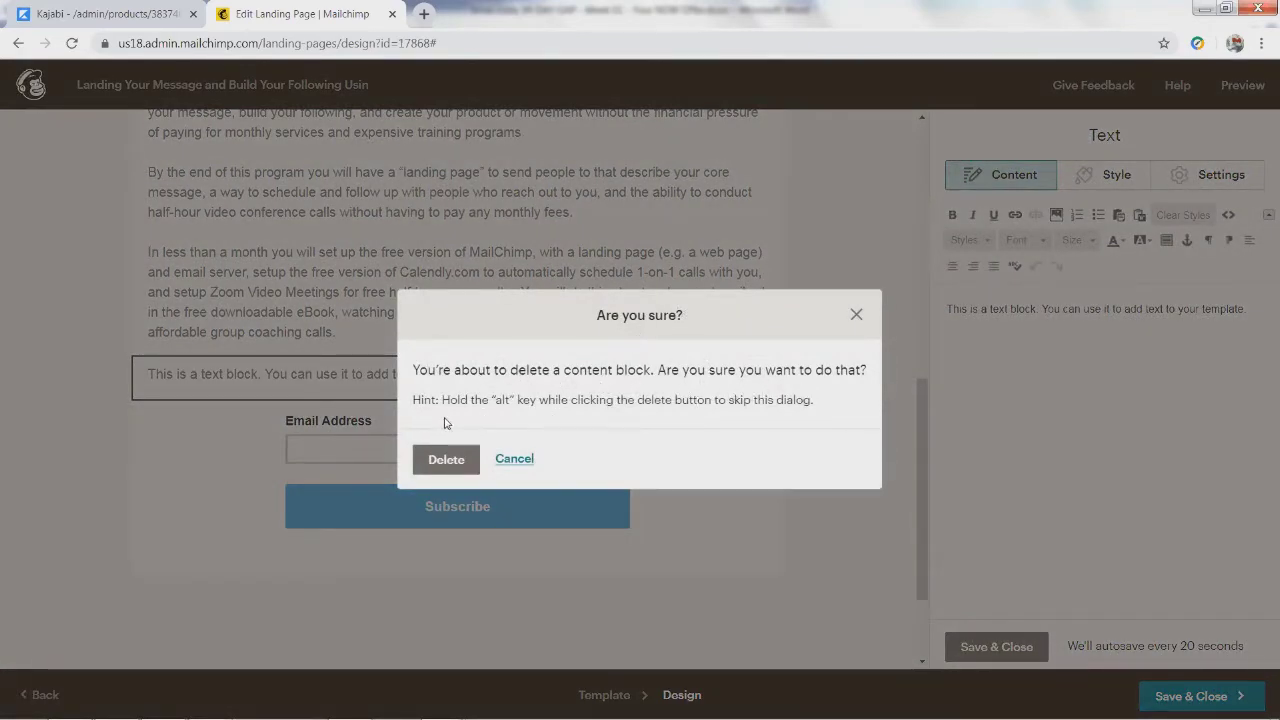
pyautogui.click(436, 458)
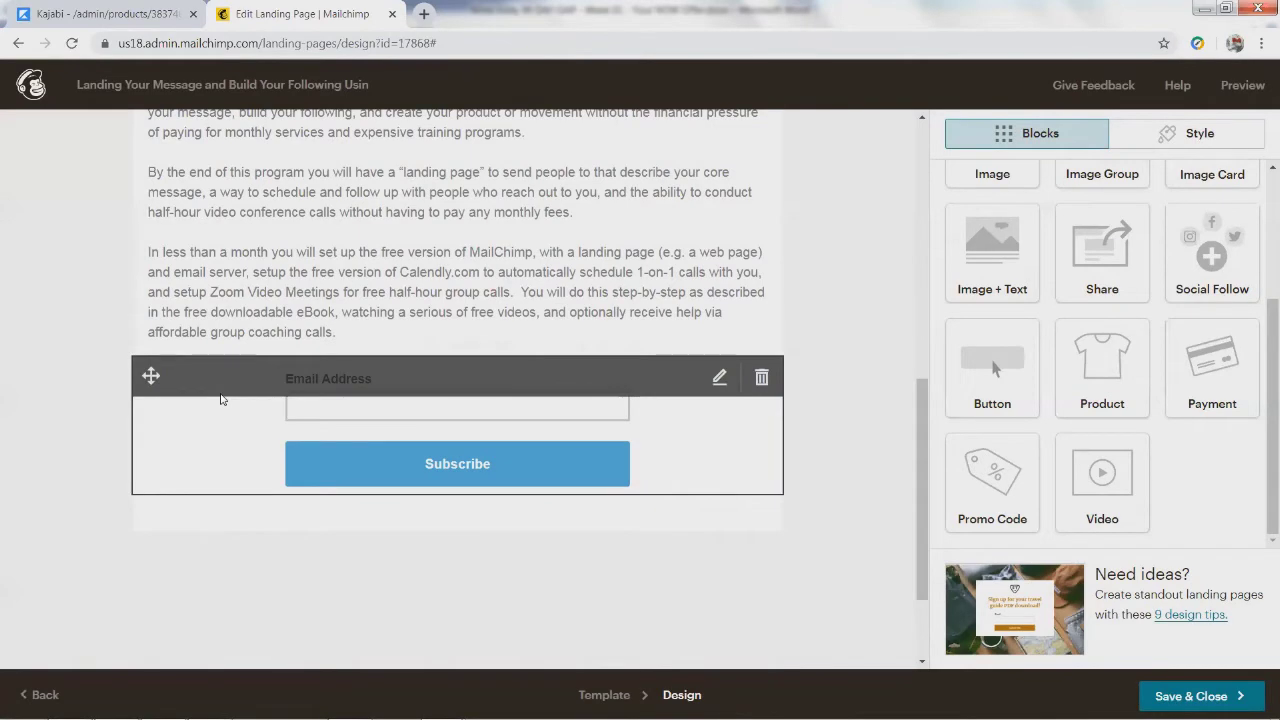
pyautogui.scroll(5, 459, 451)
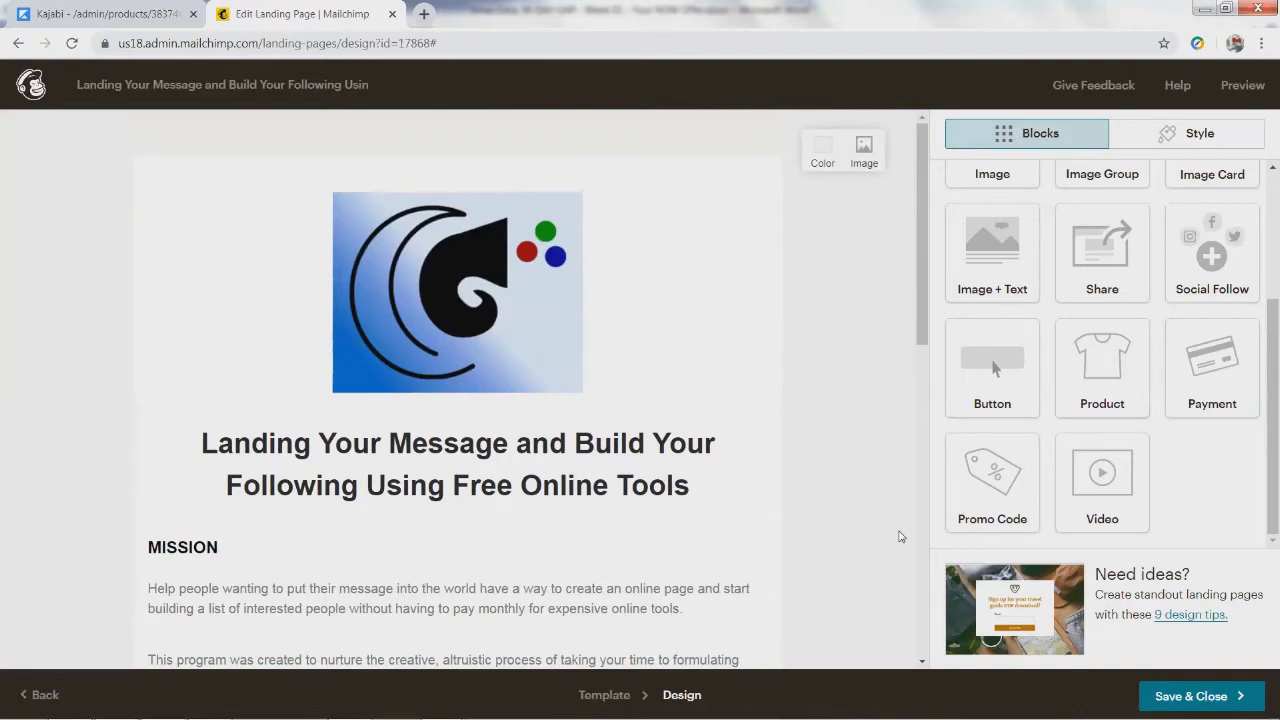
pyautogui.scroll(-4, 865, 526)
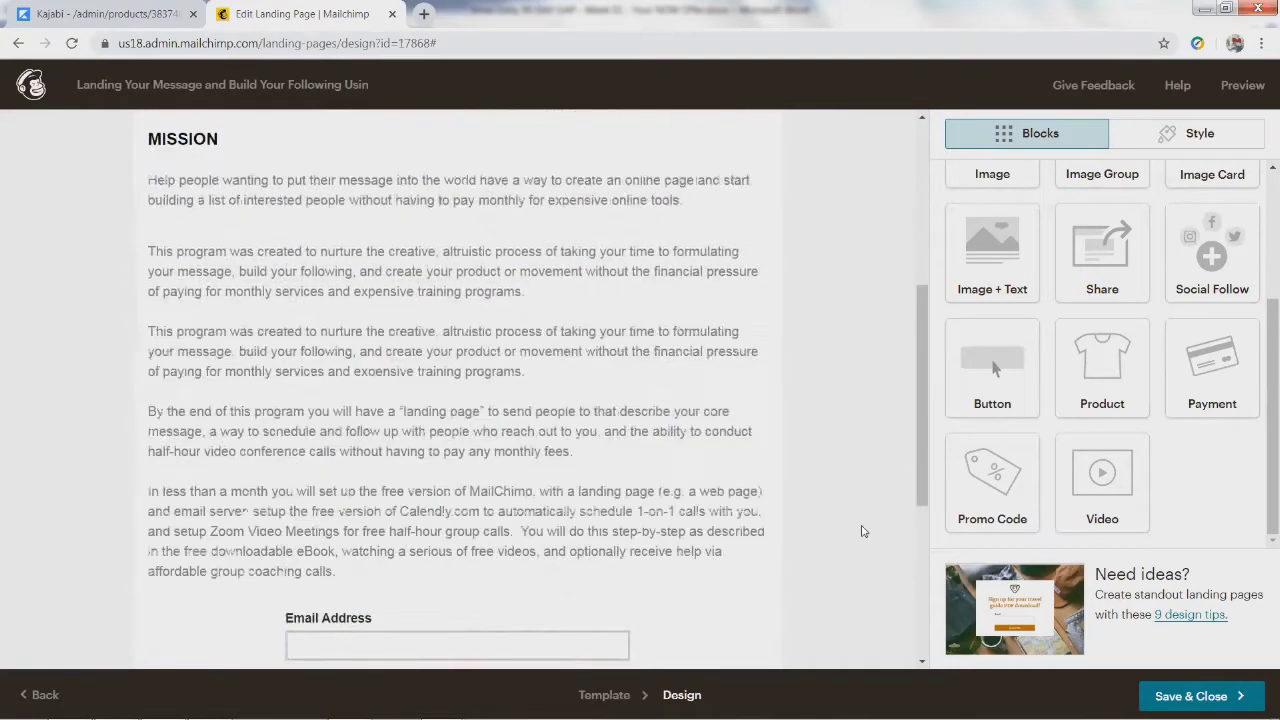
pyautogui.scroll(4, 862, 528)
pyautogui.scroll(-1, 862, 552)
pyautogui.scroll(-5, 862, 552)
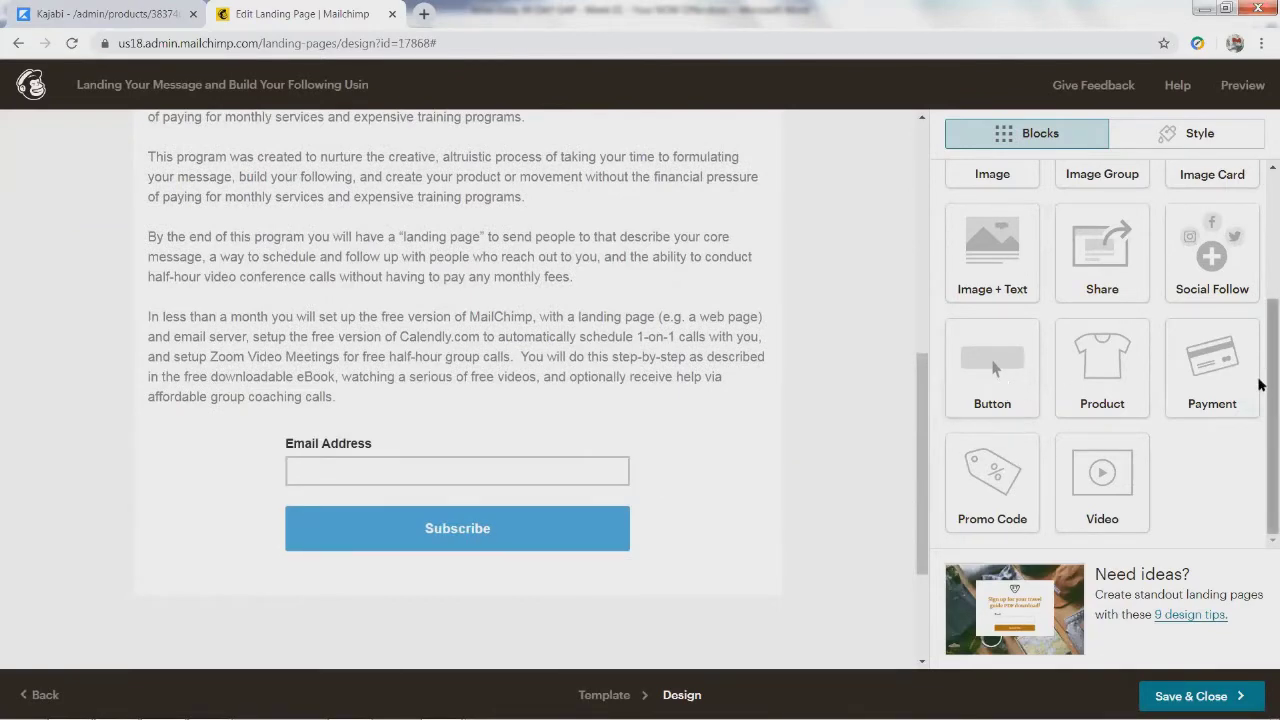
pyautogui.scroll(3, 1259, 373)
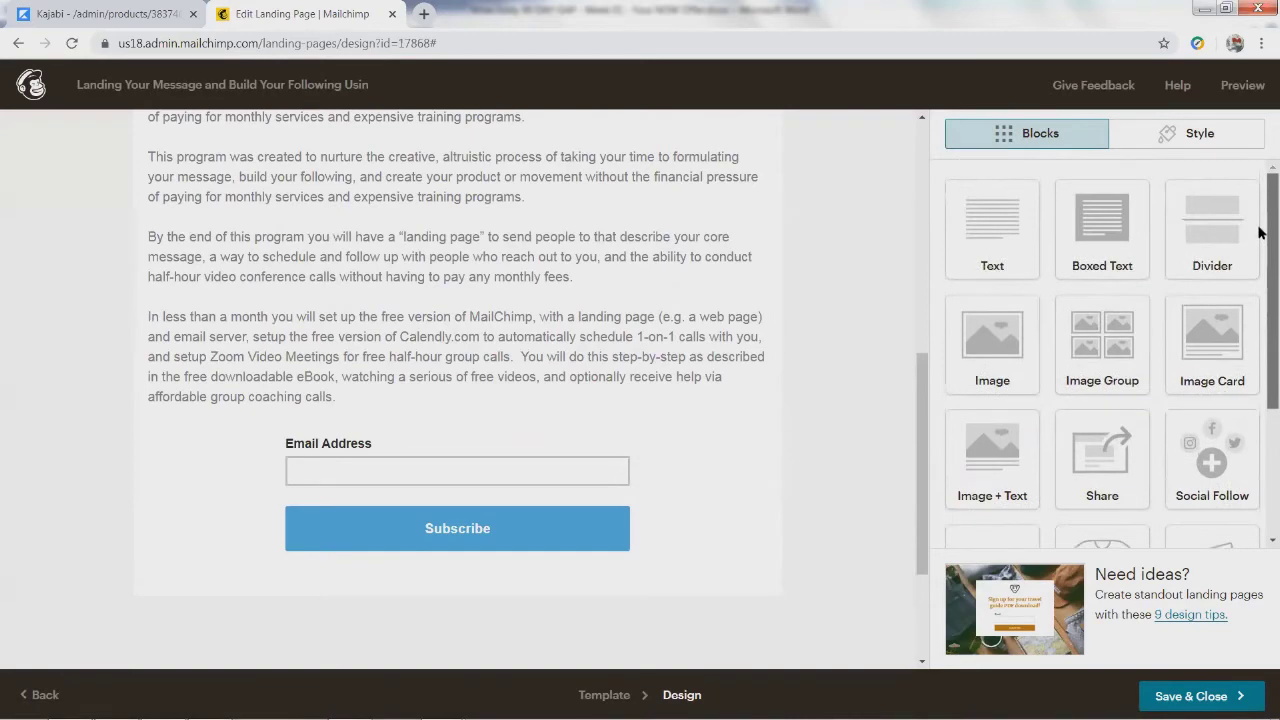
pyautogui.moveTo(1220, 250); pyautogui.dragTo(455, 462)
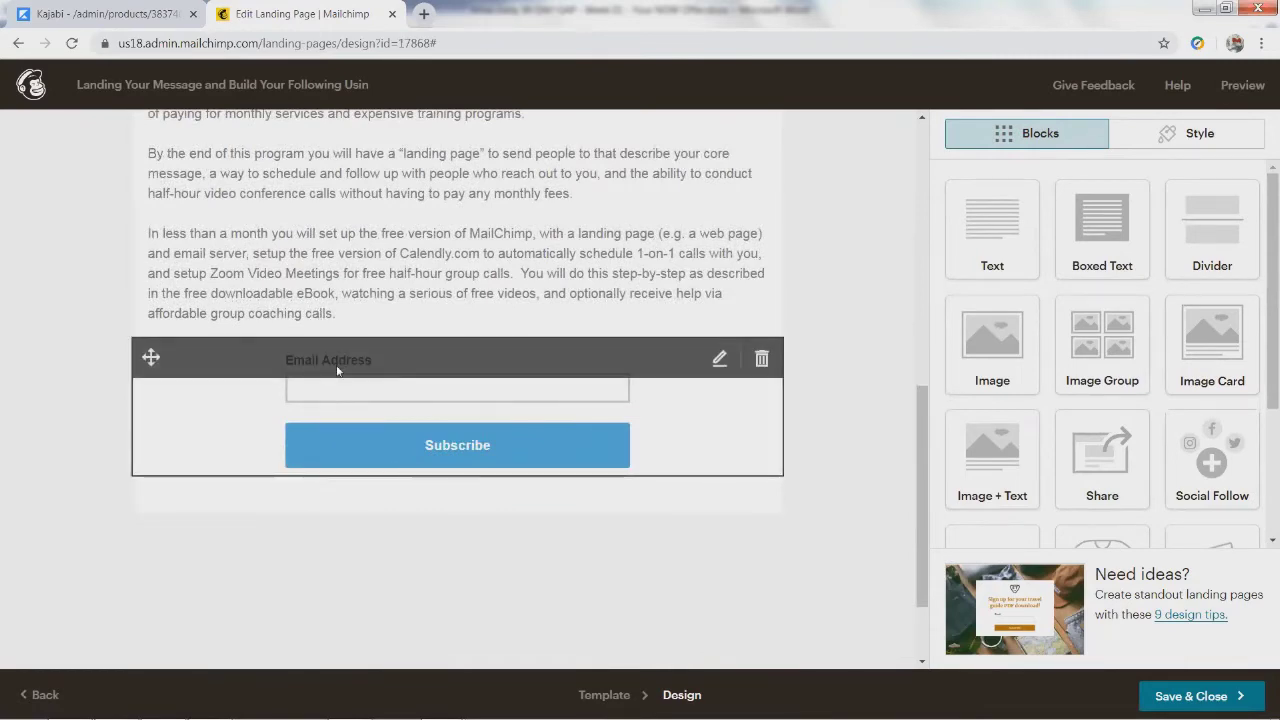
pyautogui.click(521, 428)
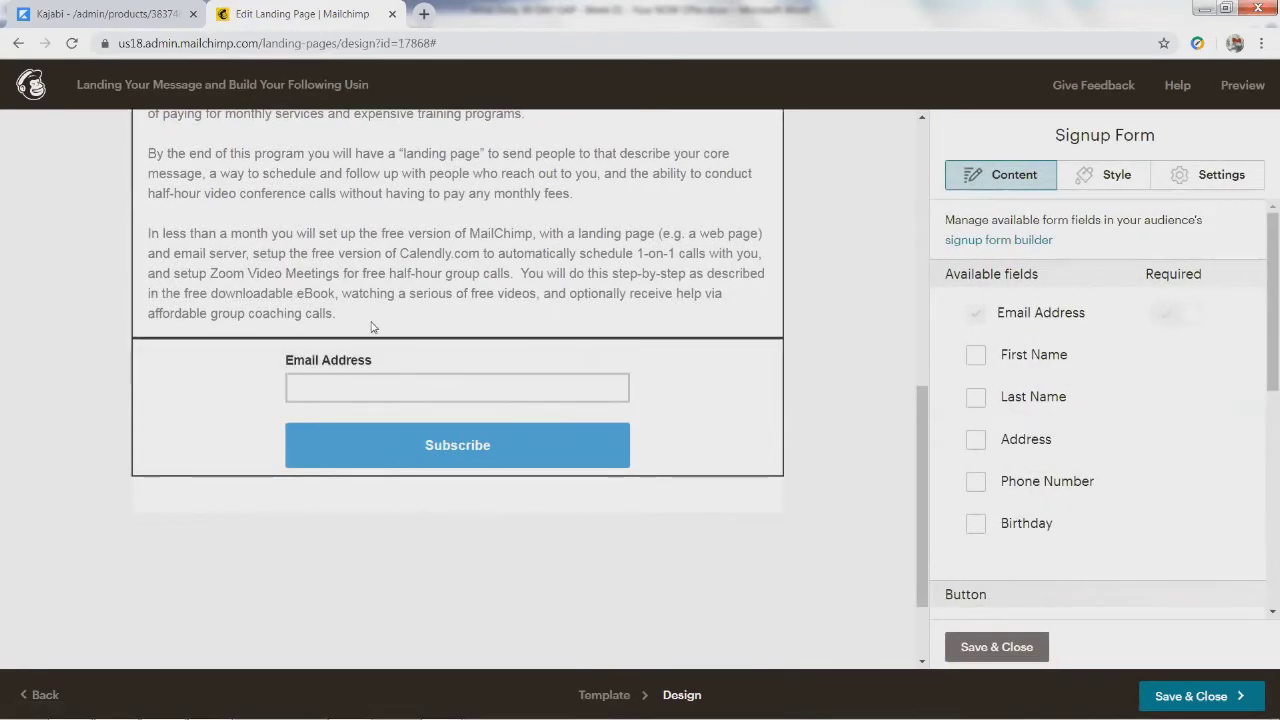
pyautogui.click(371, 327)
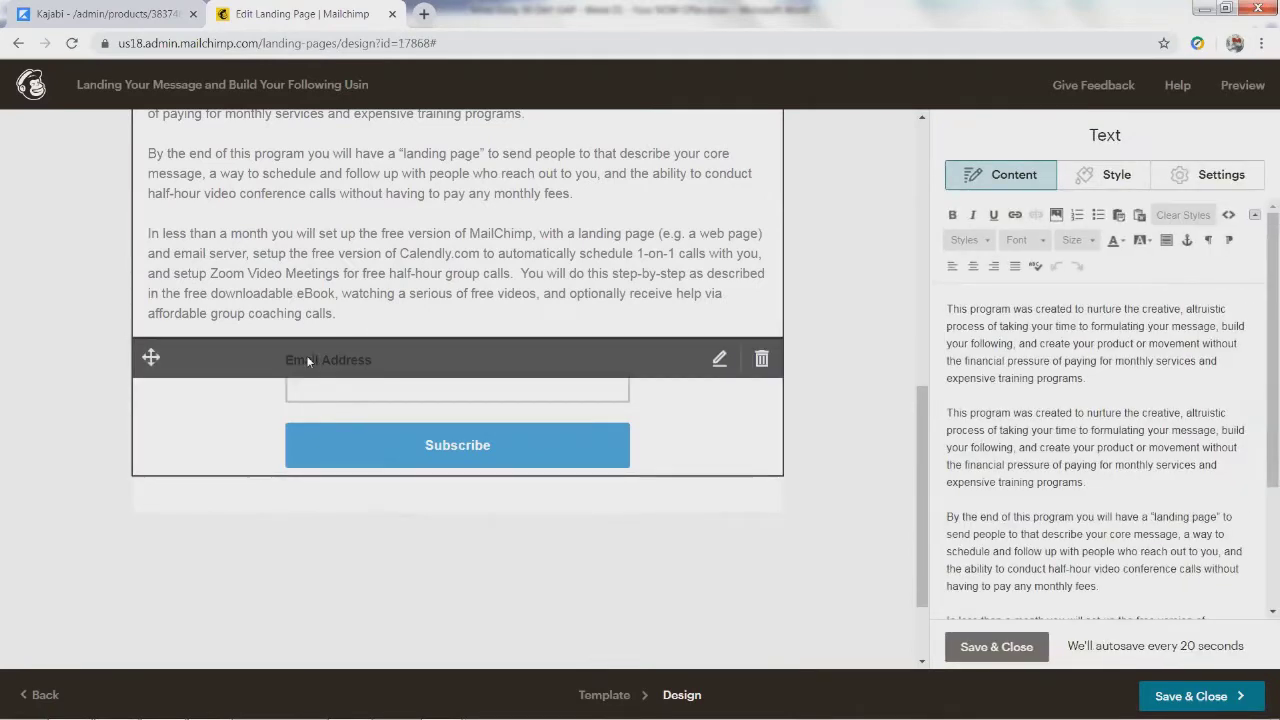
pyautogui.click(189, 359)
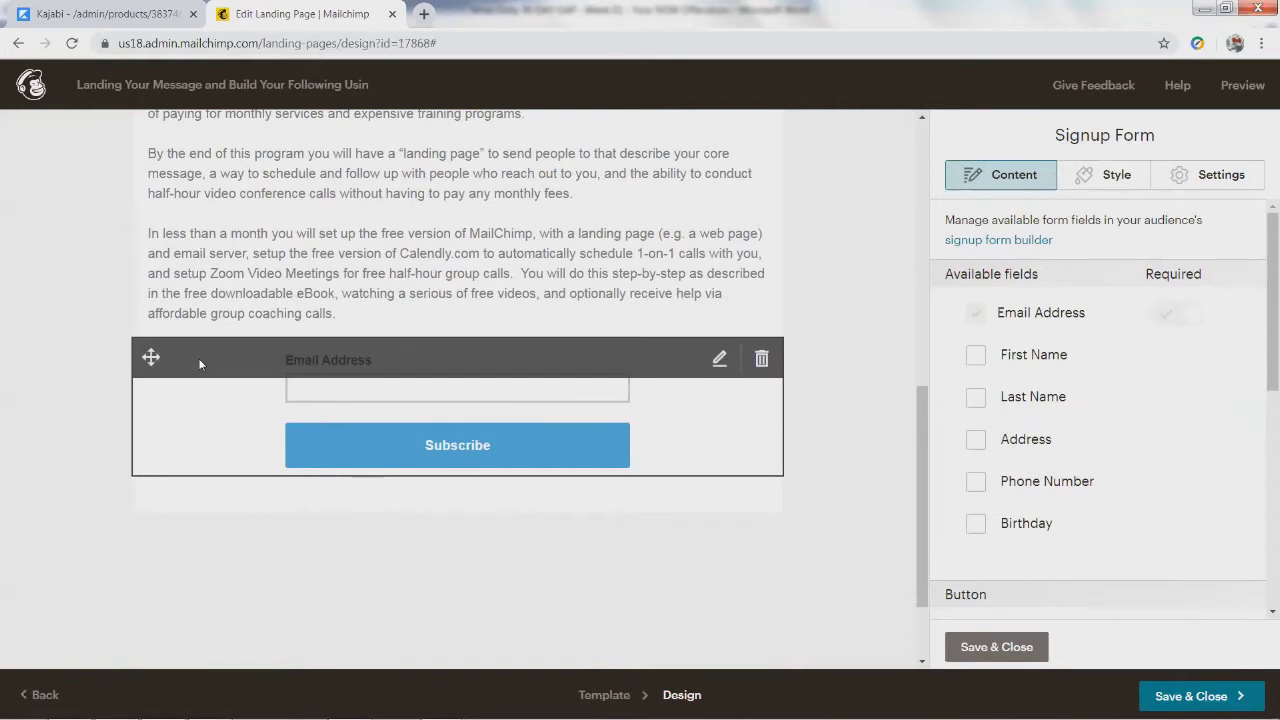
pyautogui.click(996, 647)
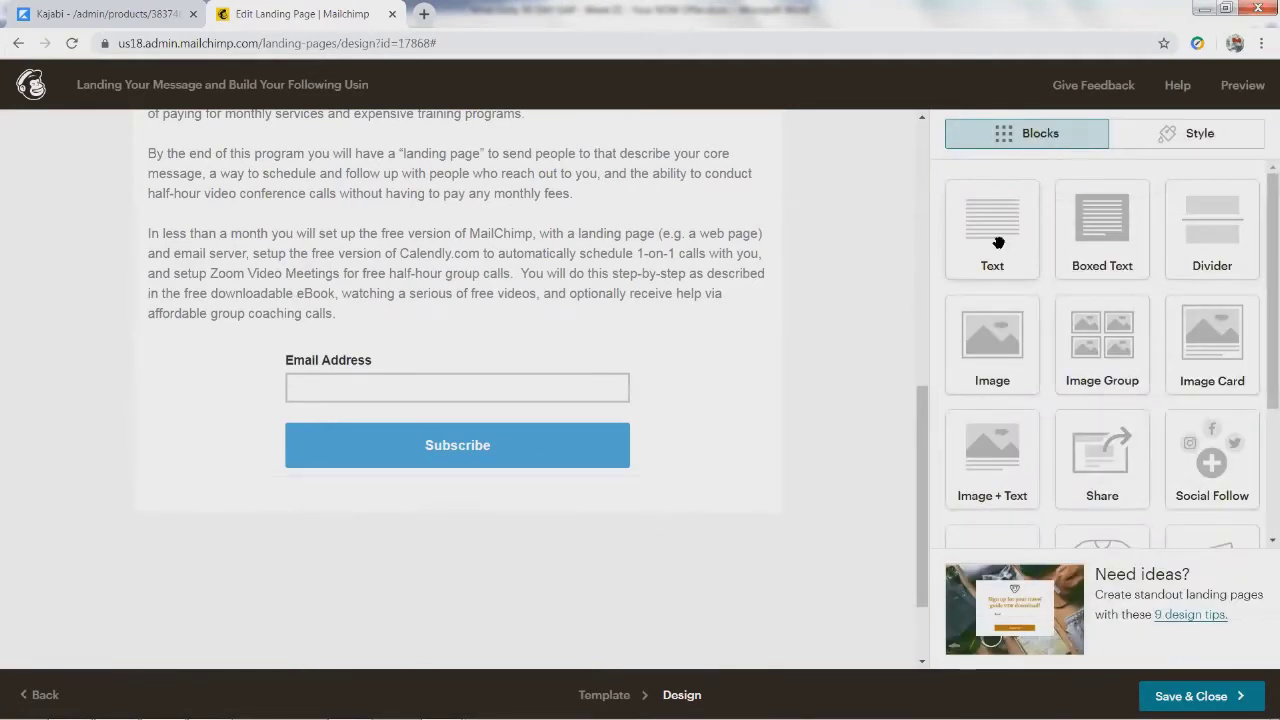
# Step: Add a Boxed Text prompt above the form asking for name and email for a free getting-started document
pyautogui.moveTo(1095, 240); pyautogui.dragTo(452, 363)
pyautogui.write('Enter your name and')
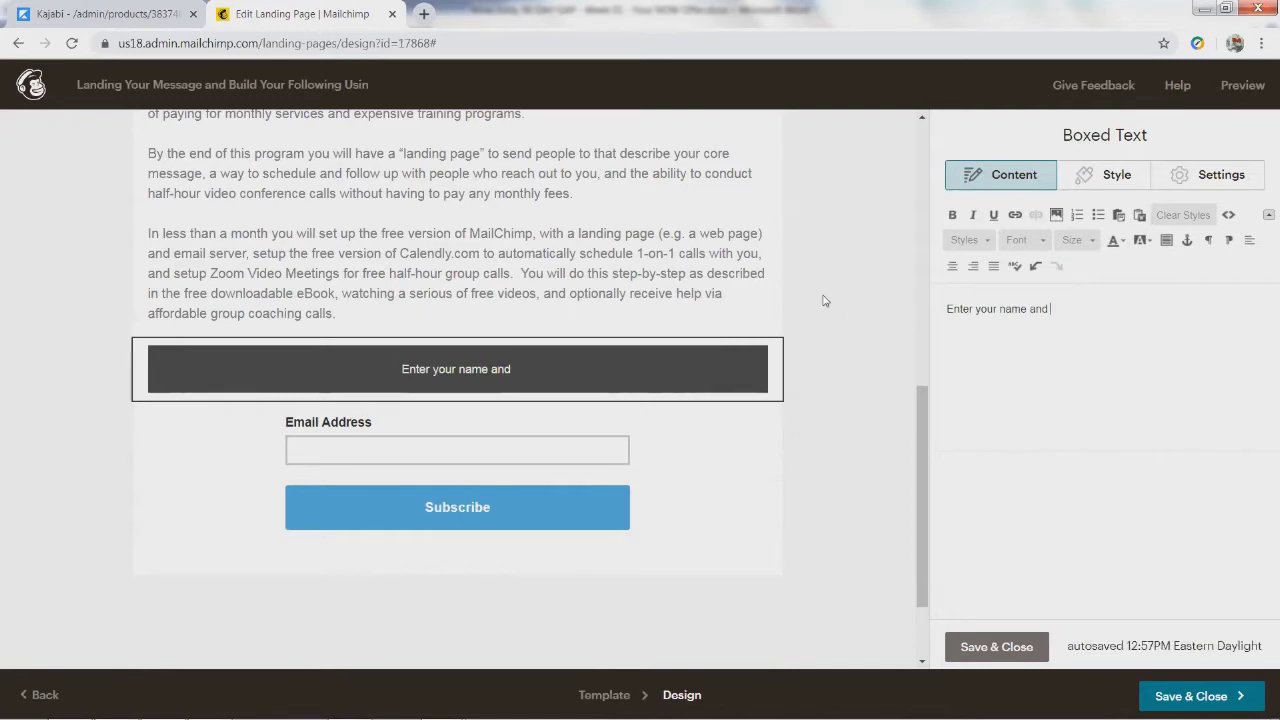
pyautogui.write('email below to receive a free document on how to get started yourself')
pyautogui.write('.')
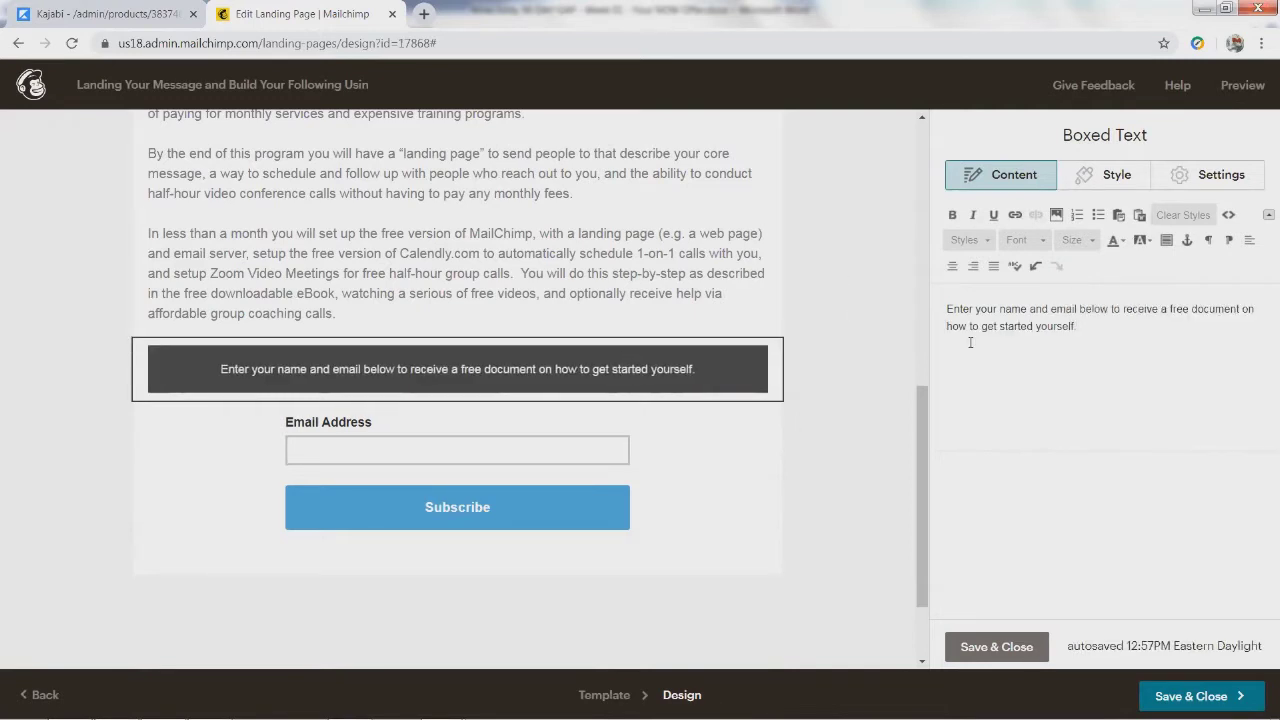
pyautogui.click(393, 463)
pyautogui.click(393, 463)
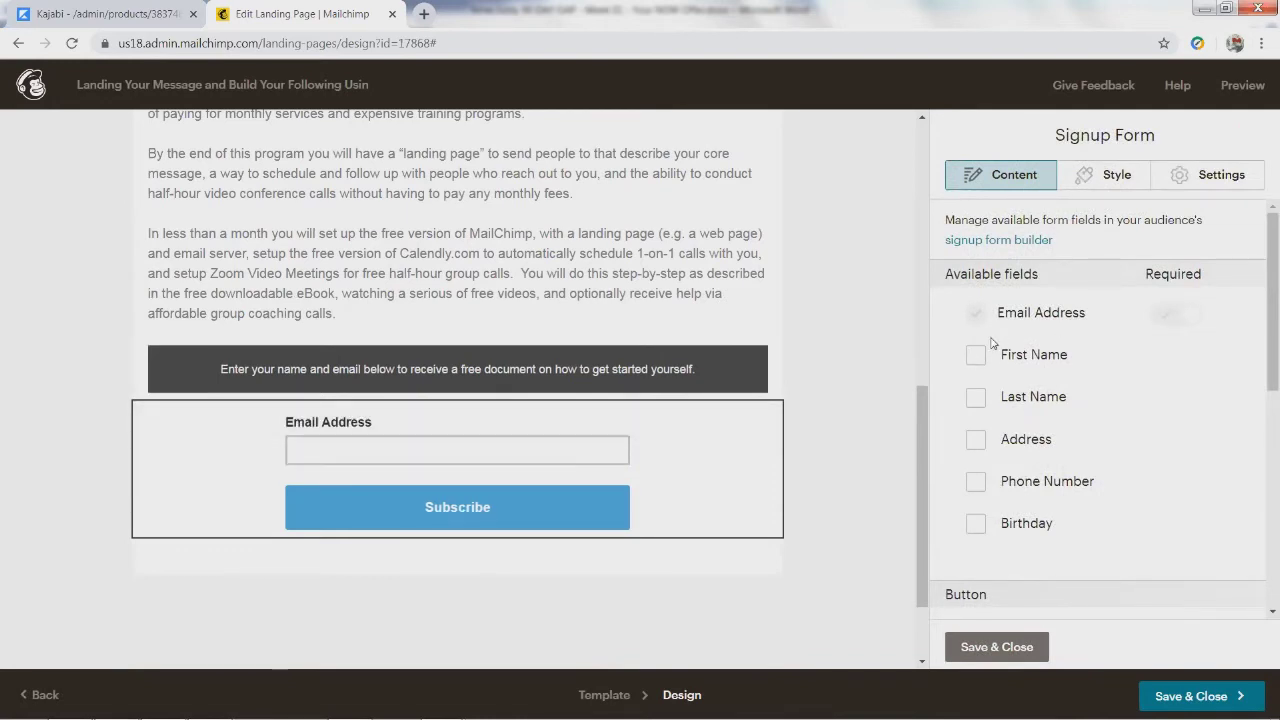
# Step: Add optional First Name and Last Name fields to the signup form and save it
pyautogui.click(976, 357)
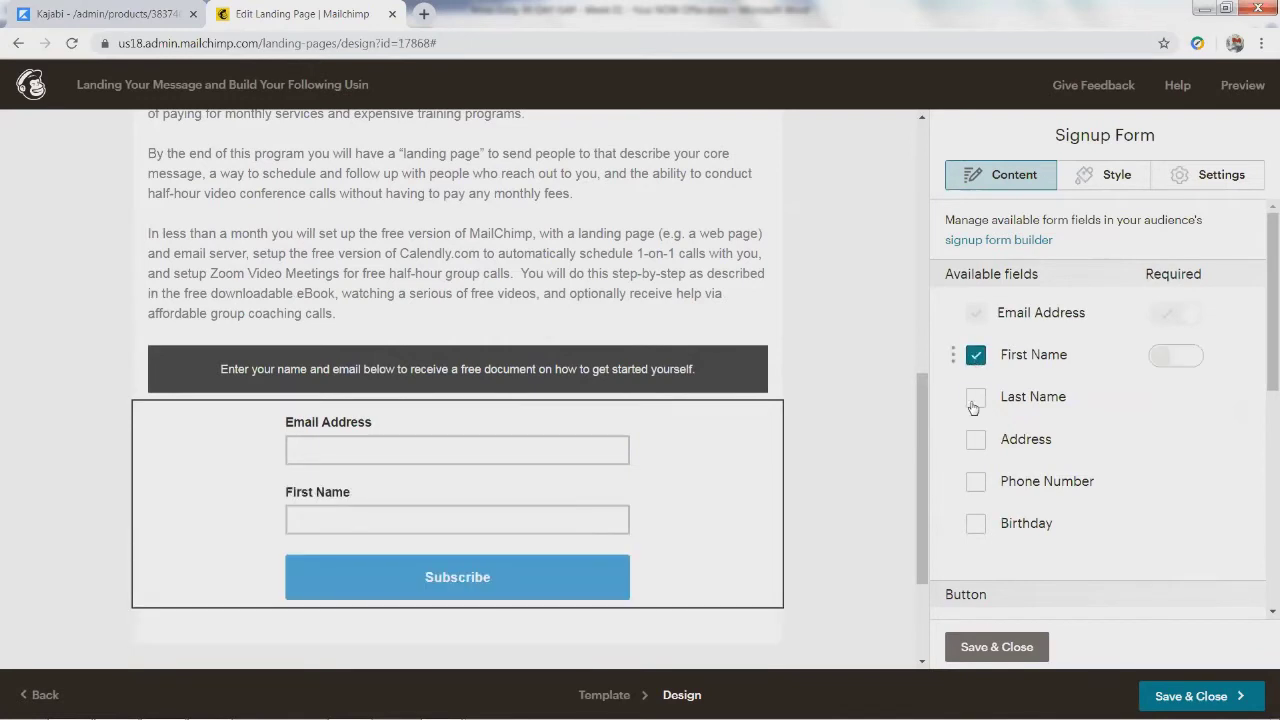
pyautogui.click(975, 398)
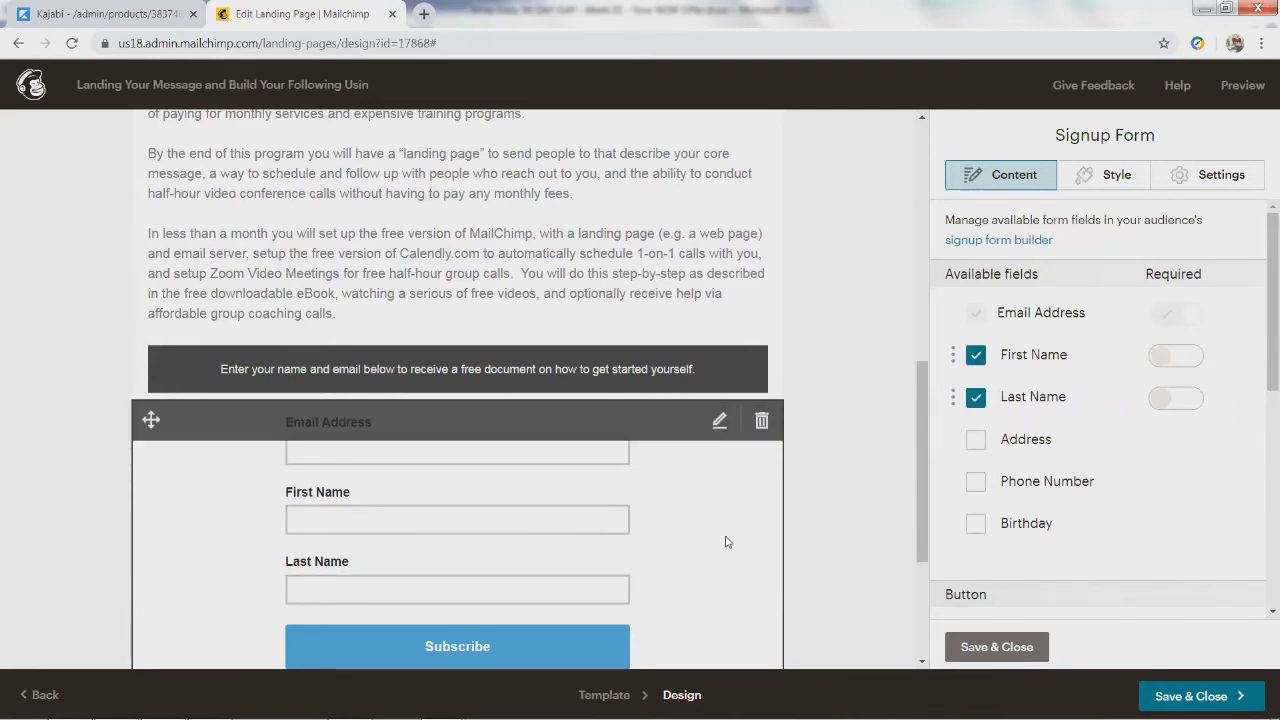
pyautogui.scroll(-2, 873, 550)
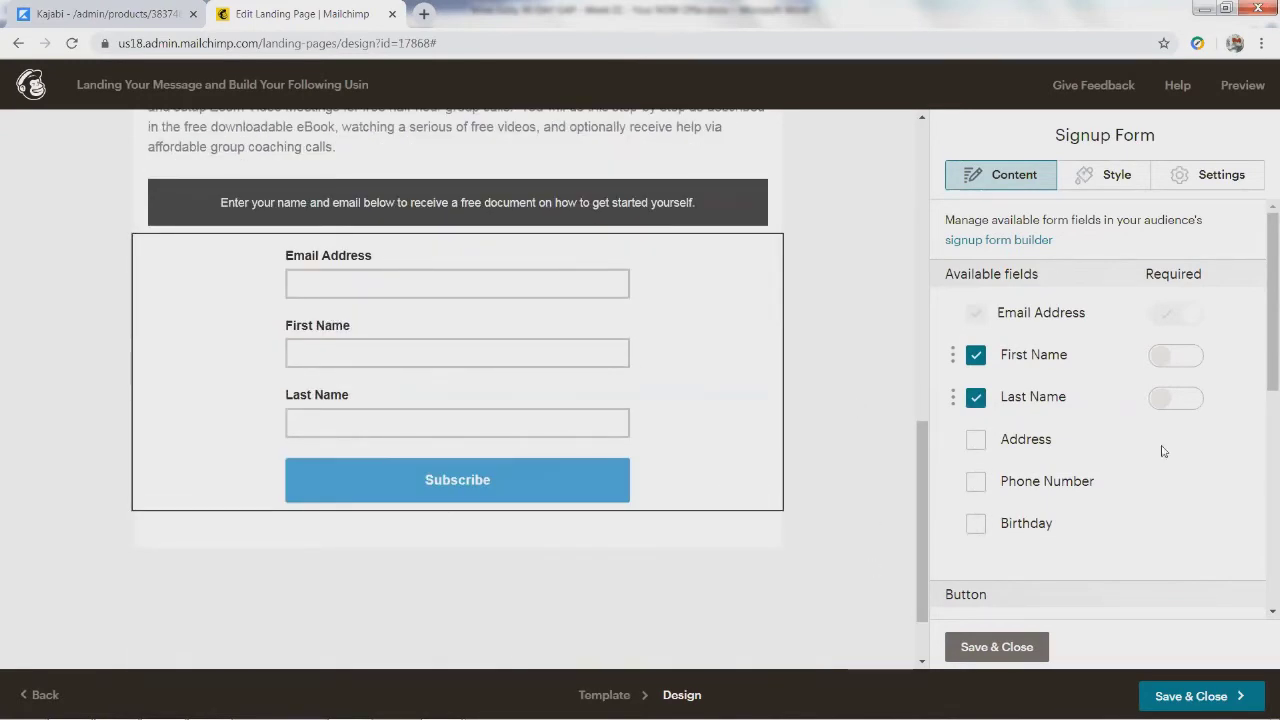
pyautogui.moveTo(1260, 374); pyautogui.dragTo(1260, 373)
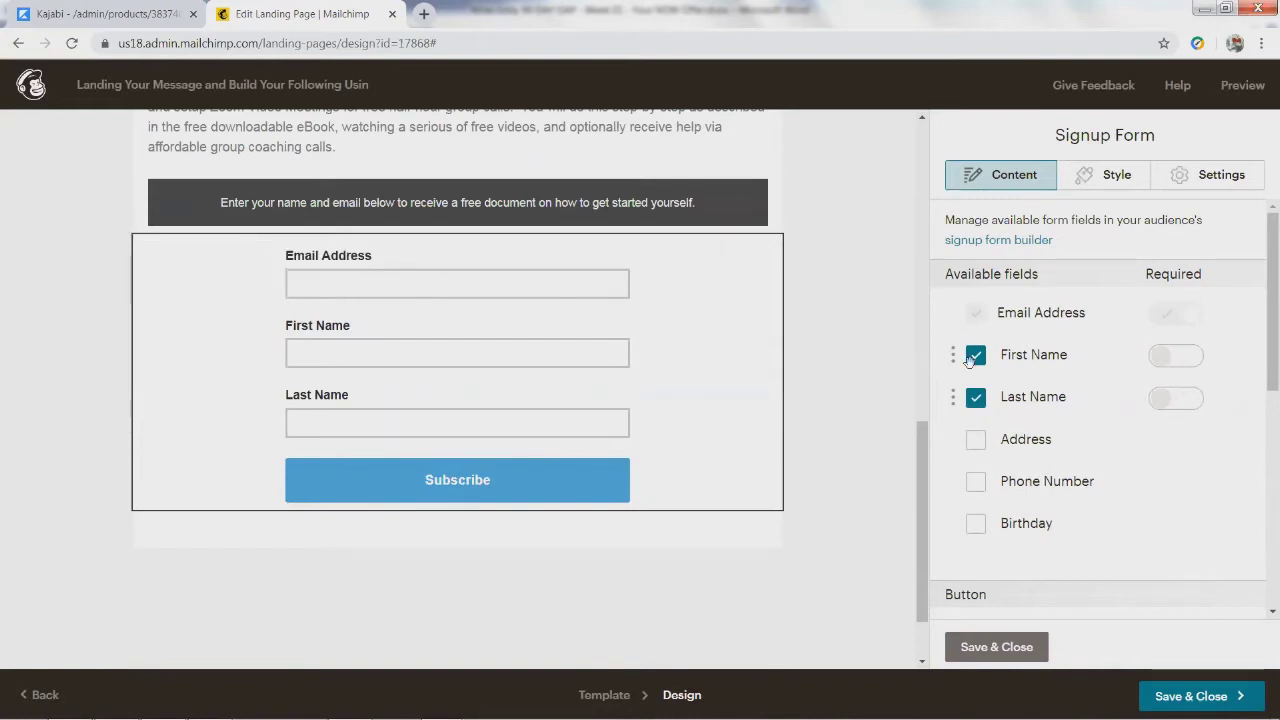
pyautogui.click(1177, 358)
pyautogui.click(1166, 402)
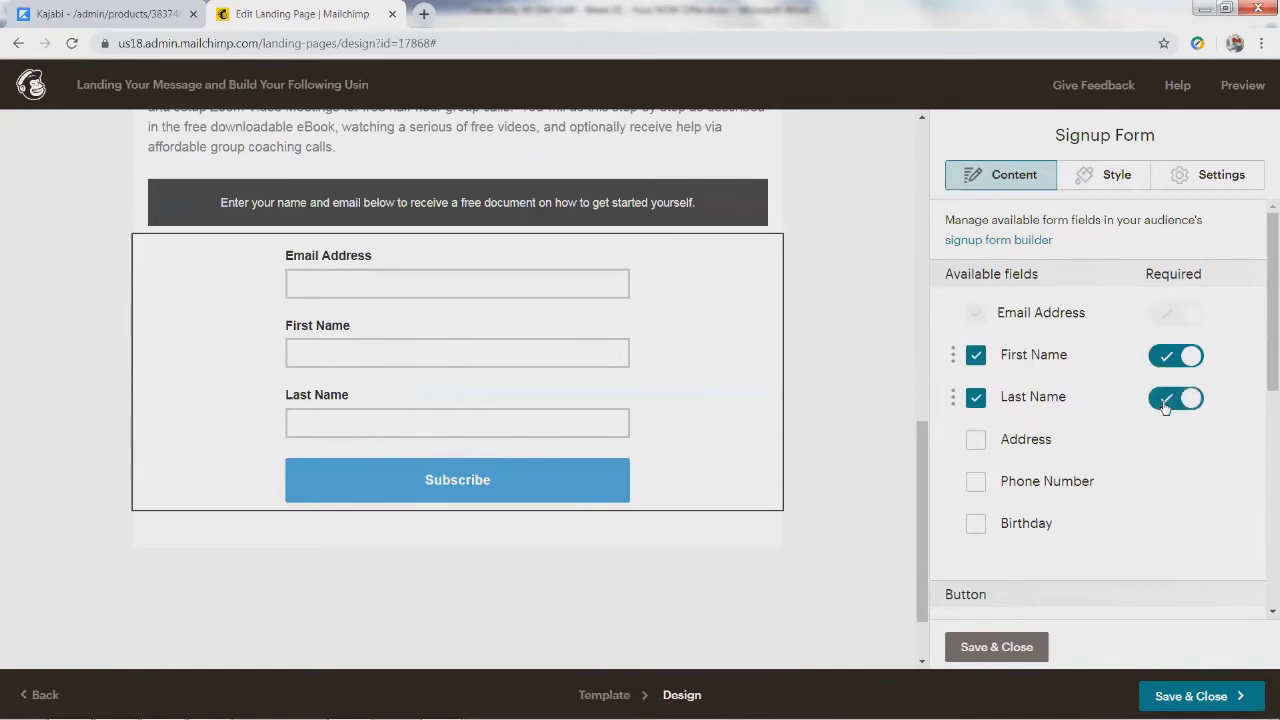
pyautogui.click(1166, 402)
pyautogui.click(1167, 366)
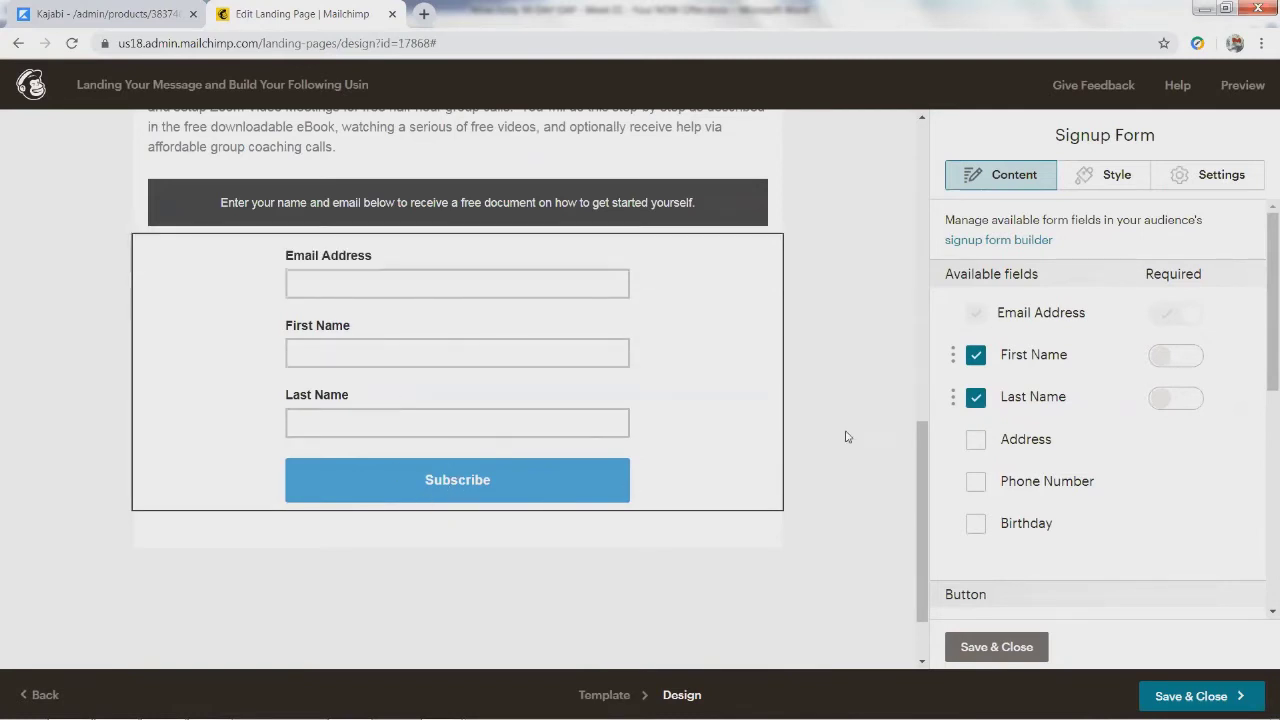
pyautogui.click(990, 646)
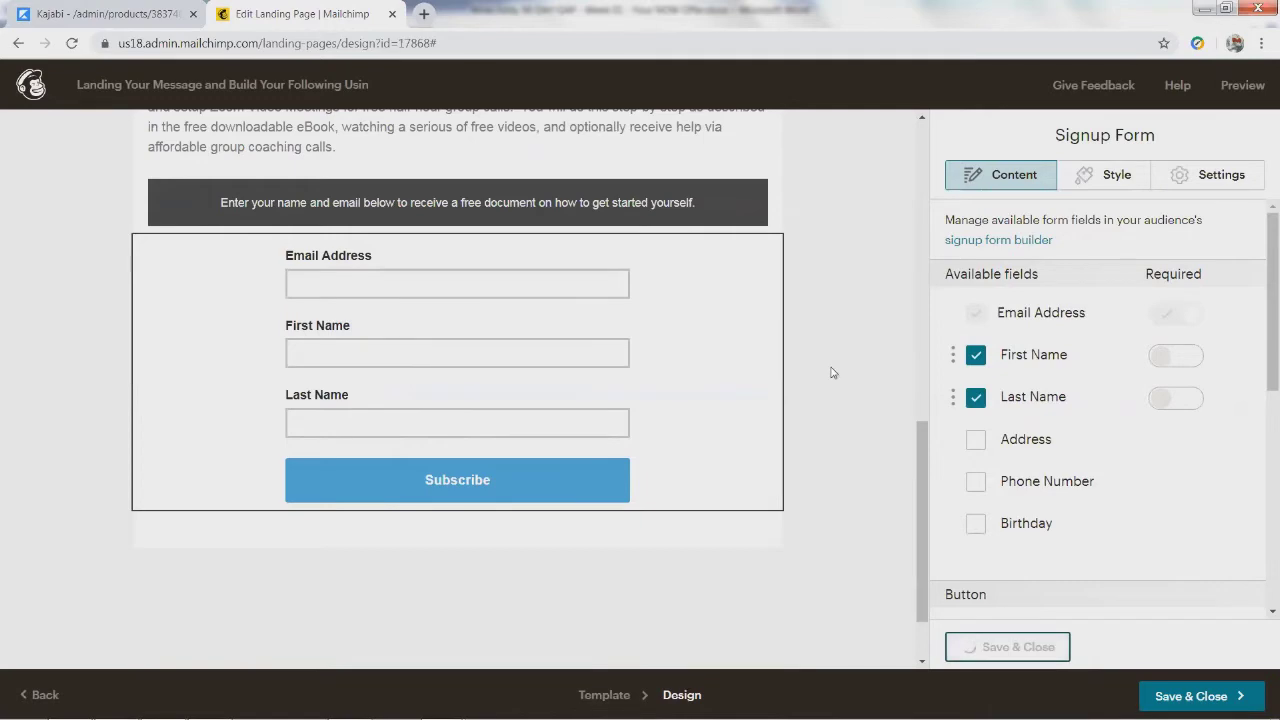
# Step: Scroll back to the top of the landing page and open the MISSION text block for editing
pyautogui.scroll(10, 855, 347)
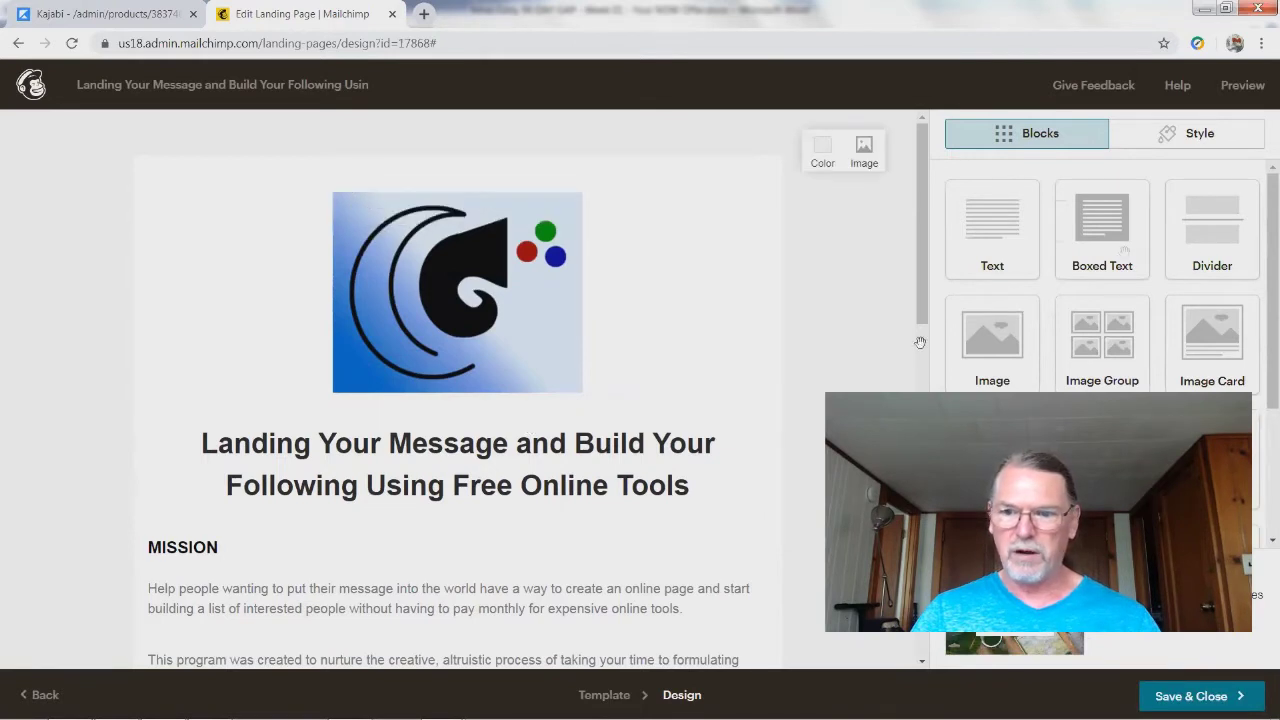
pyautogui.moveTo(1260, 397); pyautogui.dragTo(1262, 208)
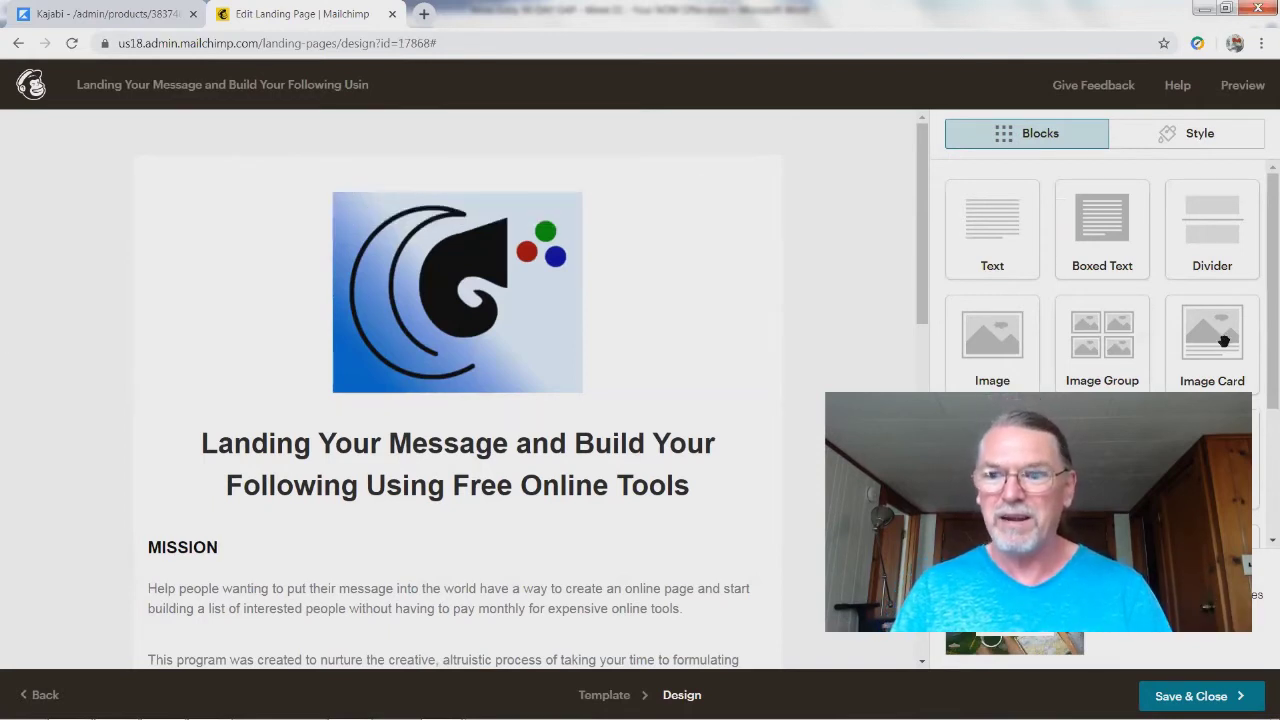
pyautogui.scroll(-3, 1258, 370)
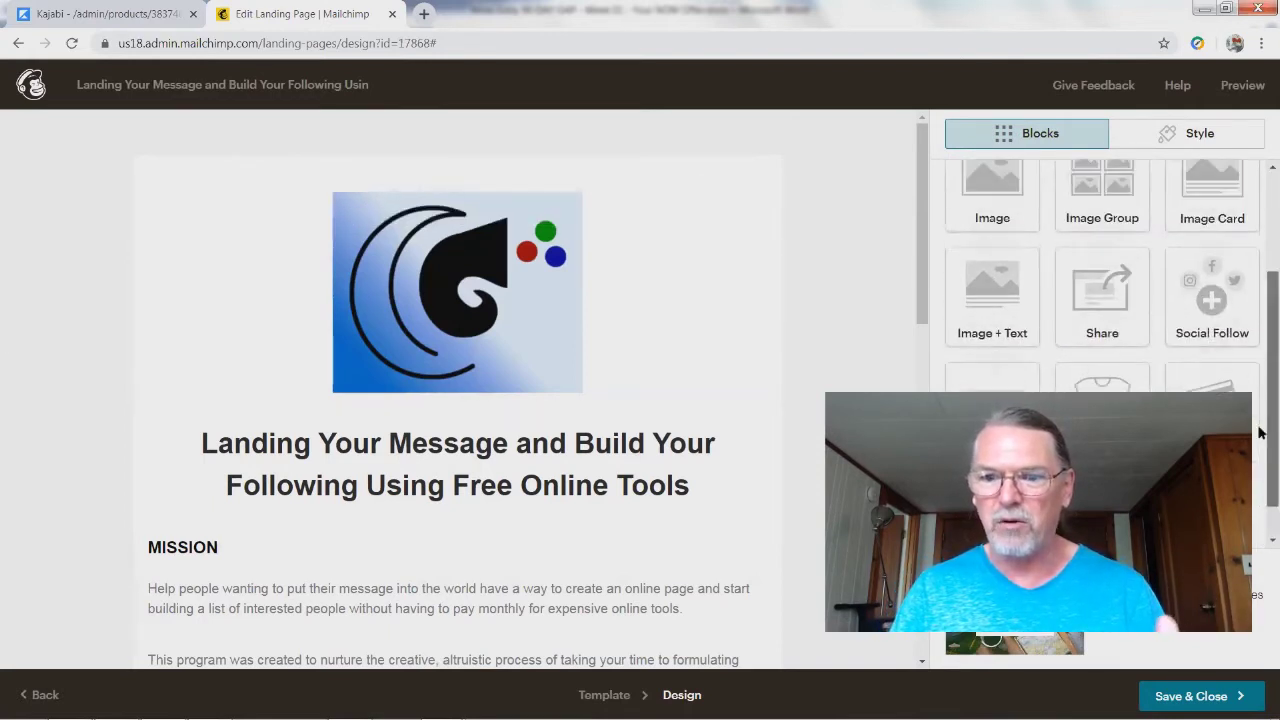
pyautogui.scroll(3, 1257, 420)
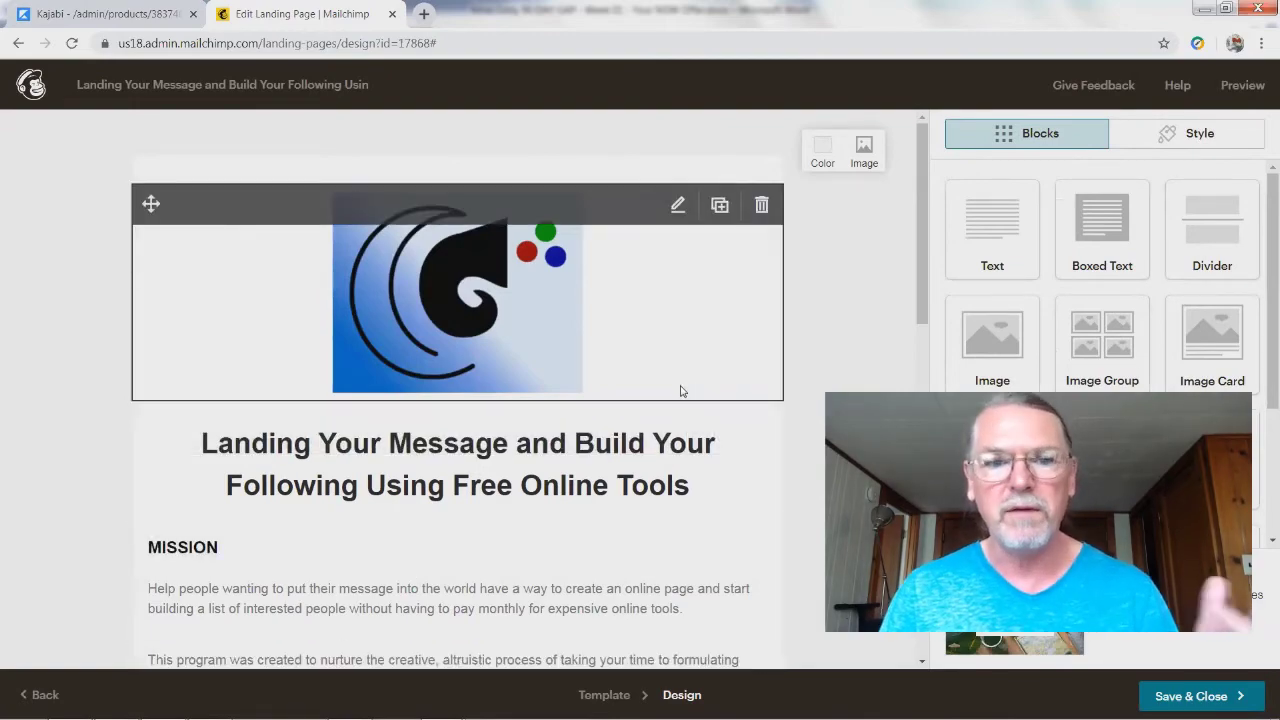
pyautogui.scroll(-2, 711, 376)
pyautogui.scroll(3, 497, 327)
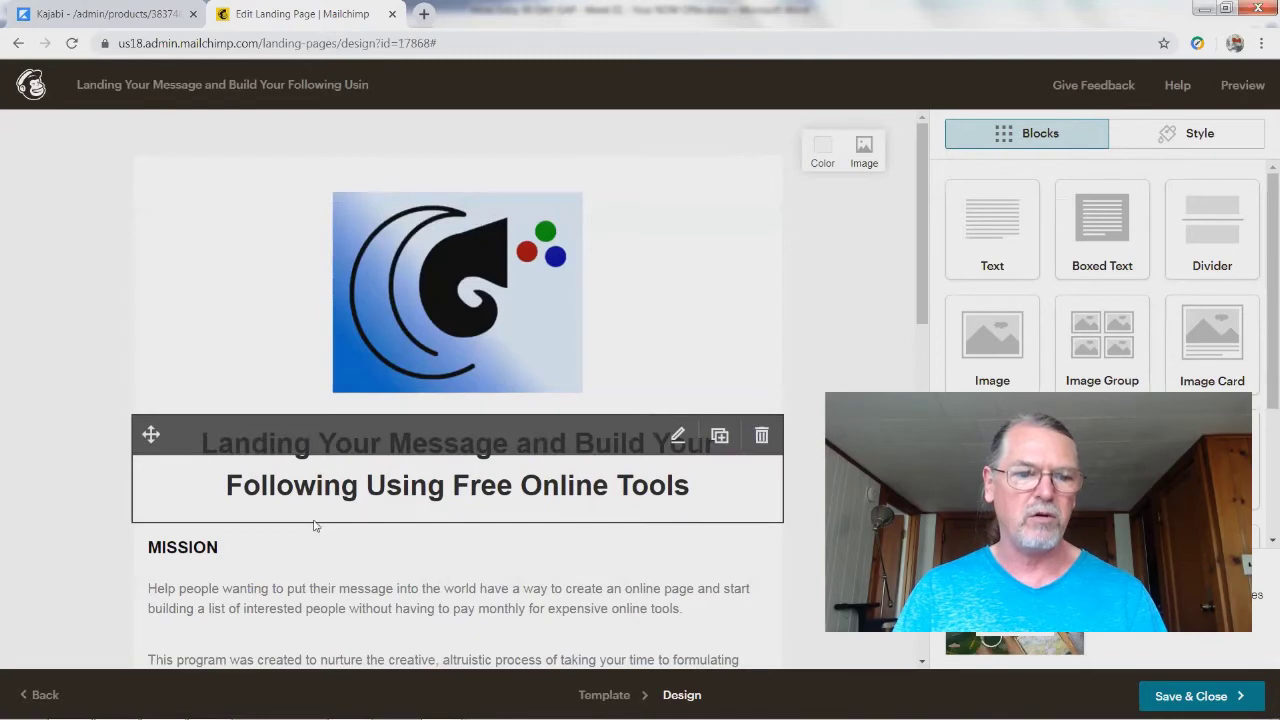
pyautogui.scroll(-2, 455, 444)
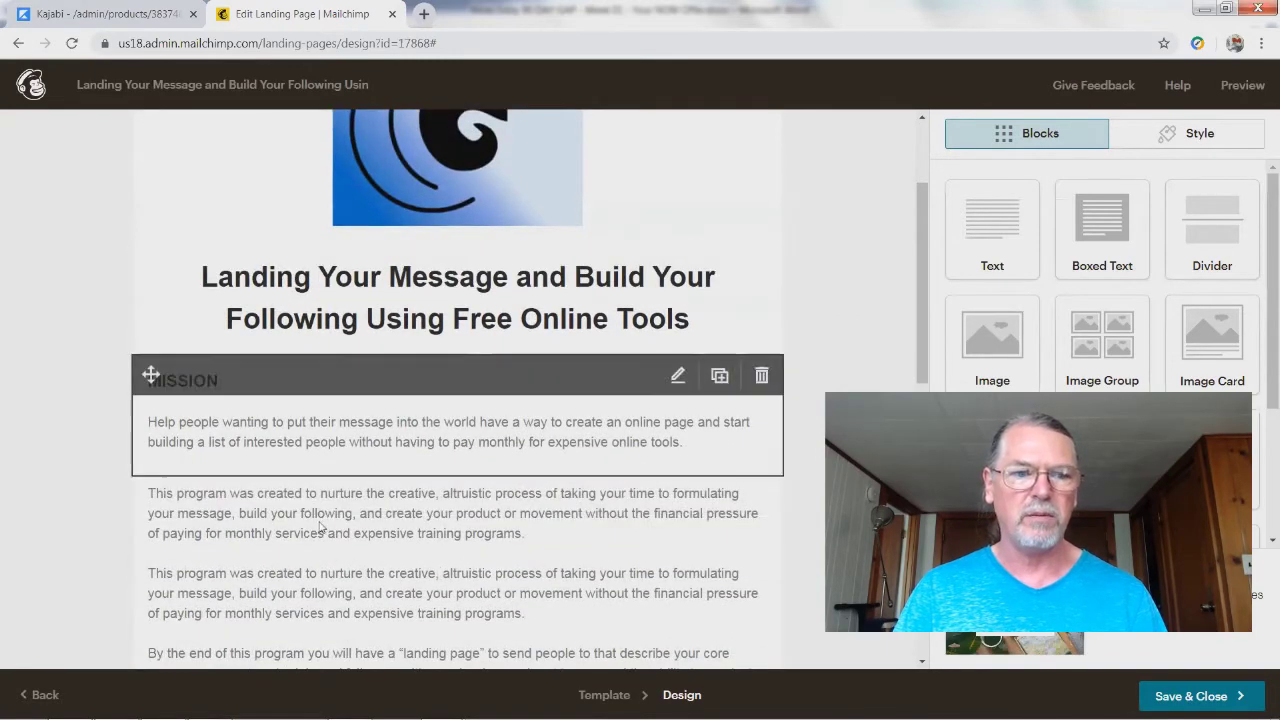
pyautogui.click(199, 446)
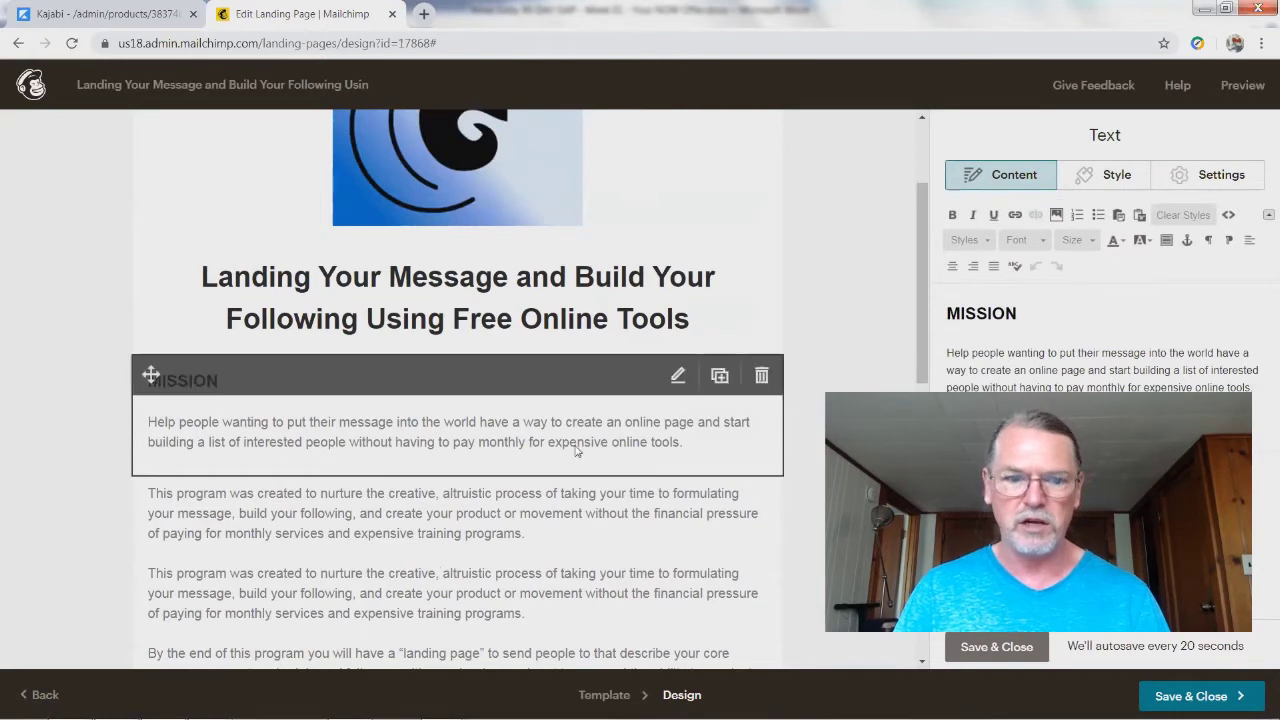
# Step: Try cutting, pasting and undoing edits on the MISSION paragraph, leaving its wording unchanged
pyautogui.moveTo(941, 353); pyautogui.dragTo(1253, 393)
pyautogui.hotkey('ctrl', 'c')
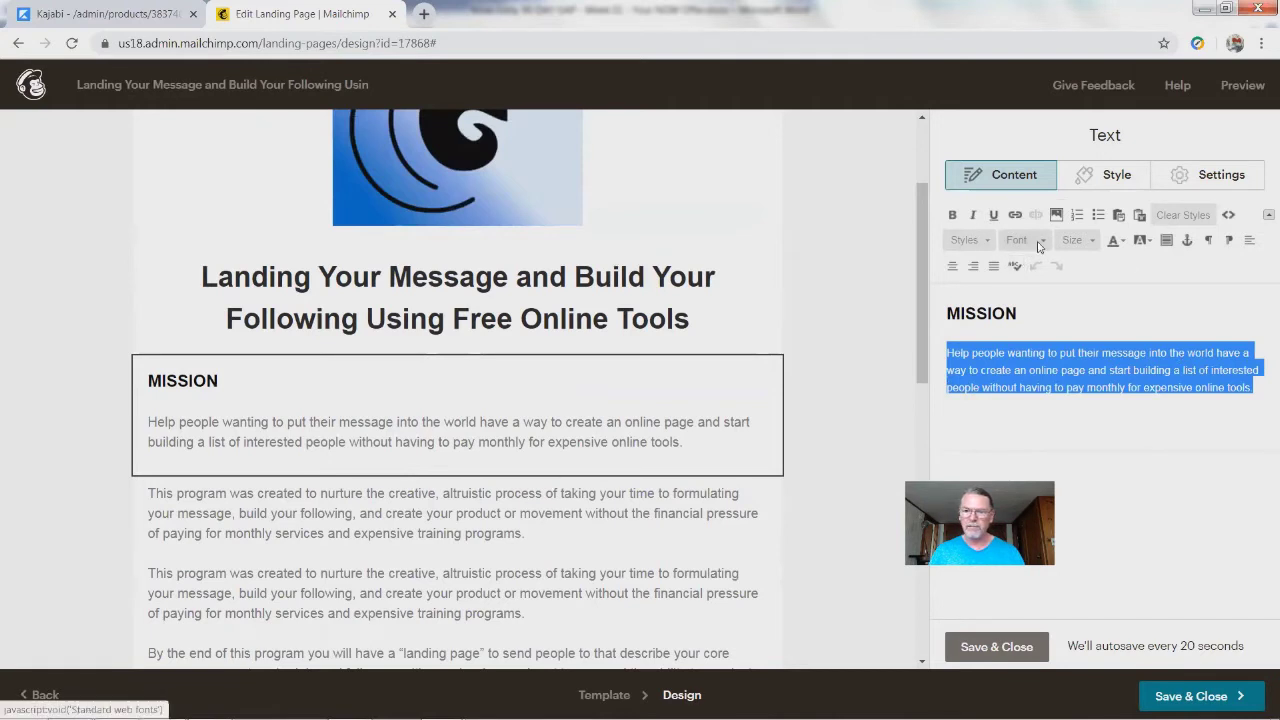
pyautogui.press('Delete')
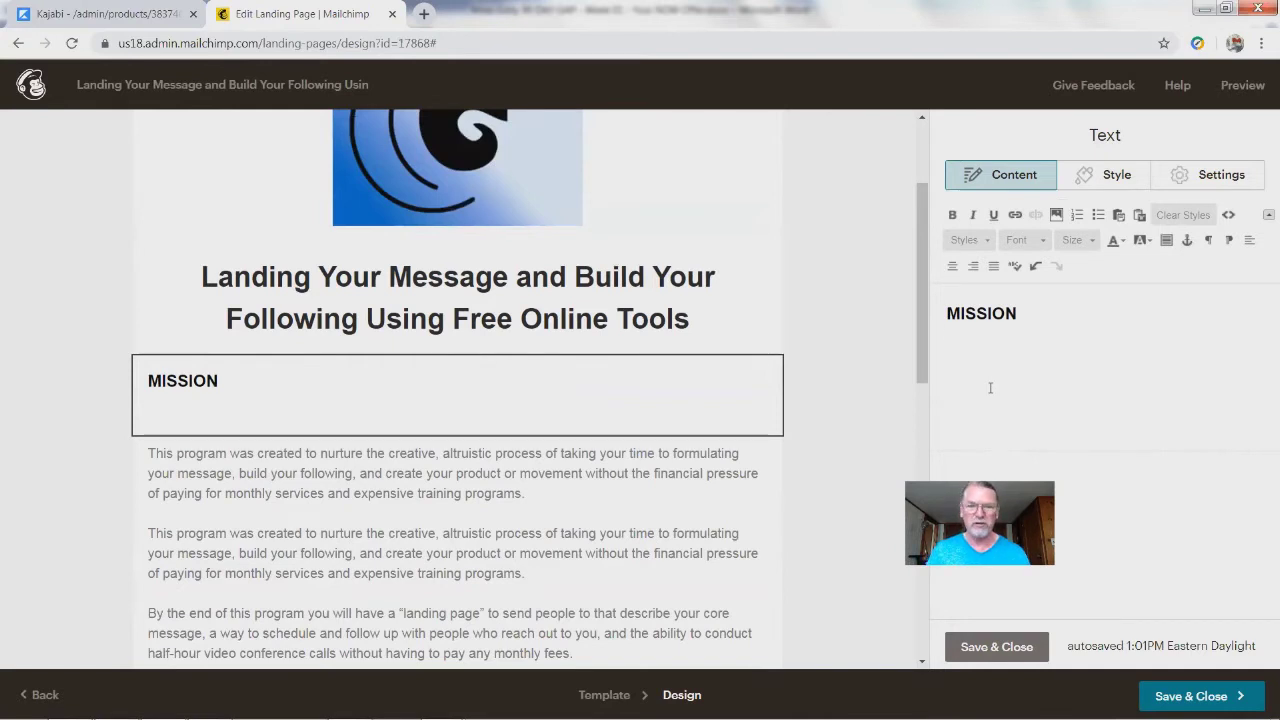
pyautogui.hotkey('ctrl', 'v')
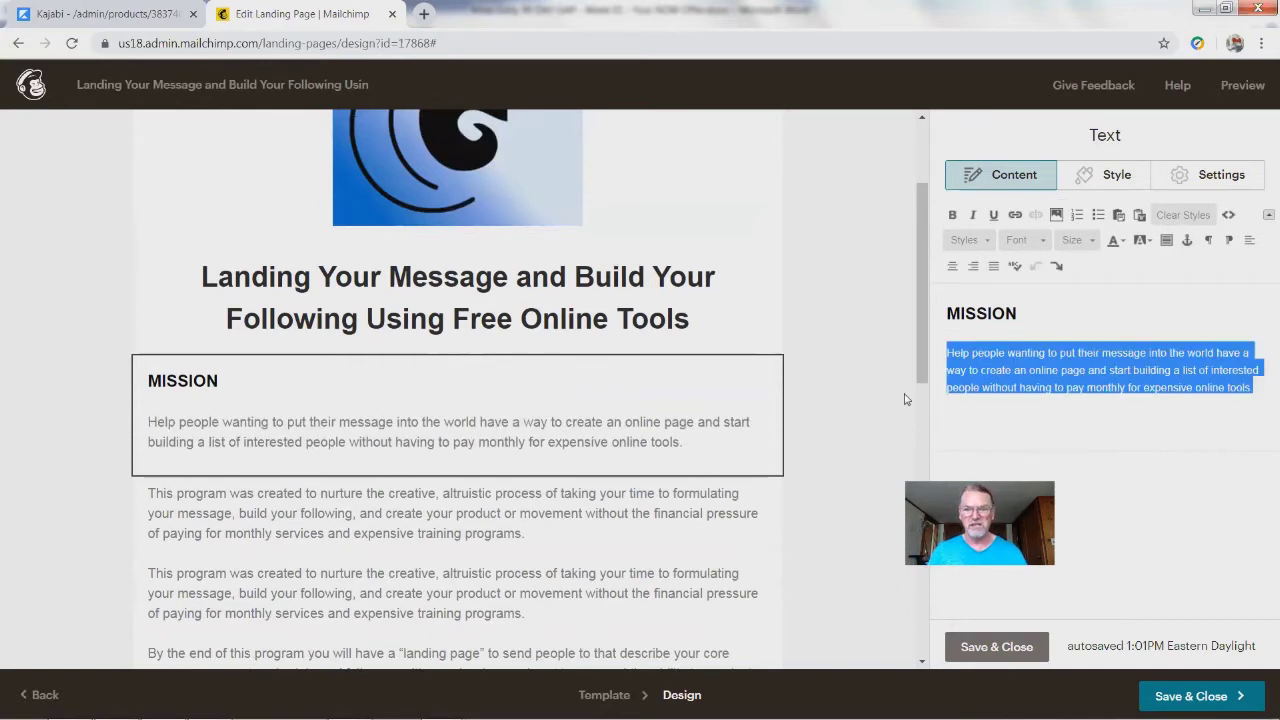
pyautogui.click(986, 418)
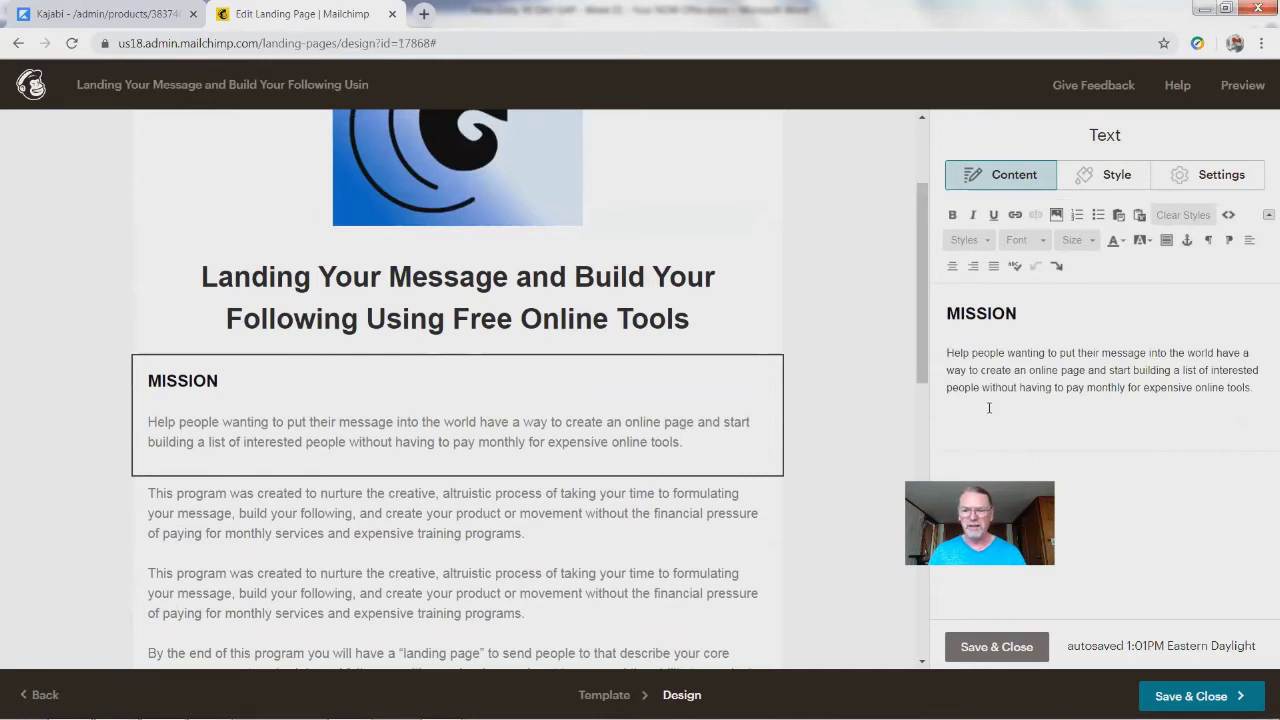
pyautogui.moveTo(1260, 391); pyautogui.dragTo(920, 355)
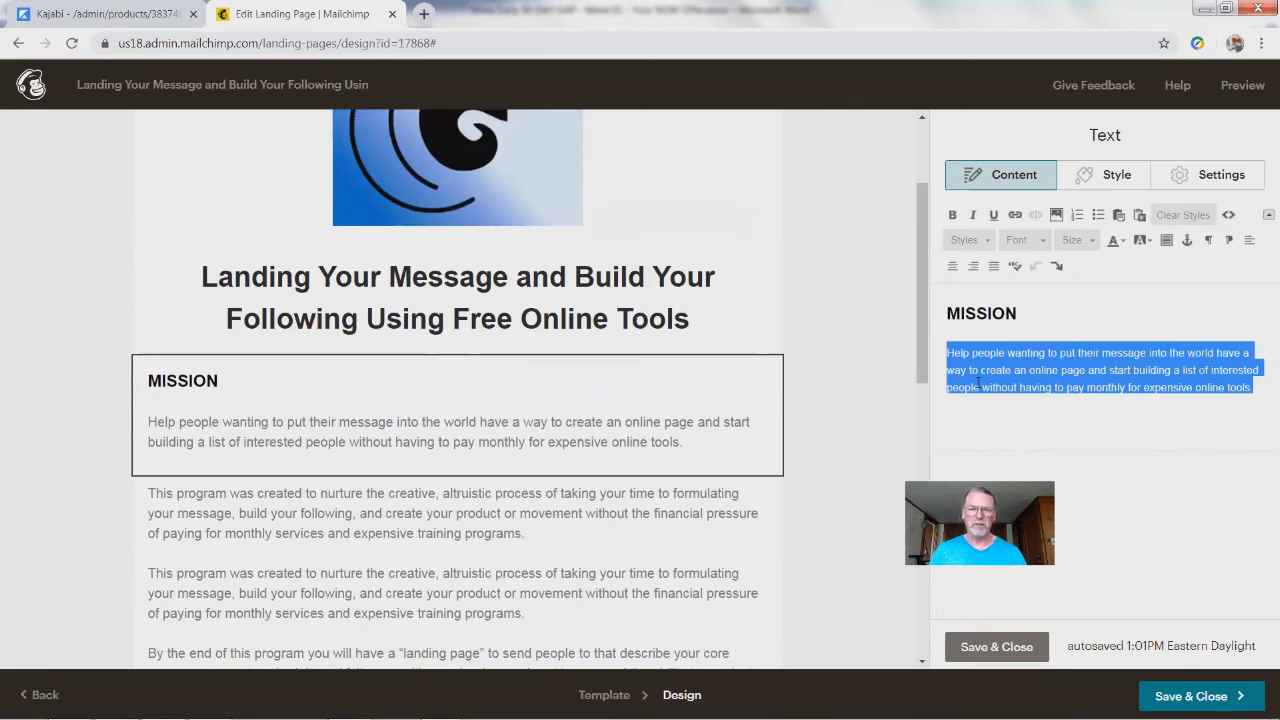
pyautogui.press('Delete')
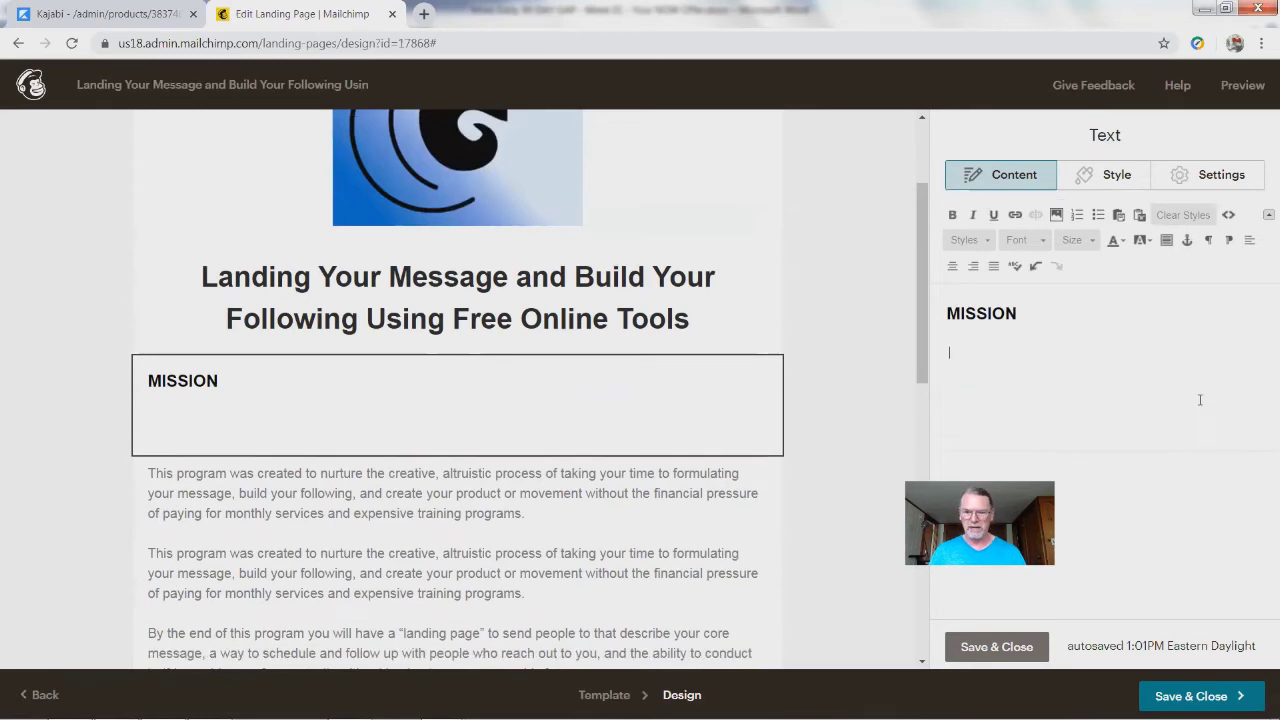
pyautogui.hotkey('ctrl', 'z')
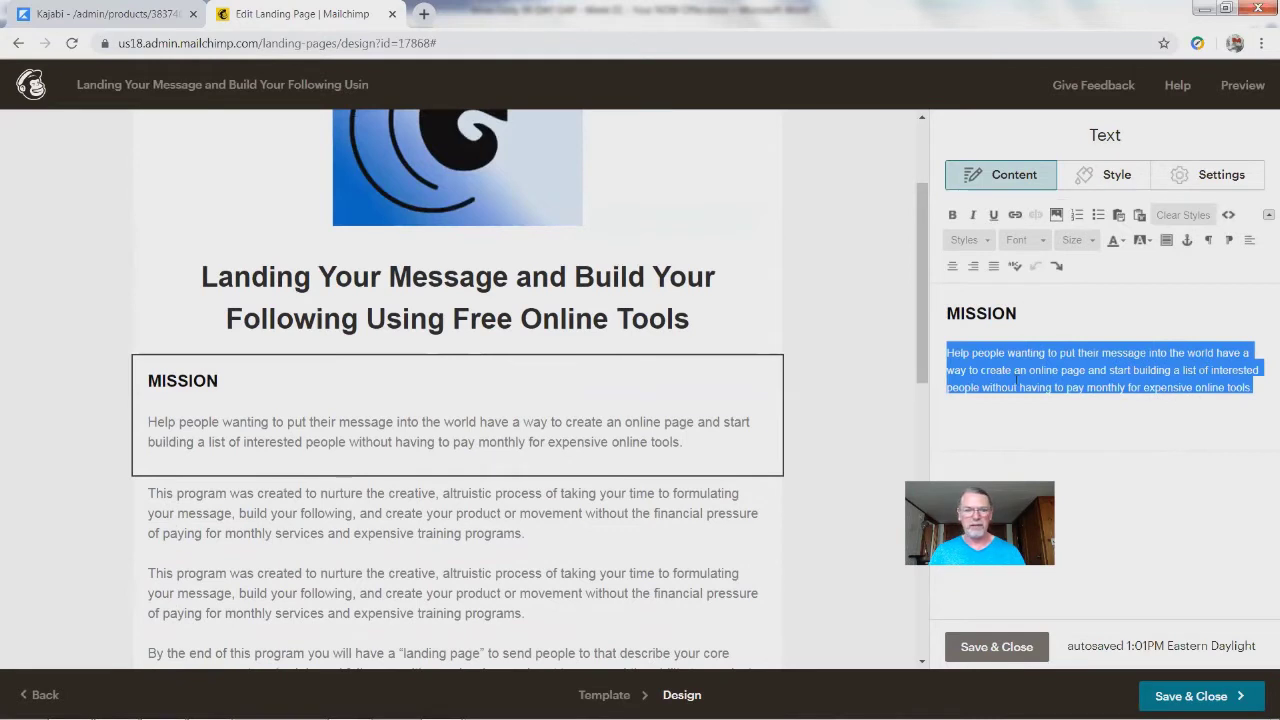
pyautogui.click(980, 421)
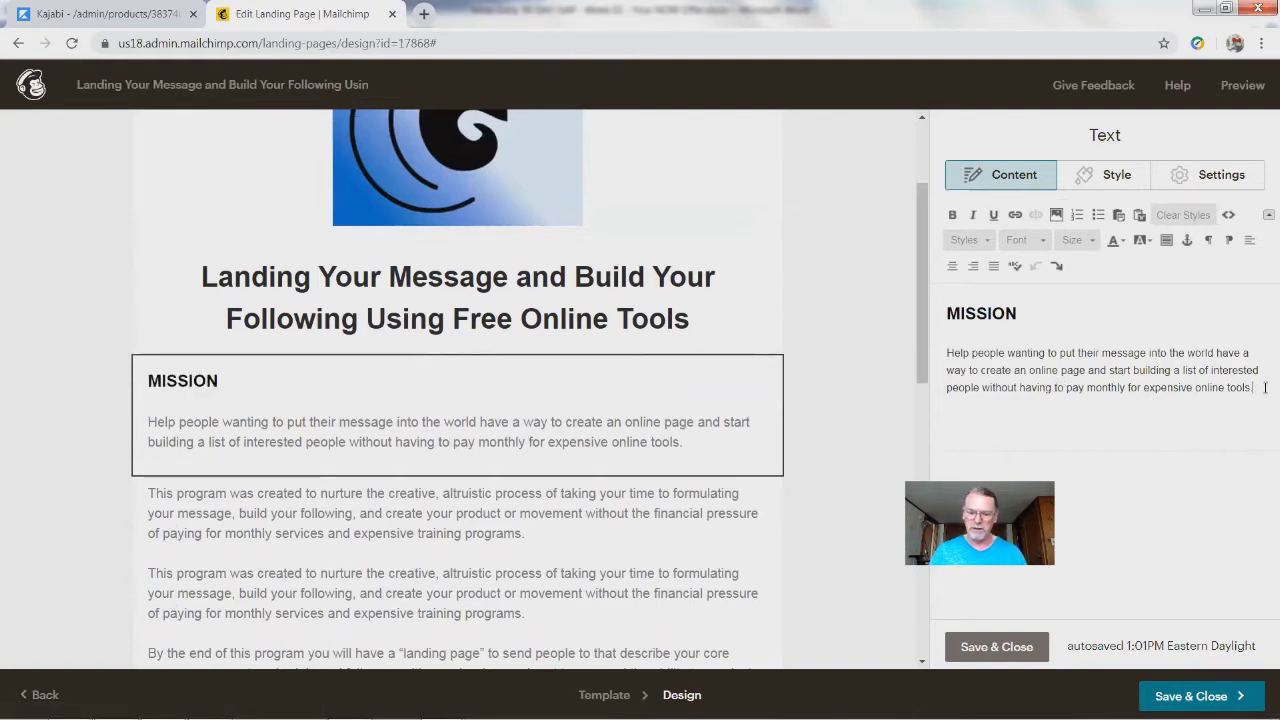
pyautogui.press('Return')
pyautogui.write('asdfasdf asdf asdf asdf')
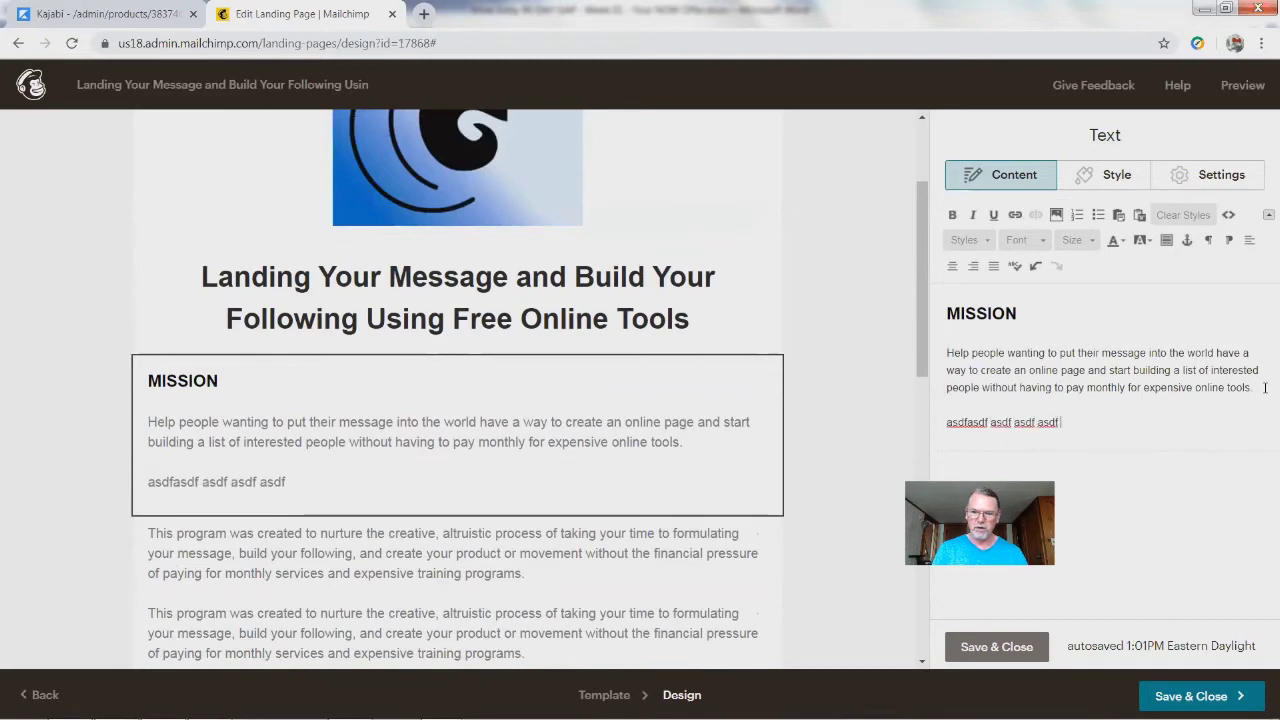
pyautogui.hotkey('ctrl', 'z')
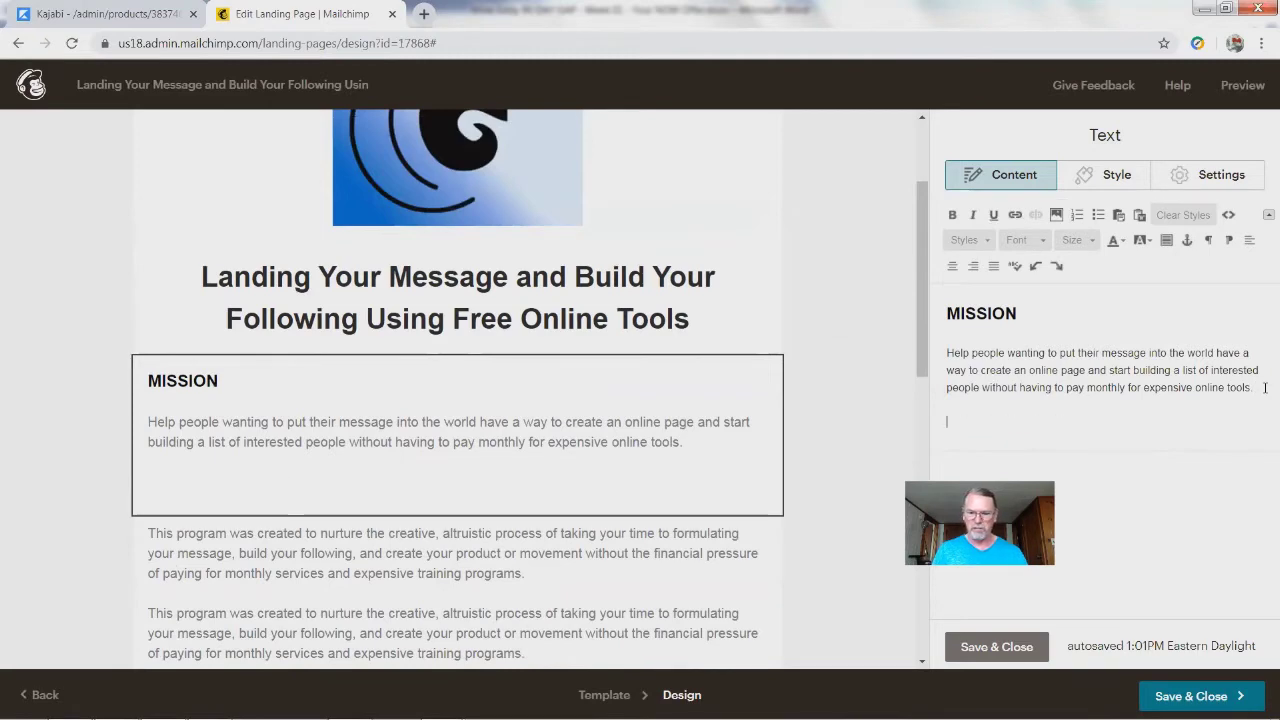
pyautogui.press('BackSpace')
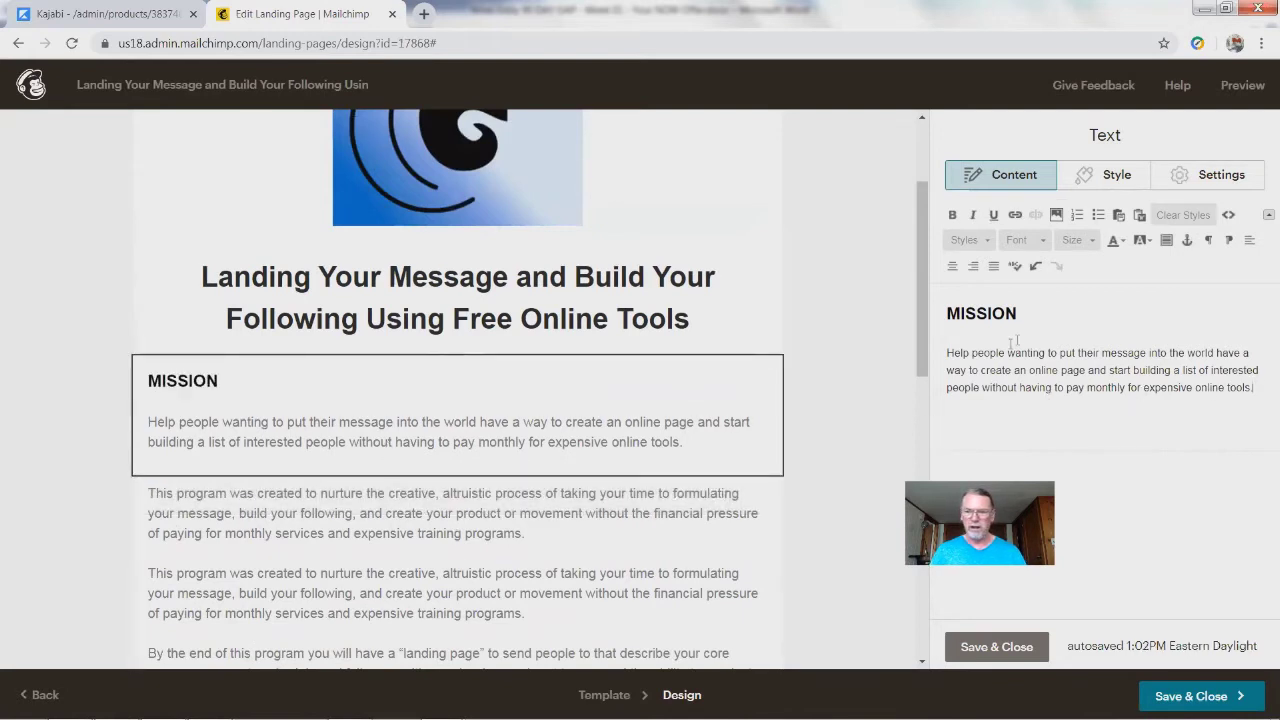
# Step: Color the whole MISSION paragraph Maroon and close the text editor
pyautogui.moveTo(1258, 392); pyautogui.dragTo(903, 352)
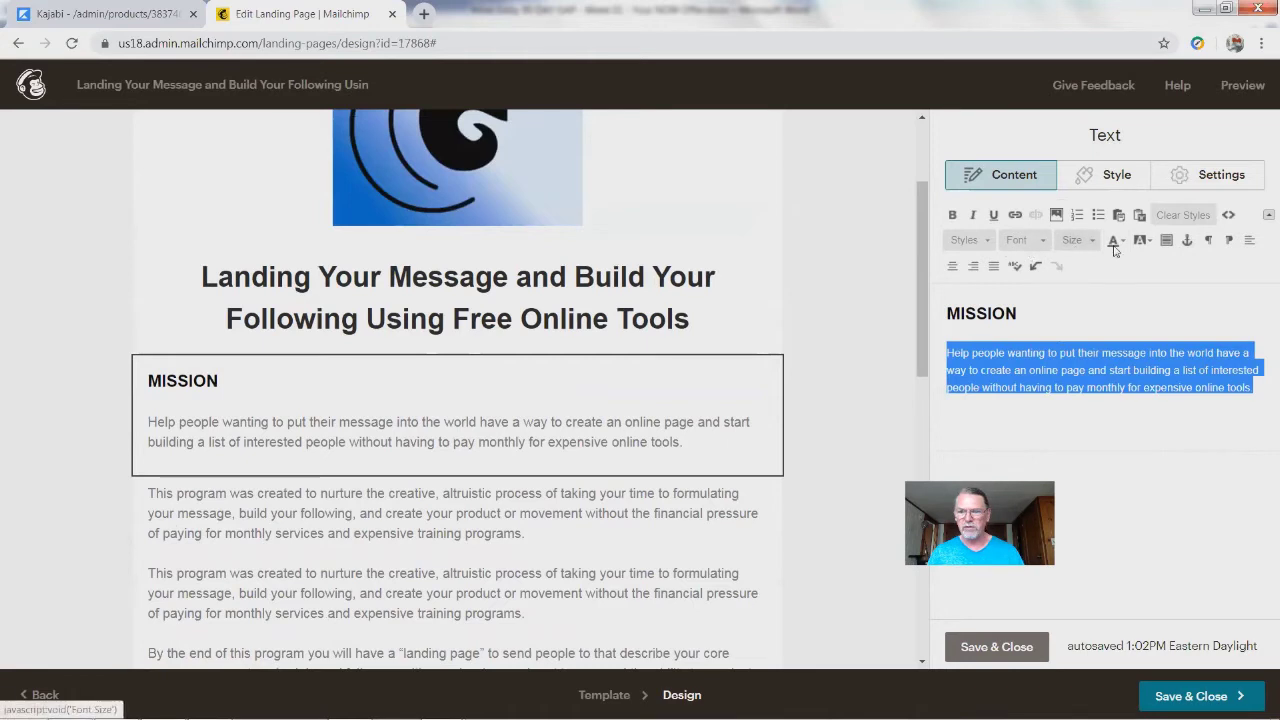
pyautogui.click(1120, 244)
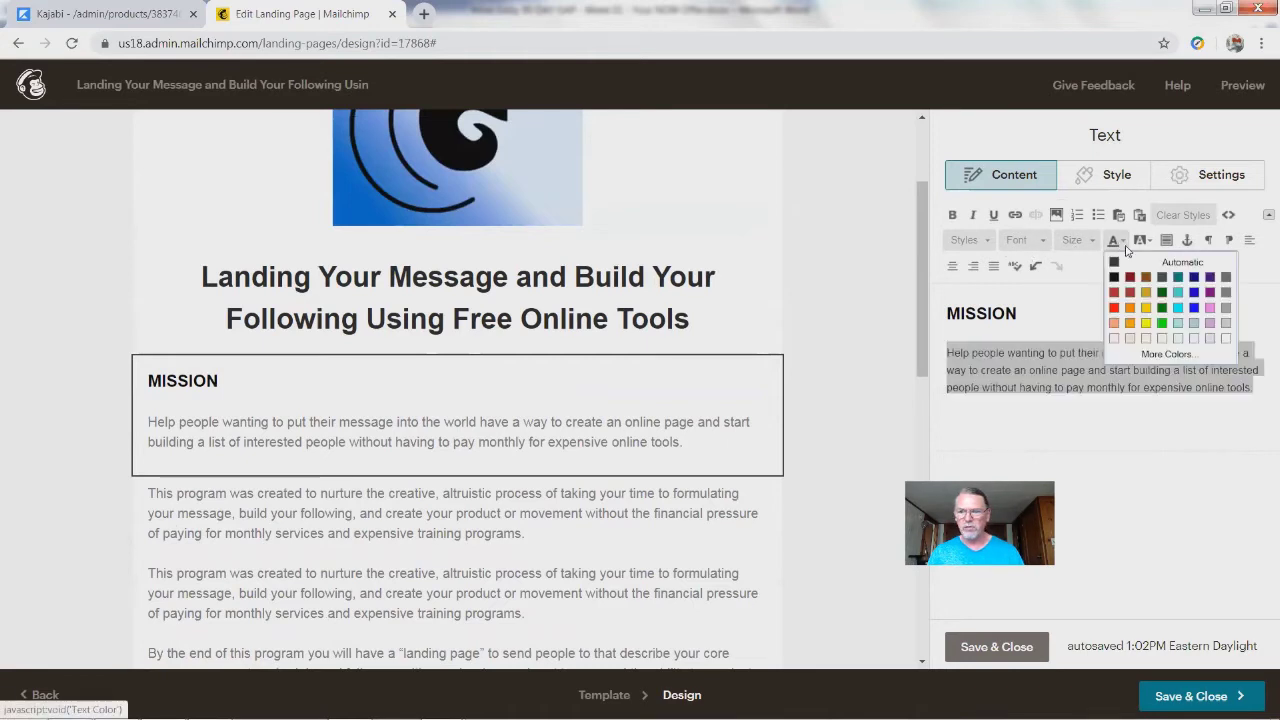
pyautogui.click(1130, 280)
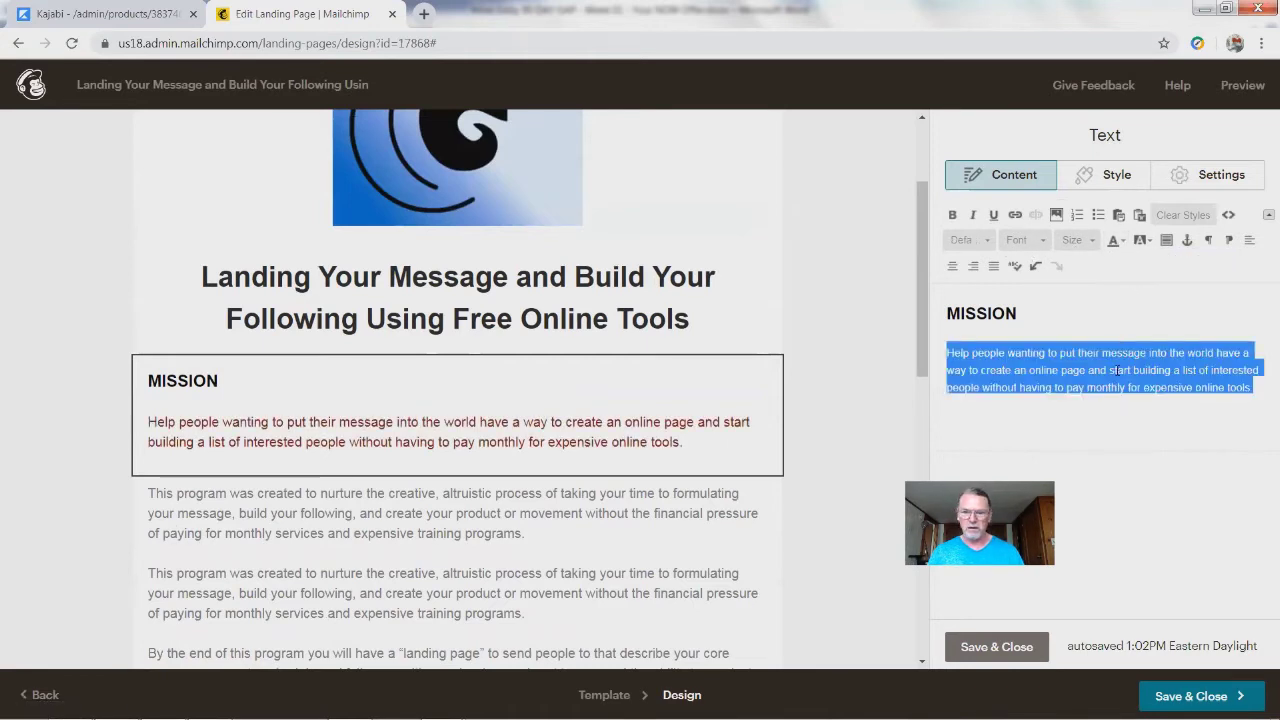
pyautogui.click(1050, 422)
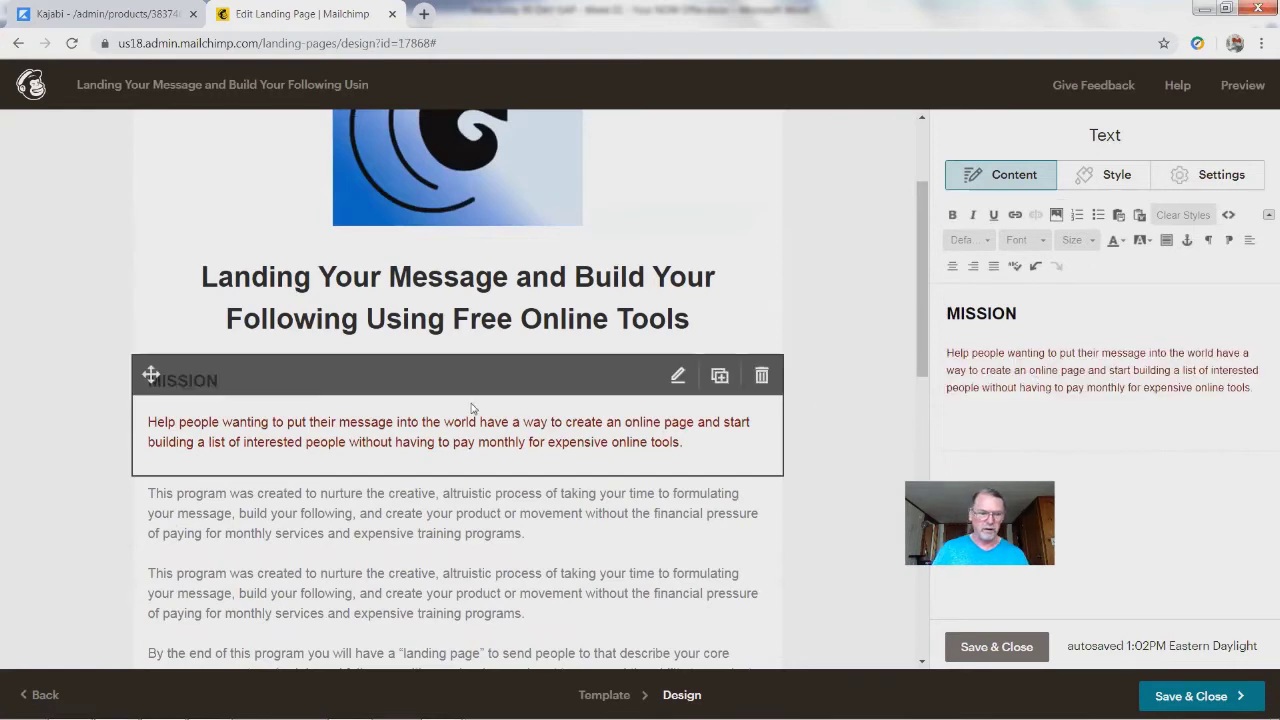
pyautogui.click(448, 545)
pyautogui.click(445, 452)
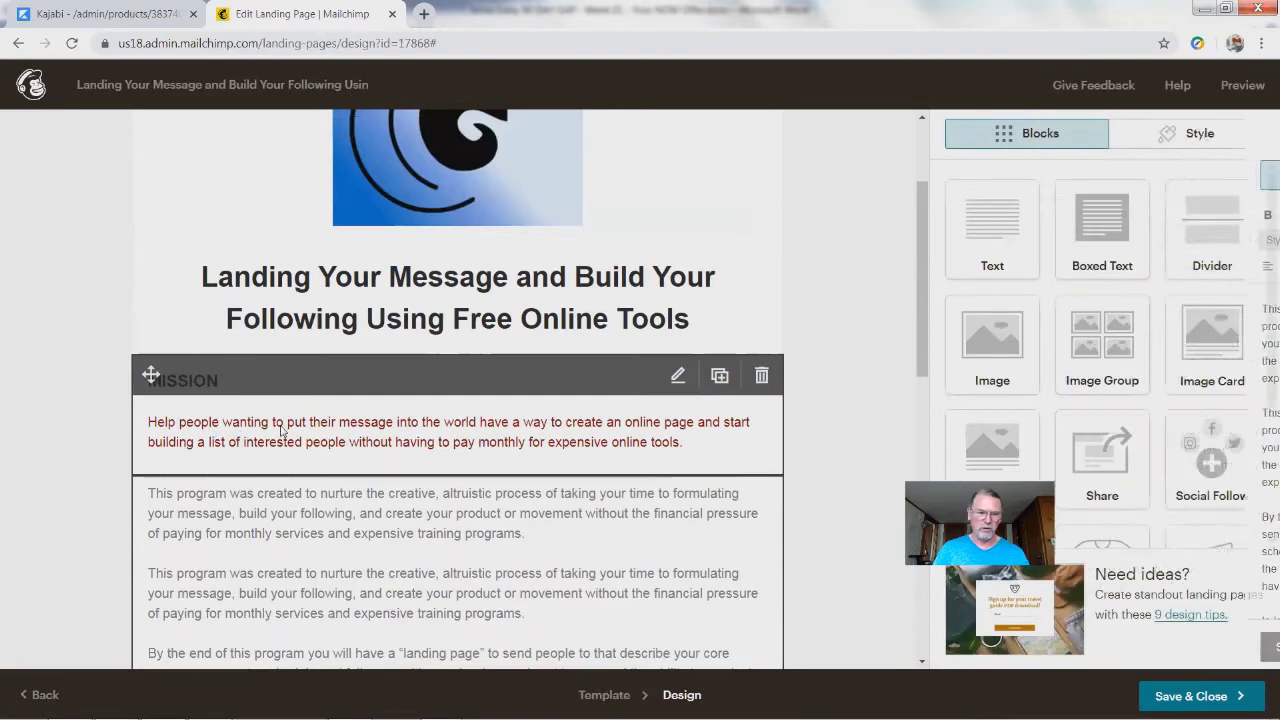
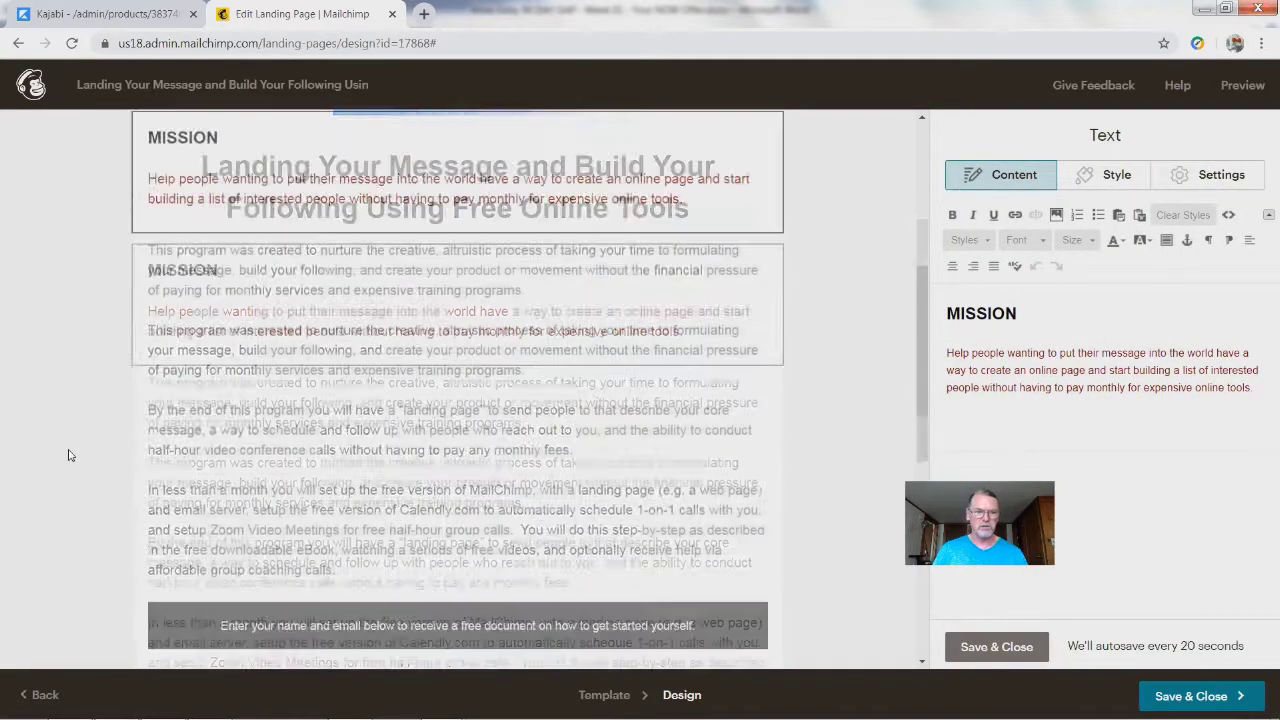
# Step: Check the description paragraphs and signup prompt box, then Save & Close the editing
pyautogui.click(112, 483)
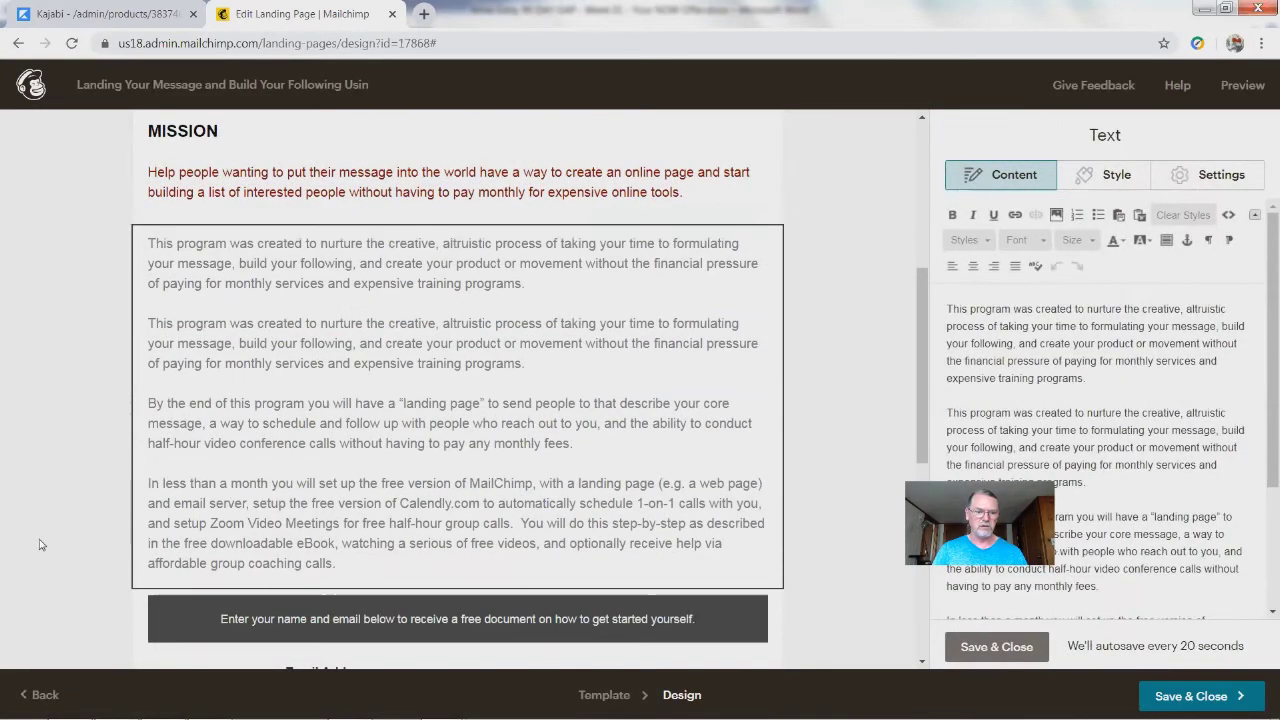
pyautogui.scroll(-3, 300, 378)
pyautogui.click(300, 378)
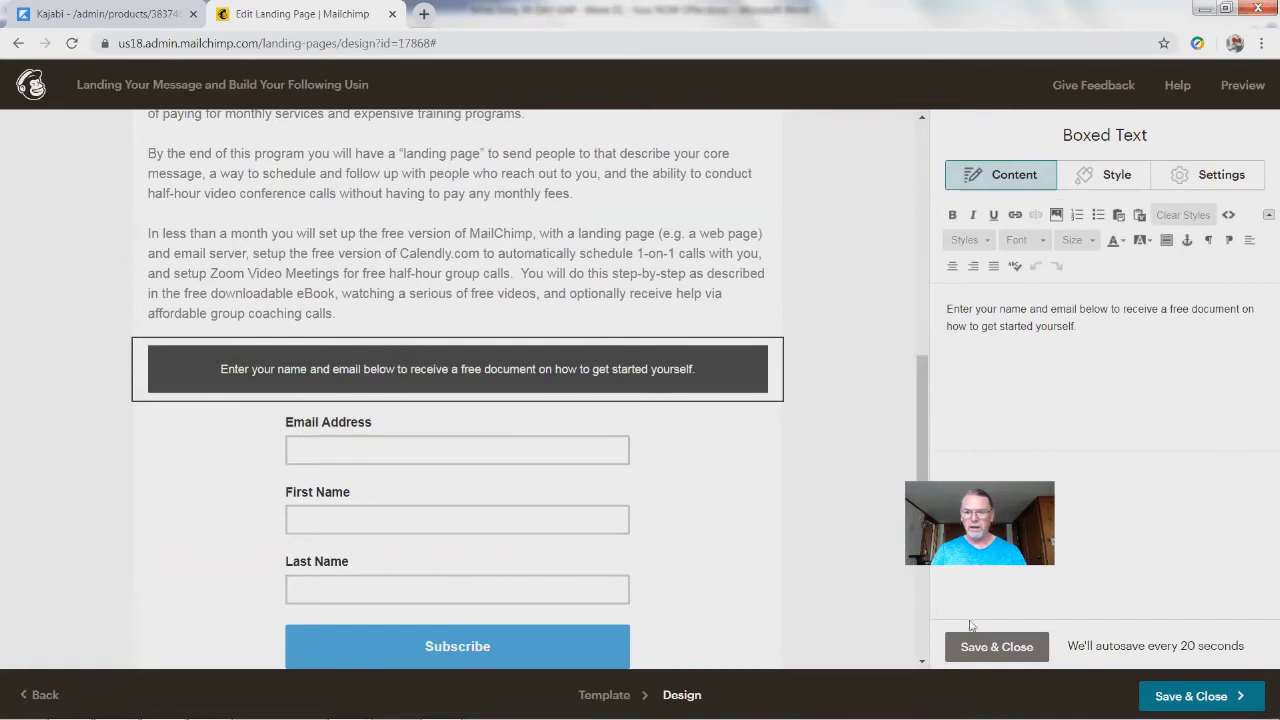
pyautogui.click(988, 647)
pyautogui.scroll(7, 866, 278)
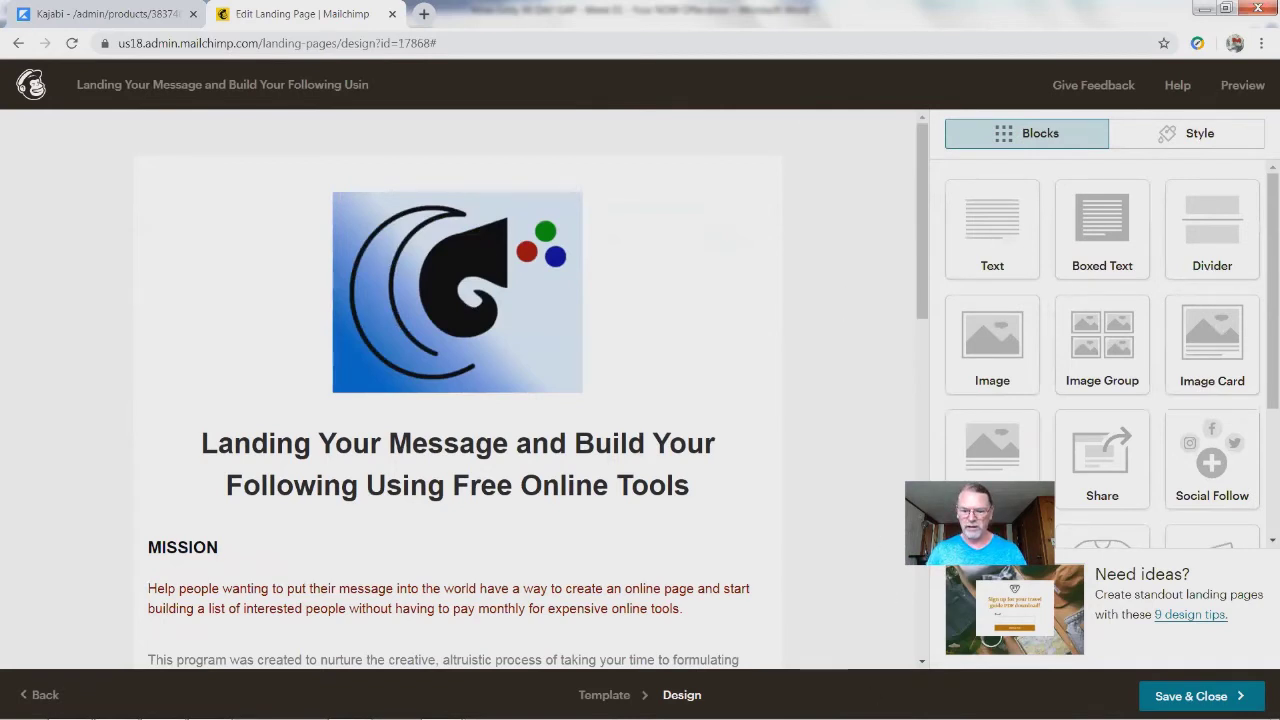
# Step: Preview the landing page on desktop and scroll down to the signup form
pyautogui.click(1243, 86)
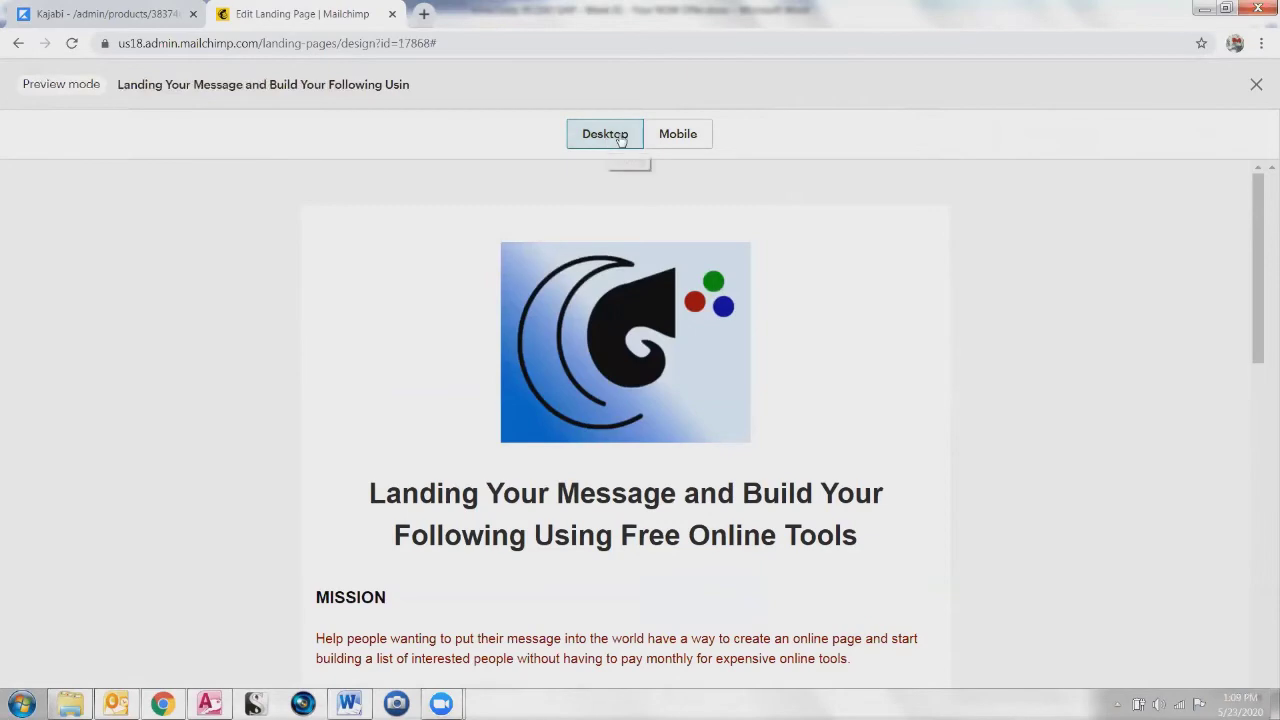
pyautogui.scroll(-3, 580, 366)
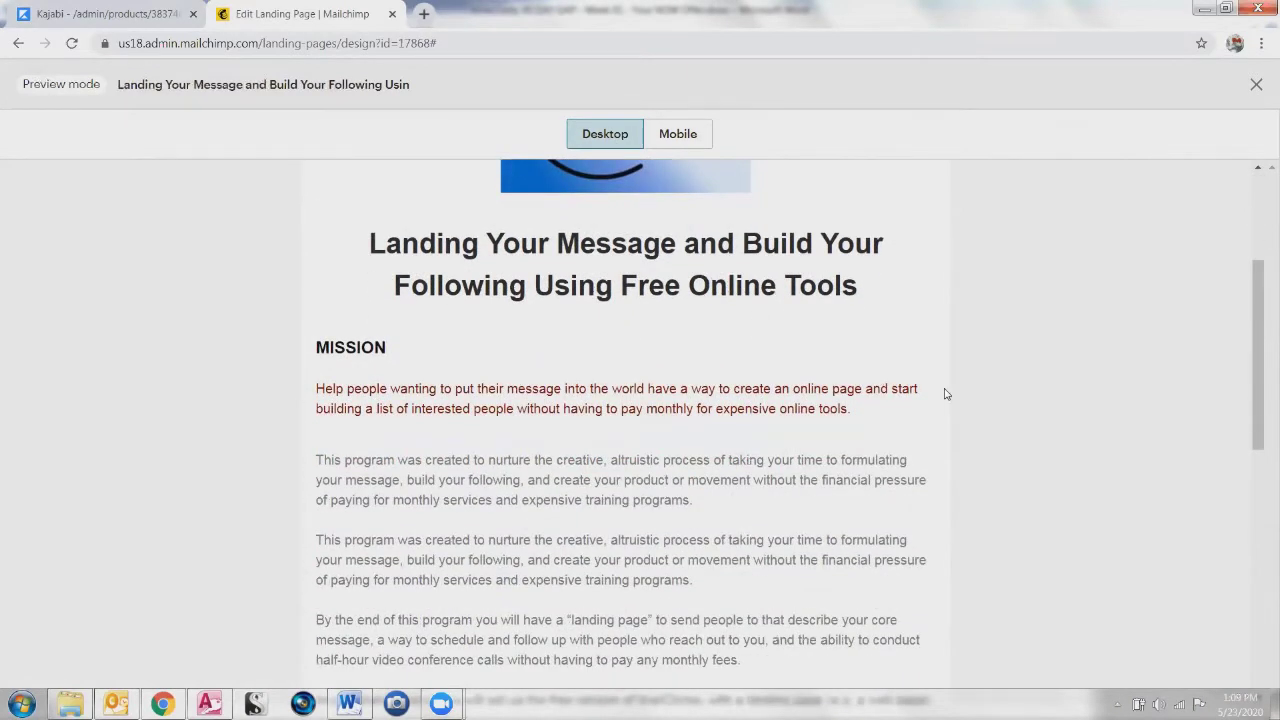
pyautogui.scroll(-5, 945, 394)
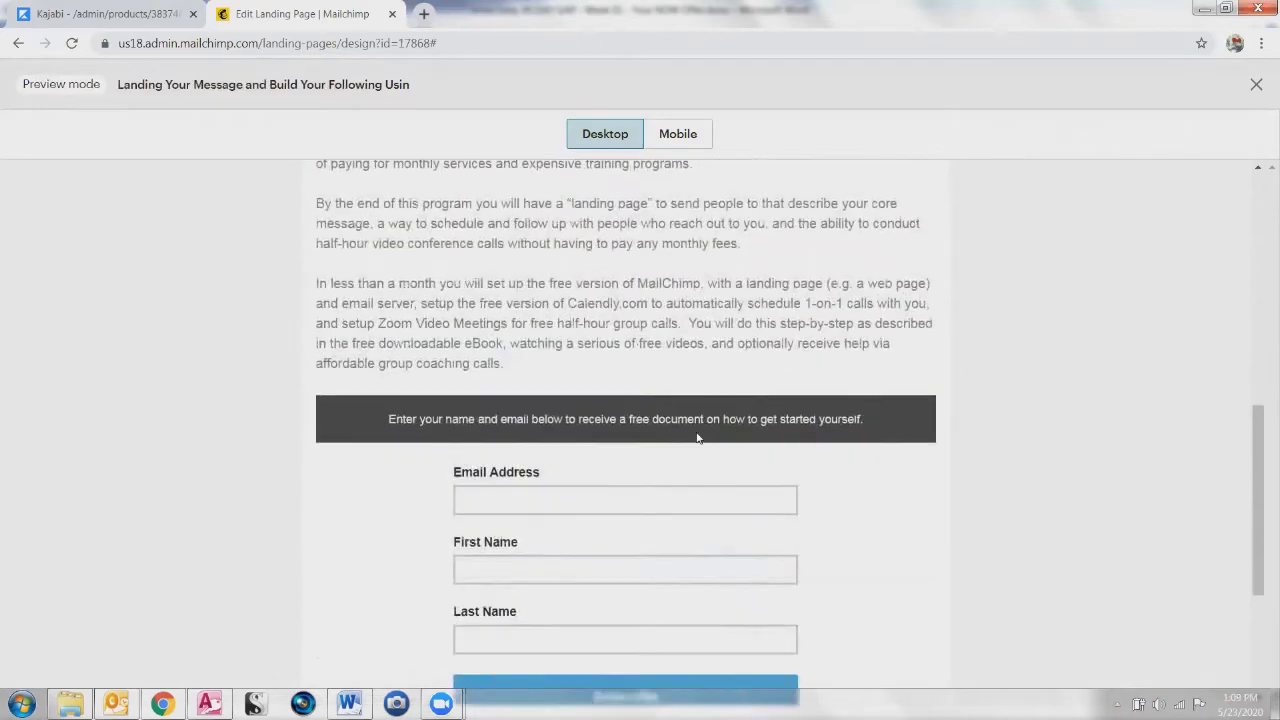
pyautogui.scroll(5, 329, 333)
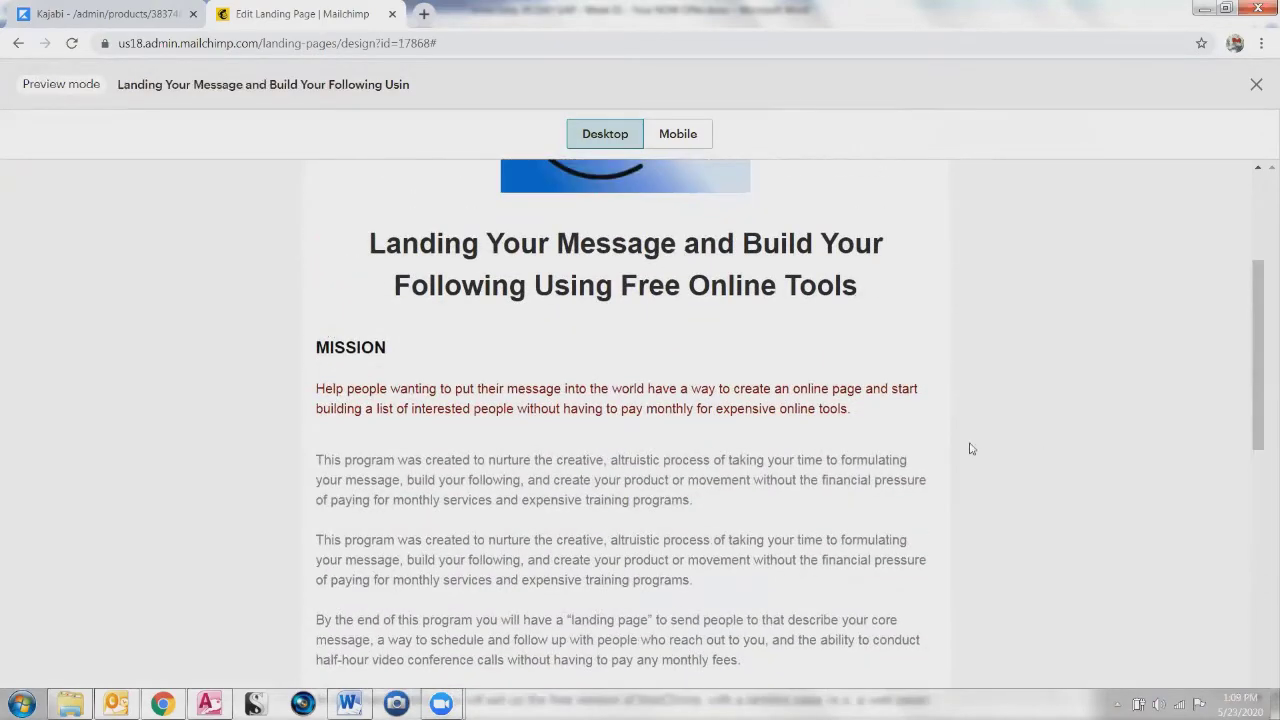
pyautogui.scroll(-2, 620, 528)
pyautogui.moveTo(390, 435); pyautogui.dragTo(517, 521)
pyautogui.scroll(-2, 640, 552)
pyautogui.scroll(5, 448, 563)
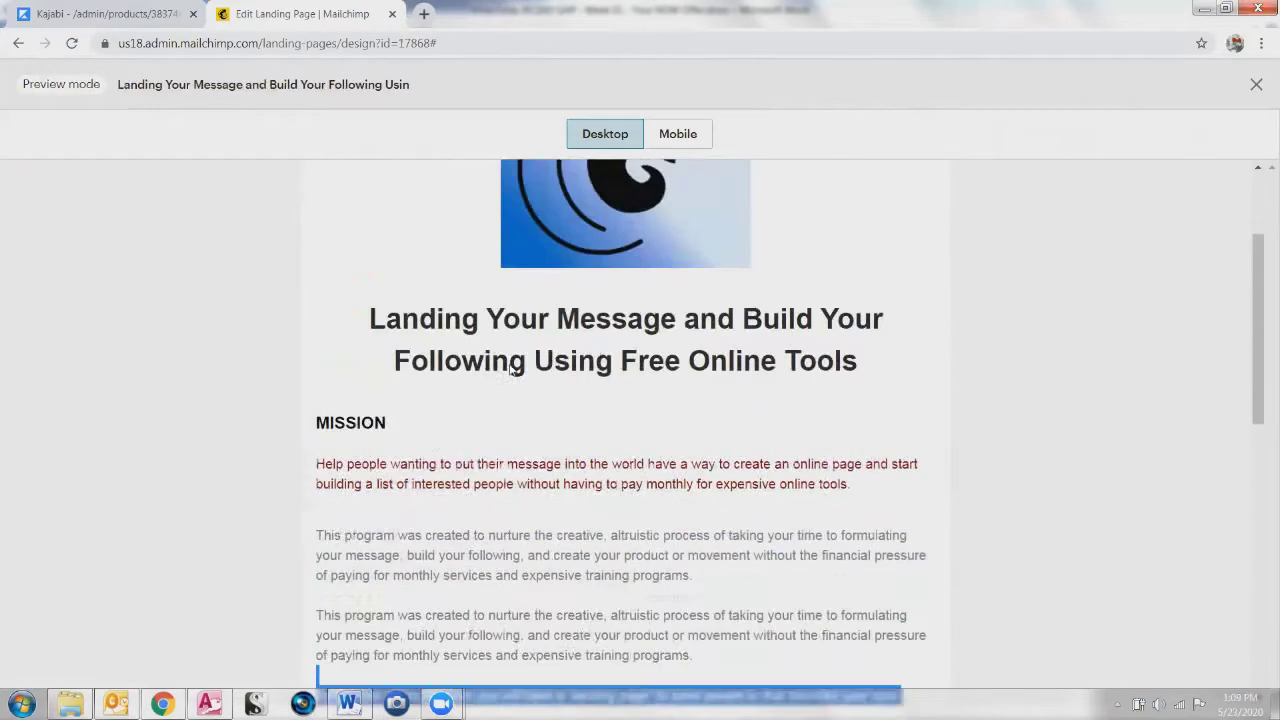
pyautogui.click(470, 563)
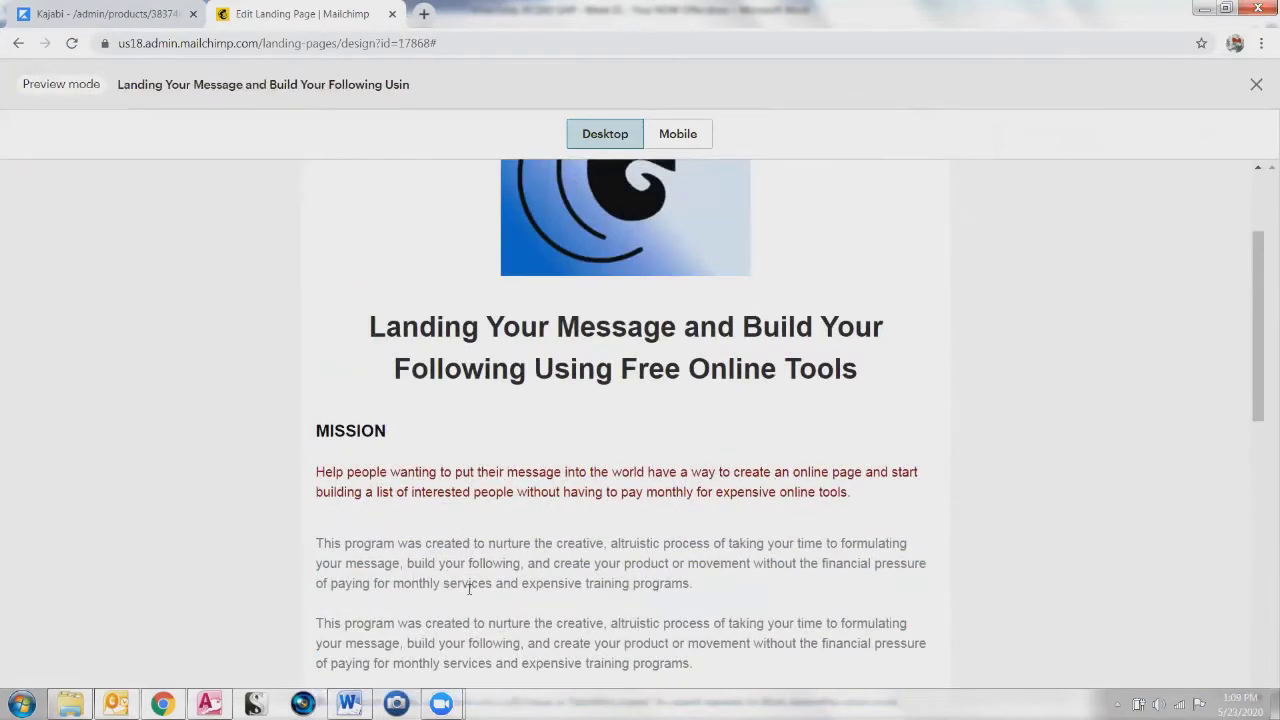
pyautogui.scroll(-4, 584, 622)
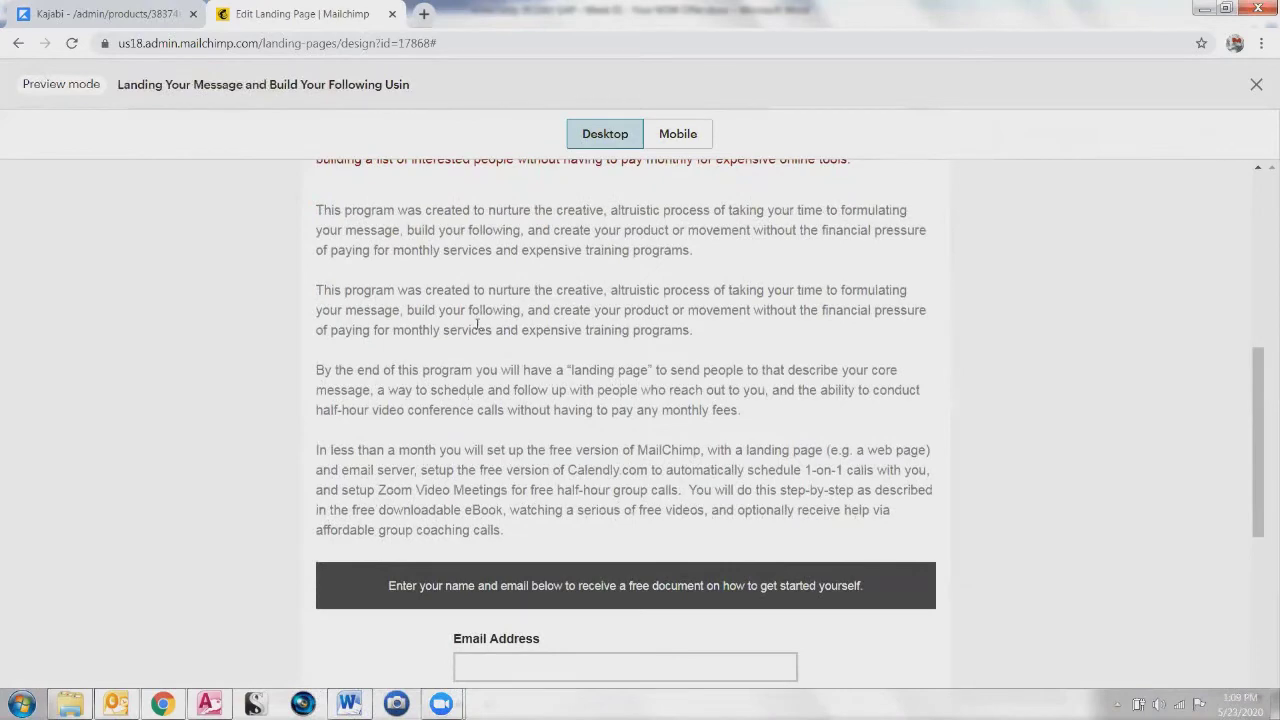
pyautogui.scroll(-3, 462, 467)
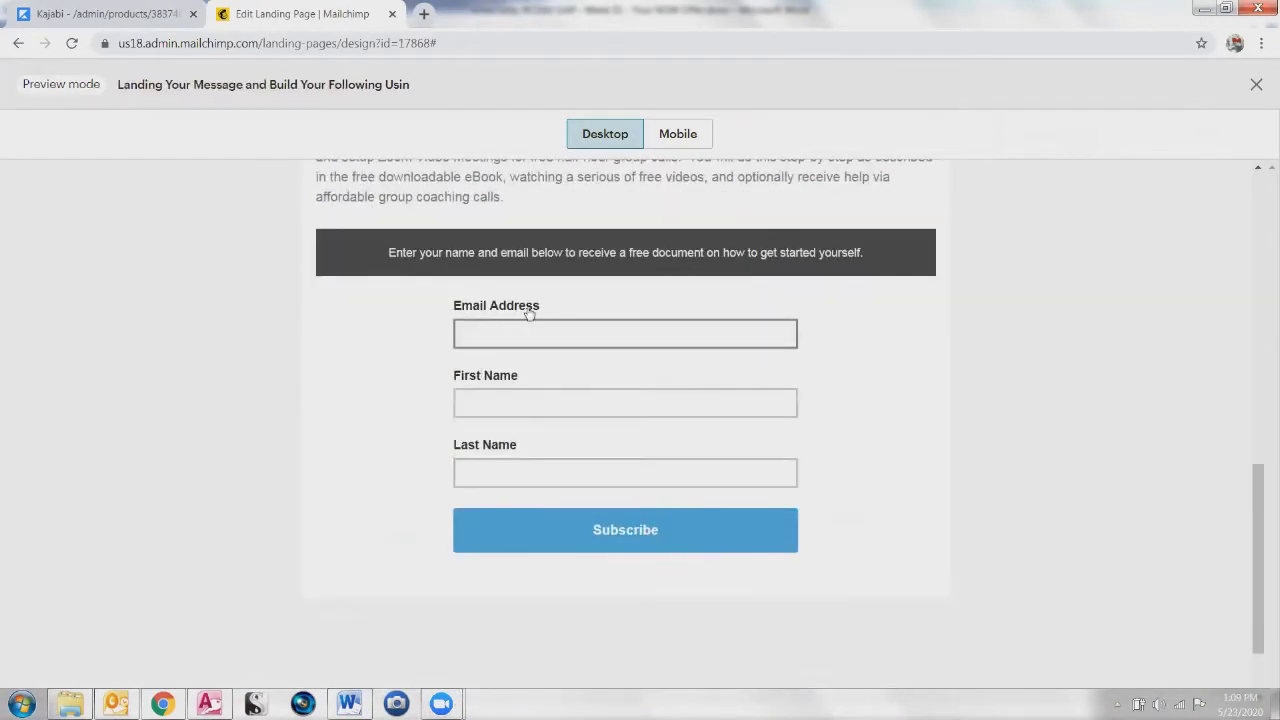
# Step: Leave the Email Address field empty to trigger its required-field message
pyautogui.click(597, 336)
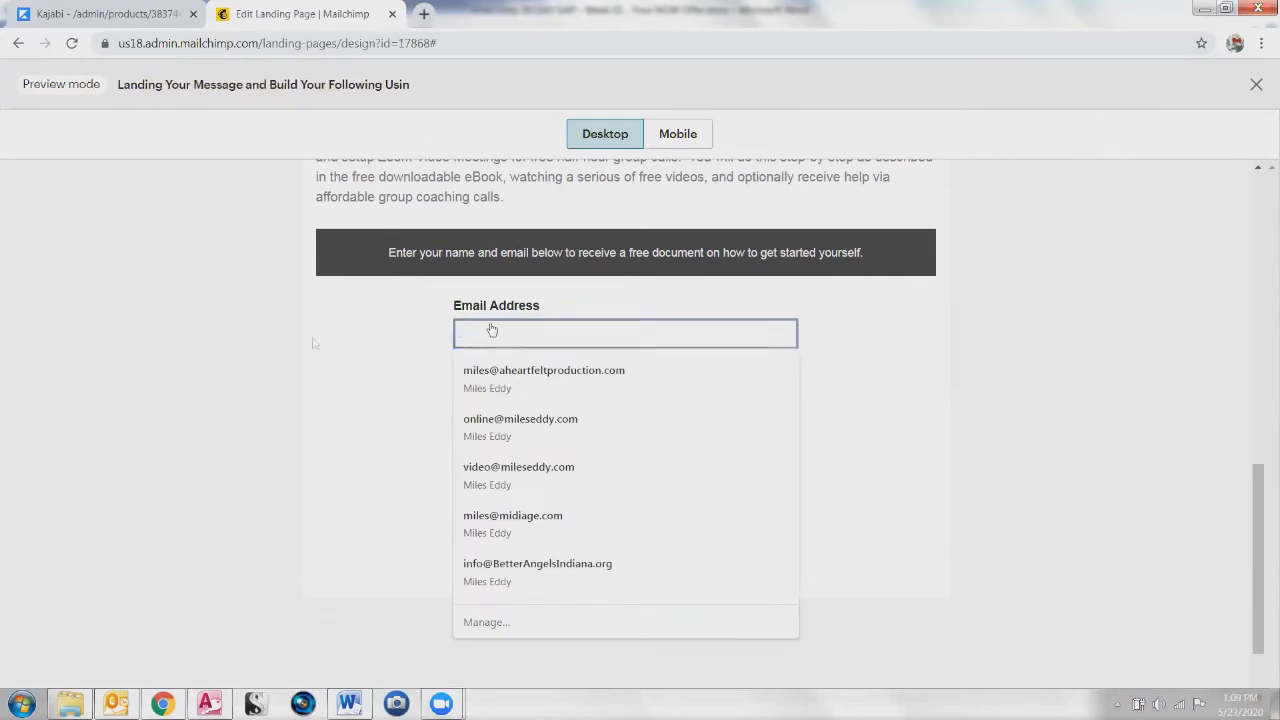
pyautogui.click(146, 346)
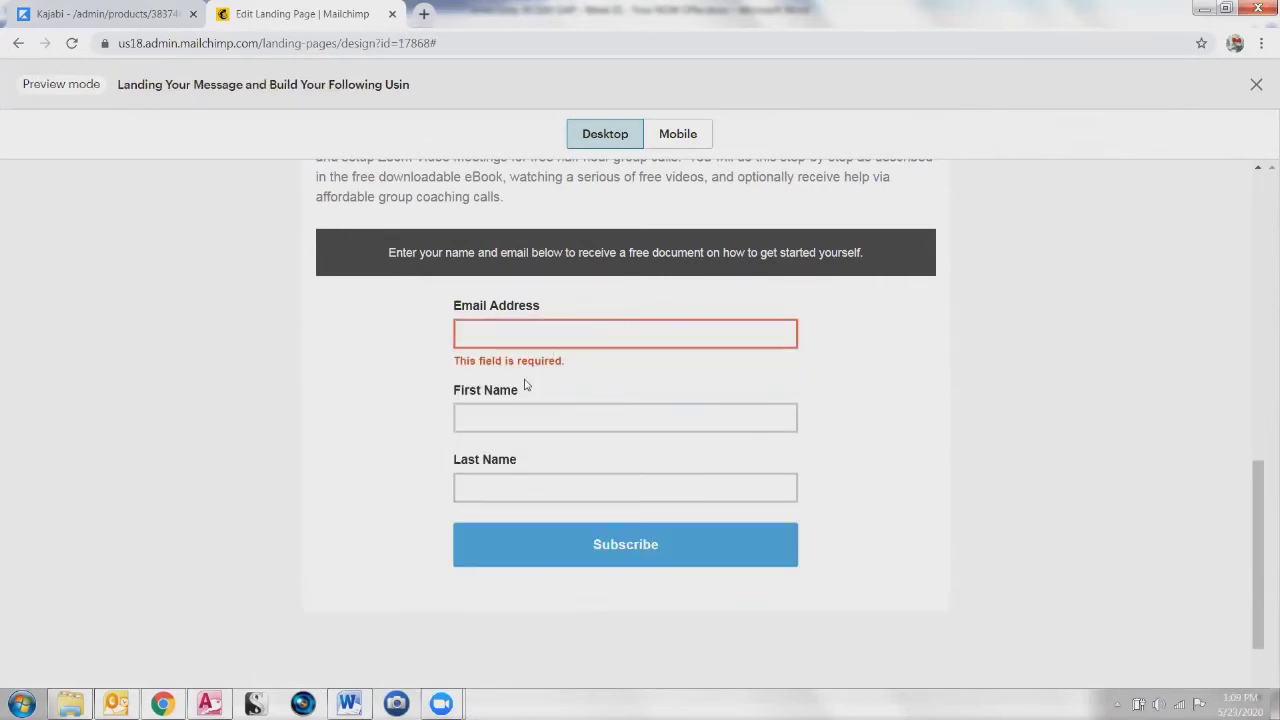
pyautogui.click(500, 420)
pyautogui.click(505, 336)
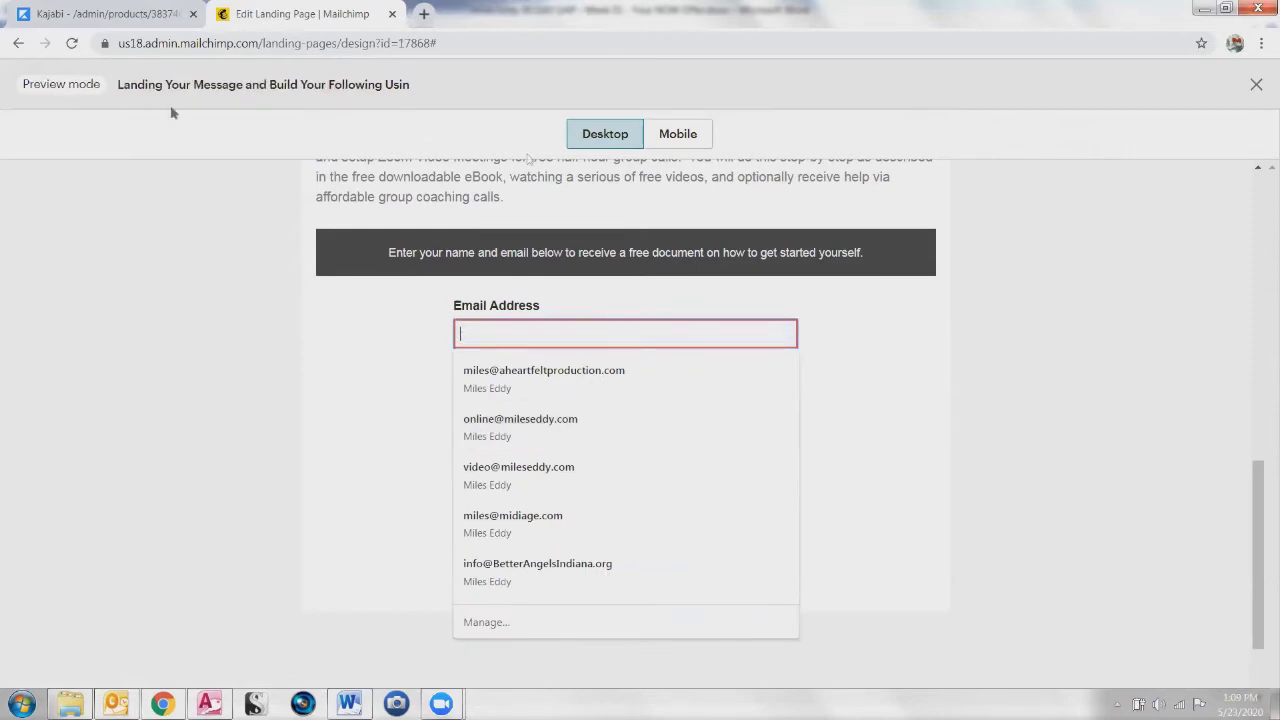
# Step: Exit preview and return to the Let's get started dashboard via the Mailchimp logo
pyautogui.click(1257, 85)
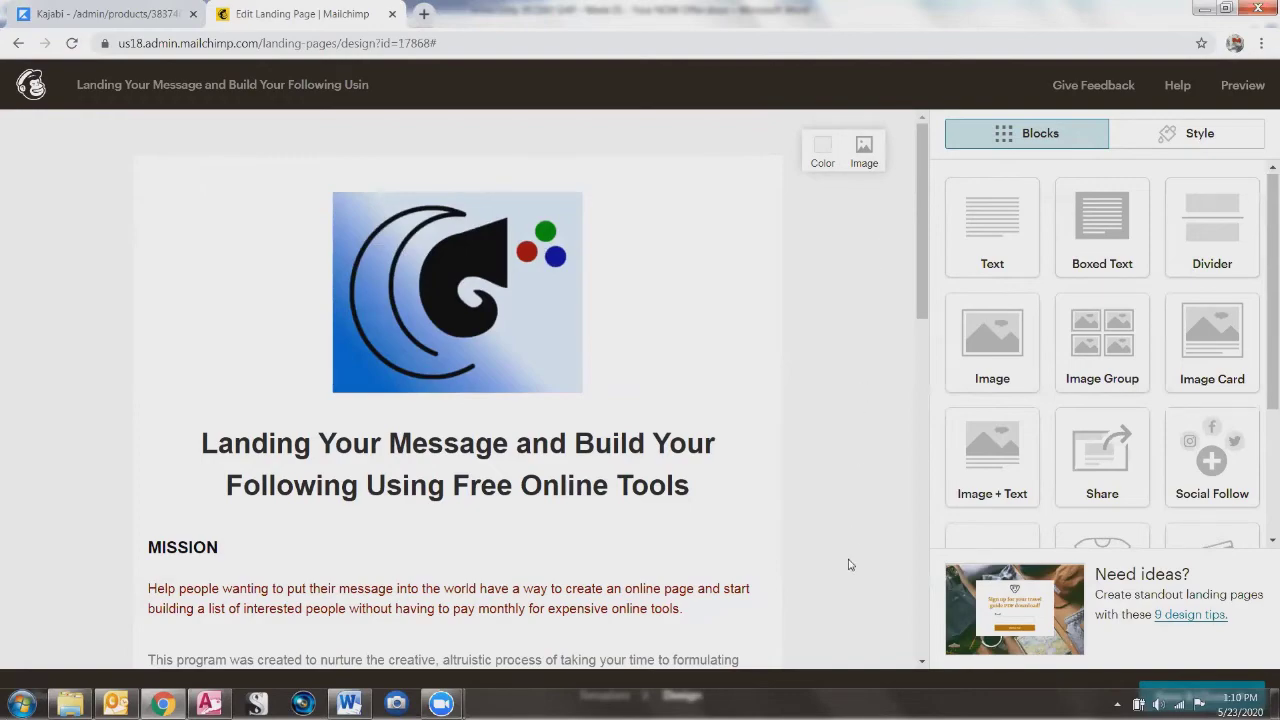
pyautogui.scroll(-10, 857, 480)
pyautogui.scroll(-3, 858, 462)
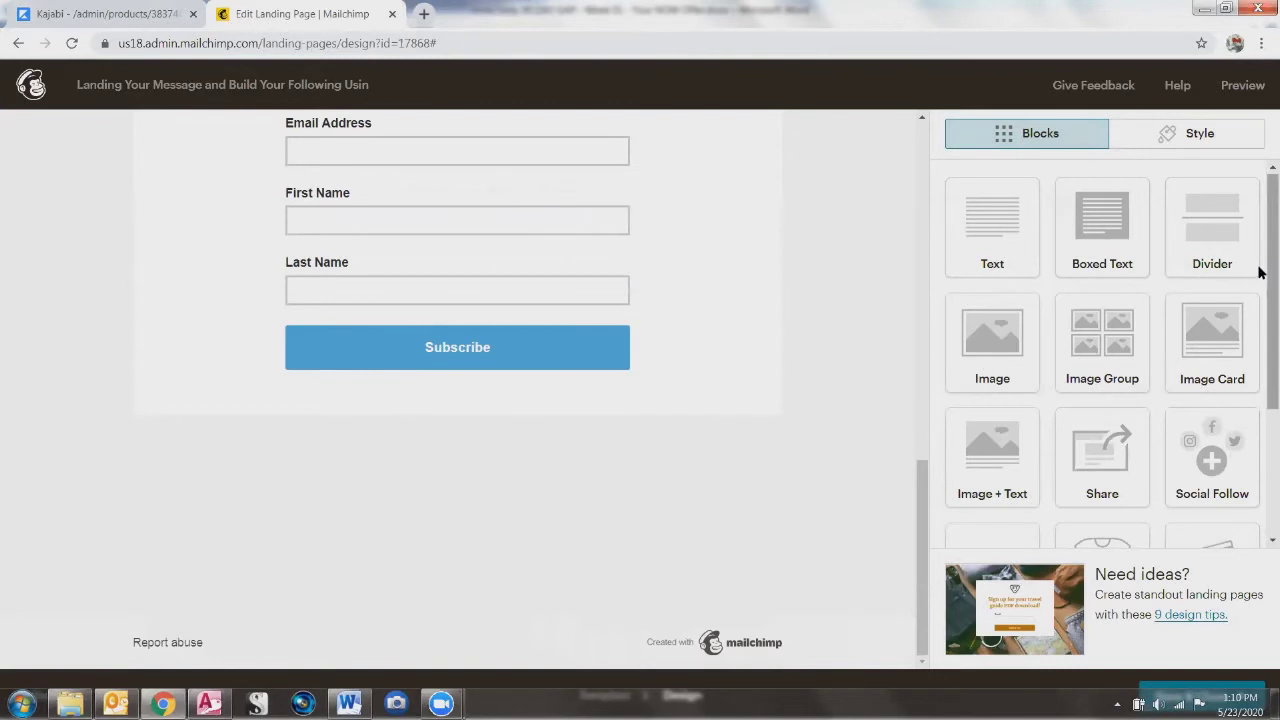
pyautogui.moveTo(1260, 186); pyautogui.dragTo(1262, 100)
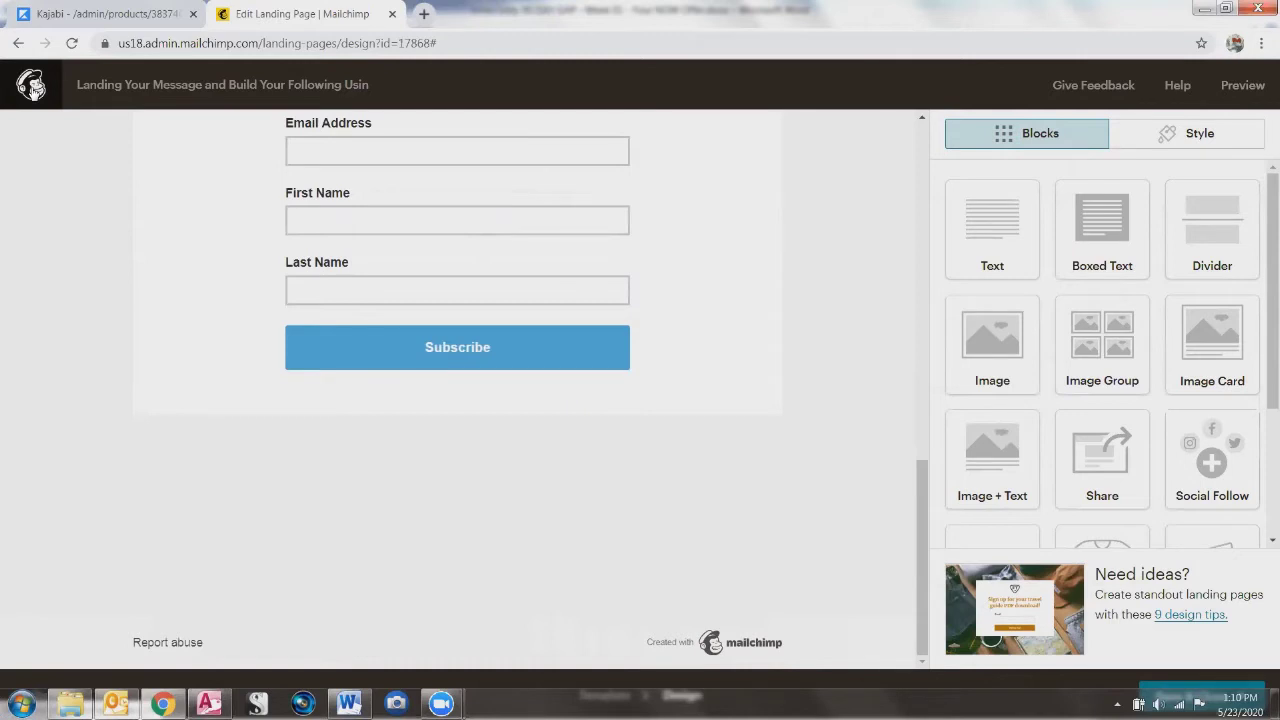
pyautogui.click(33, 88)
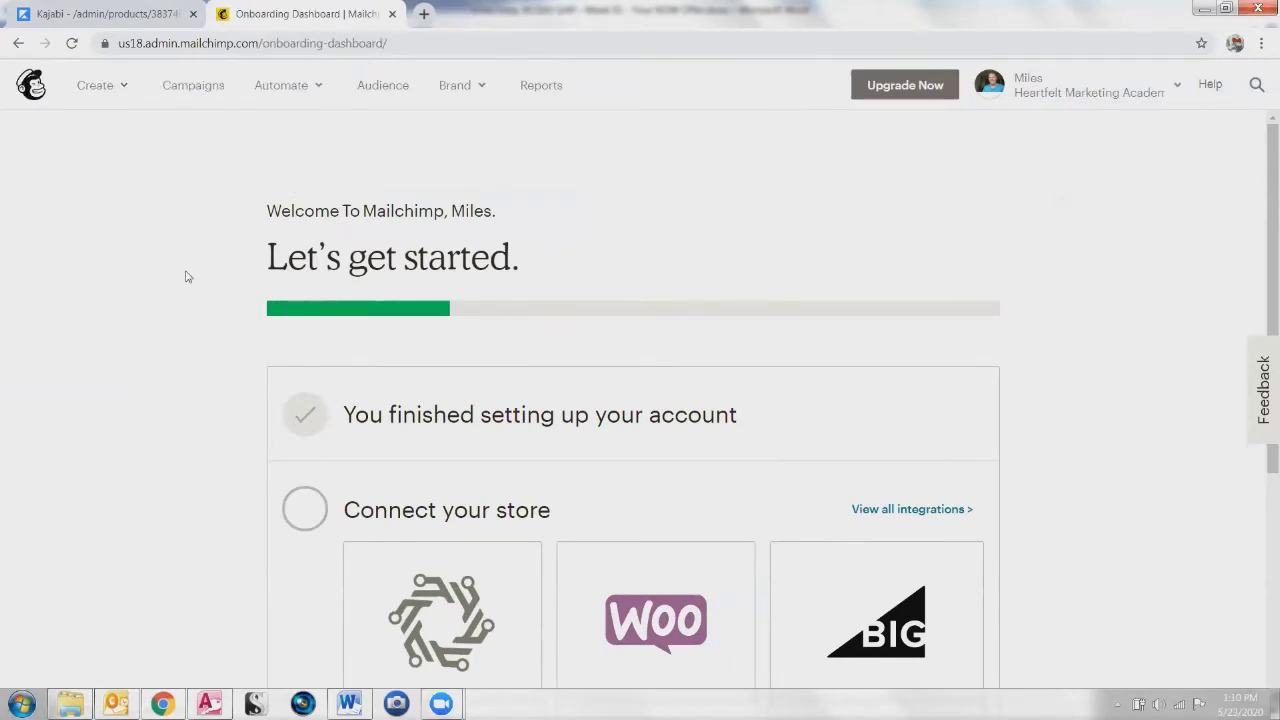
# Step: Reload the dashboard, look through the Create menu, and go to the Campaigns list
pyautogui.scroll(-3, 287, 299)
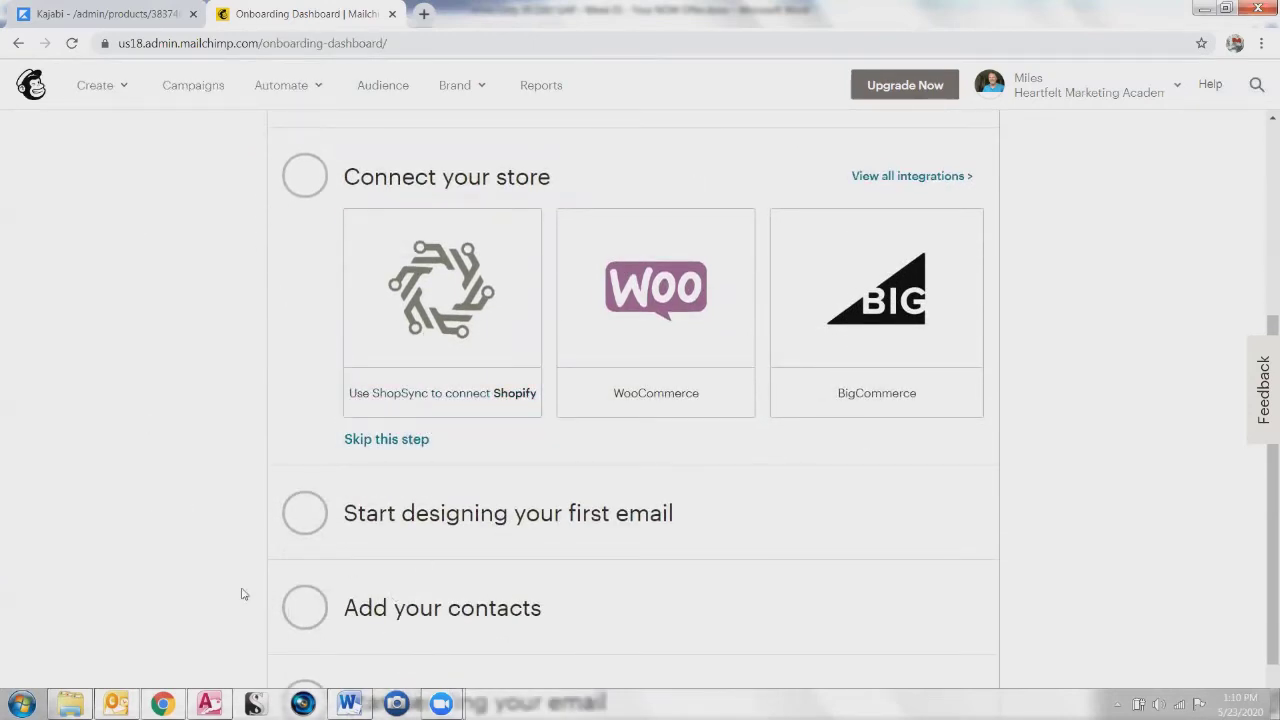
pyautogui.scroll(-1, 200, 543)
pyautogui.scroll(5, 300, 443)
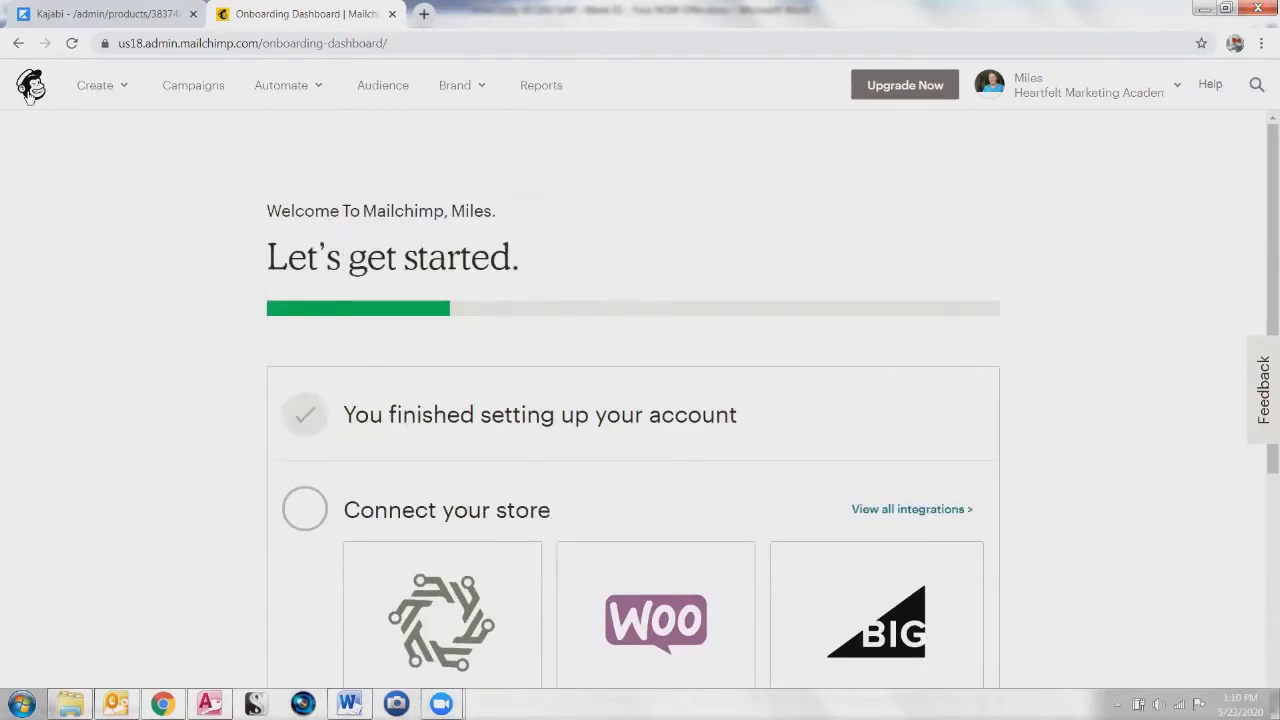
pyautogui.click(31, 87)
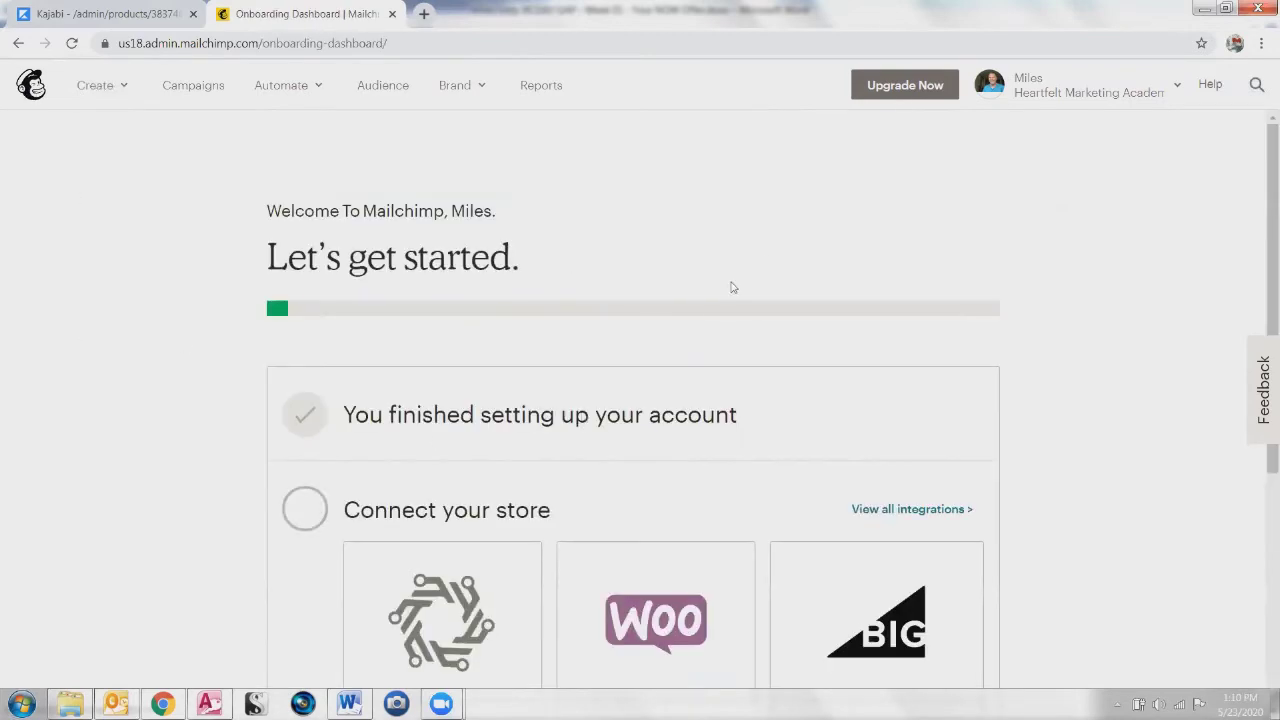
pyautogui.scroll(-1, 238, 542)
pyautogui.scroll(-3, 238, 542)
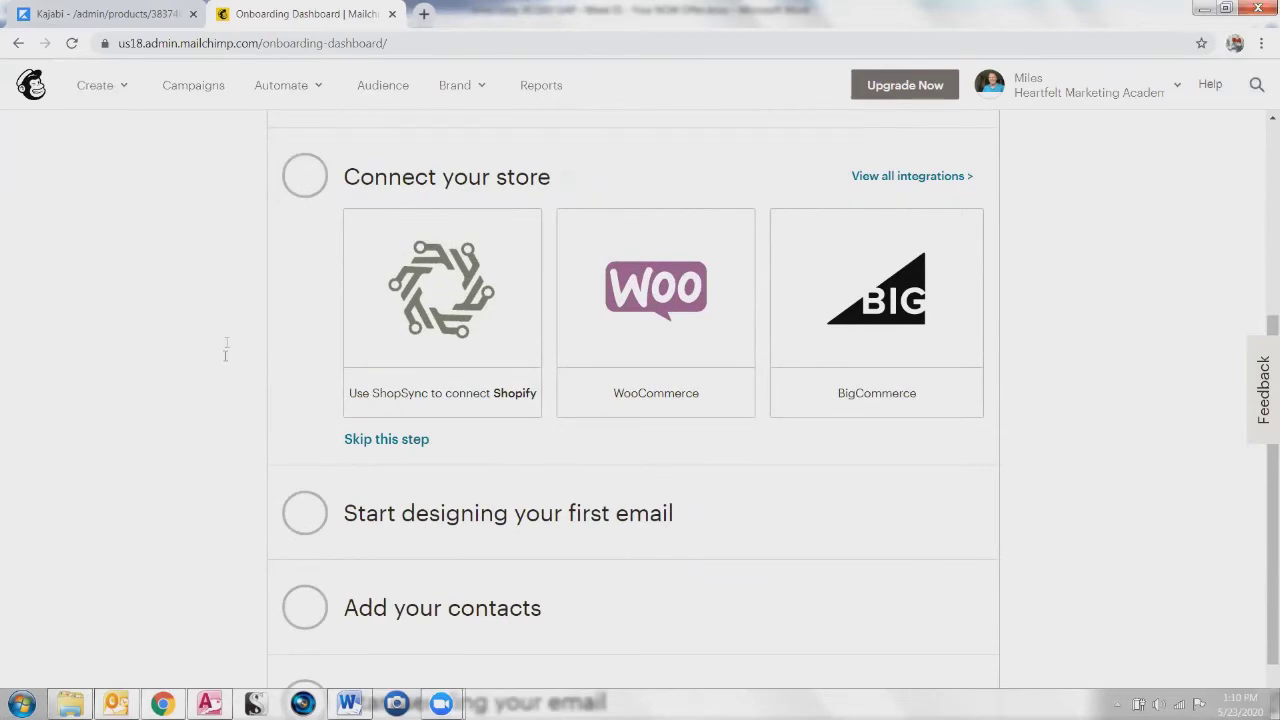
pyautogui.scroll(3, 232, 450)
pyautogui.scroll(-4, 233, 555)
pyautogui.scroll(4, 215, 480)
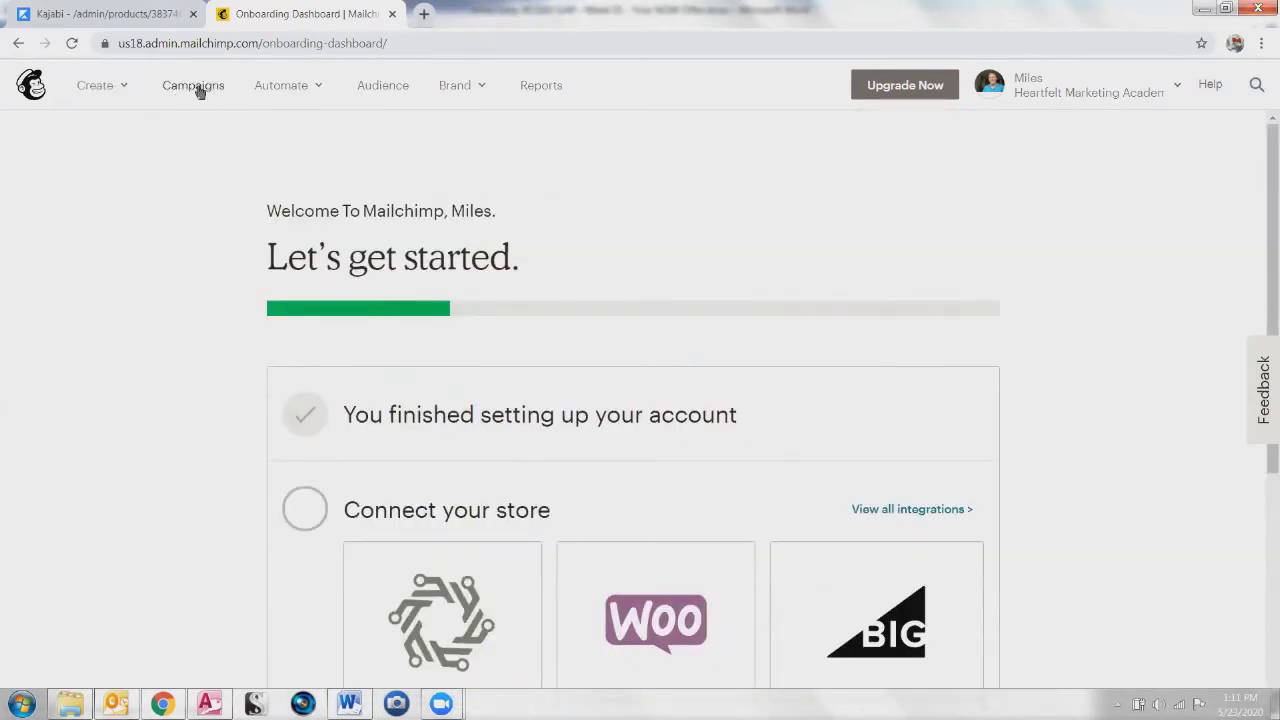
pyautogui.click(94, 89)
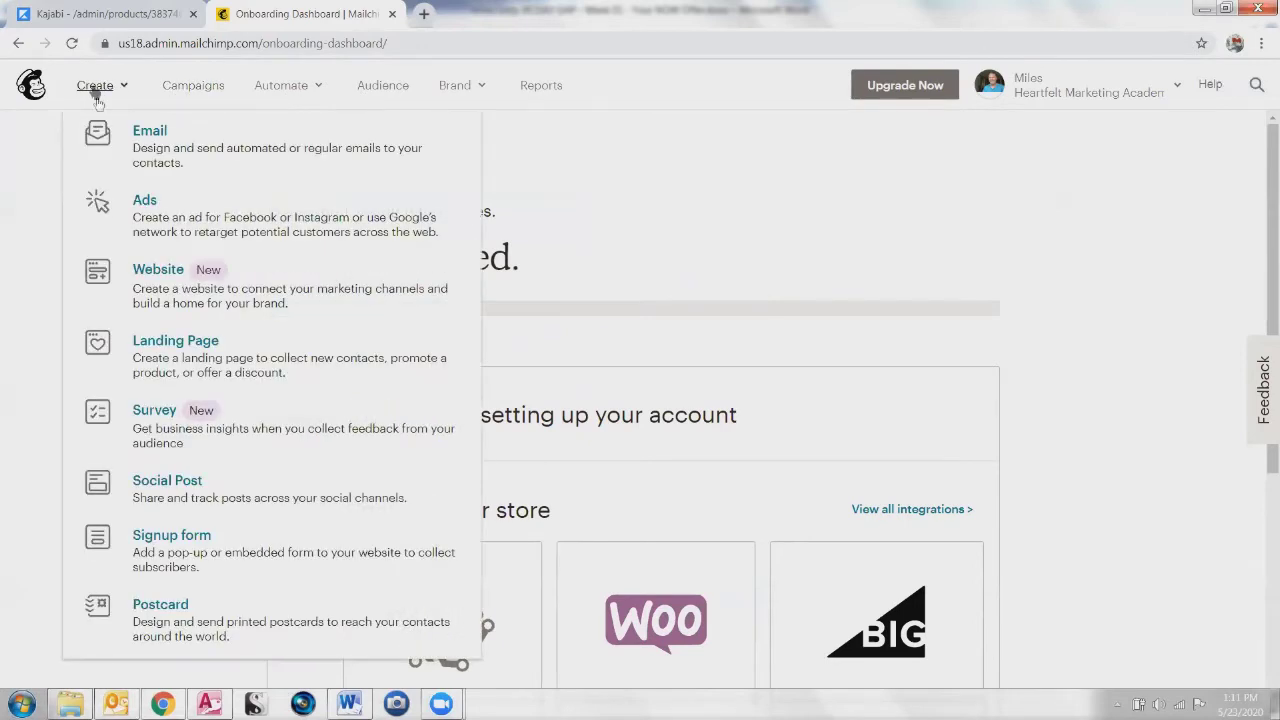
pyautogui.click(205, 90)
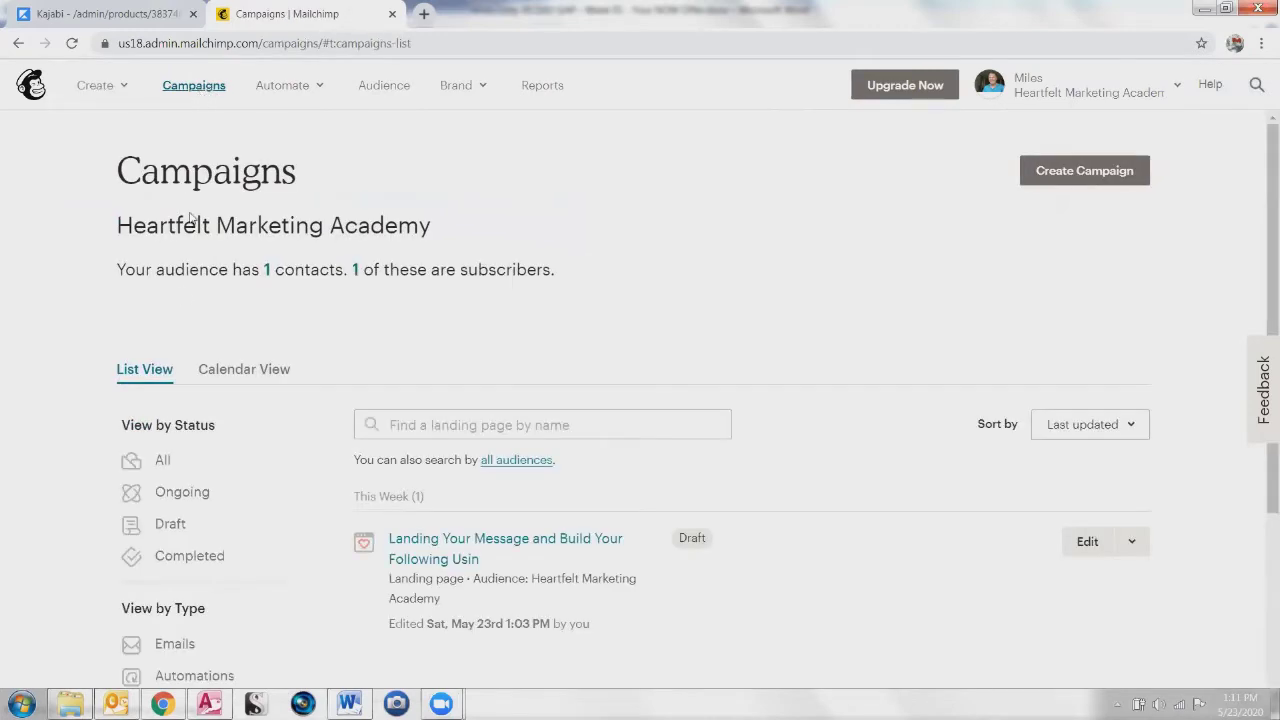
# Step: Filter the Campaigns list to show only Landing Pages
pyautogui.scroll(-2, 152, 466)
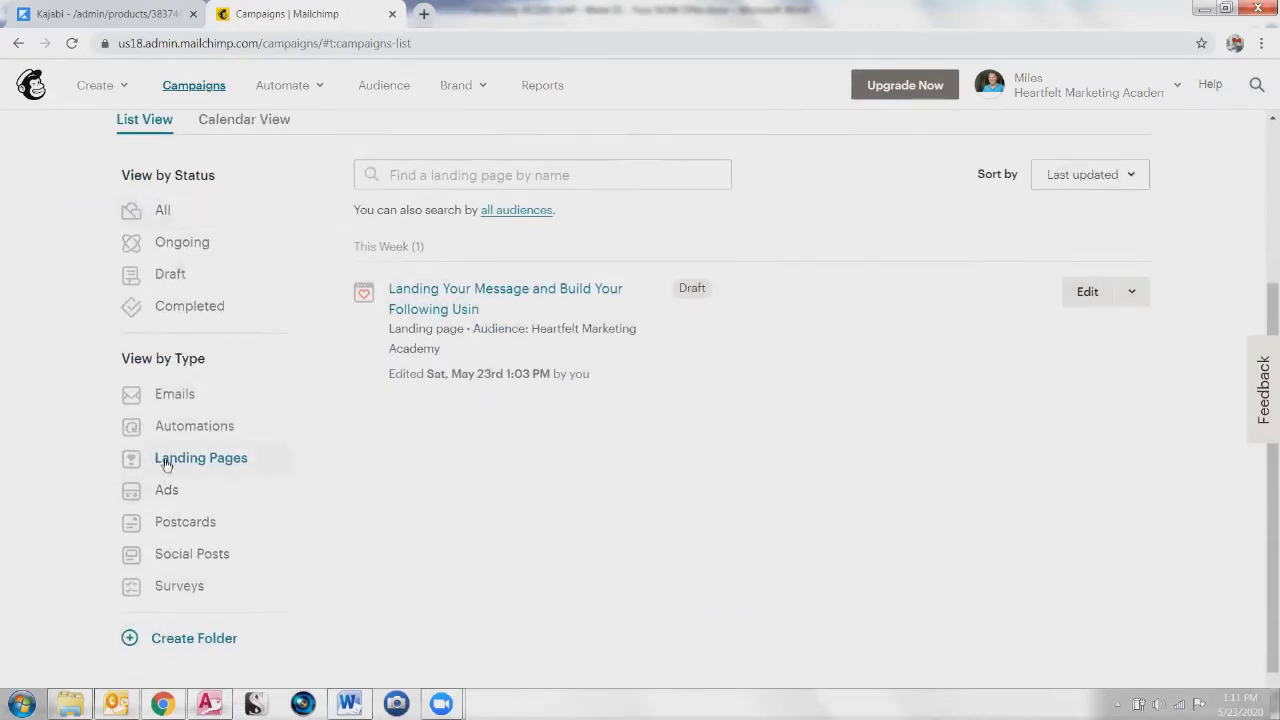
pyautogui.click(167, 460)
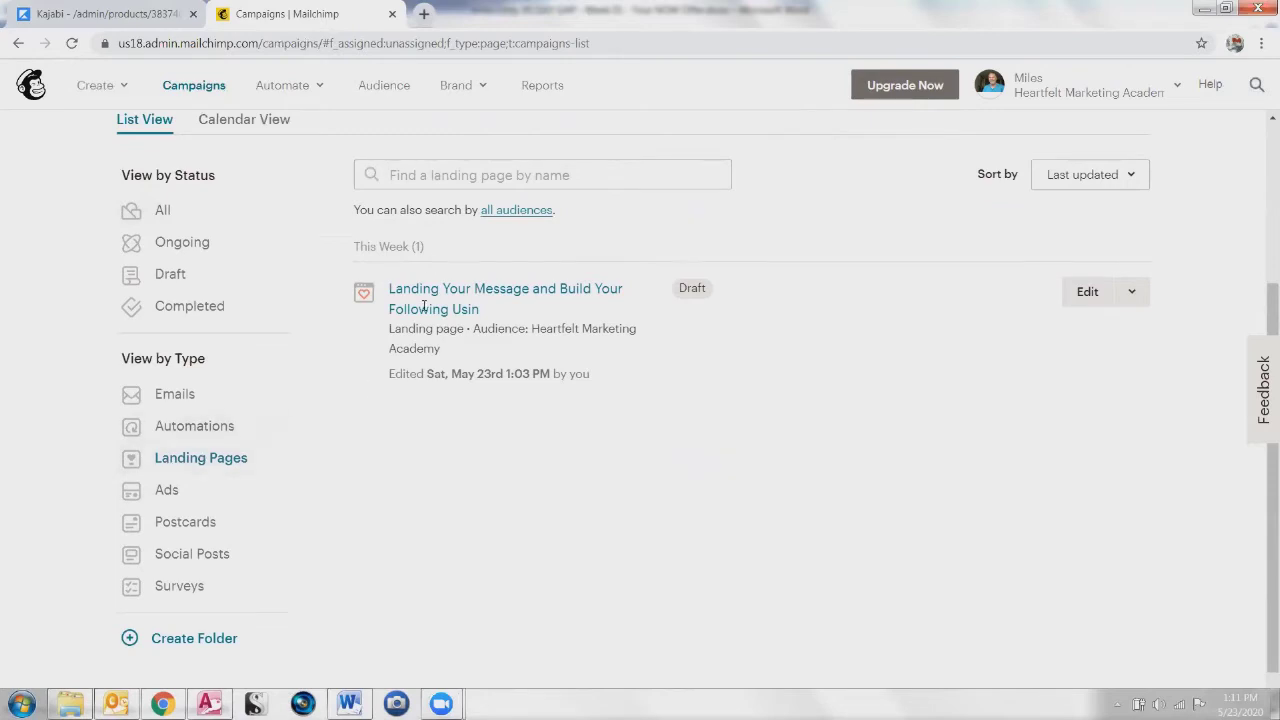
pyautogui.click(170, 400)
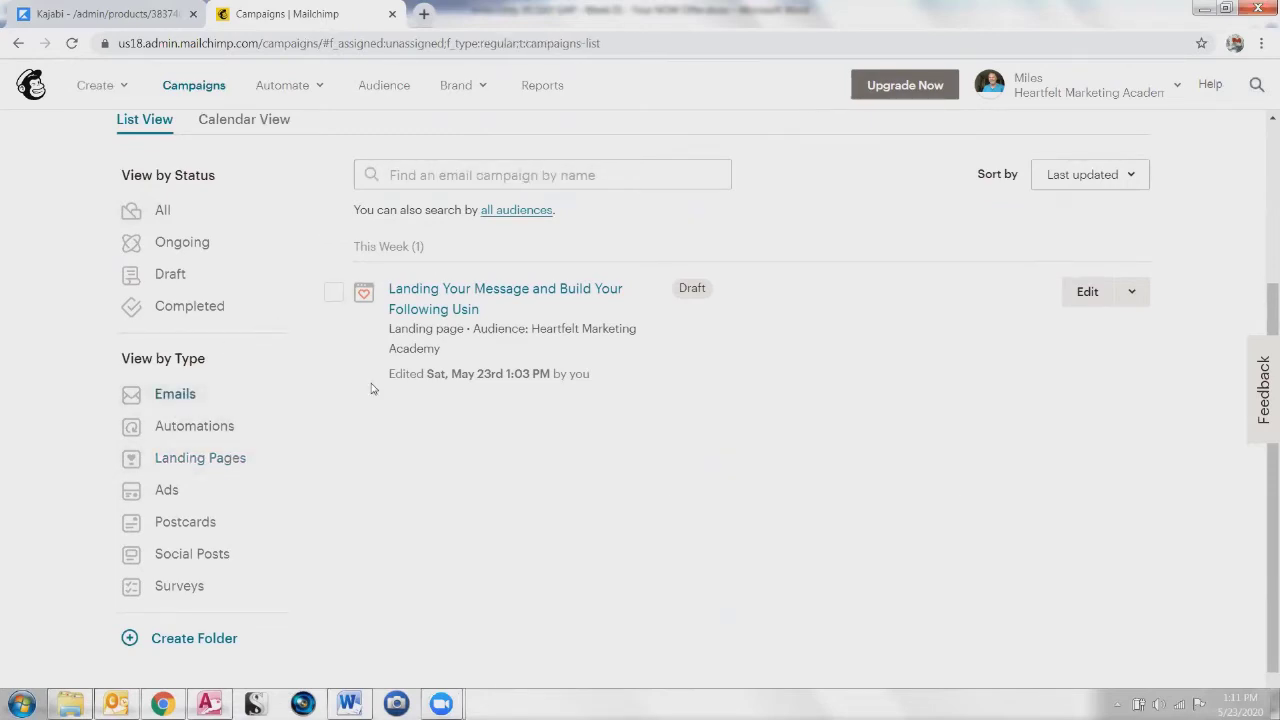
pyautogui.click(160, 458)
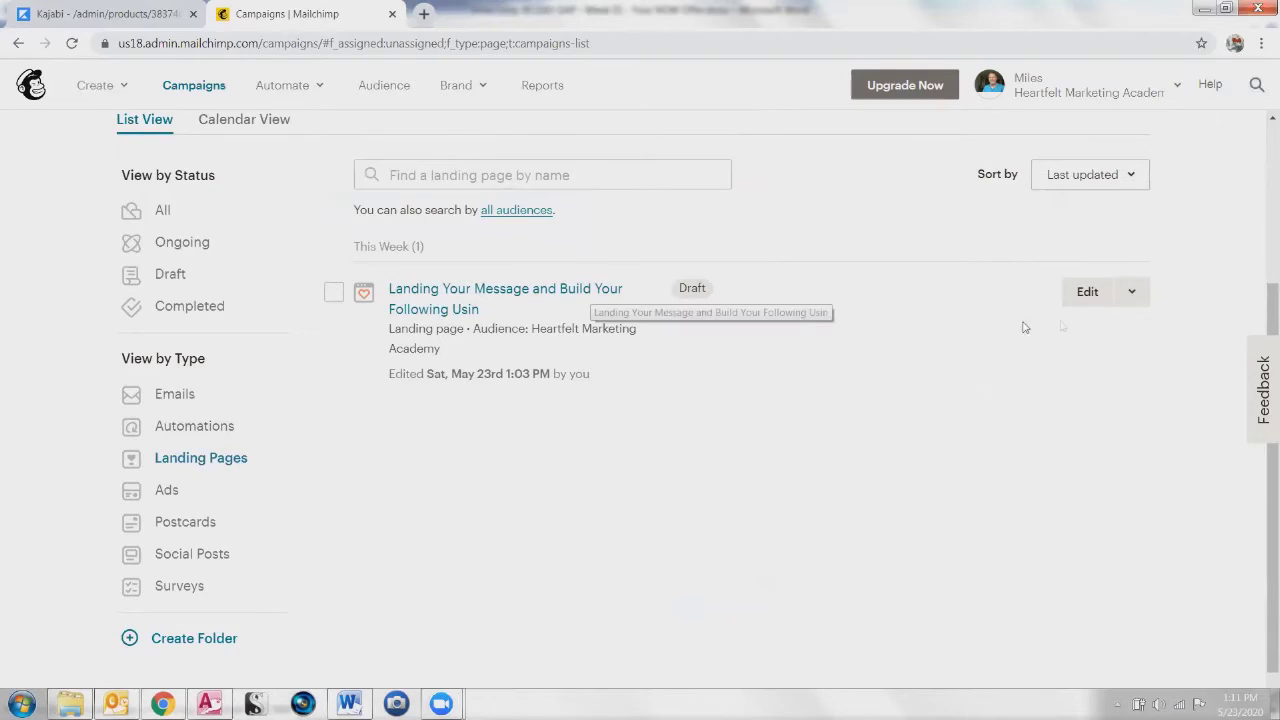
# Step: Replicate the landing page into a new '(copy 01)' draft
pyautogui.click(1132, 295)
pyautogui.click(1133, 295)
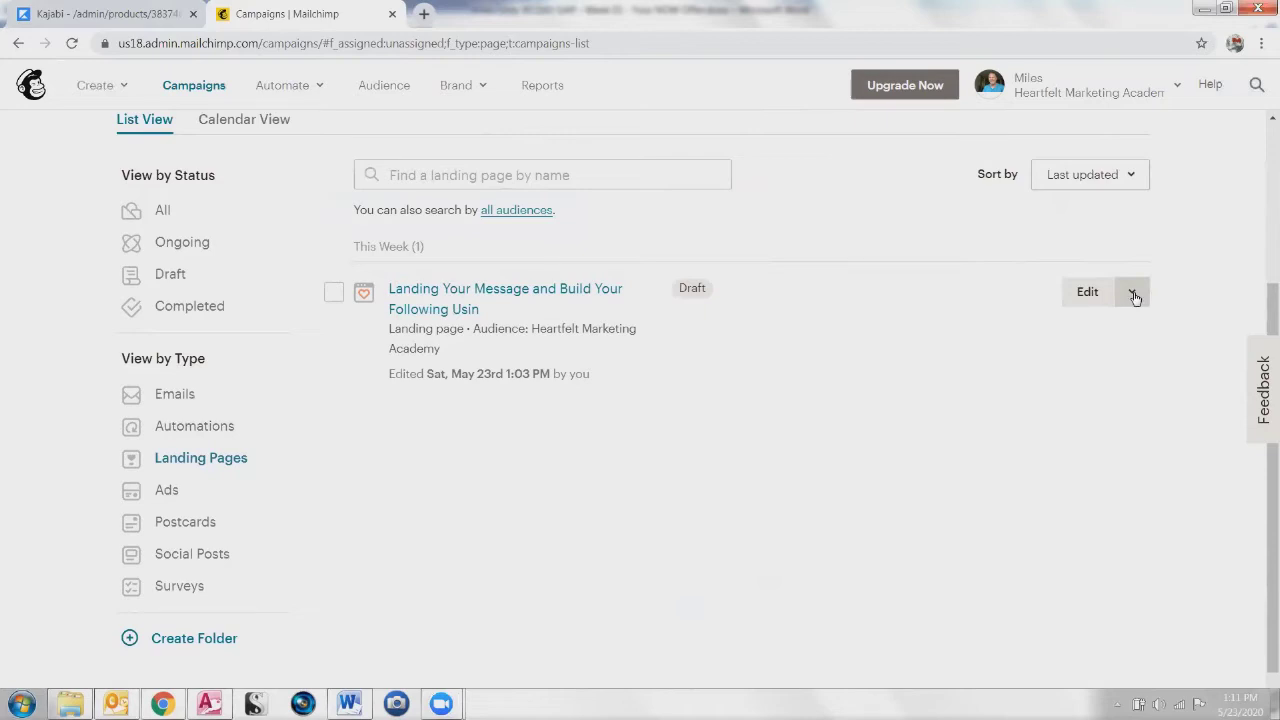
pyautogui.click(1135, 298)
pyautogui.click(929, 340)
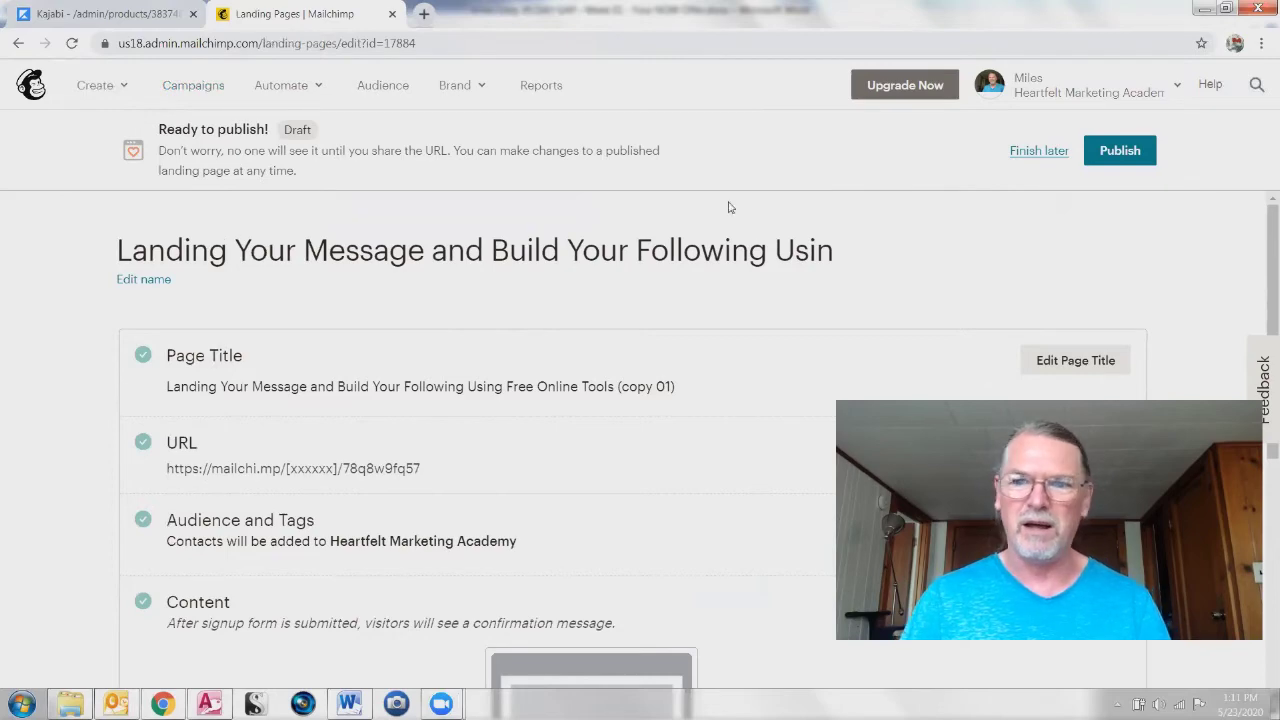
# Step: Scroll through the copied landing page's settings
pyautogui.scroll(-1, 1260, 284)
pyautogui.scroll(-4, 1260, 284)
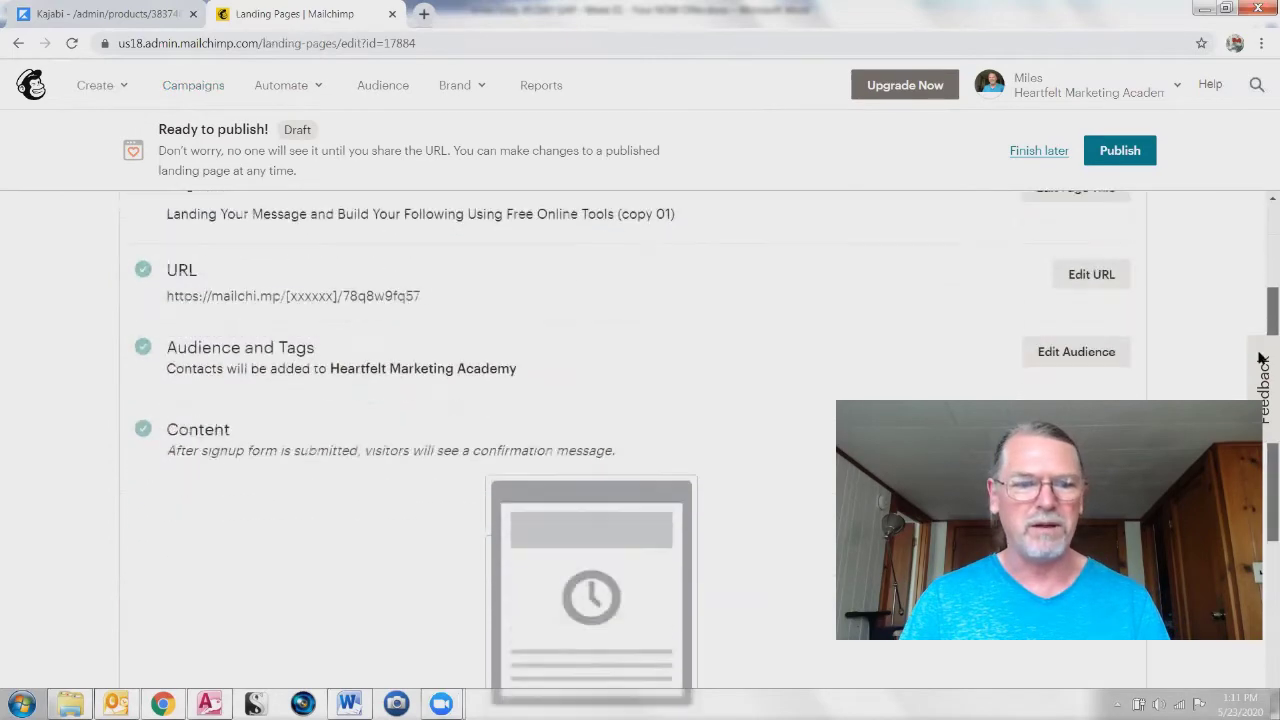
pyautogui.scroll(5, 1260, 250)
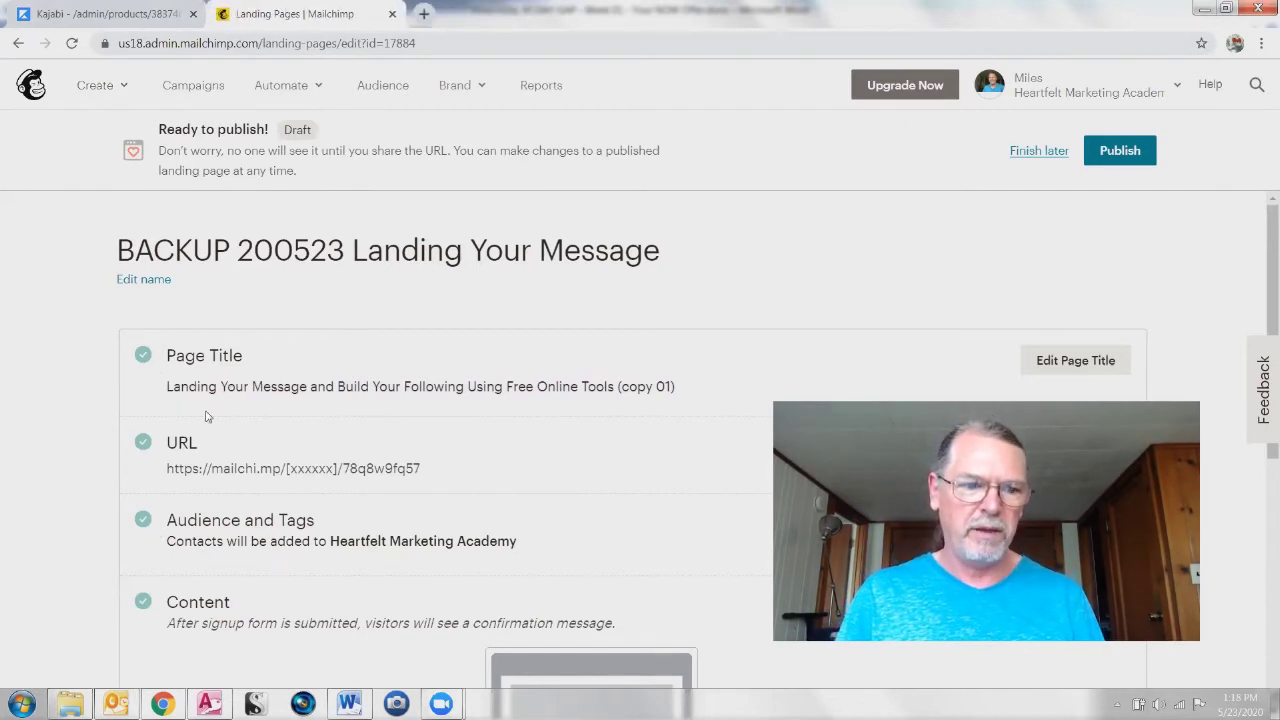
# Step: Inspect the Page Title text and its '(copy 01)' suffix
pyautogui.moveTo(157, 387); pyautogui.dragTo(689, 389)
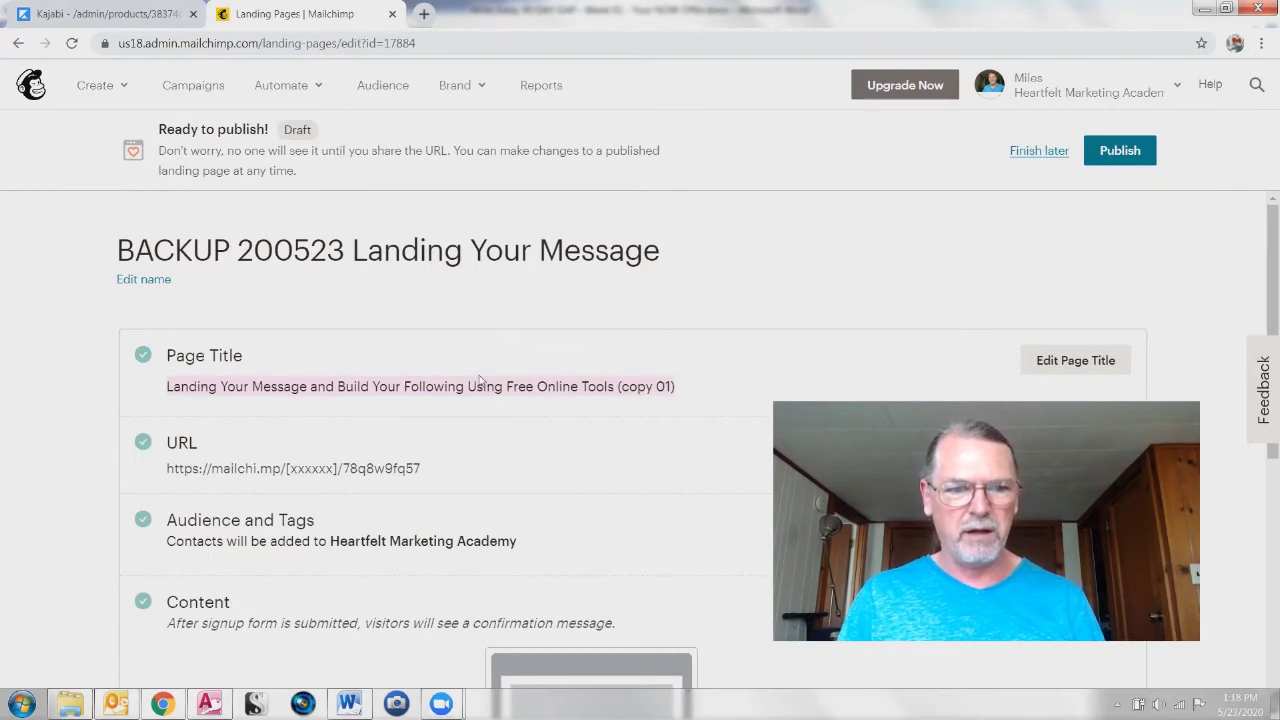
pyautogui.click(702, 391)
pyautogui.moveTo(693, 396); pyautogui.dragTo(728, 396)
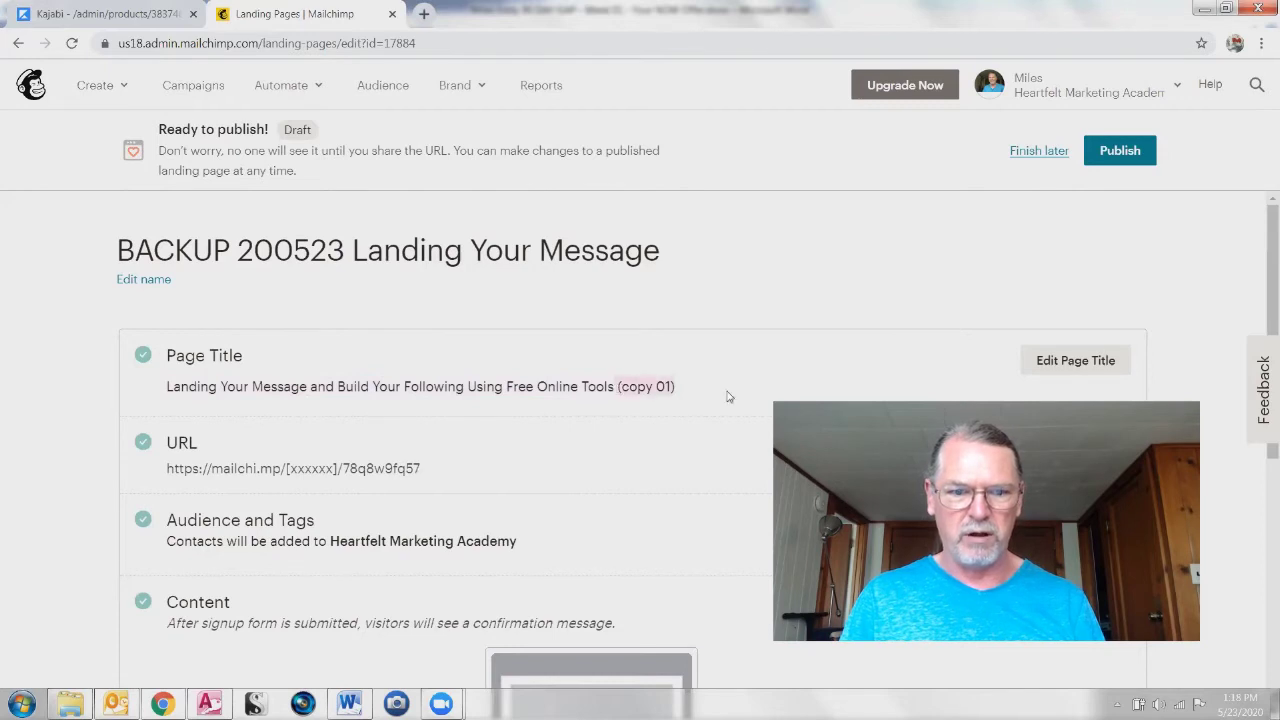
pyautogui.click(157, 249)
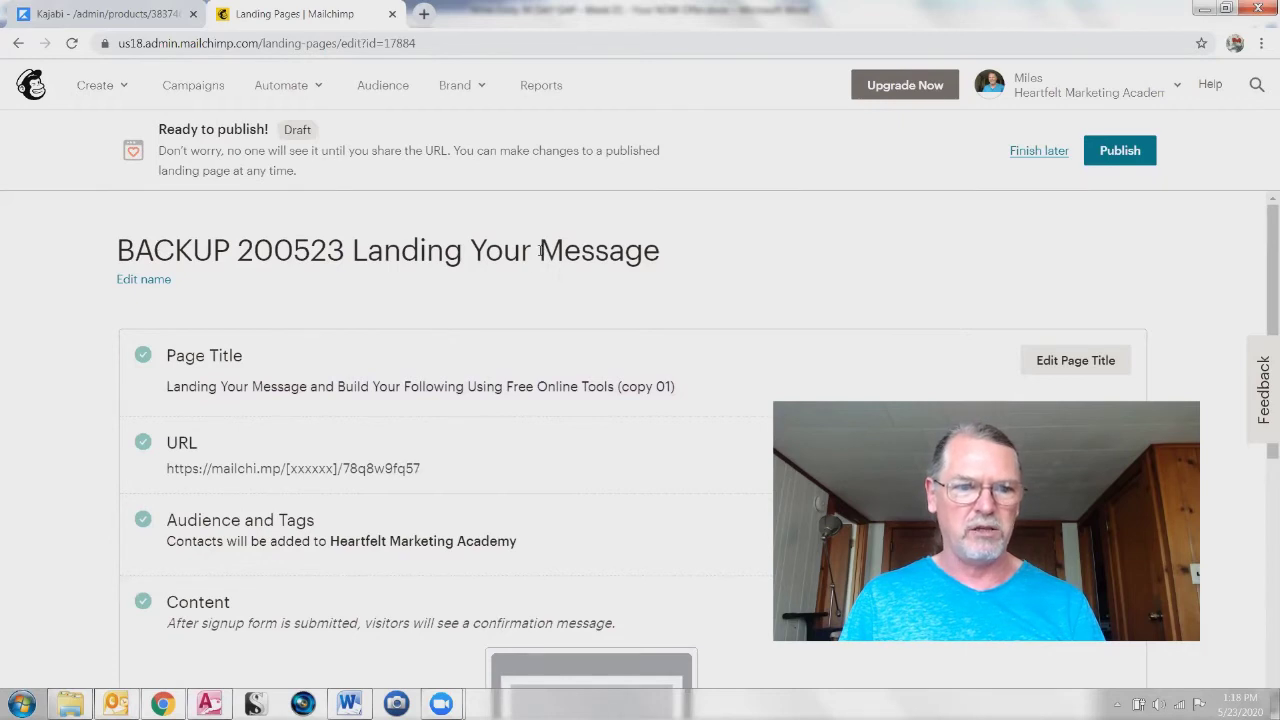
# Step: Rename the page to 'BACKUP2 200523 Landing Your Message' and return to Campaigns
pyautogui.click(129, 283)
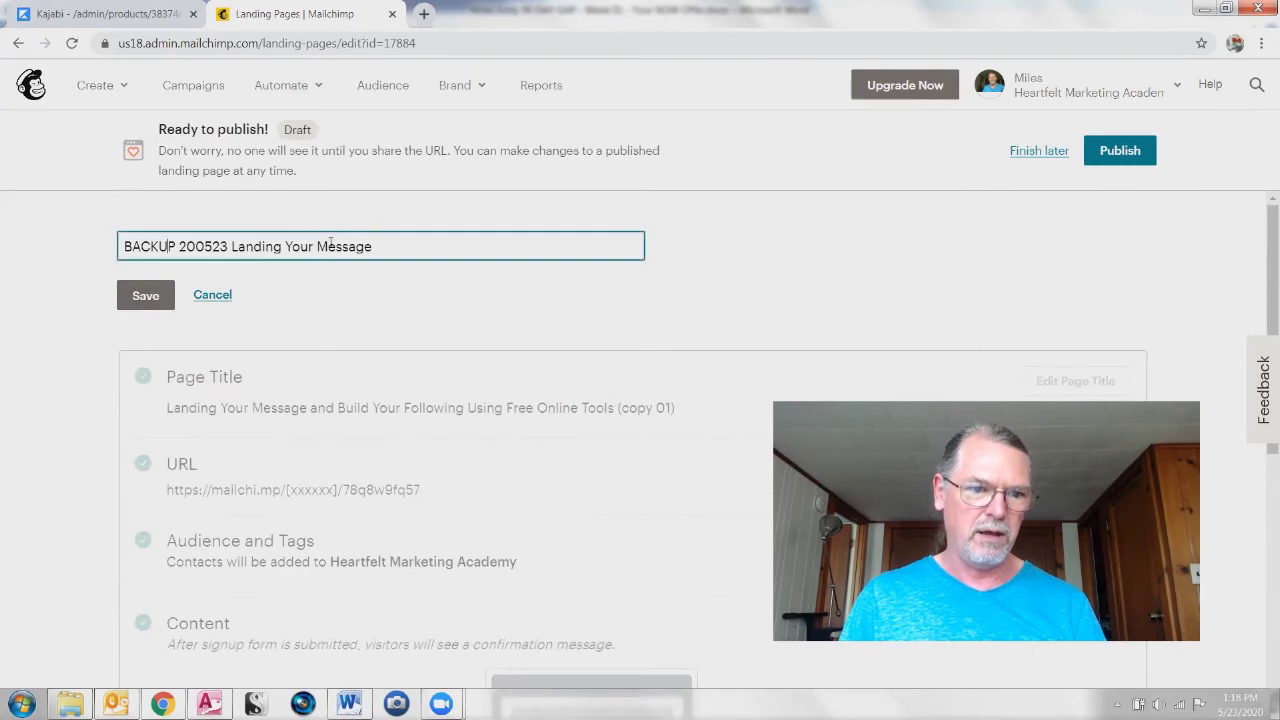
pyautogui.write('2')
pyautogui.click(145, 295)
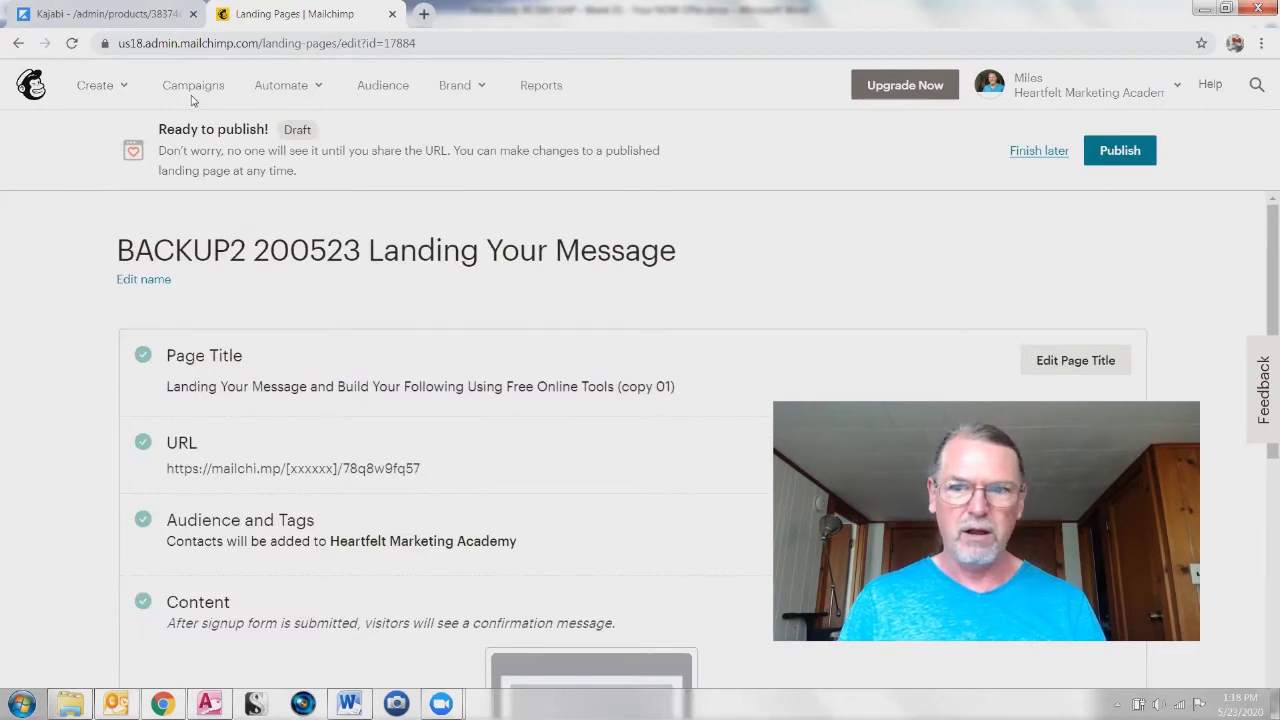
pyautogui.click(1050, 152)
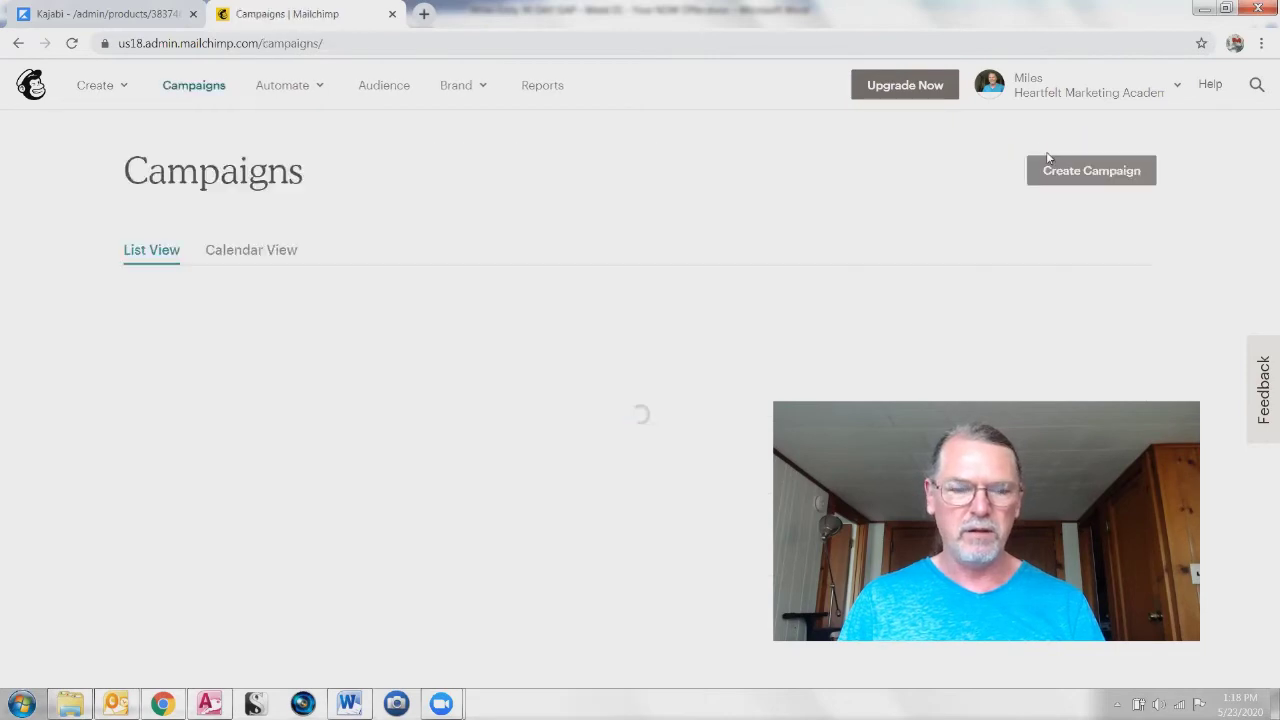
# Step: Open the original landing page, check its name heading, and return to Campaigns
pyautogui.scroll(-2, 209, 510)
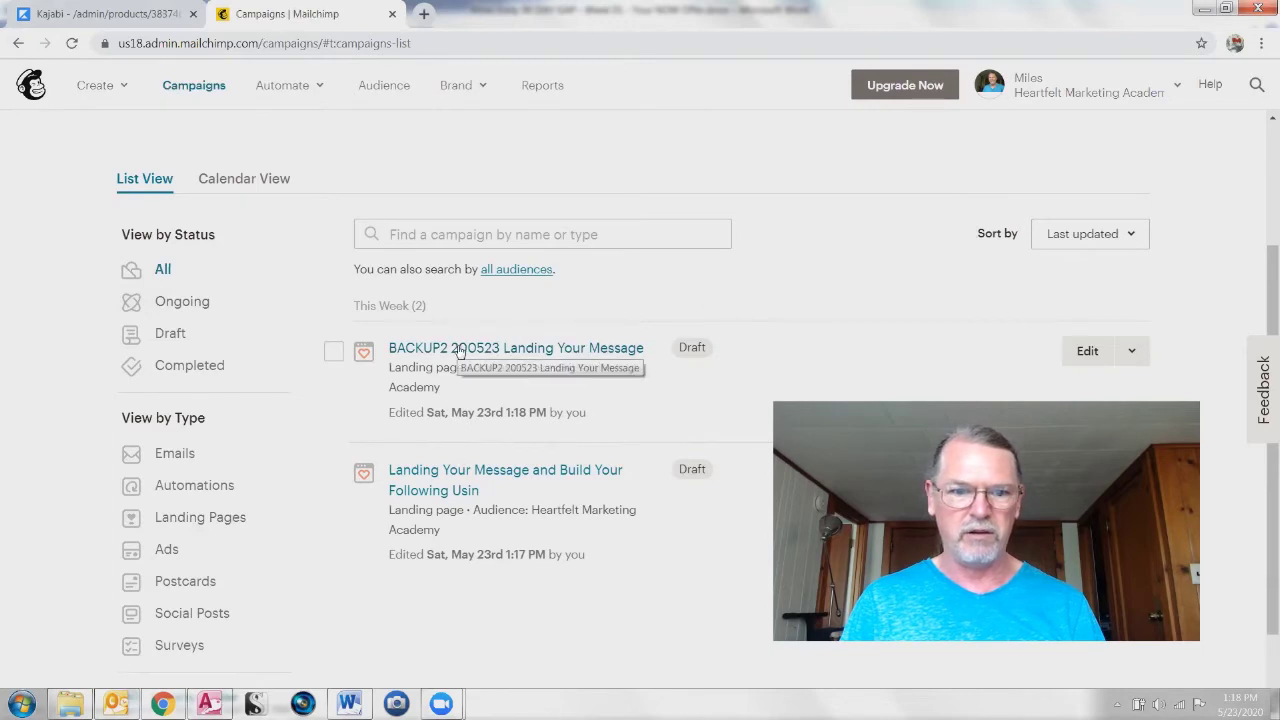
pyautogui.click(415, 475)
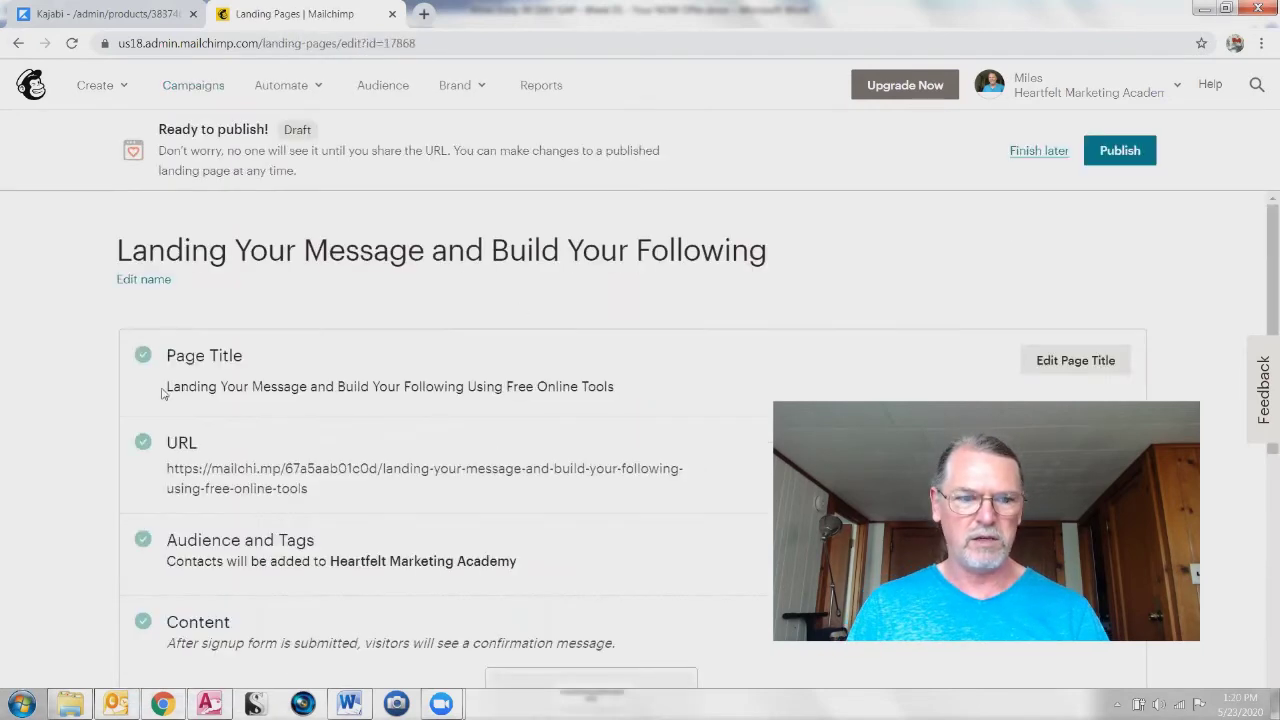
pyautogui.moveTo(112, 256); pyautogui.dragTo(898, 261)
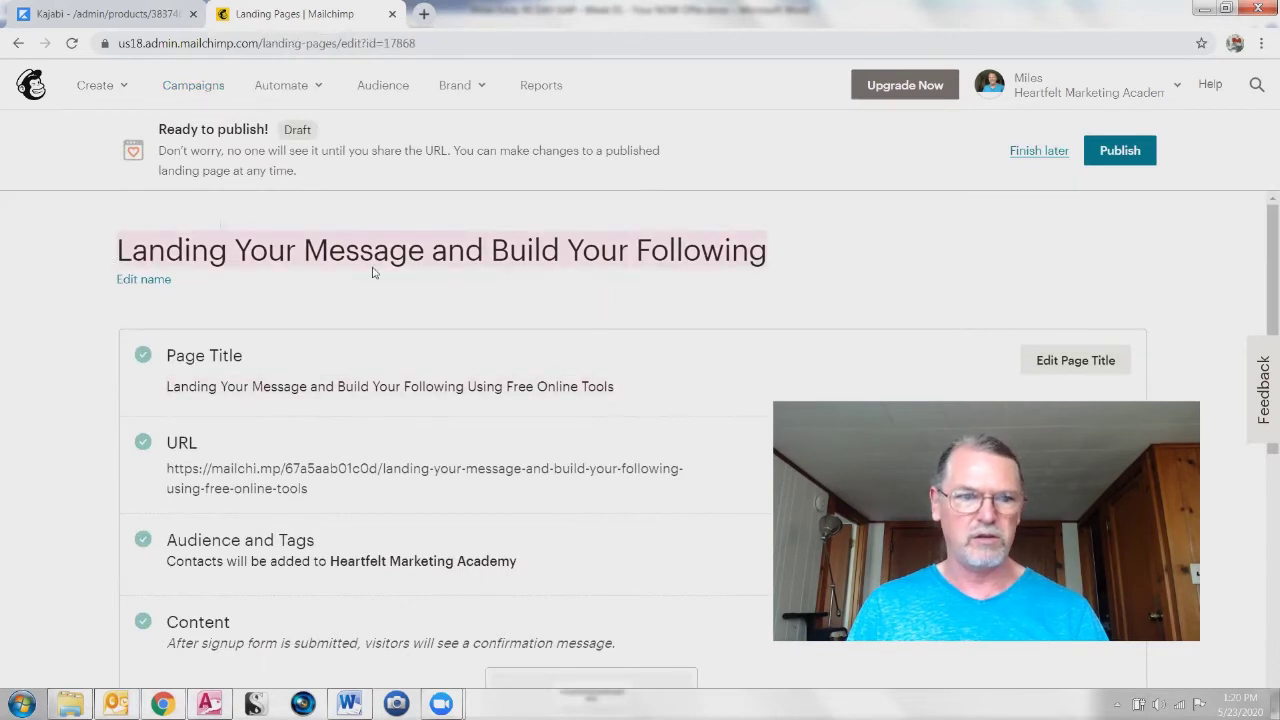
pyautogui.click(1030, 150)
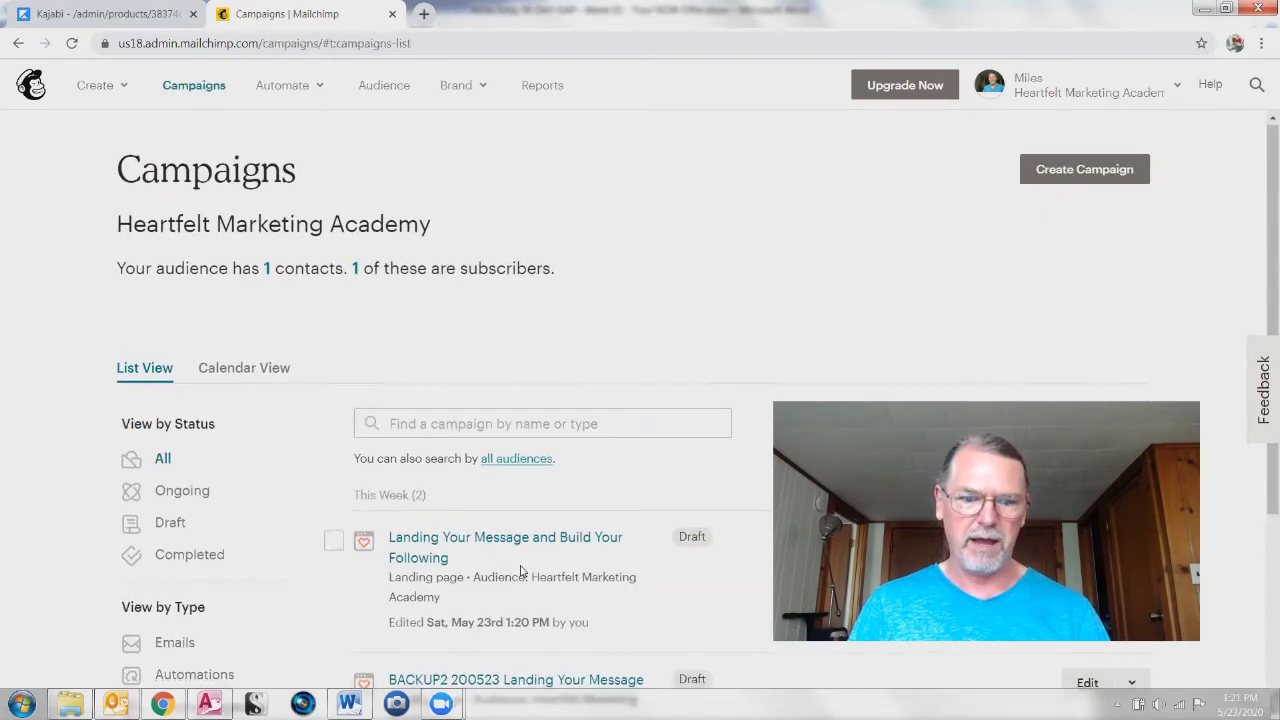
# Step: Rename the BACKUP2 page back to 'BACKUP 200523 Landing Your Message' and return to Campaigns
pyautogui.scroll(-3, 500, 550)
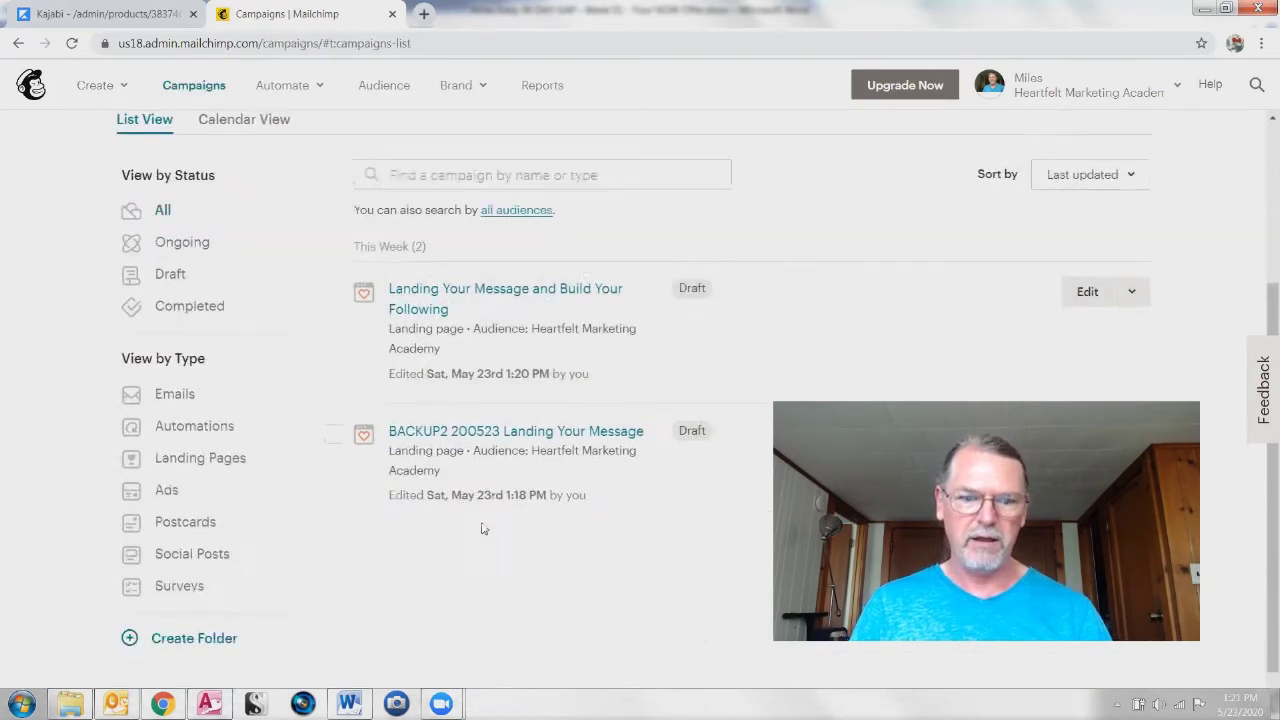
pyautogui.click(448, 432)
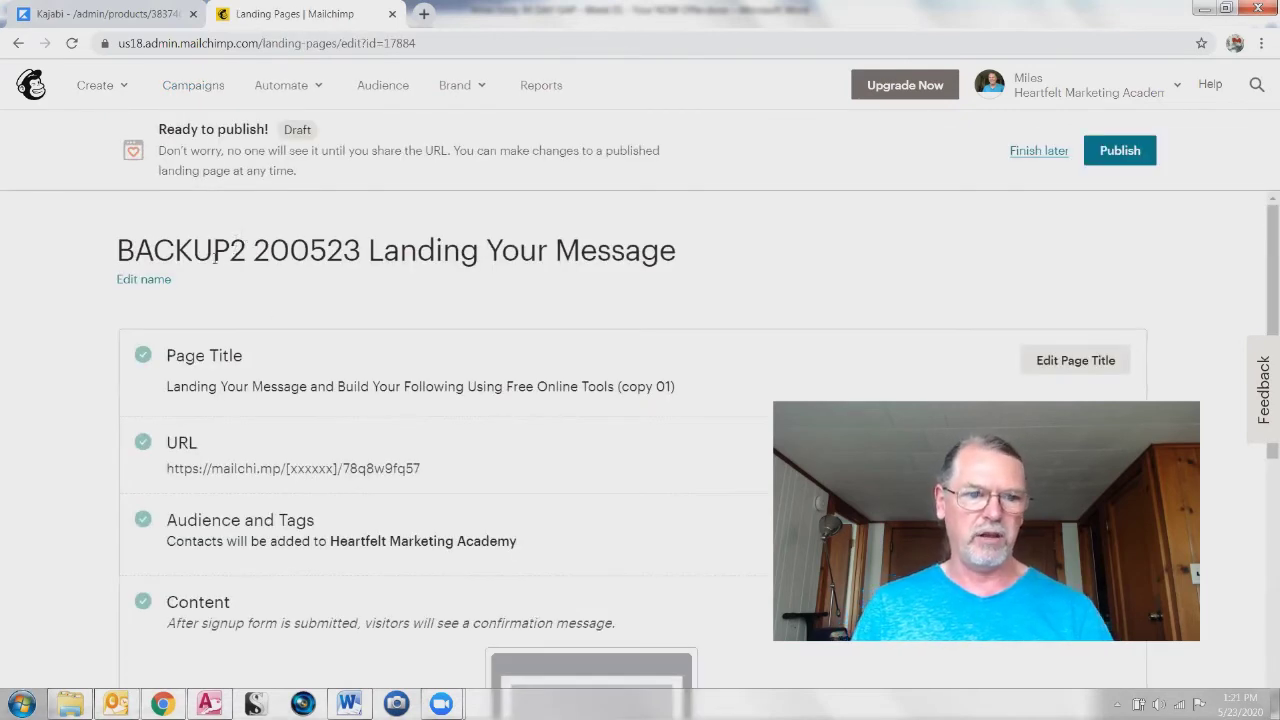
pyautogui.click(145, 280)
pyautogui.click(185, 249)
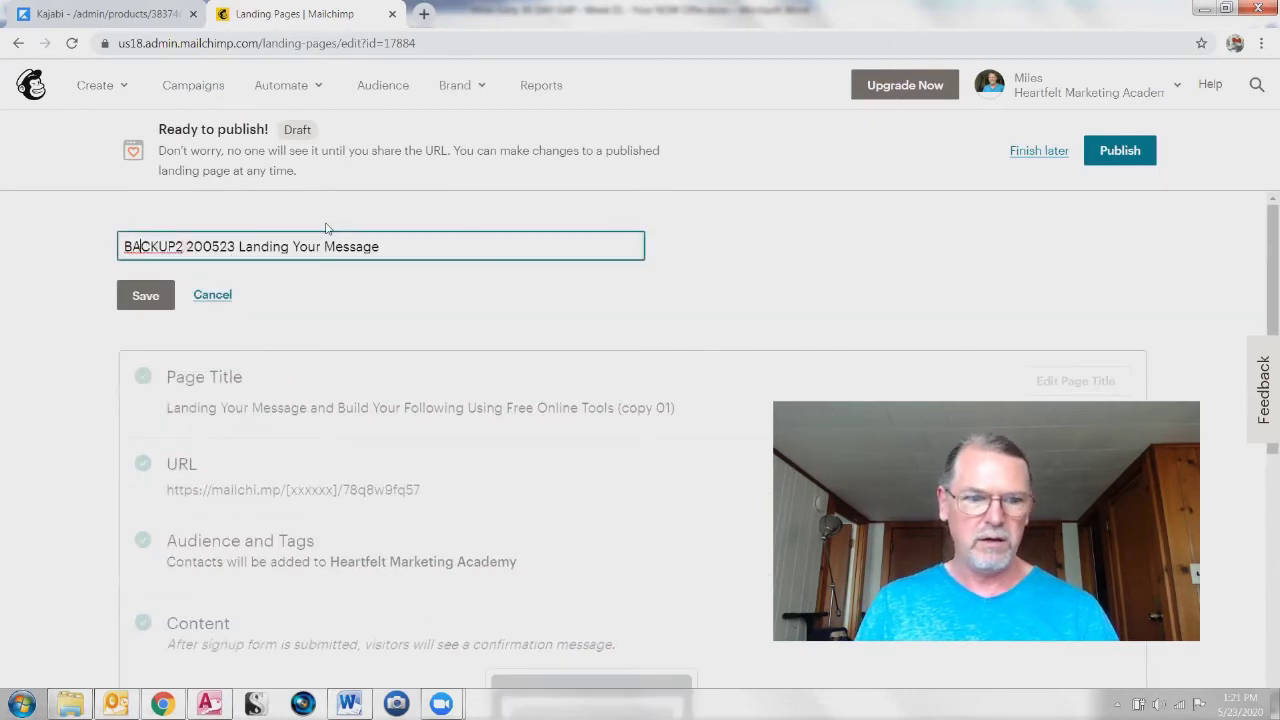
pyautogui.press('BackSpace')
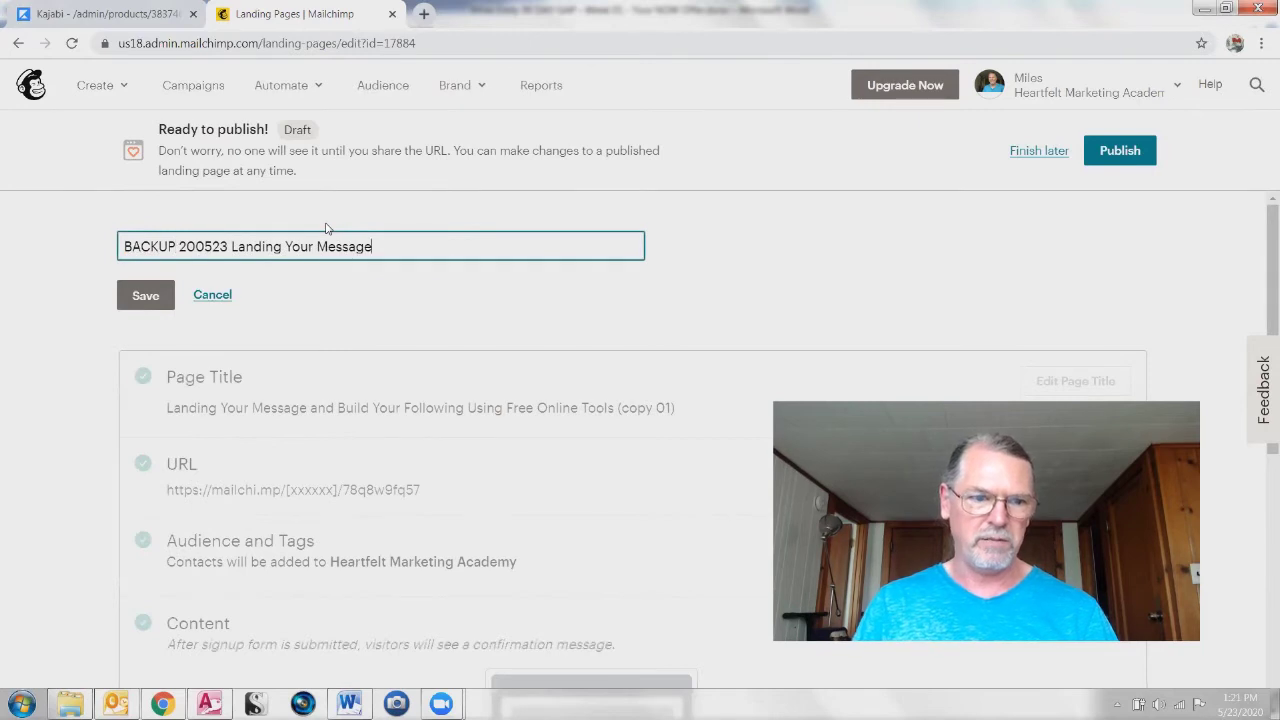
pyautogui.click(126, 305)
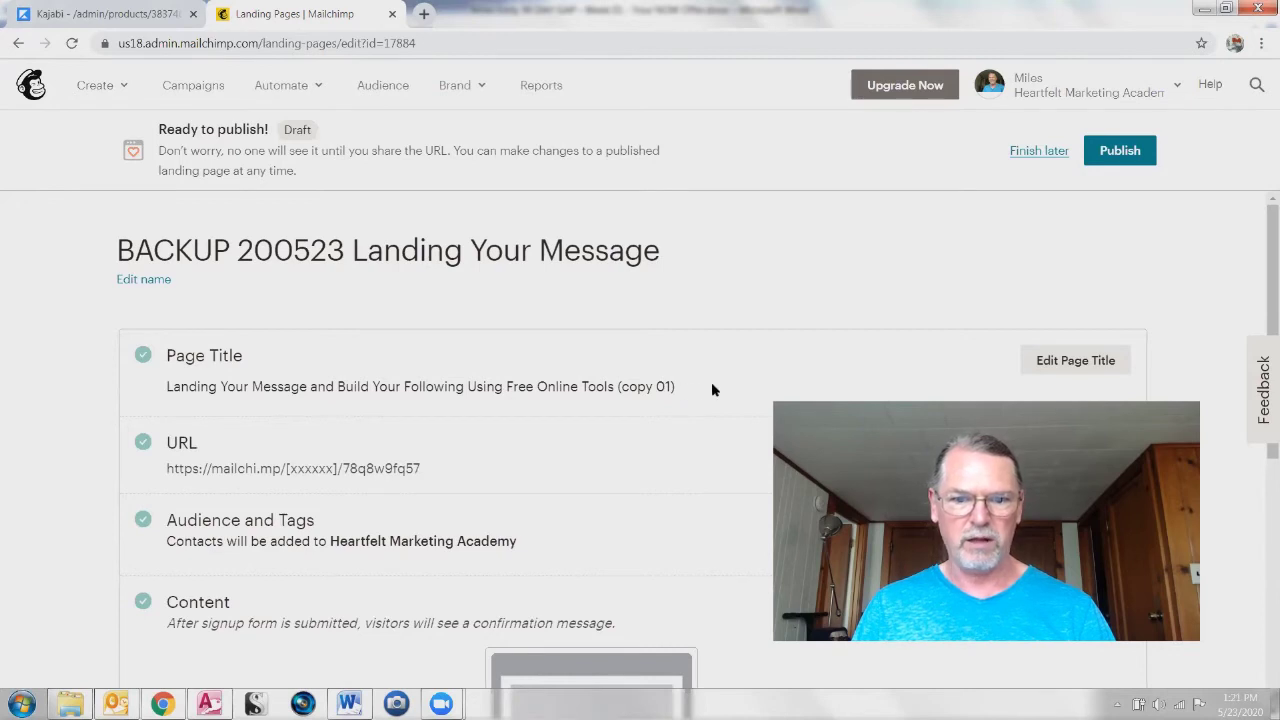
pyautogui.moveTo(690, 388); pyautogui.dragTo(603, 388)
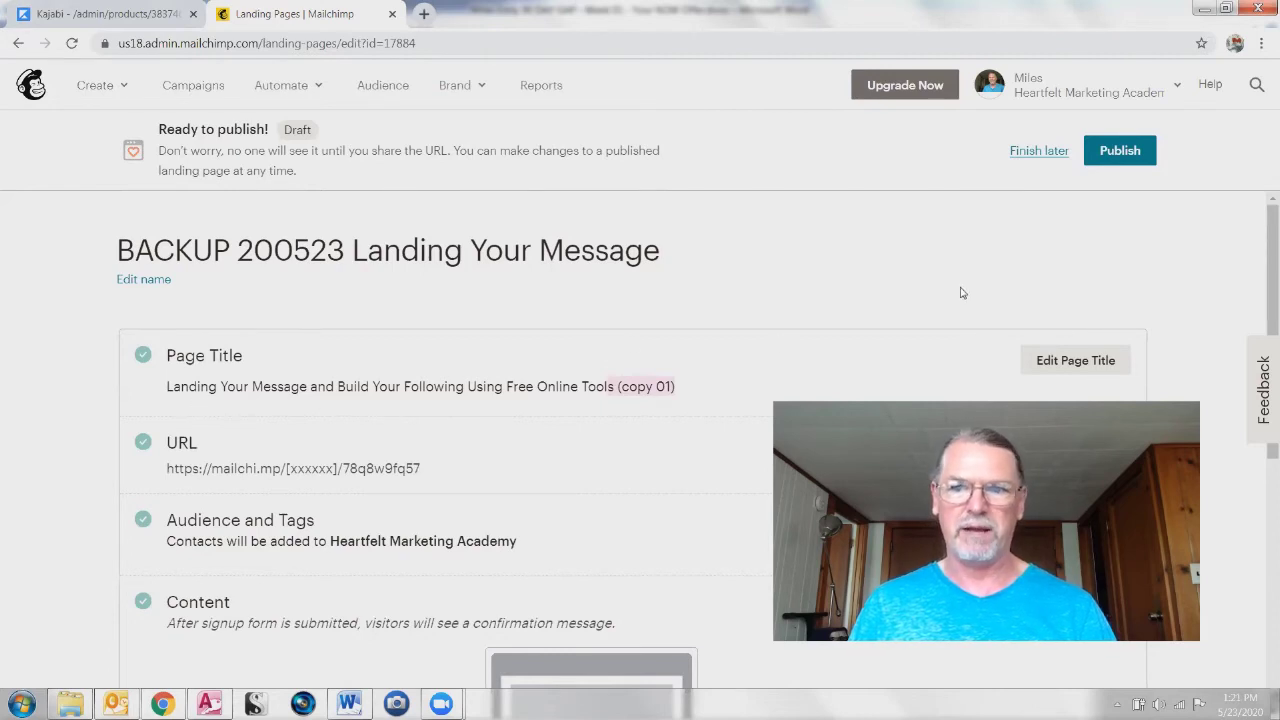
pyautogui.click(1035, 152)
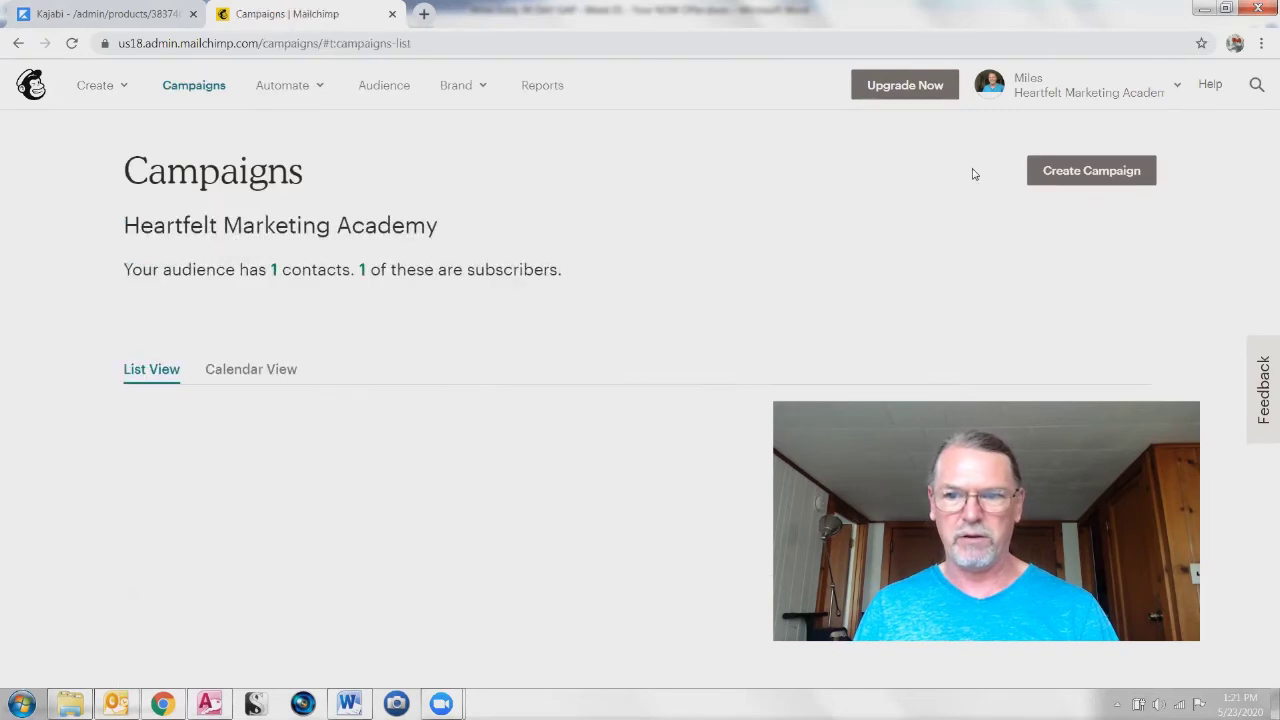
# Step: Open 'Landing Your Message and Build Your Following', review its name and title, and select its URL
pyautogui.scroll(-3, 489, 543)
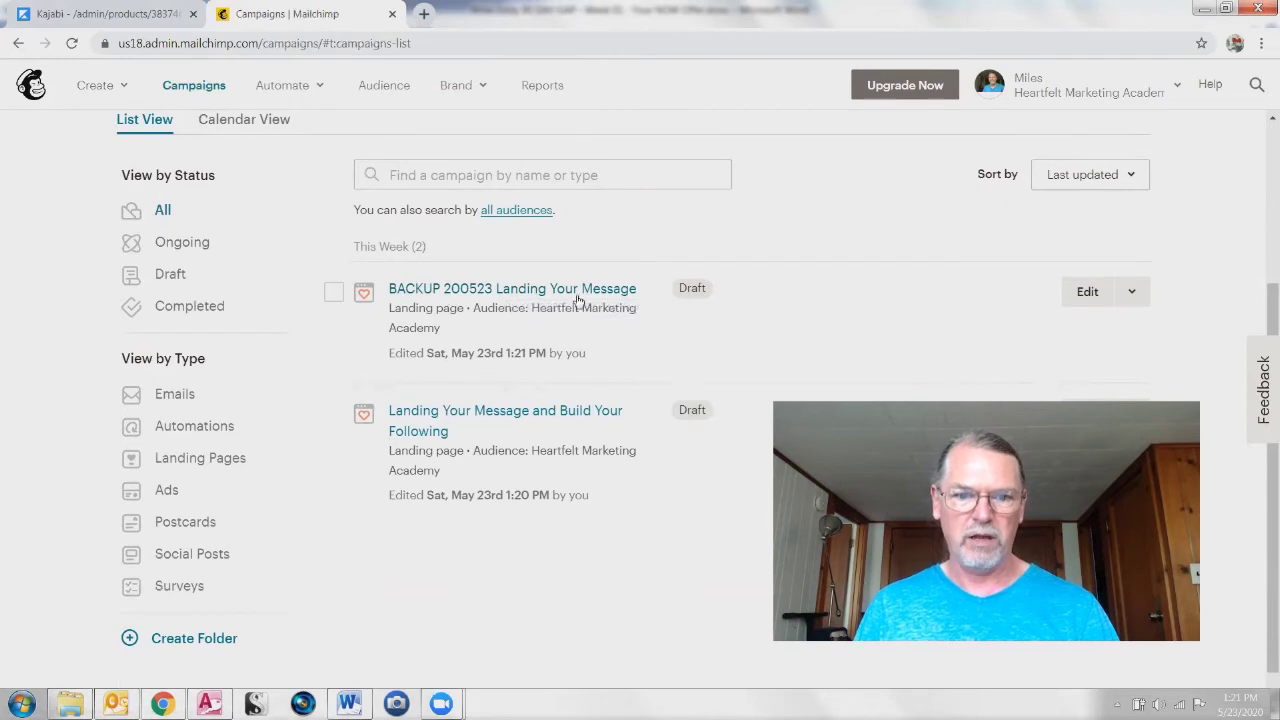
pyautogui.click(504, 416)
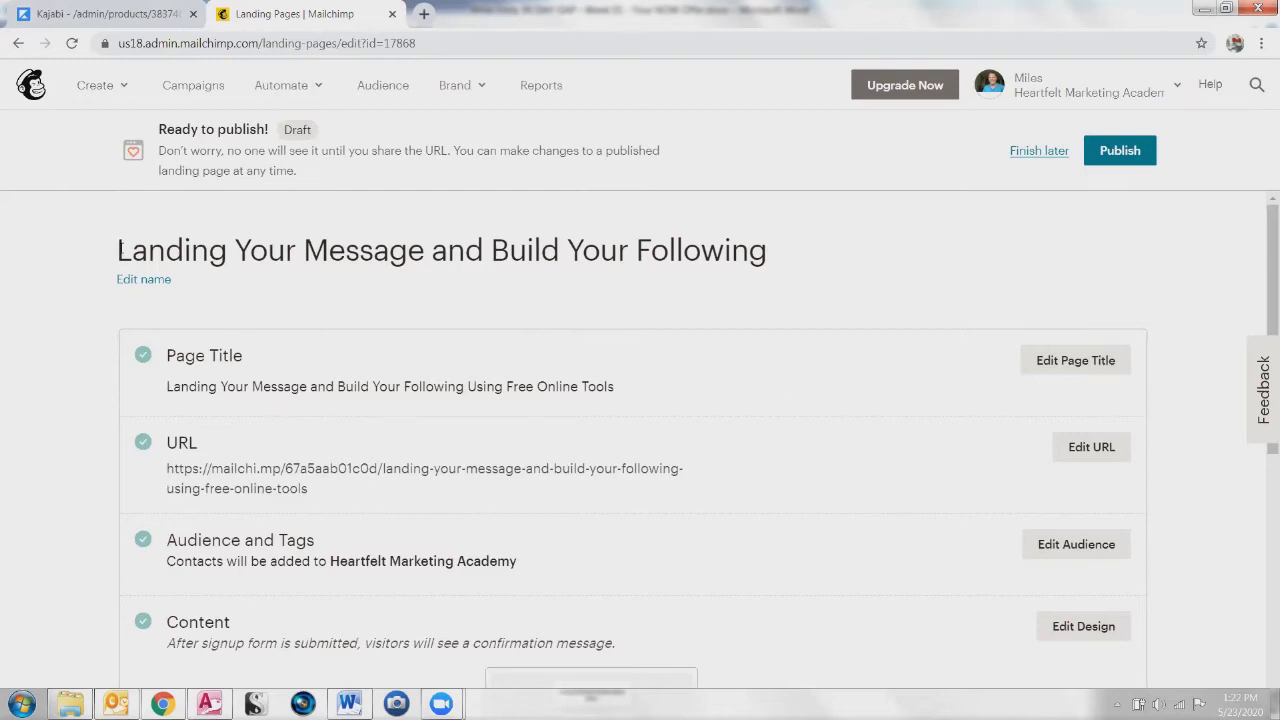
pyautogui.moveTo(120, 242); pyautogui.dragTo(801, 246)
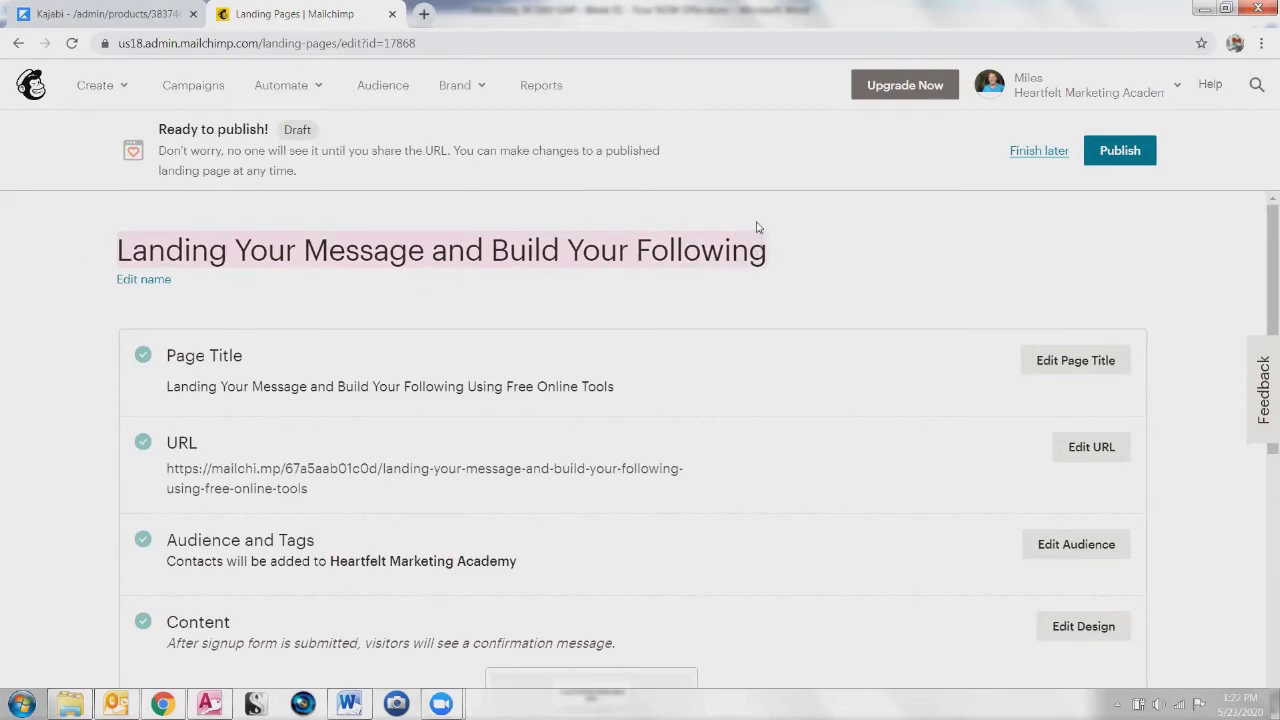
pyautogui.click(171, 355)
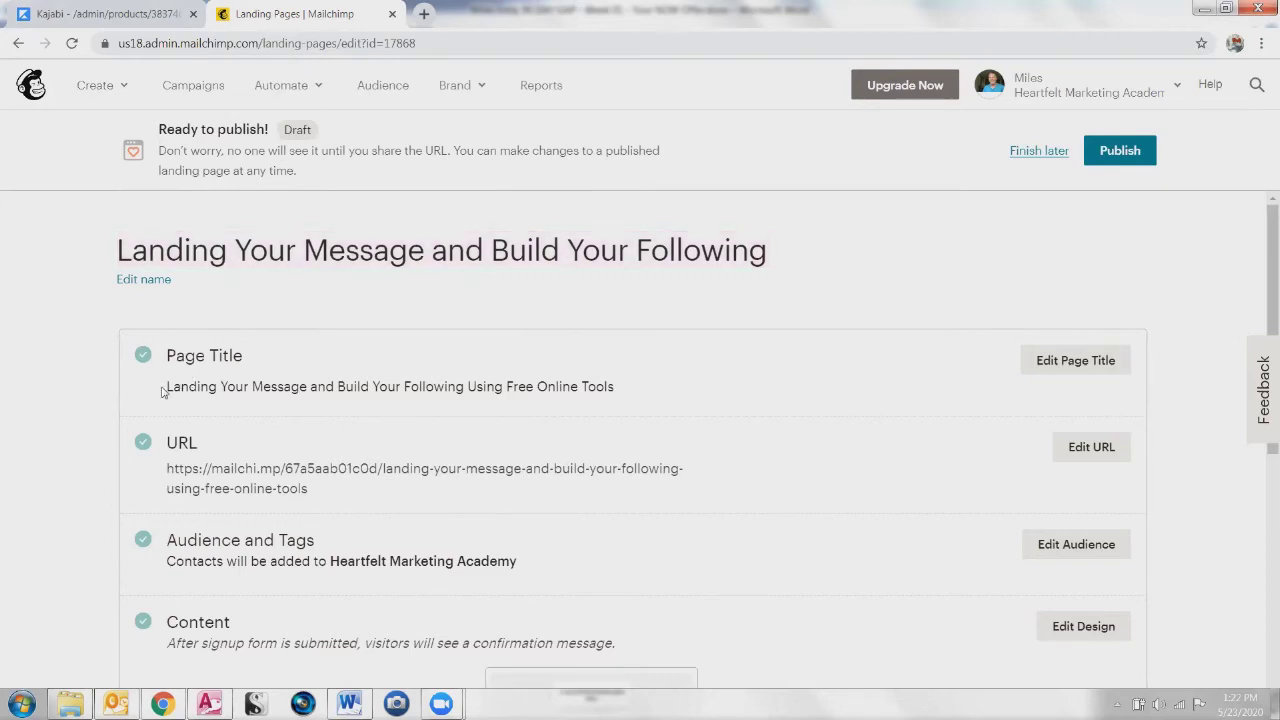
pyautogui.moveTo(168, 388); pyautogui.dragTo(666, 384)
pyautogui.click(150, 417)
pyautogui.moveTo(309, 490); pyautogui.dragTo(176, 469)
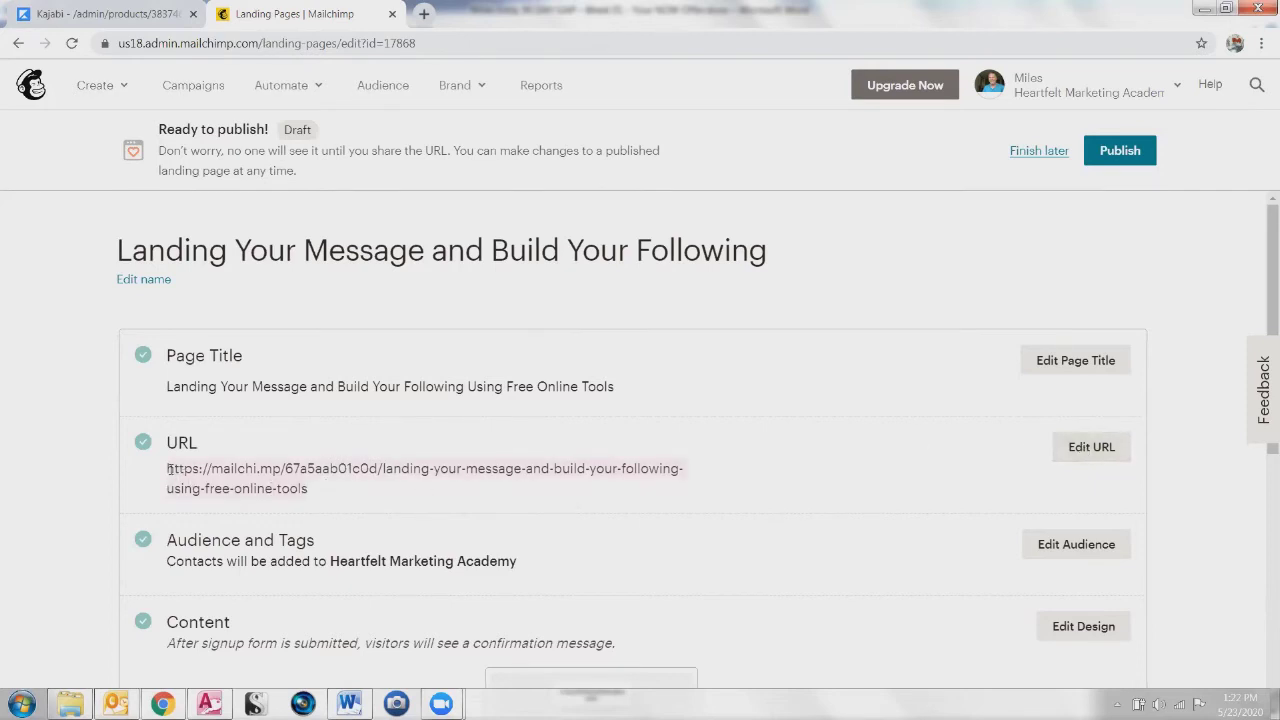
# Step: Load the copied landing page URL in a new browser tab
pyautogui.click(424, 15)
pyautogui.write('https://mailchi.mp/67a5aab01c0d/landing-your-message-and-build-your-following-using-free-online-tools')
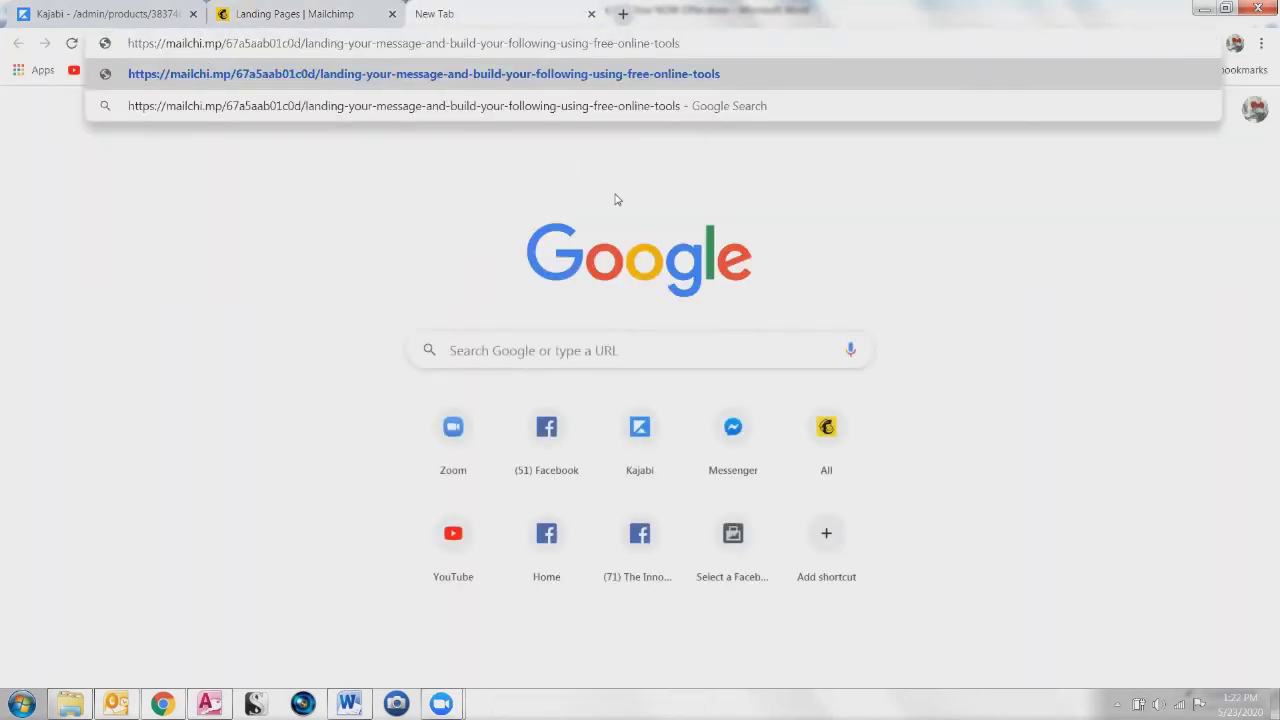
pyautogui.press('Return')
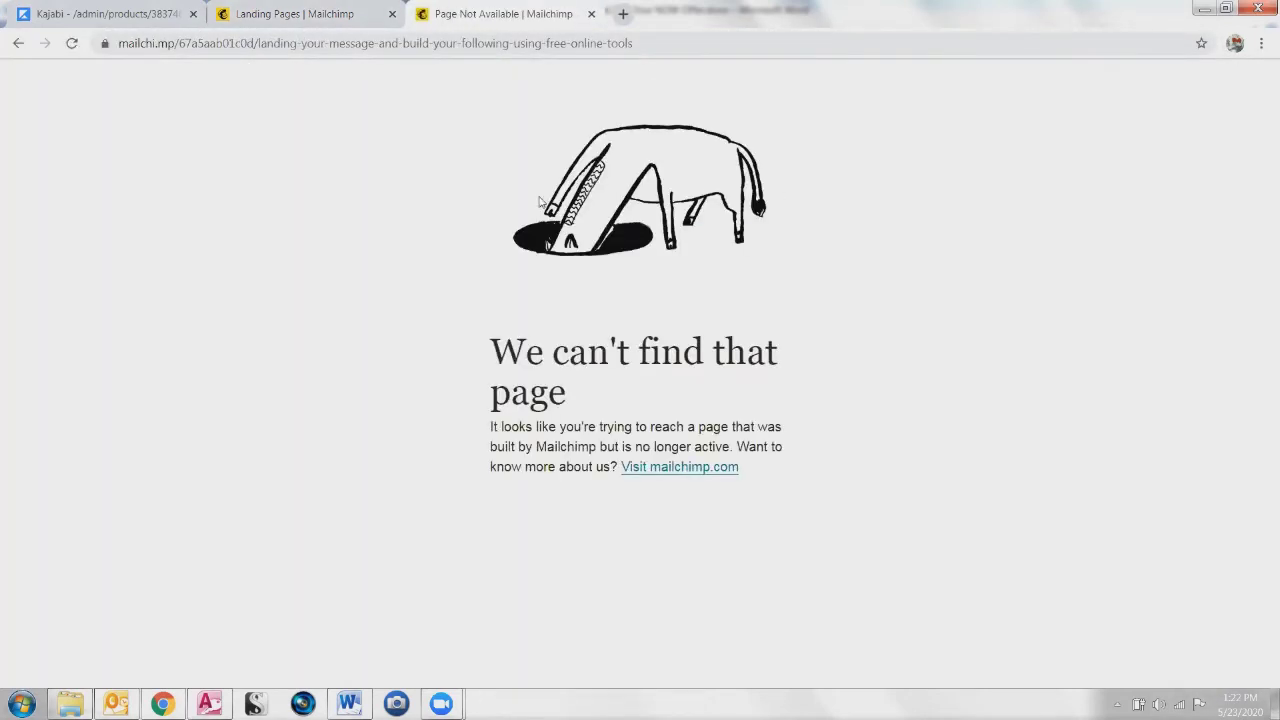
pyautogui.click(325, 20)
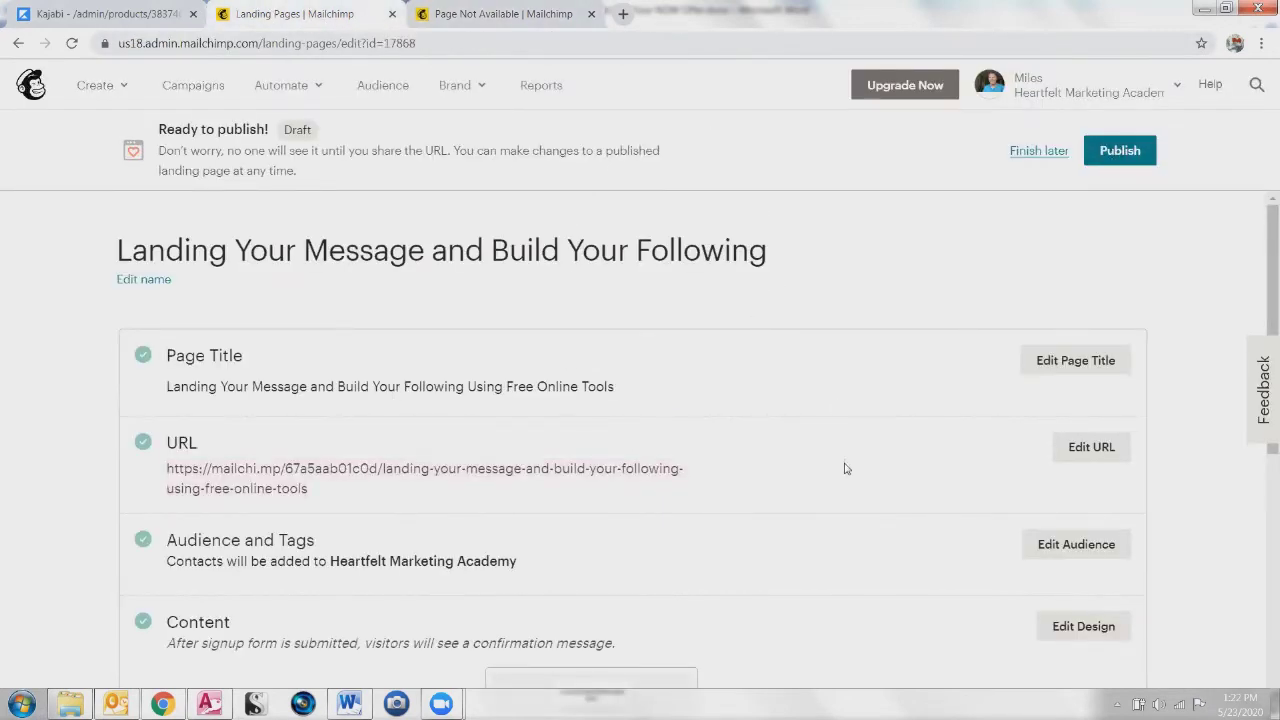
# Step: Open the URL settings and compare them with the page-not-found tab's address
pyautogui.click(1090, 447)
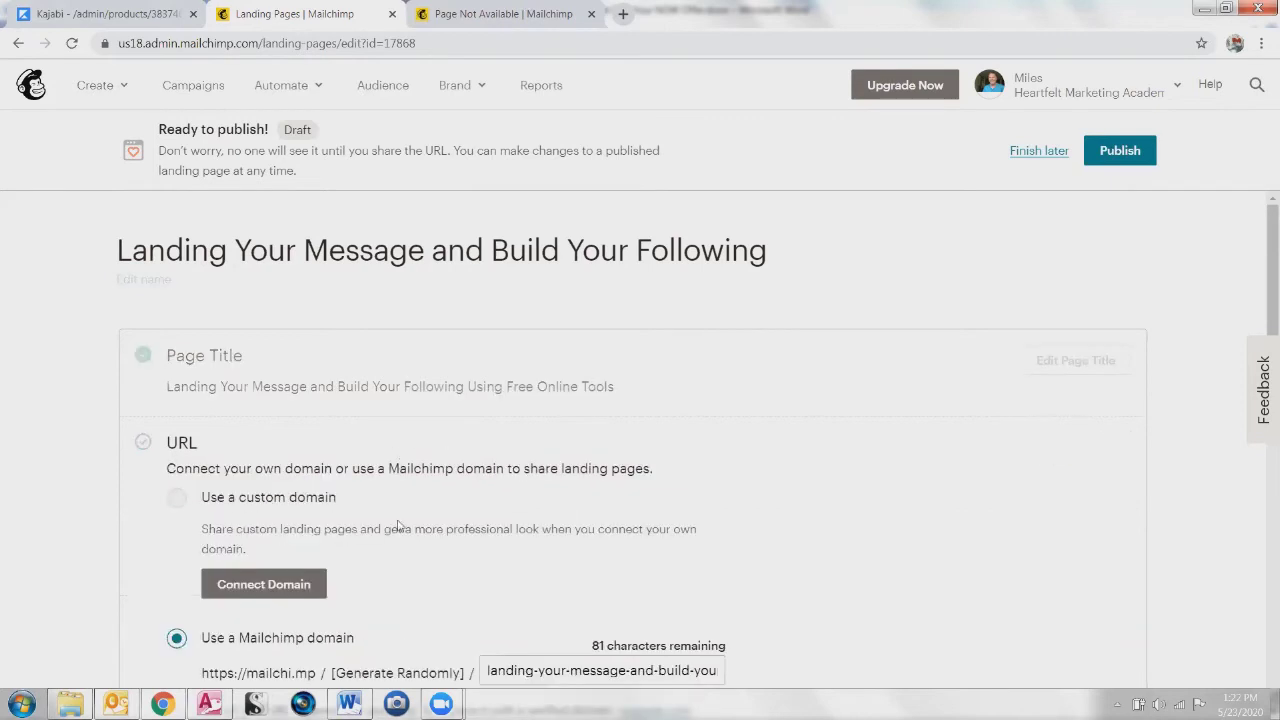
pyautogui.scroll(-3, 402, 510)
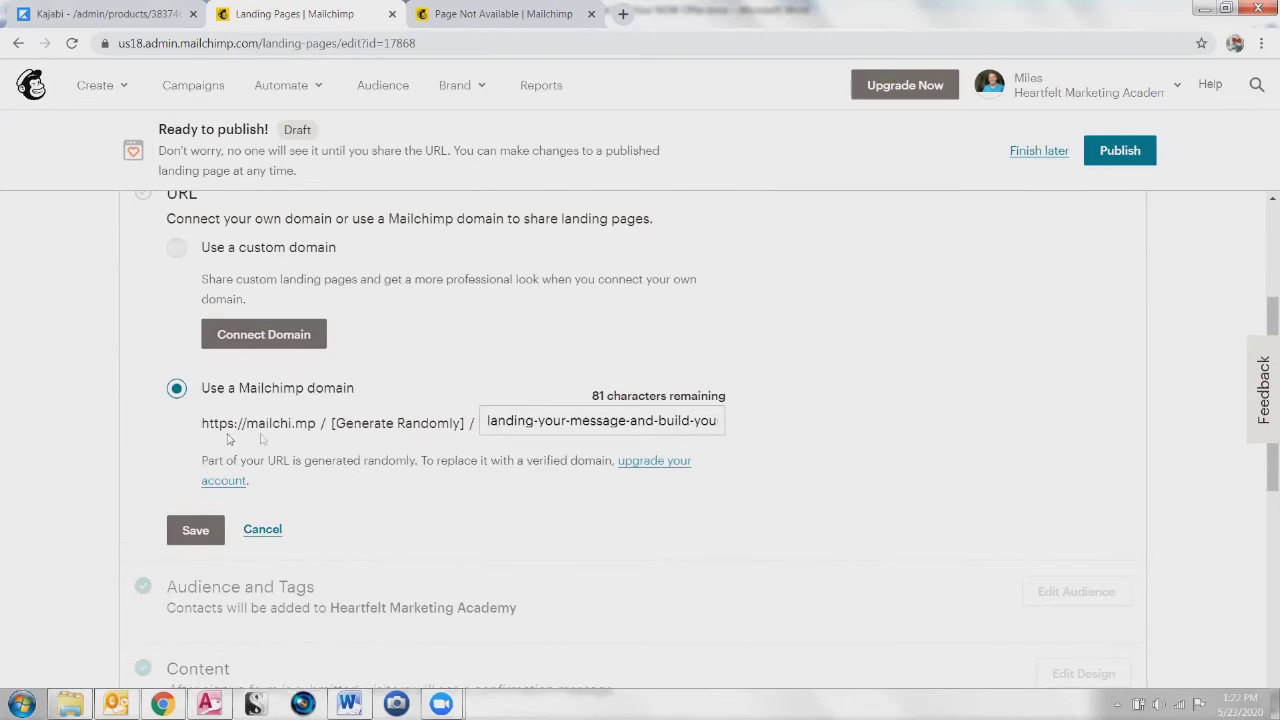
pyautogui.click(494, 14)
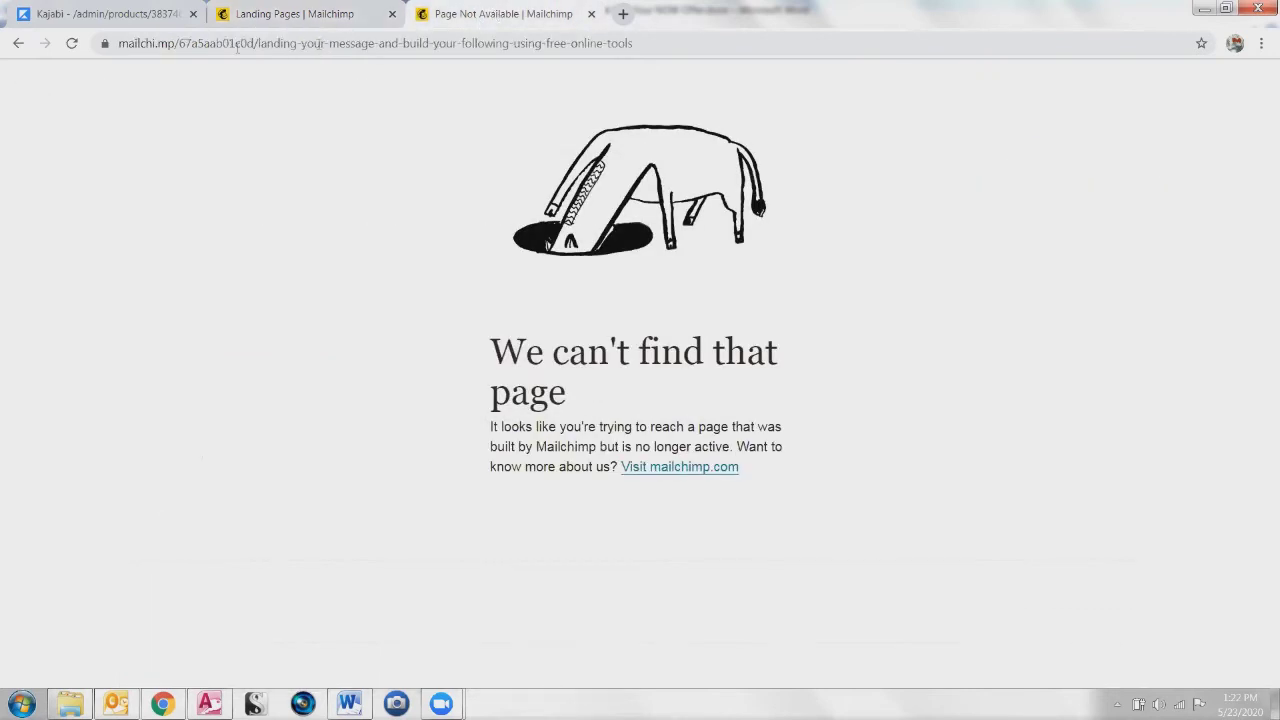
pyautogui.moveTo(262, 43); pyautogui.dragTo(118, 43)
pyautogui.press('Right')
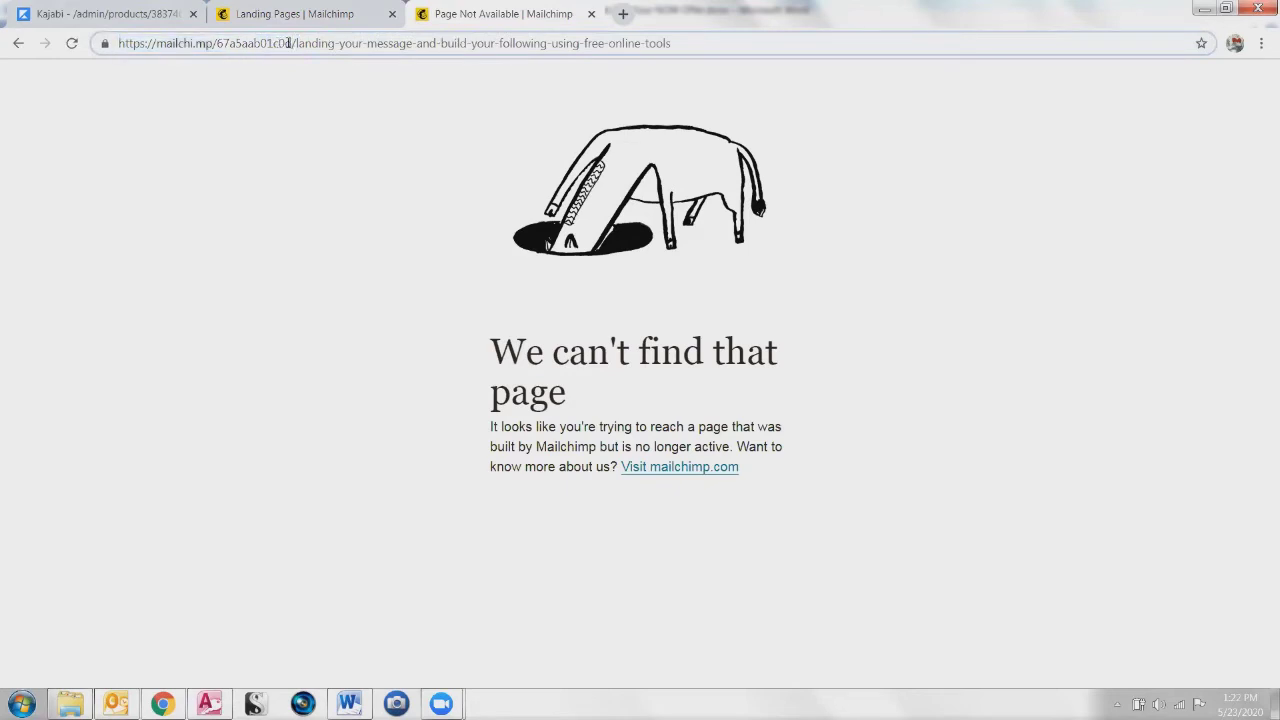
pyautogui.moveTo(293, 43); pyautogui.dragTo(78, 44)
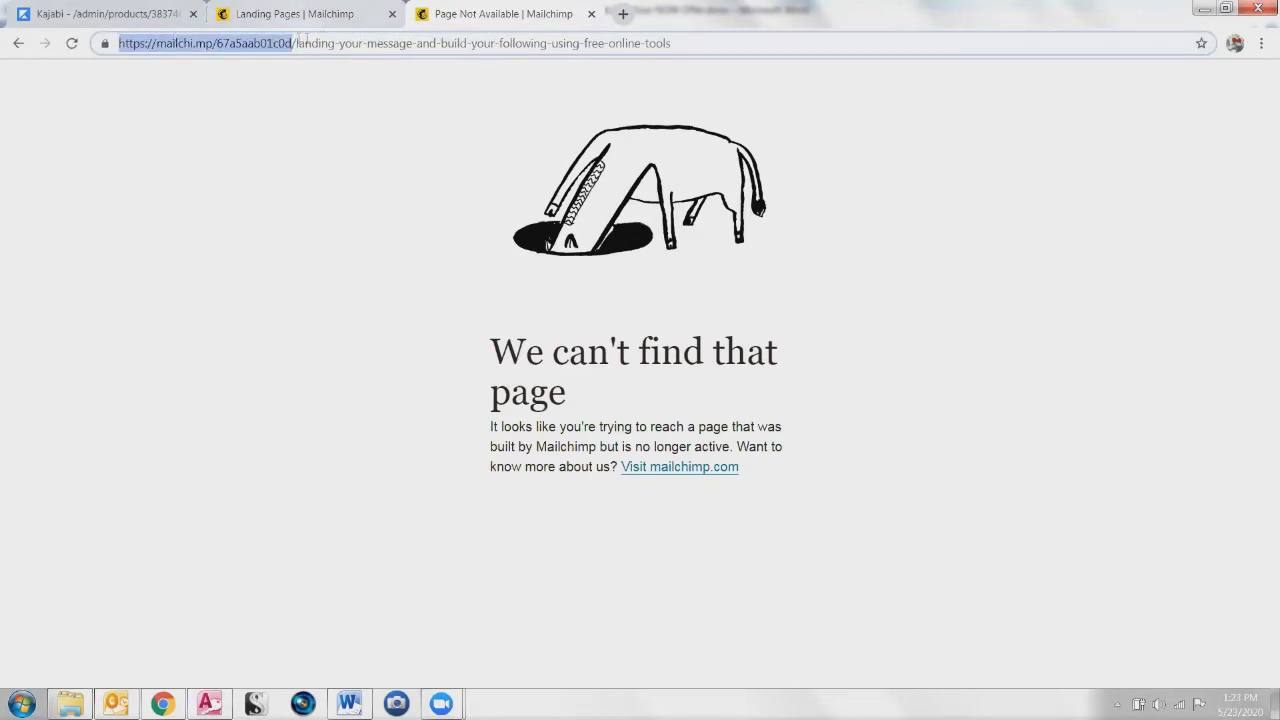
pyautogui.click(296, 14)
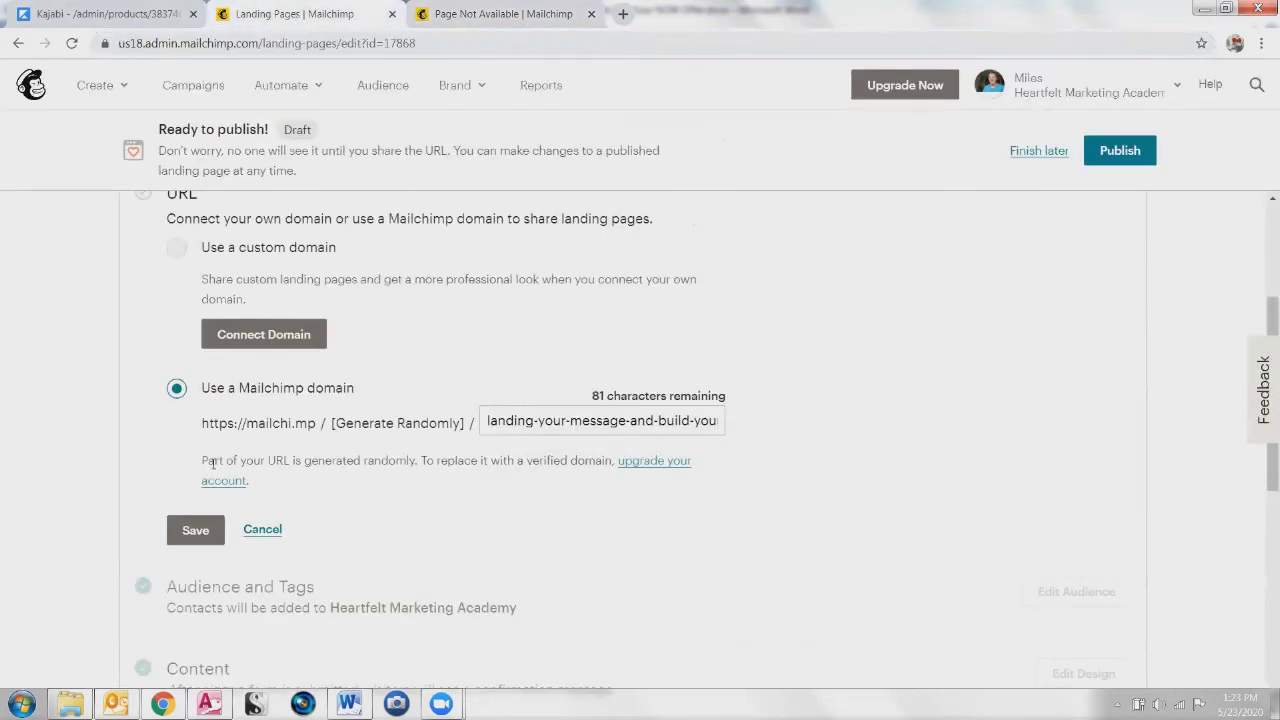
# Step: Check the 'landing-your-message-and-build-your-following-using-free-online-tools' slug and save the URL
pyautogui.click(612, 420)
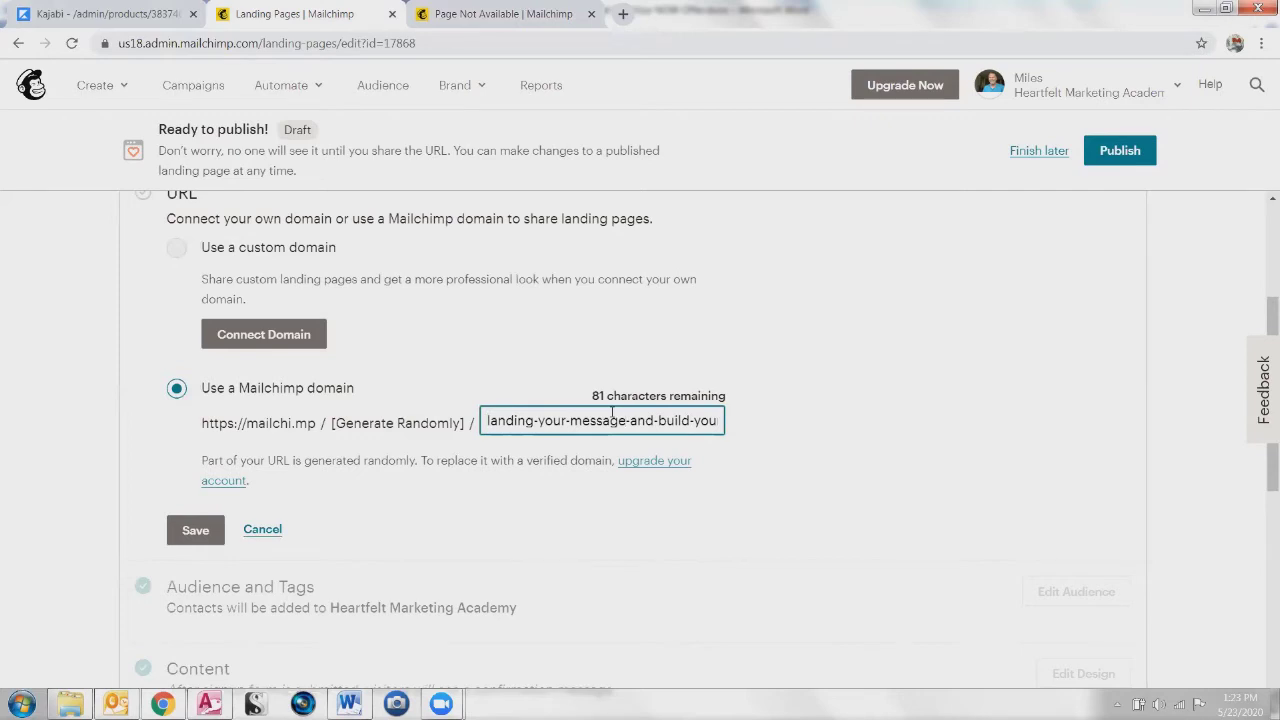
pyautogui.press('End')
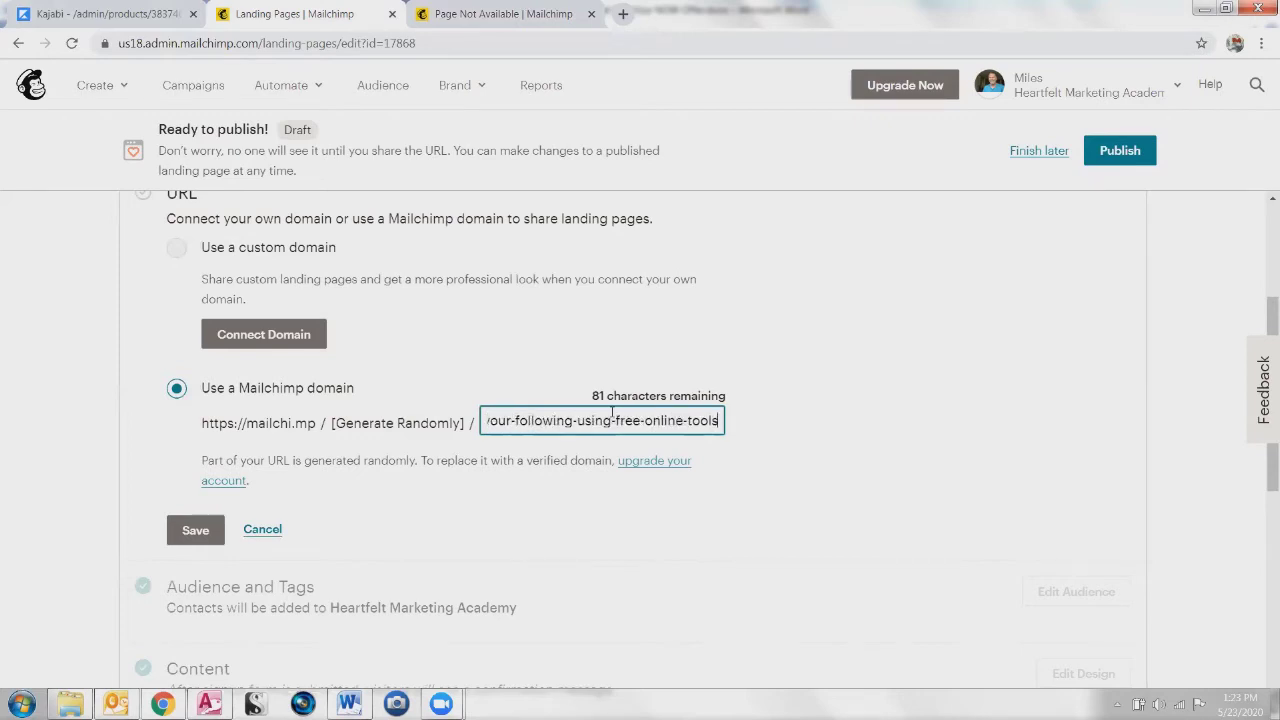
pyautogui.press('Home')
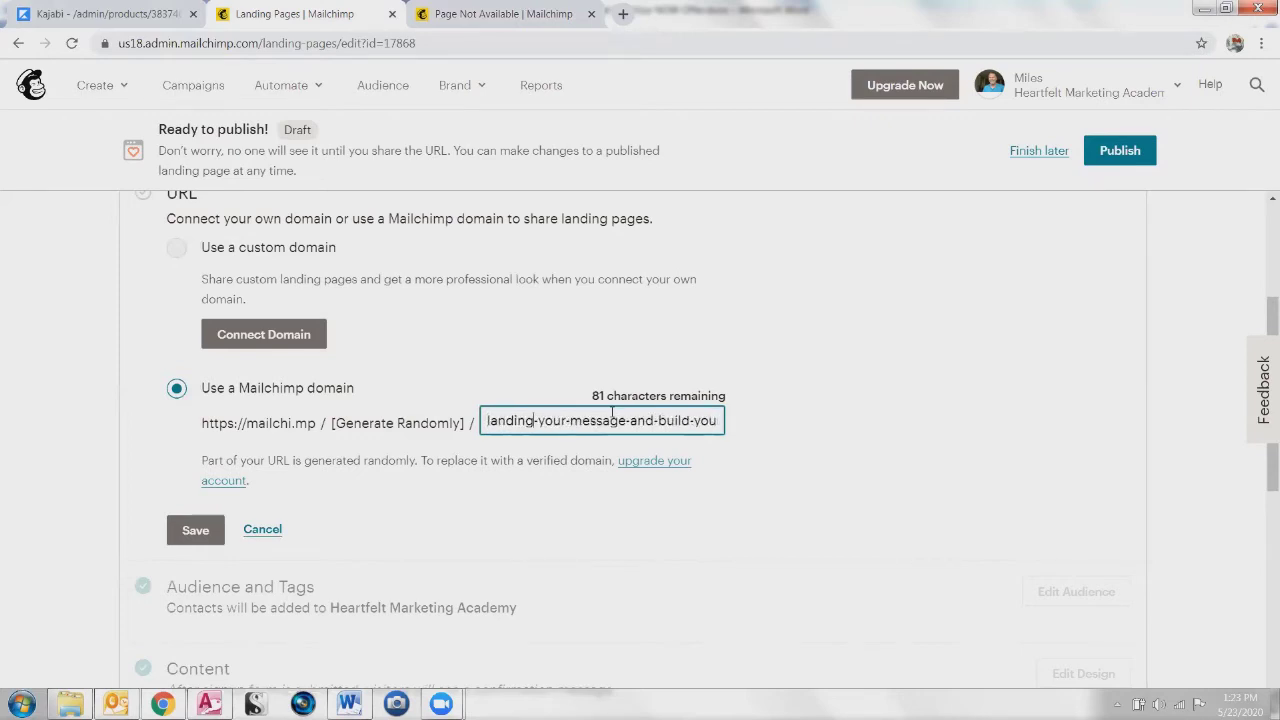
pyautogui.press('End')
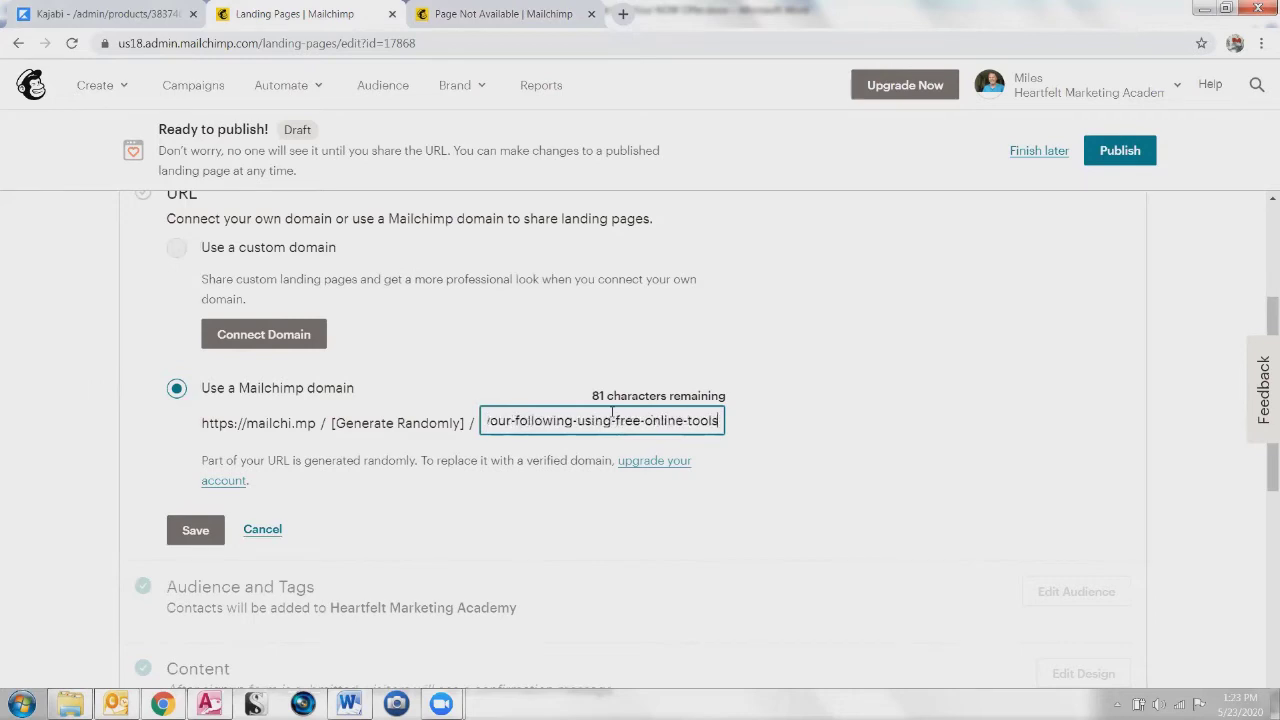
pyautogui.press('Home')
pyautogui.press('End')
pyautogui.click(204, 532)
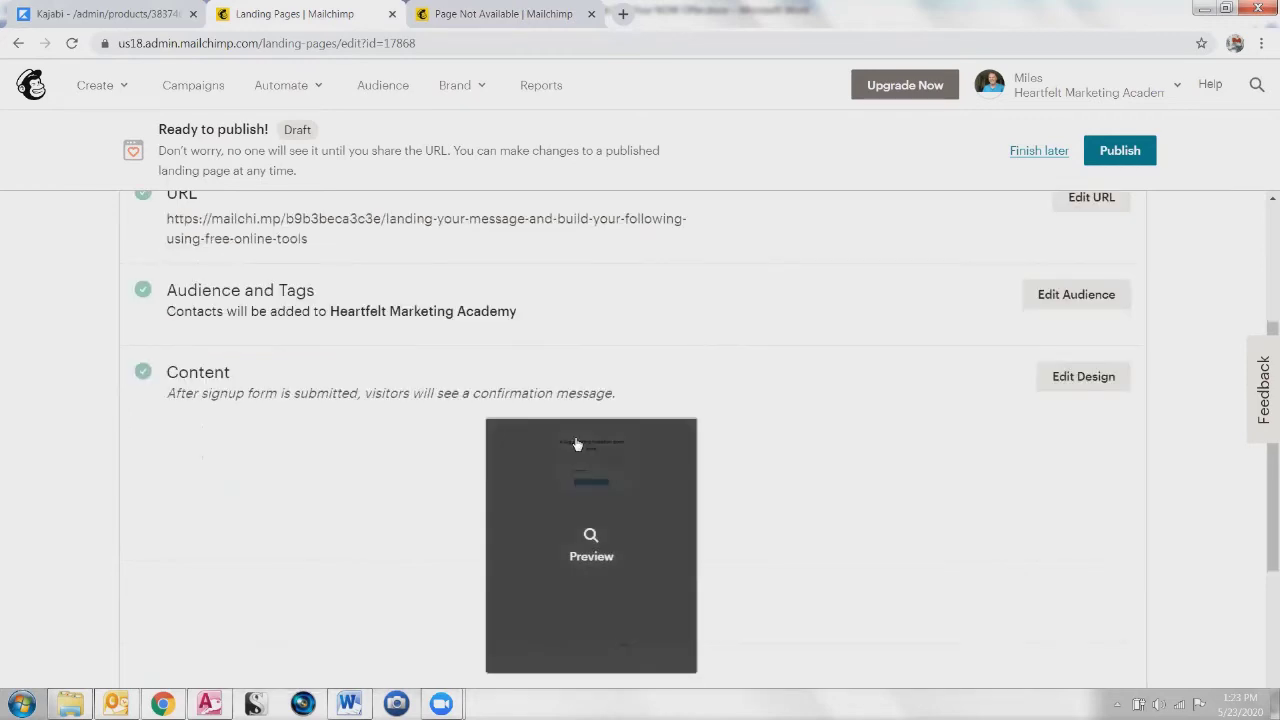
pyautogui.scroll(2, 557, 285)
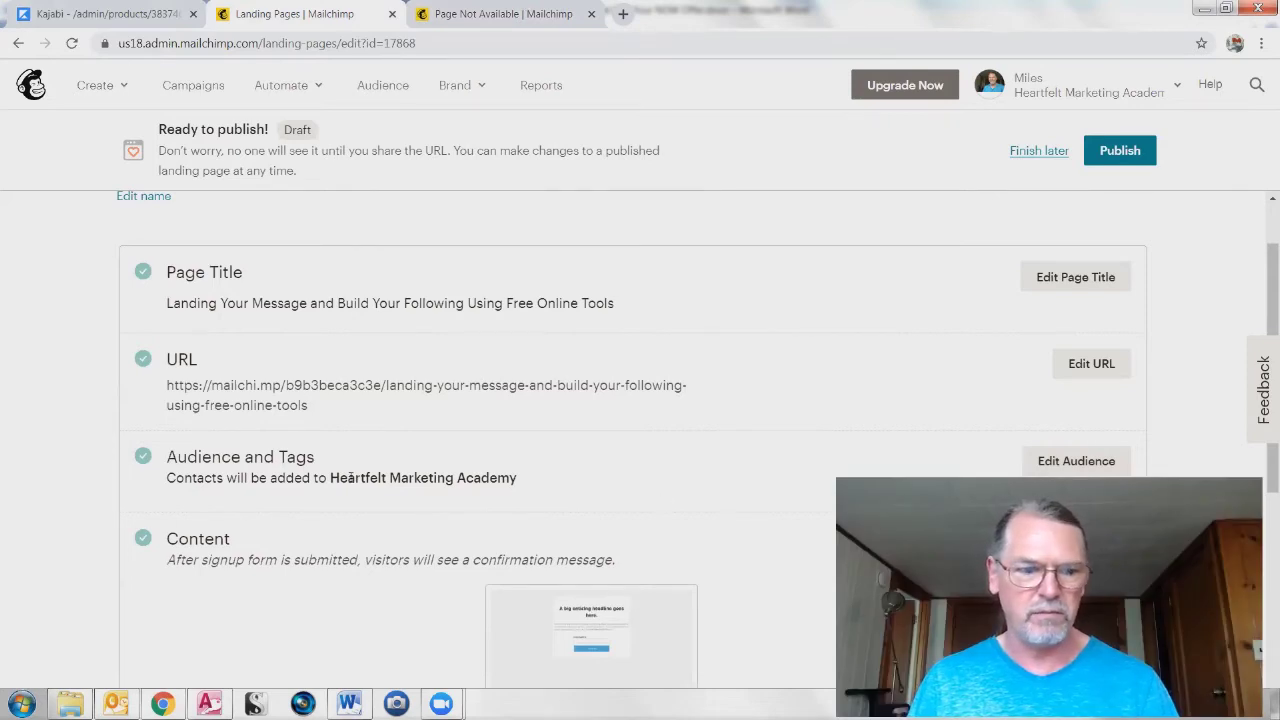
pyautogui.scroll(-2, 256, 398)
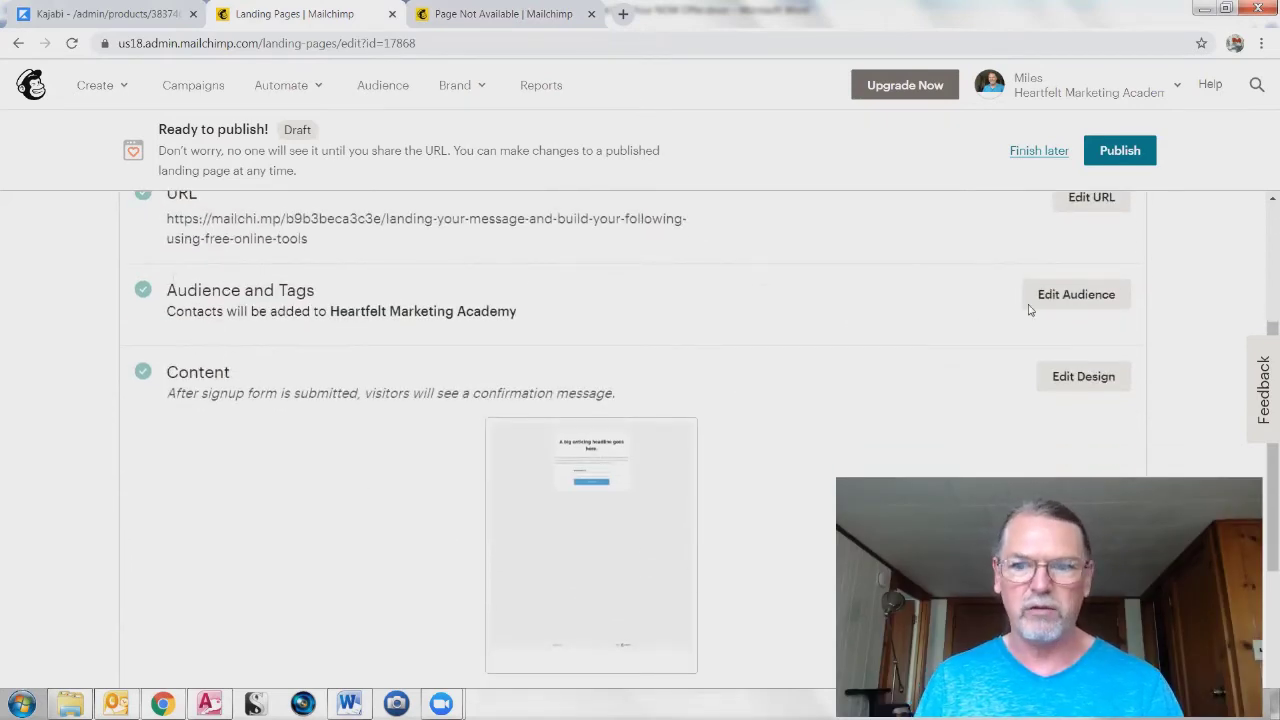
# Step: Tag new Heartfelt Marketing Academy signups LeadingYourMessage, save the audience settings, and enter the design editor
pyautogui.click(1066, 298)
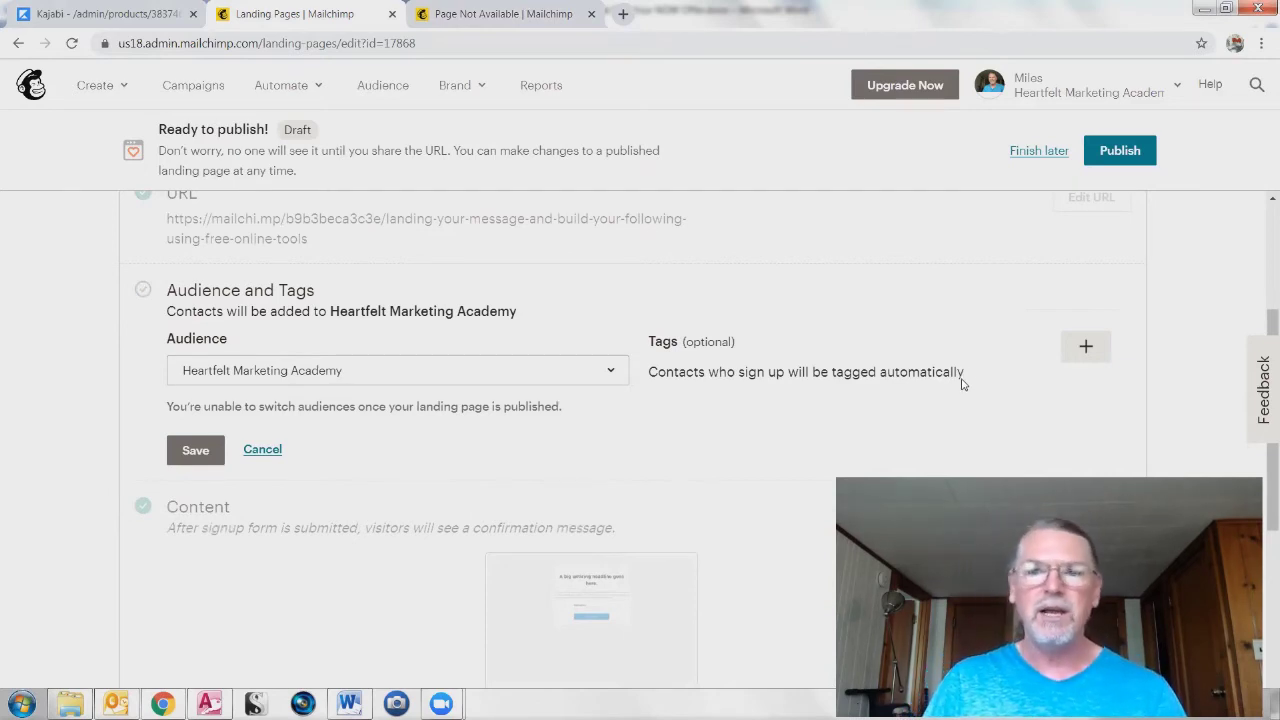
pyautogui.click(1086, 348)
pyautogui.scroll(-1, 810, 380)
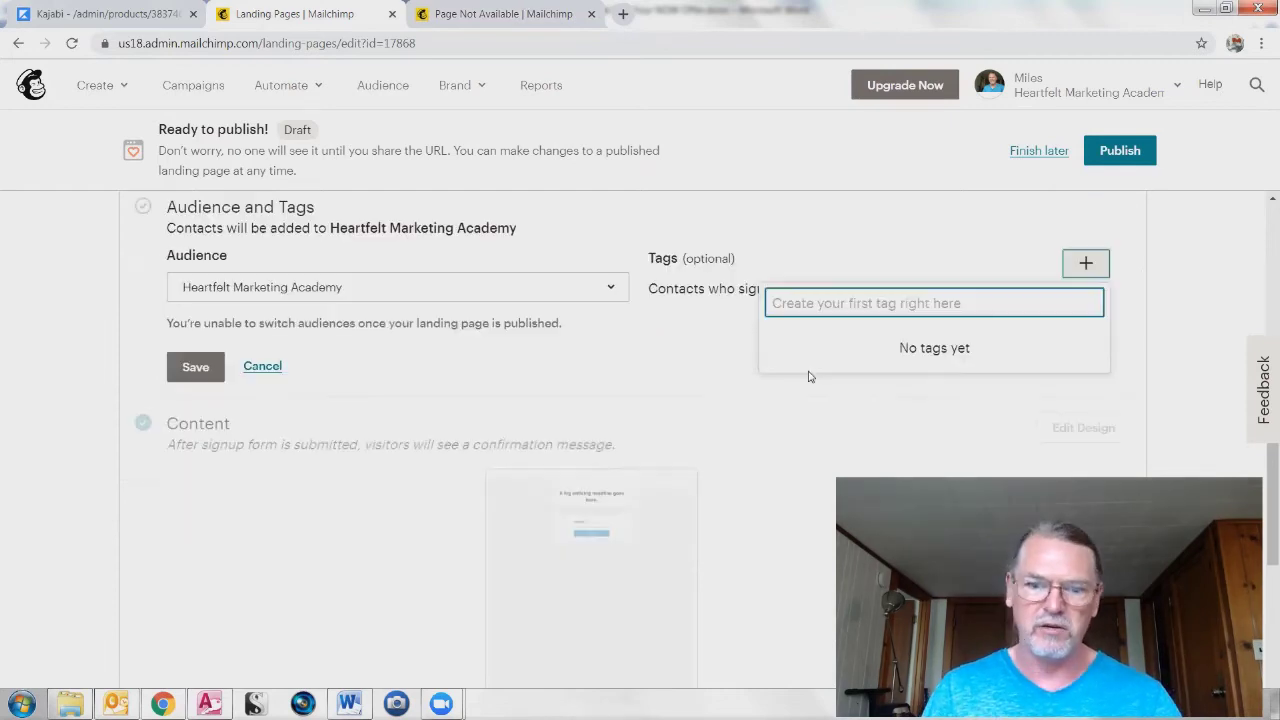
pyautogui.write('LeadingYourMessage')
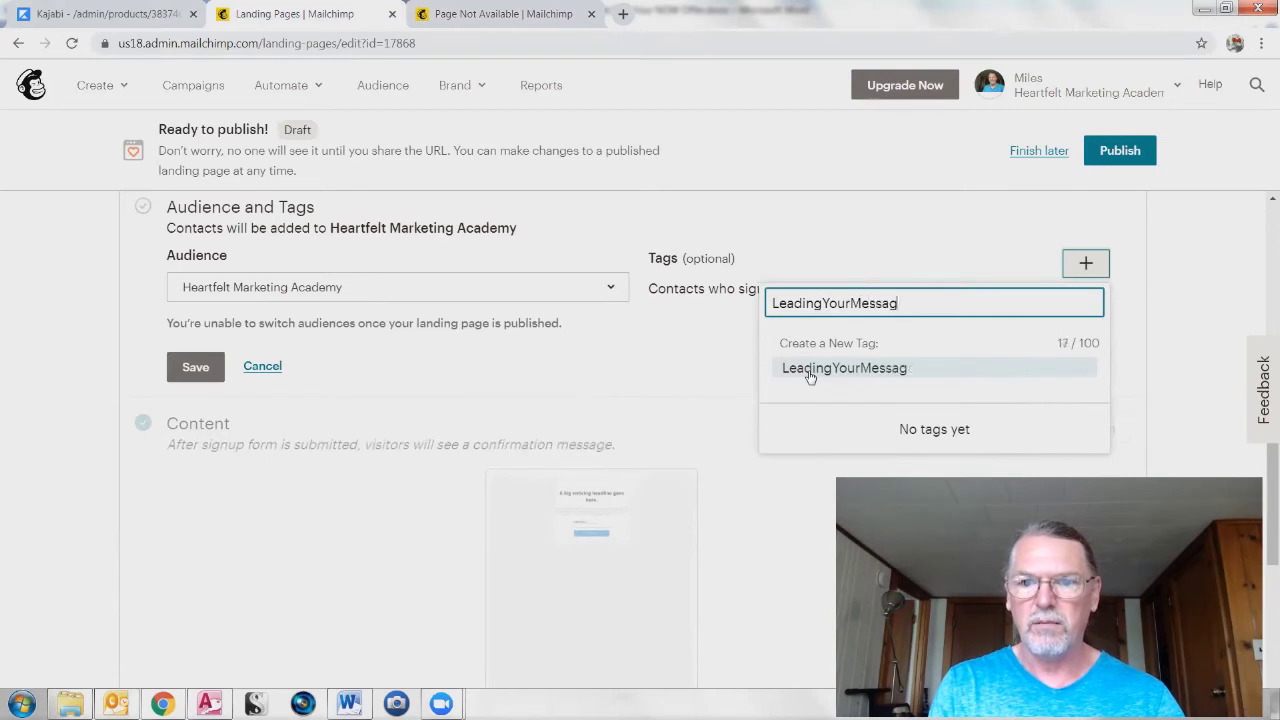
pyautogui.click(810, 375)
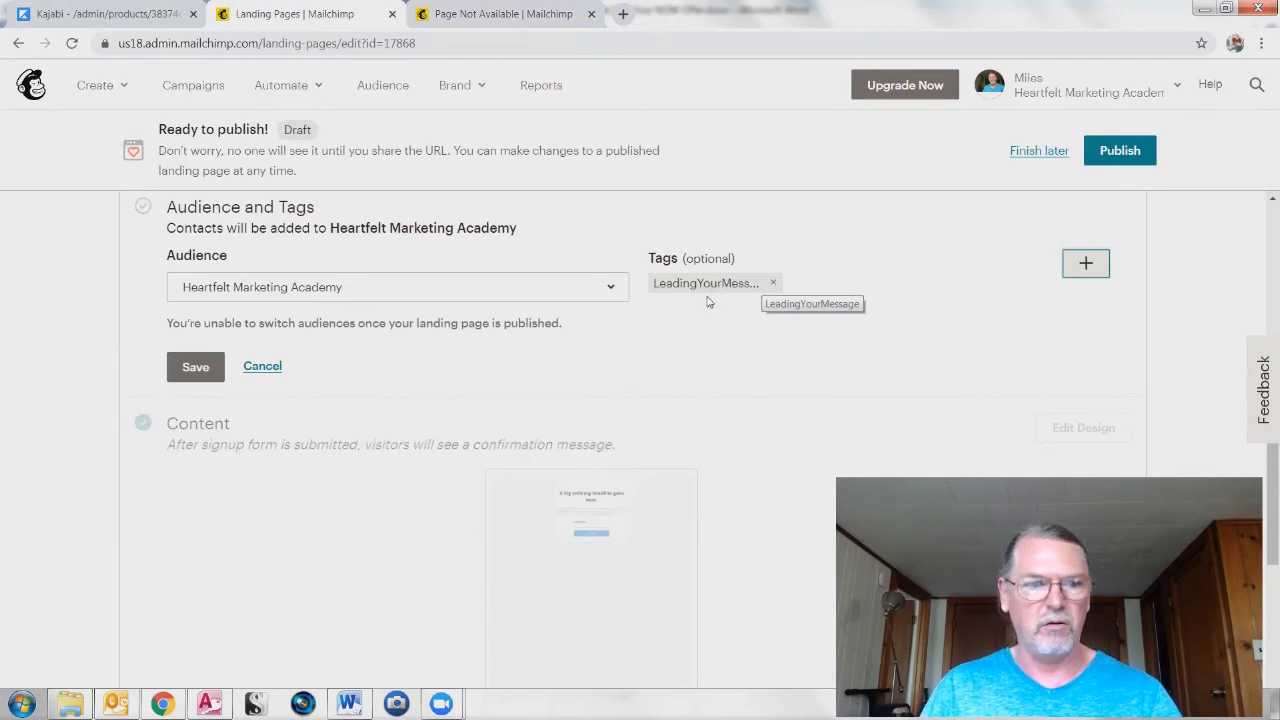
pyautogui.click(610, 288)
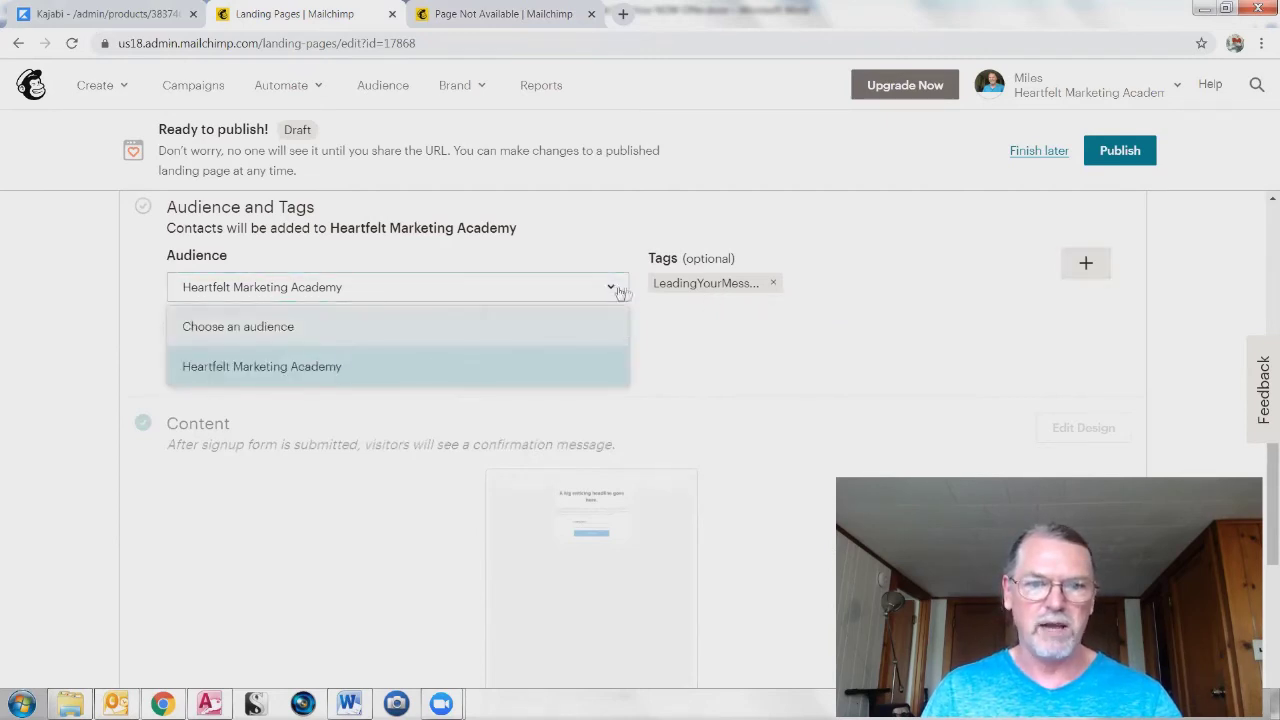
pyautogui.click(616, 287)
pyautogui.click(196, 367)
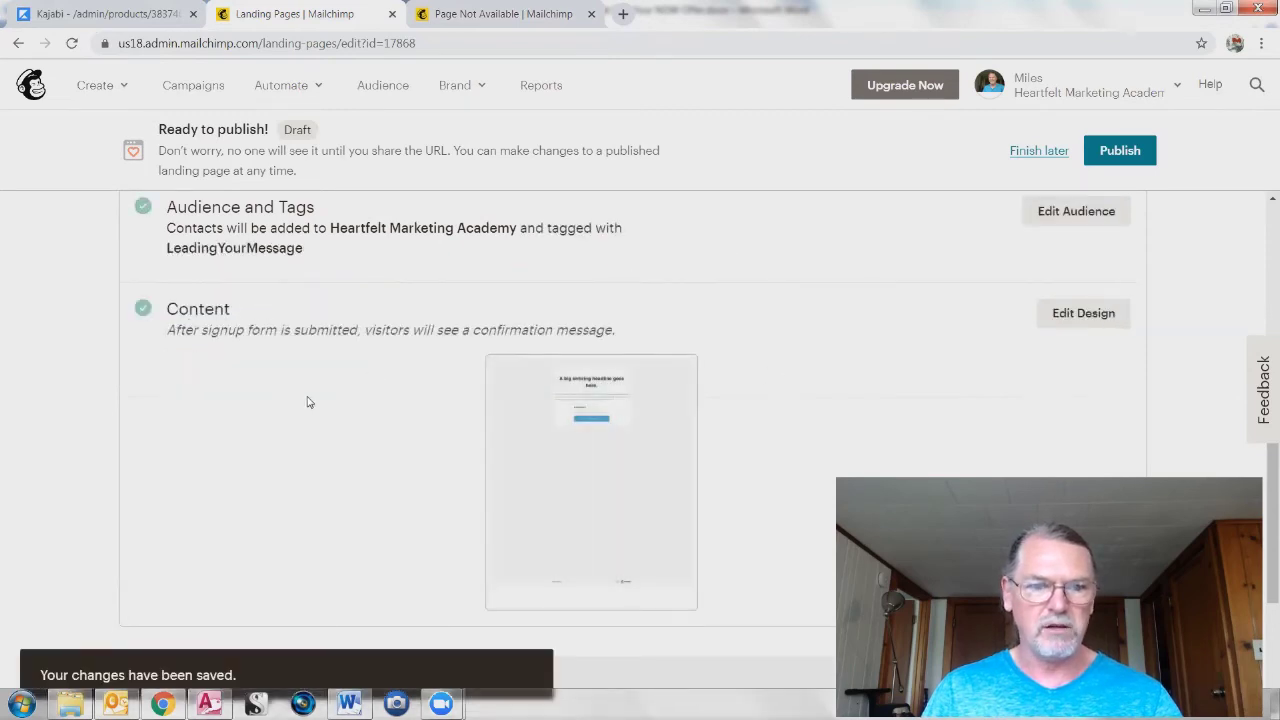
pyautogui.click(1074, 316)
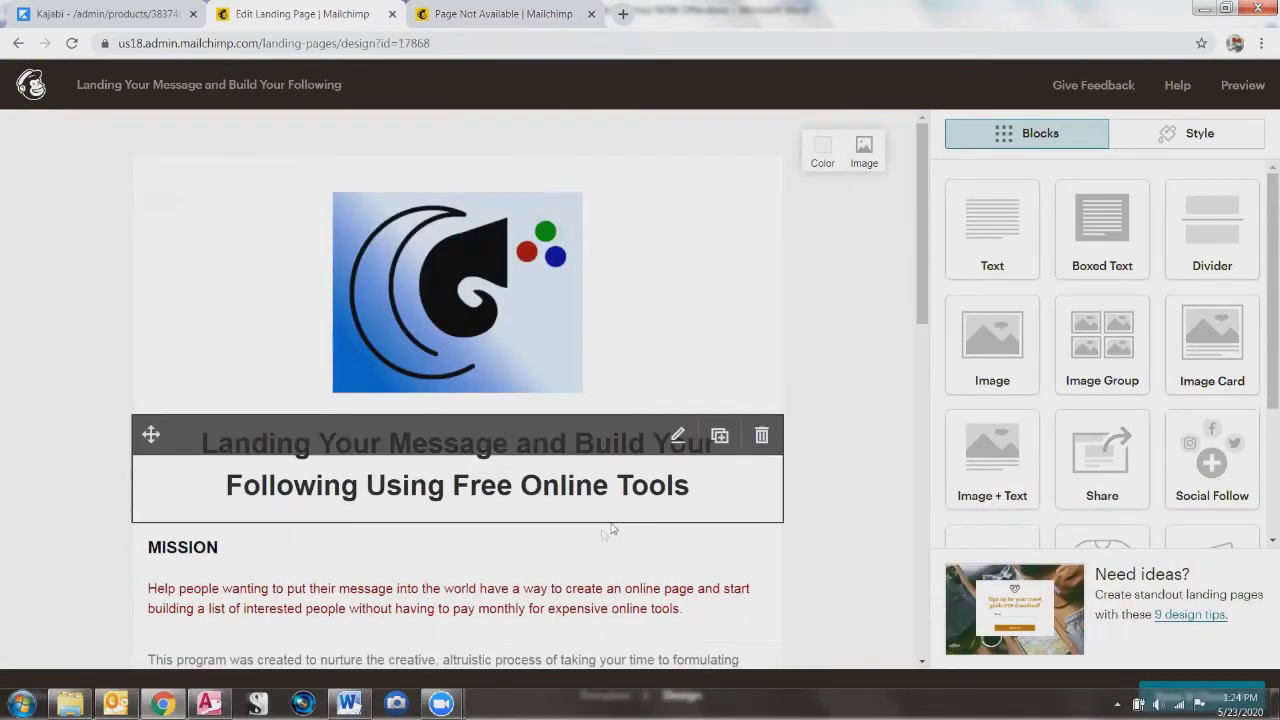
# Step: Drop an Image + Text block just below the boxed name-and-email message
pyautogui.scroll(-3, 287, 580)
pyautogui.scroll(-4, 282, 488)
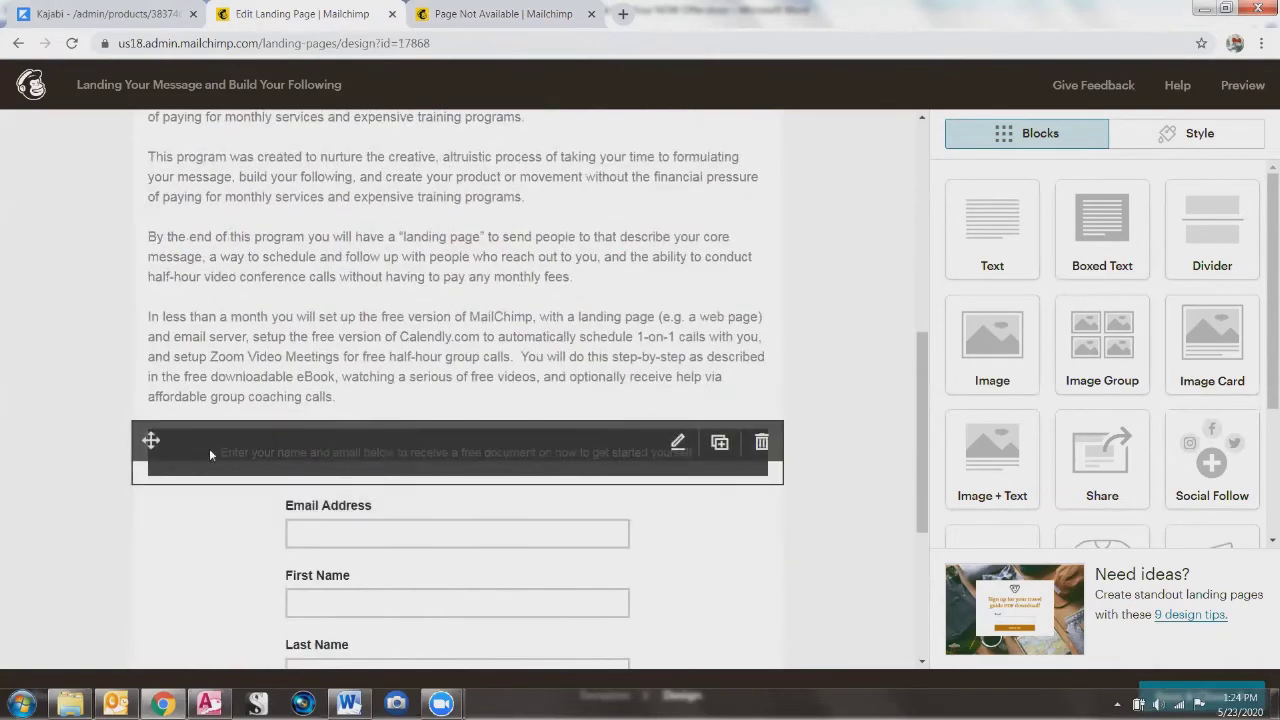
pyautogui.click(470, 459)
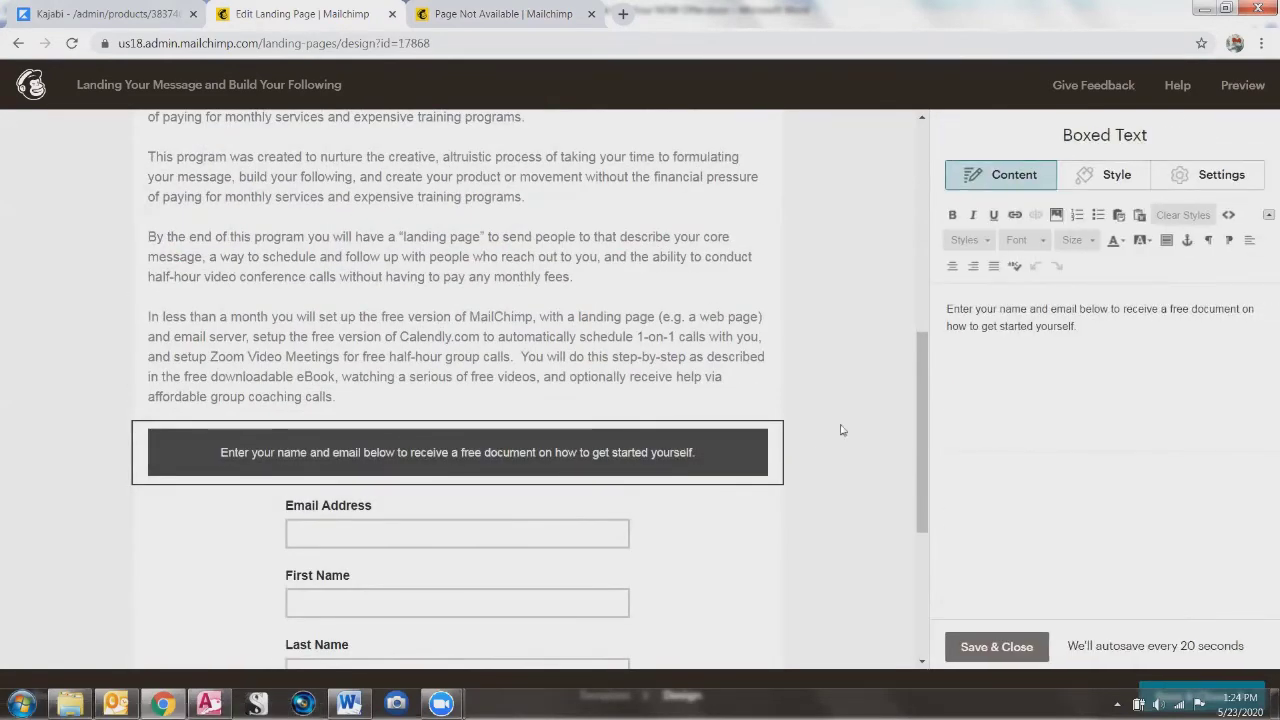
pyautogui.click(803, 443)
pyautogui.moveTo(992, 298); pyautogui.dragTo(458, 470)
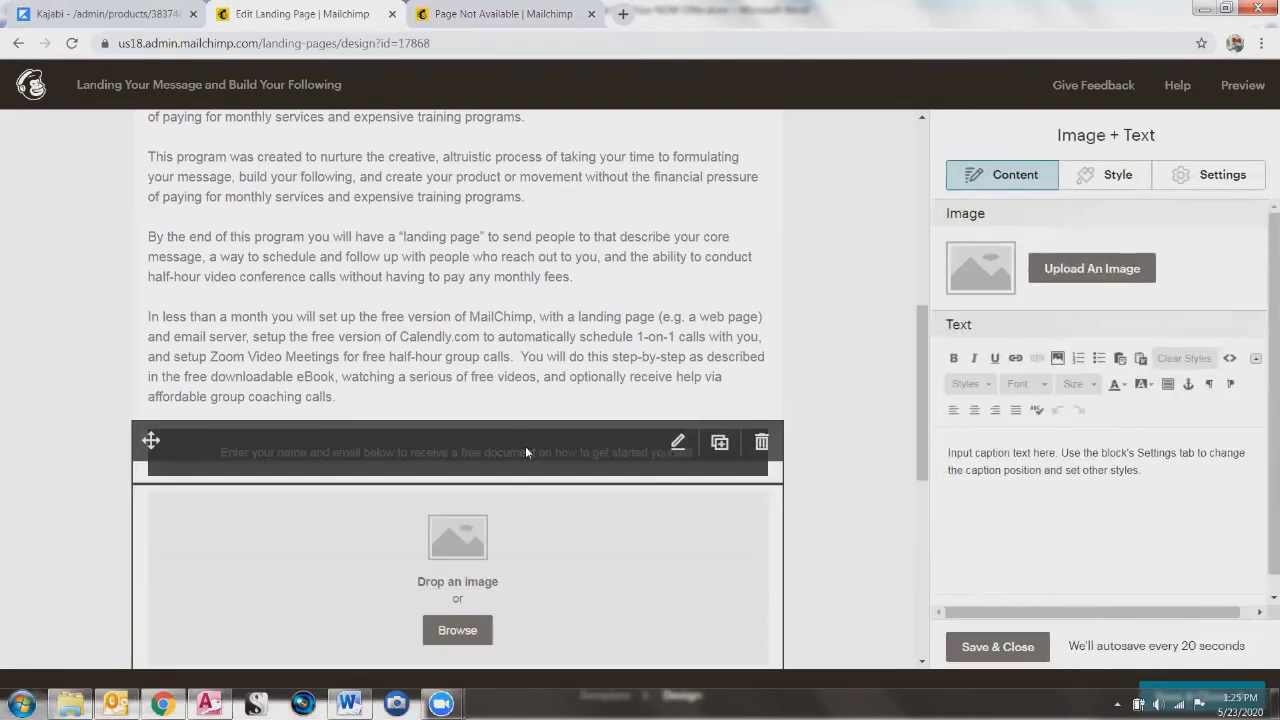
pyautogui.scroll(-2, 437, 452)
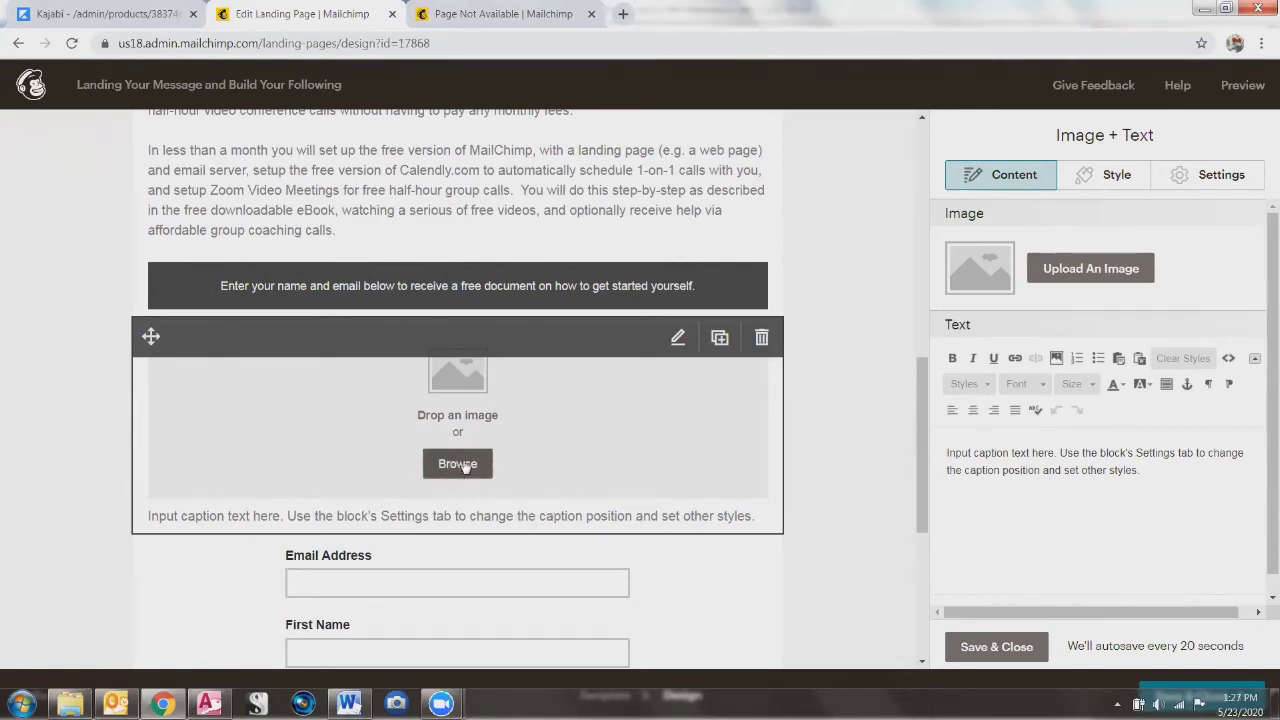
# Step: Upload Z_HandshakeWithBorder_1 OpenClipArt.png and insert it into the Image + Text block
pyautogui.click(458, 464)
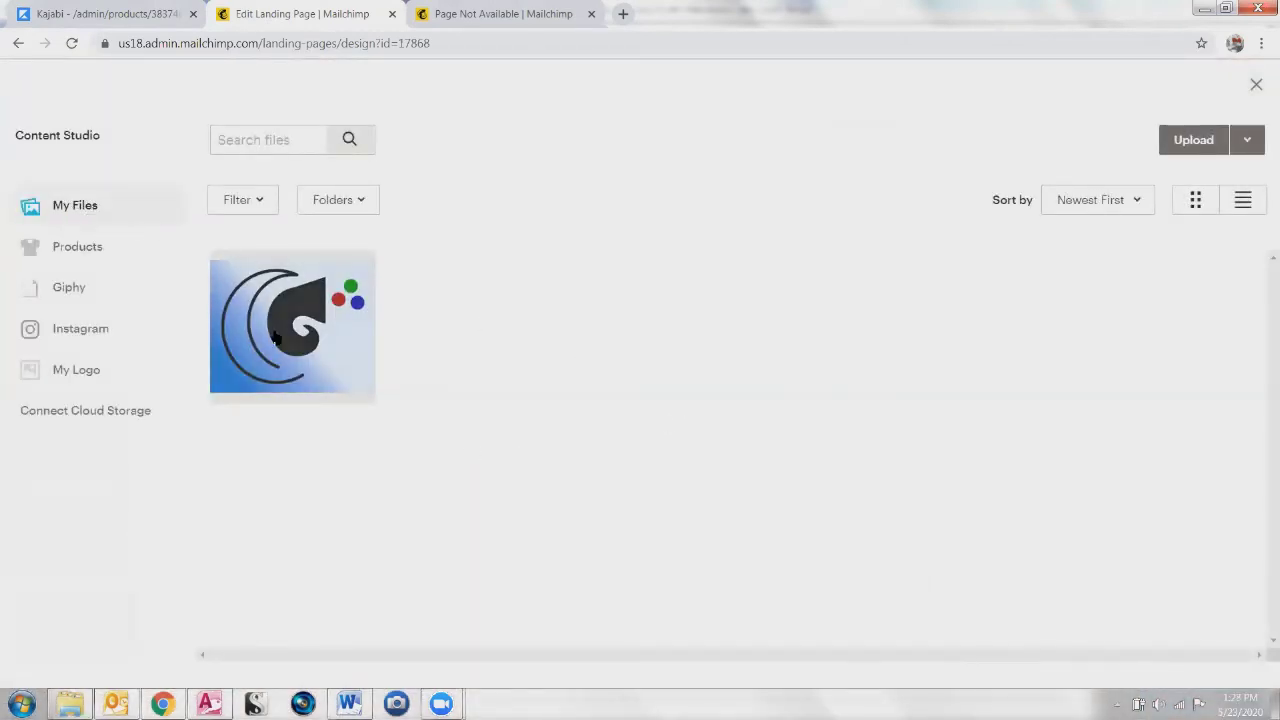
pyautogui.click(1193, 145)
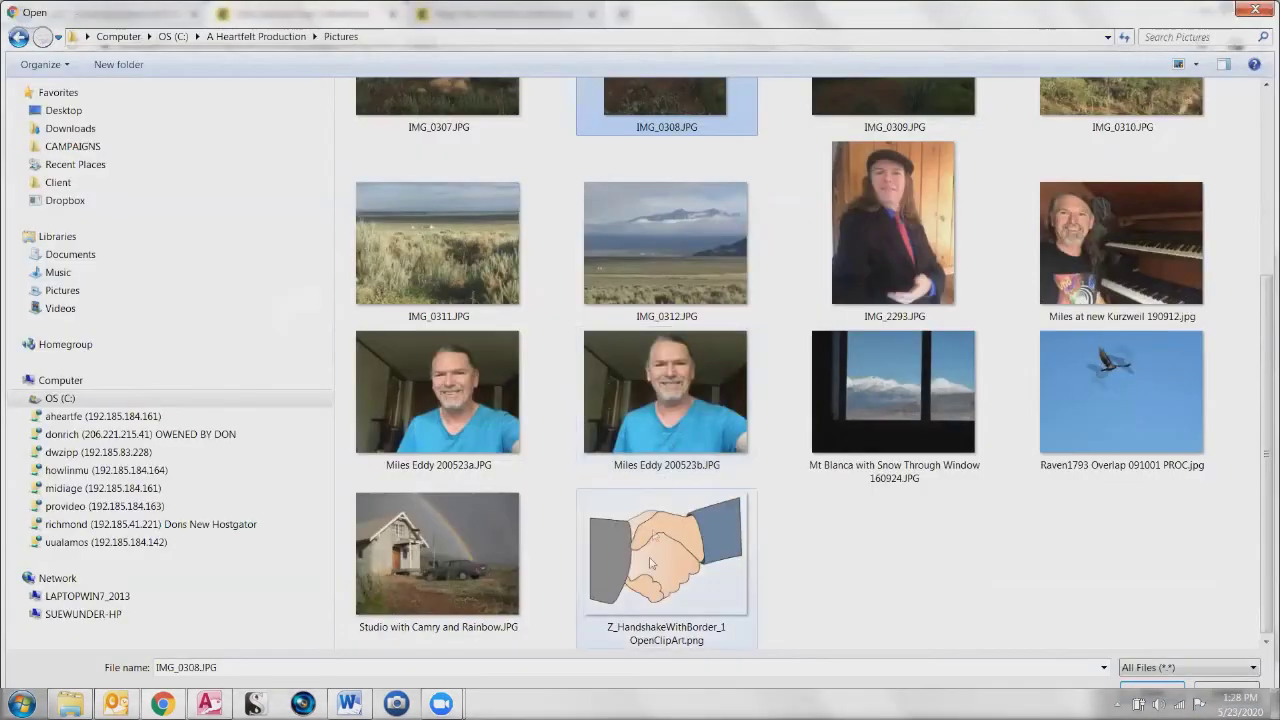
pyautogui.click(655, 562)
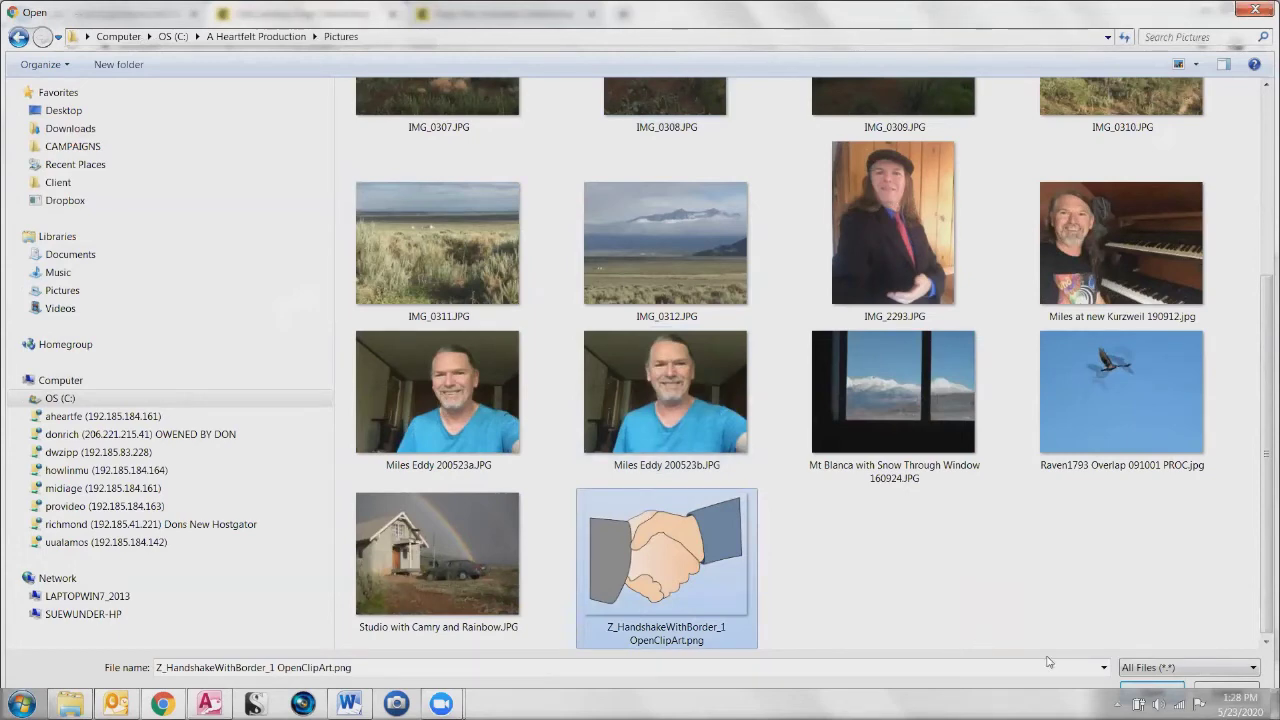
pyautogui.click(1153, 690)
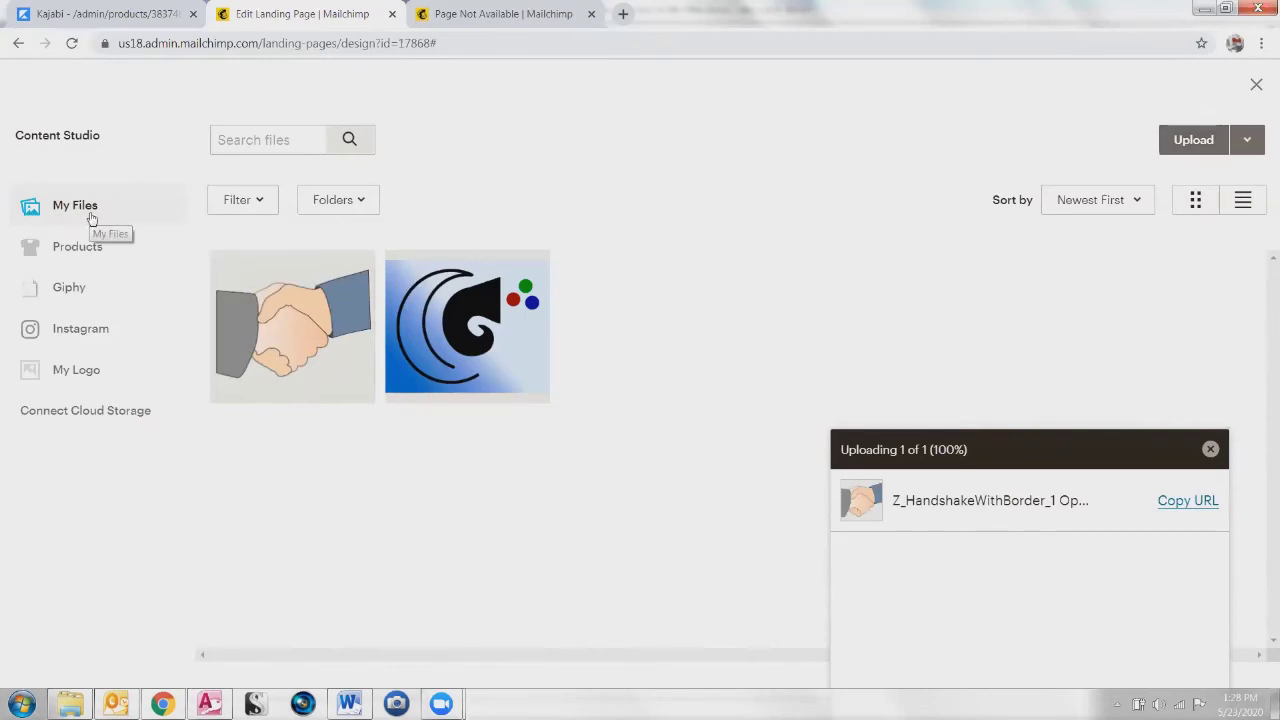
pyautogui.click(281, 340)
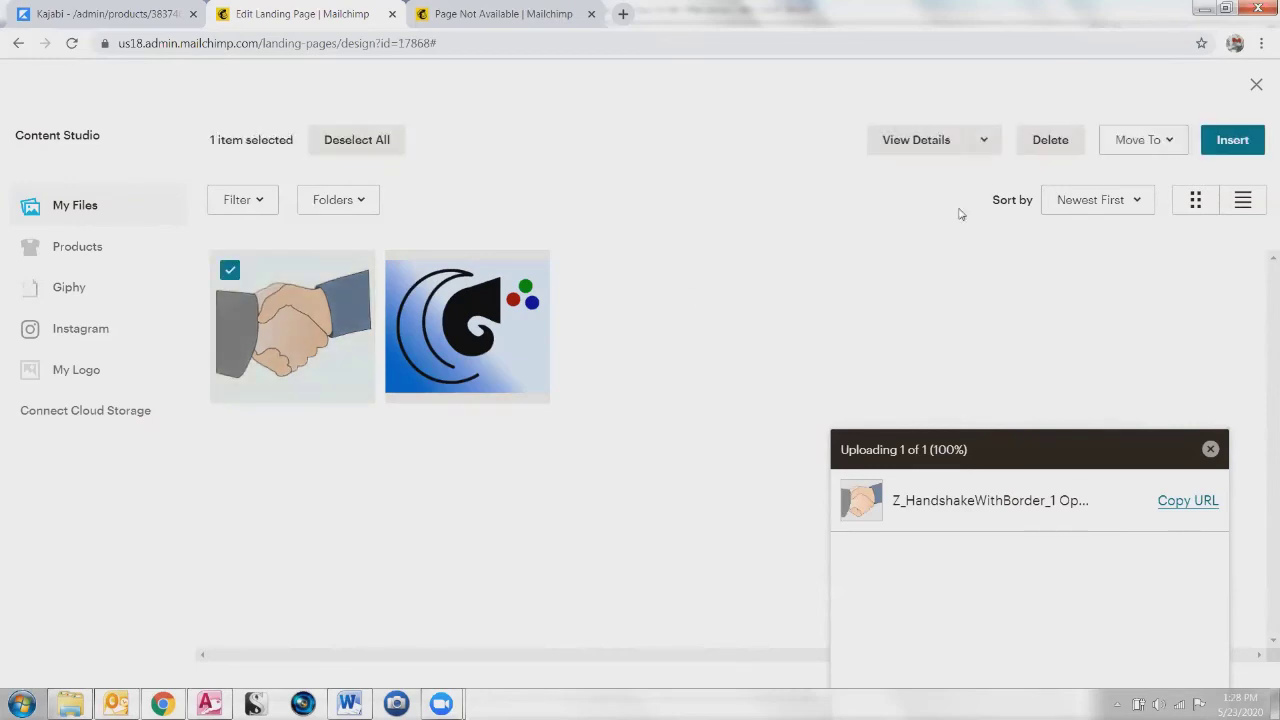
pyautogui.click(1235, 140)
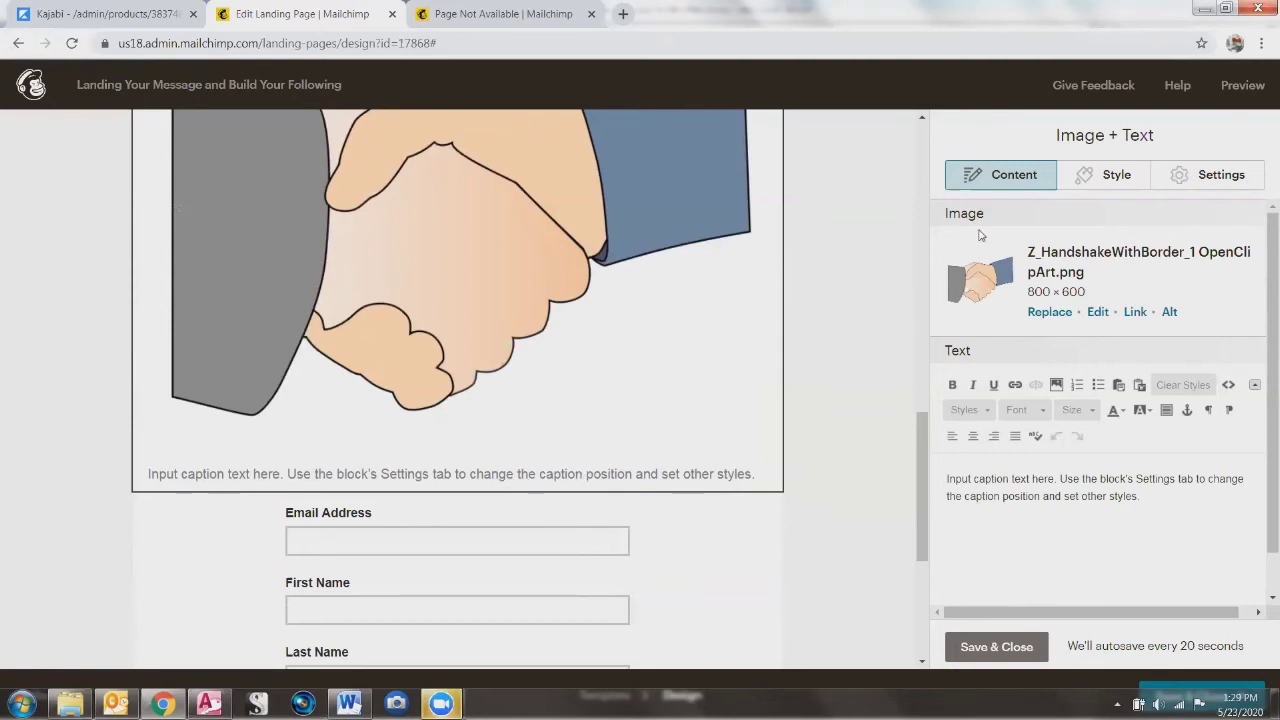
# Step: Set the block's image position to Left and image width to 1/4
pyautogui.click(1208, 177)
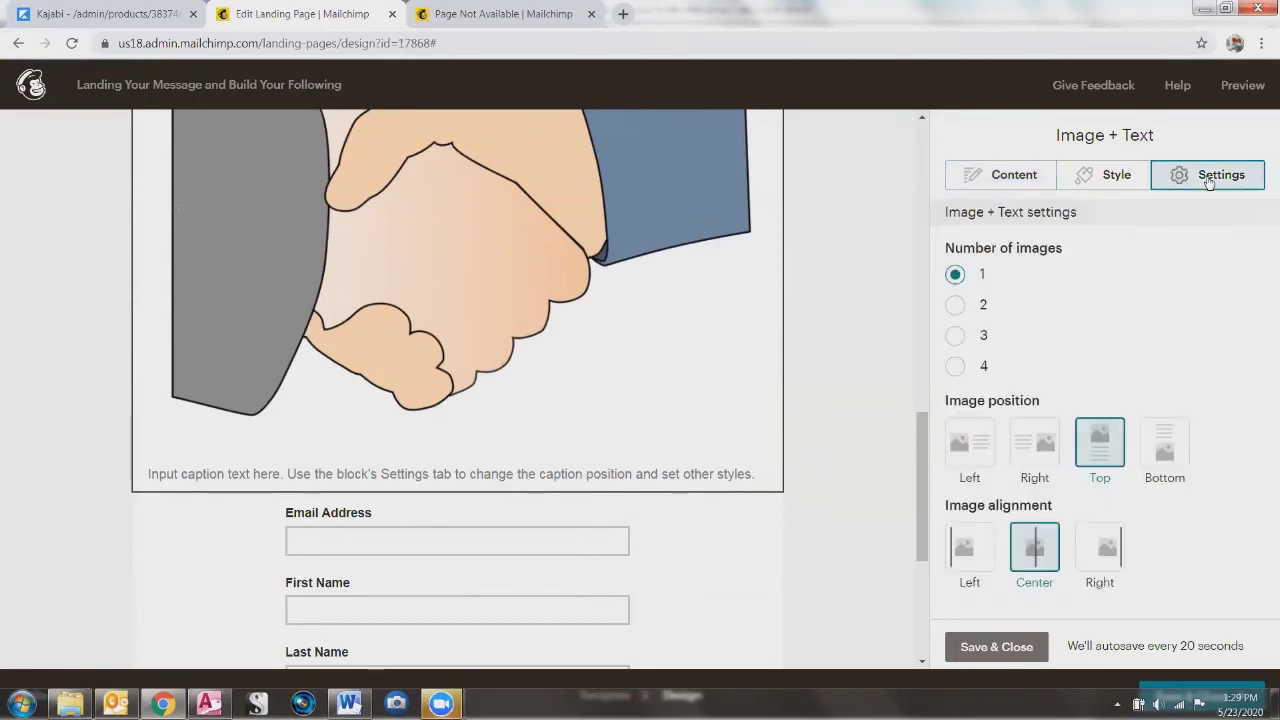
pyautogui.click(970, 452)
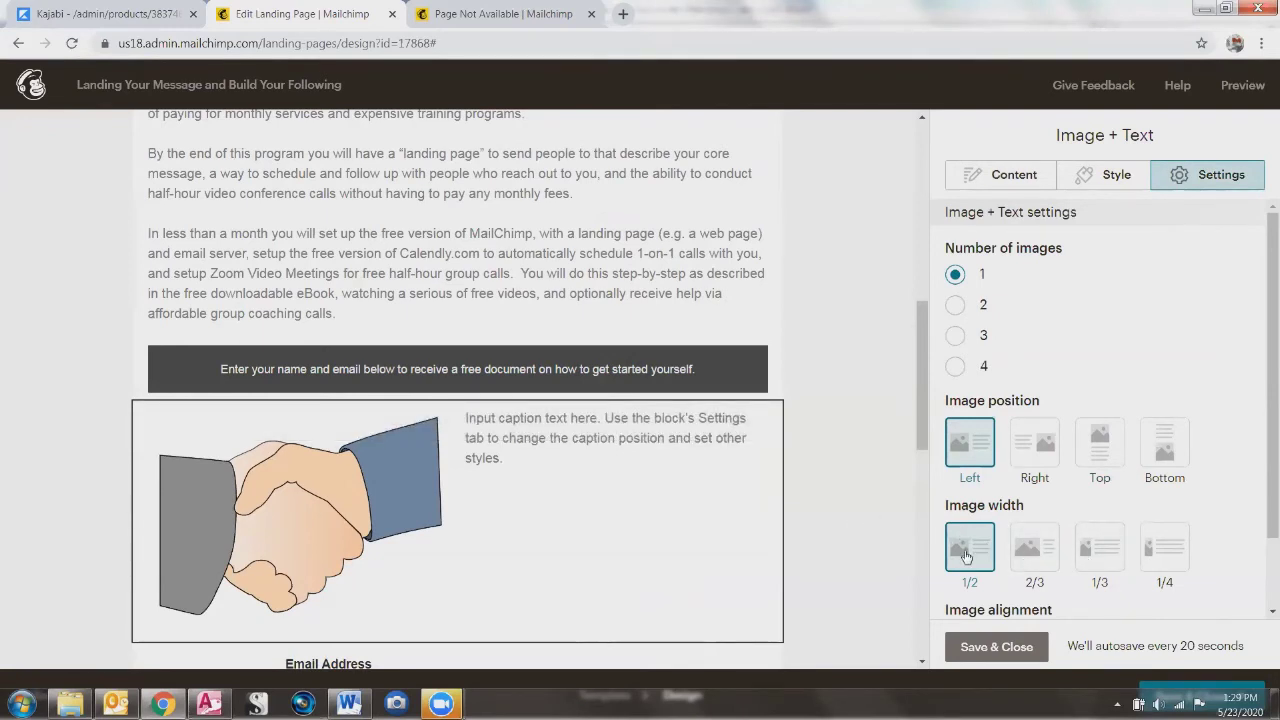
pyautogui.click(1037, 560)
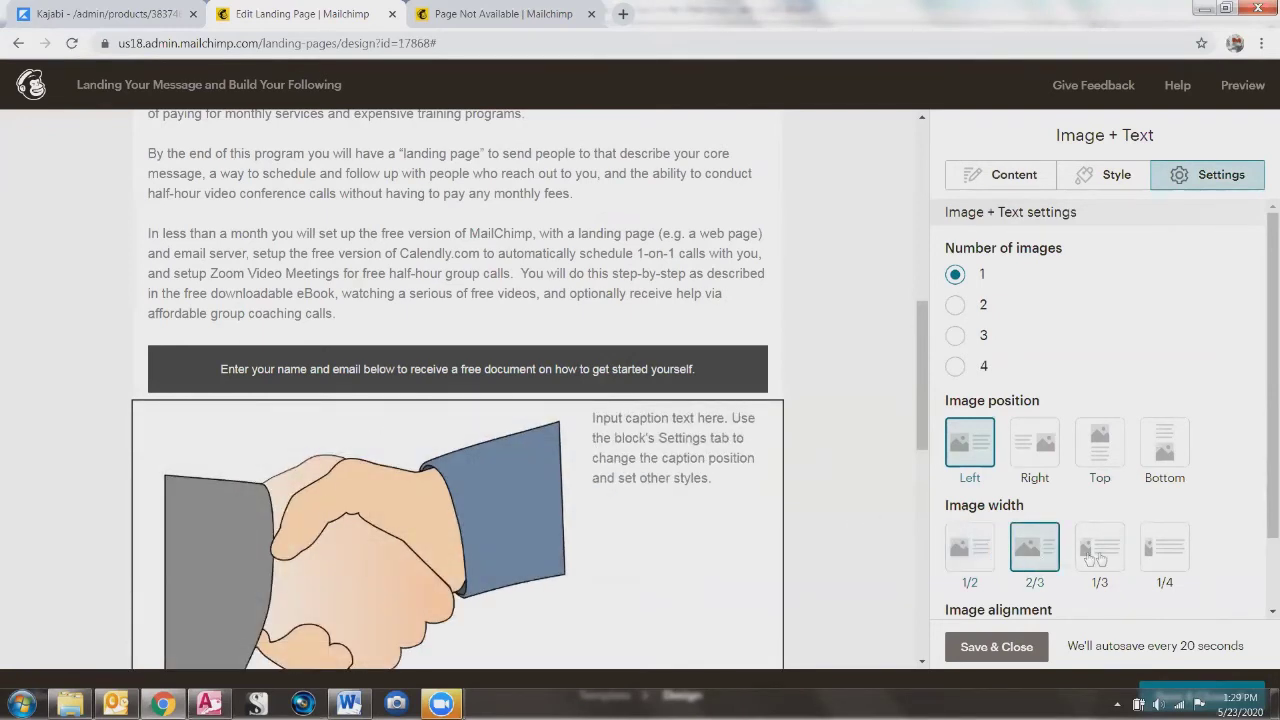
pyautogui.click(1100, 556)
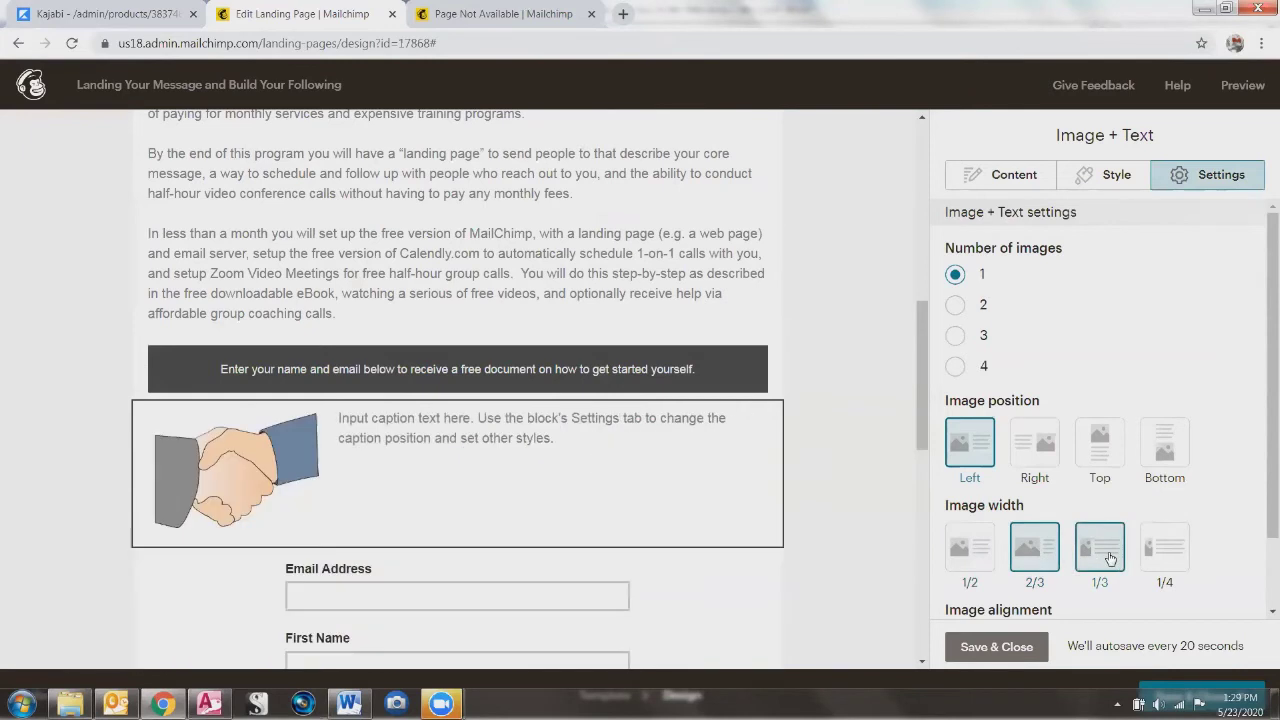
pyautogui.click(1166, 558)
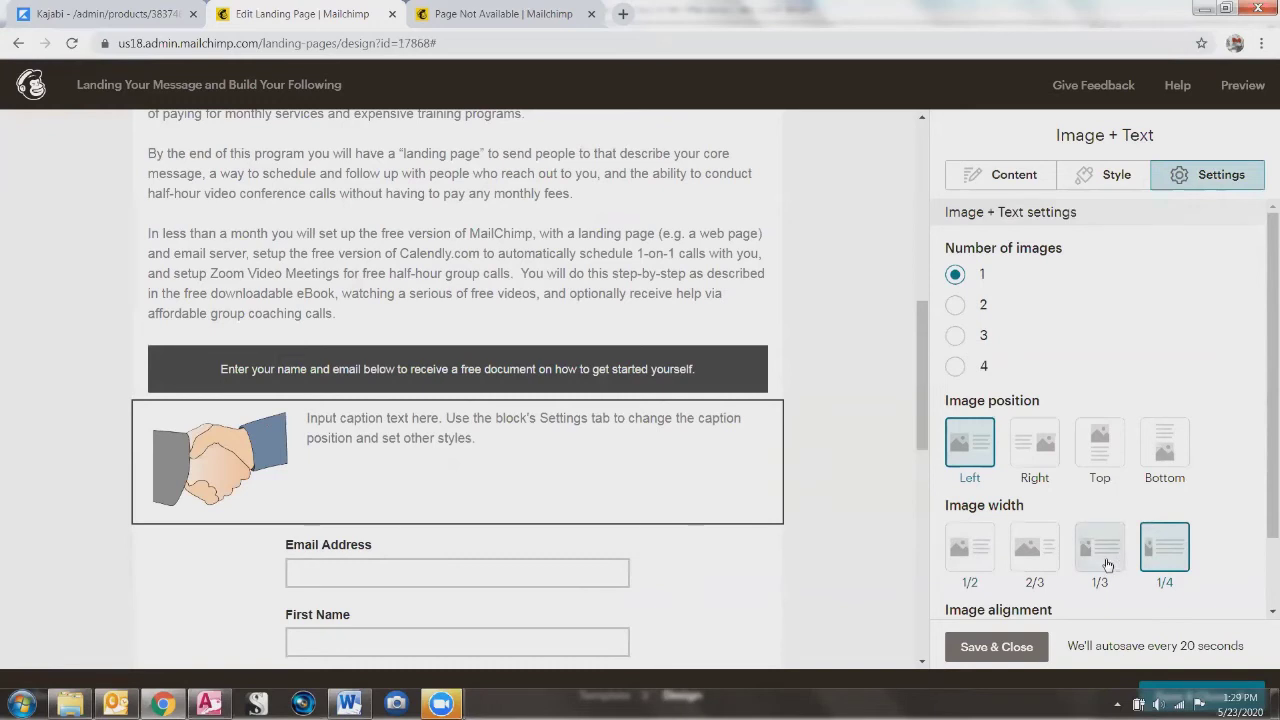
pyautogui.moveTo(304, 445)
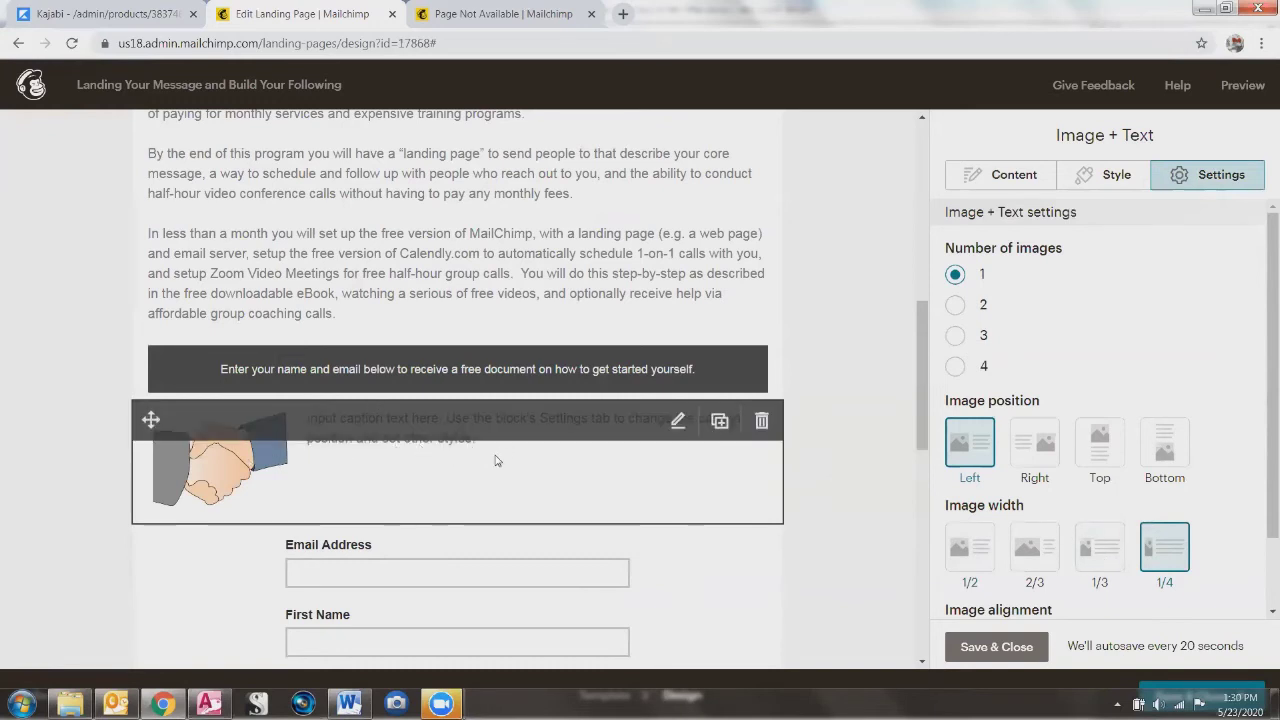
# Step: Copy the banner's signup sentence and paste it over the handshake block's placeholder caption
pyautogui.click(351, 380)
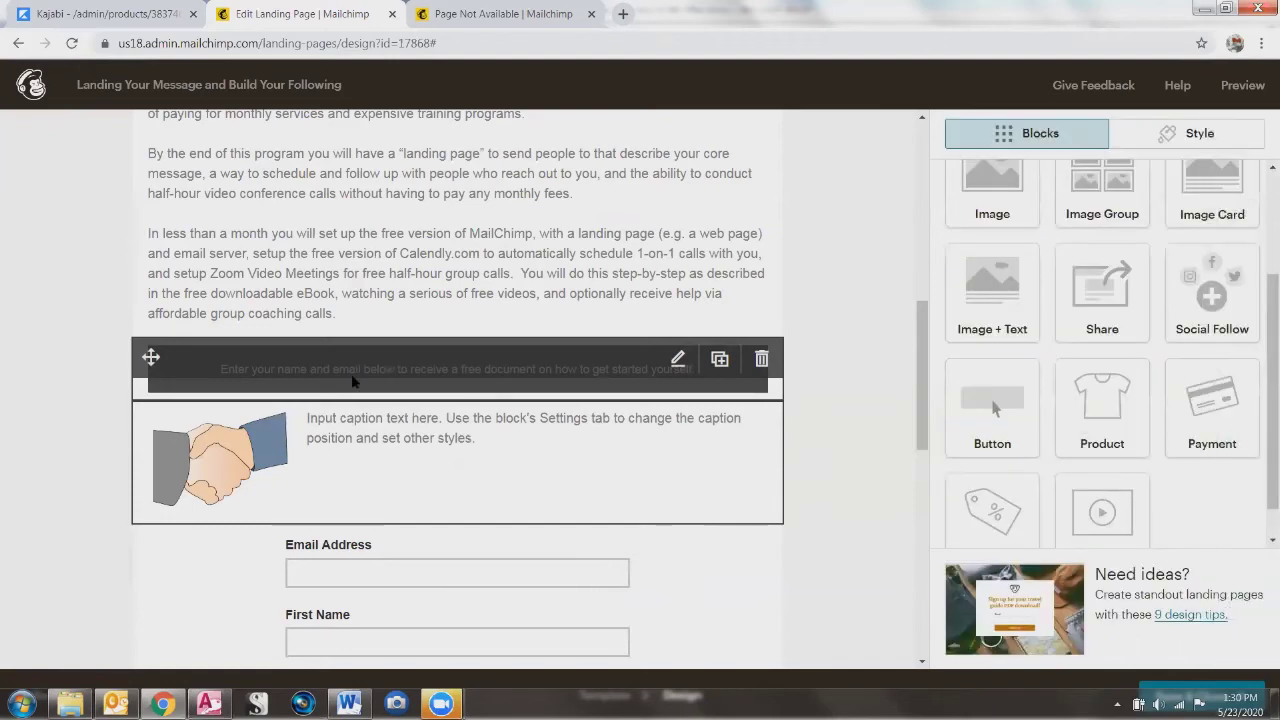
pyautogui.moveTo(1076, 326); pyautogui.dragTo(917, 308)
pyautogui.hotkey('ctrl', 'c')
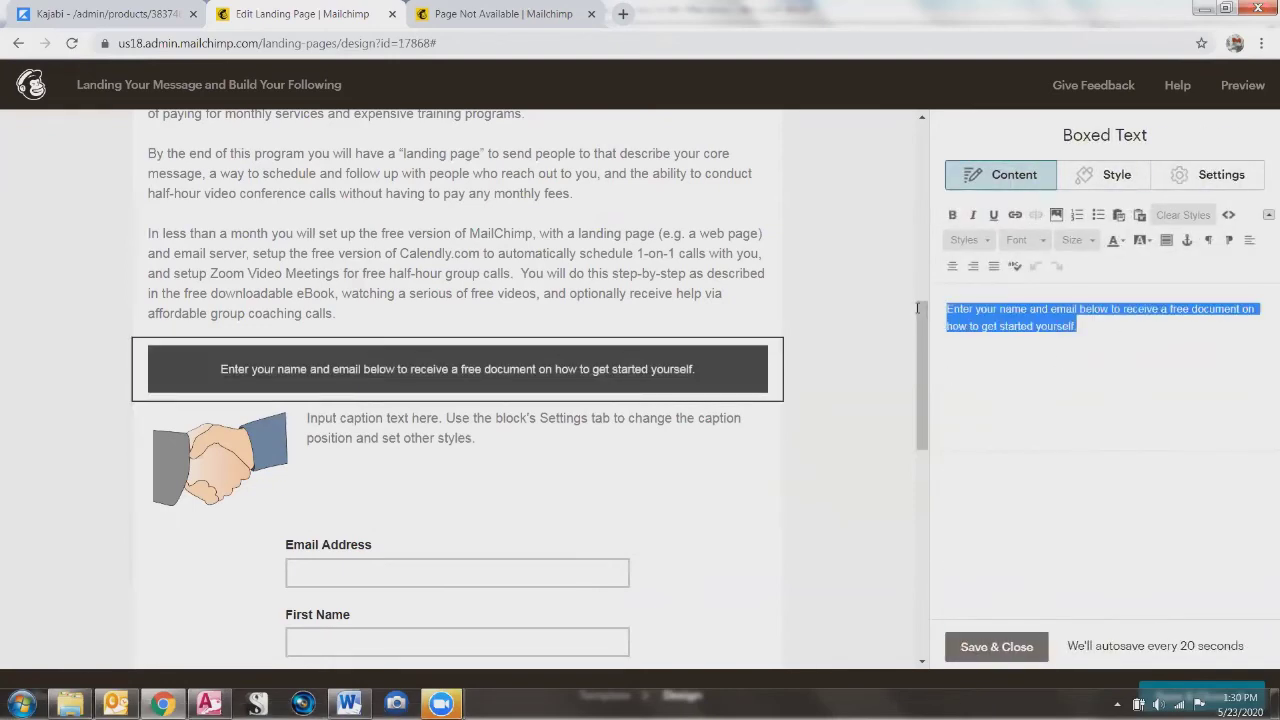
pyautogui.click(478, 452)
pyautogui.moveTo(1159, 504); pyautogui.dragTo(948, 478)
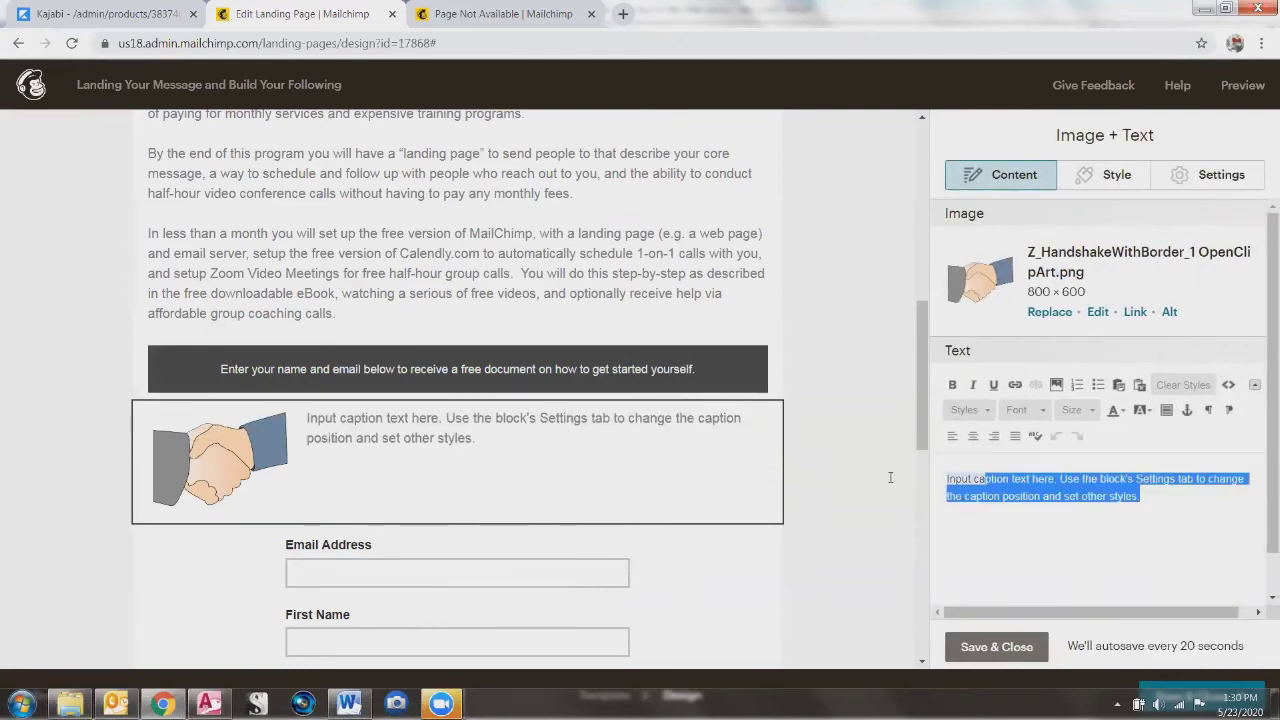
pyautogui.hotkey('ctrl', 'v')
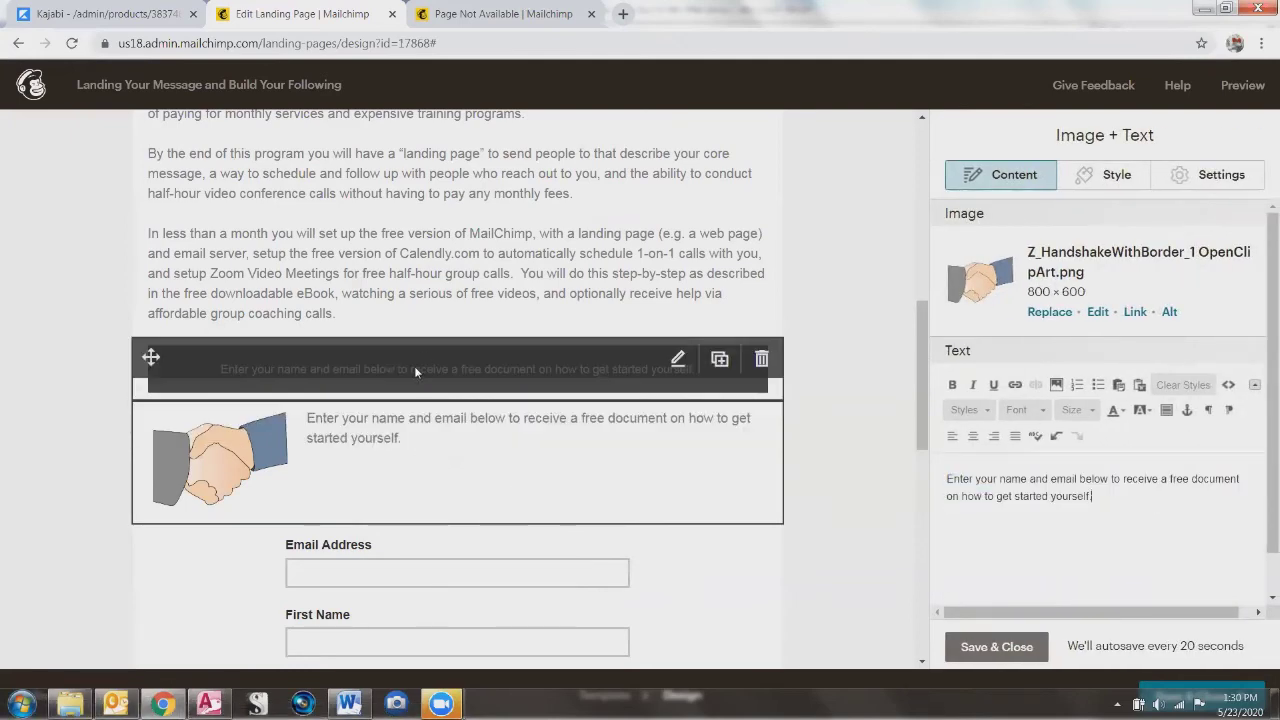
pyautogui.click(414, 366)
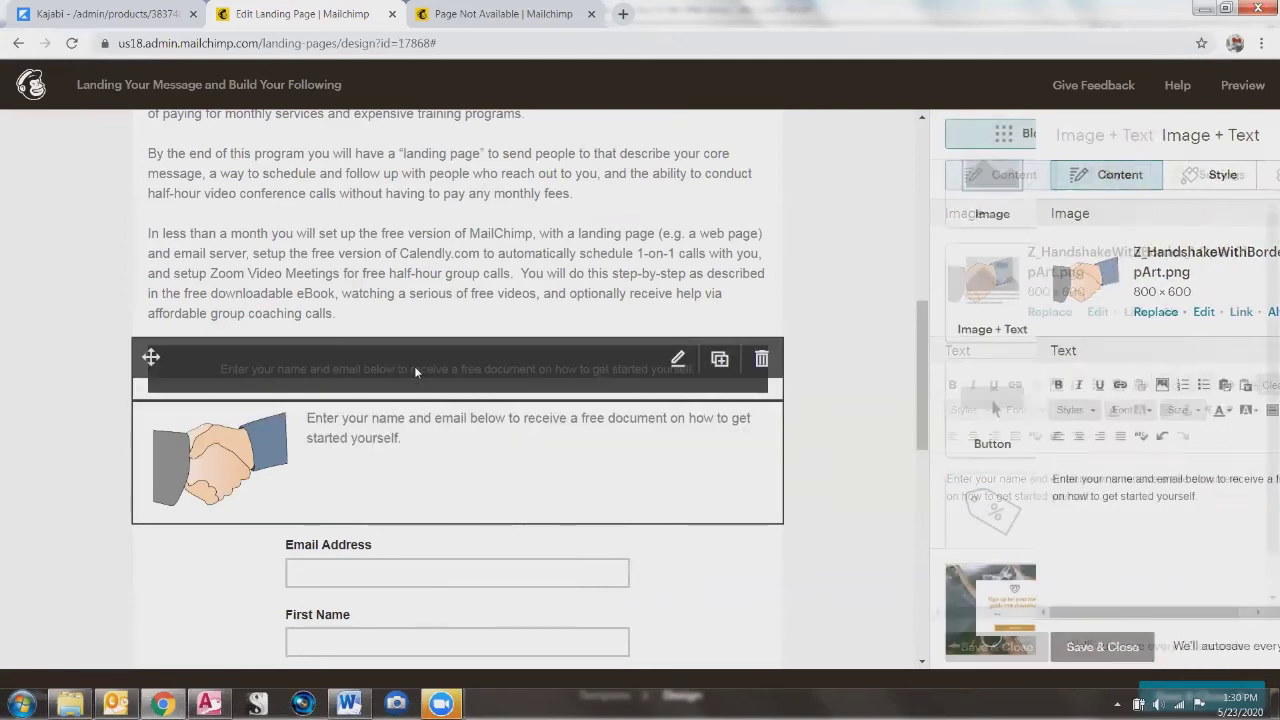
pyautogui.click(432, 442)
pyautogui.moveTo(1102, 506); pyautogui.dragTo(946, 478)
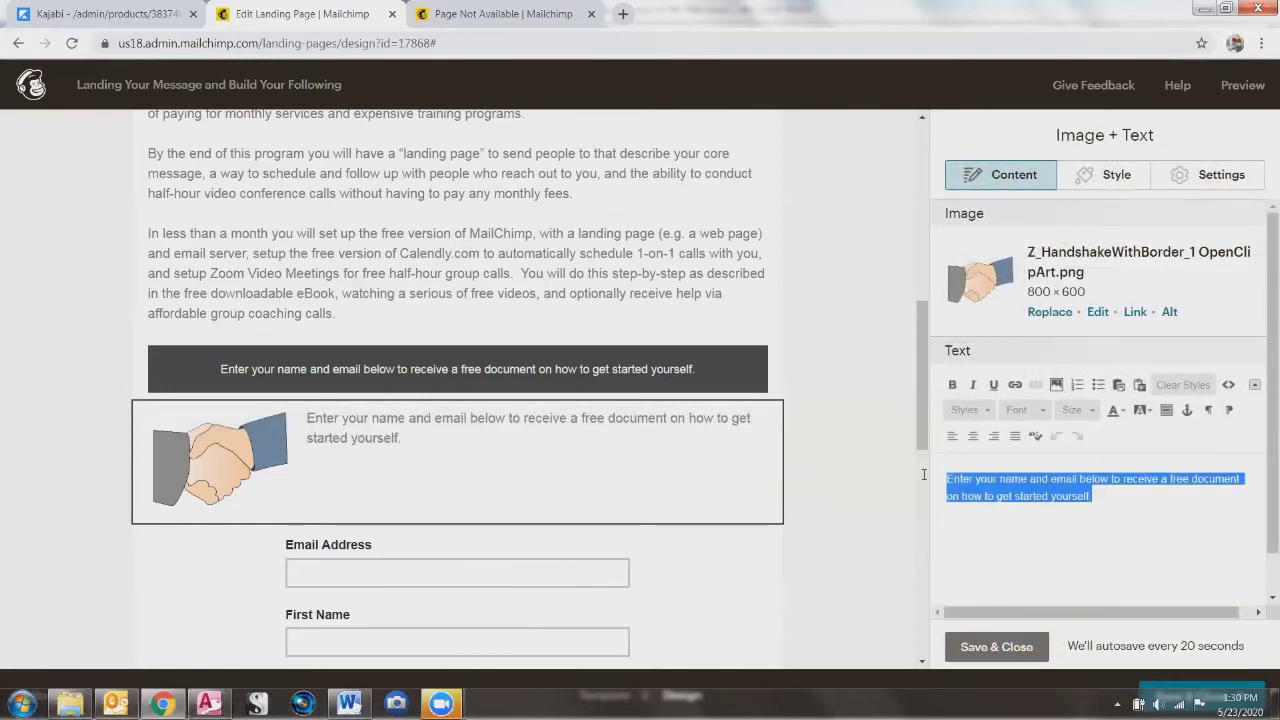
# Step: Colour the caption black, trying heading 2 and heading 3 styles and undoing both
pyautogui.click(1122, 410)
pyautogui.click(1114, 448)
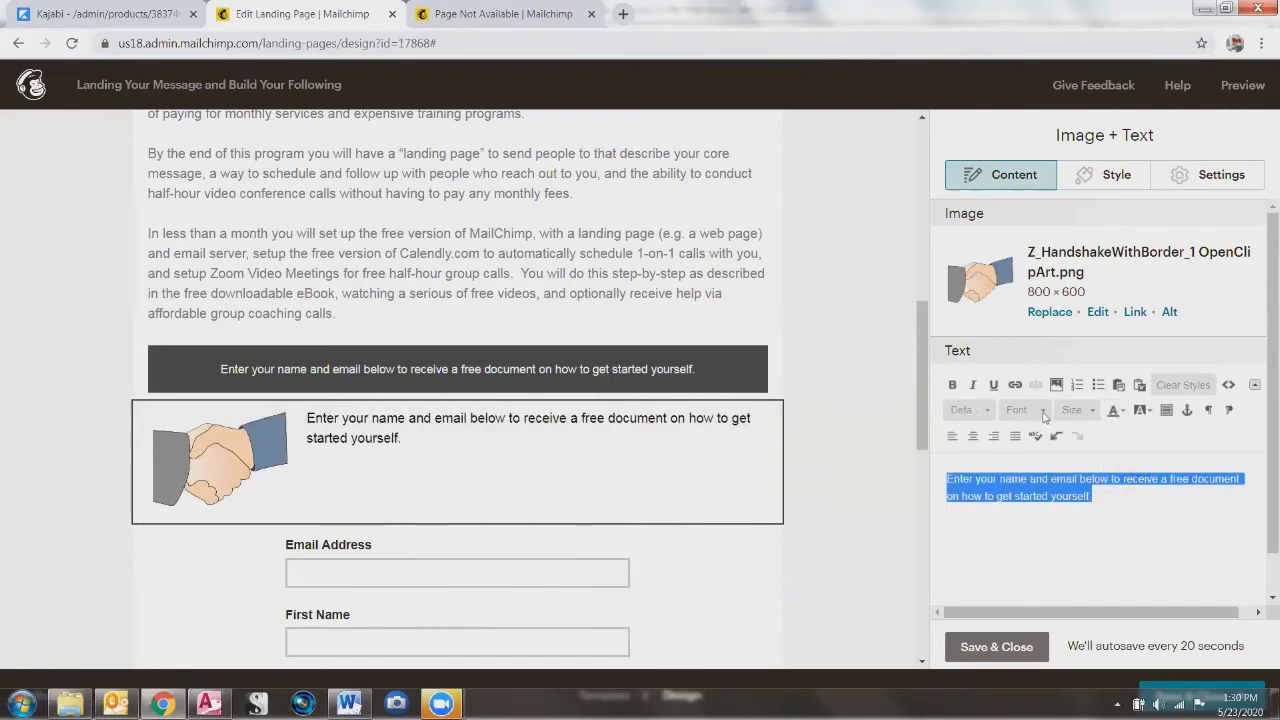
pyautogui.click(1094, 411)
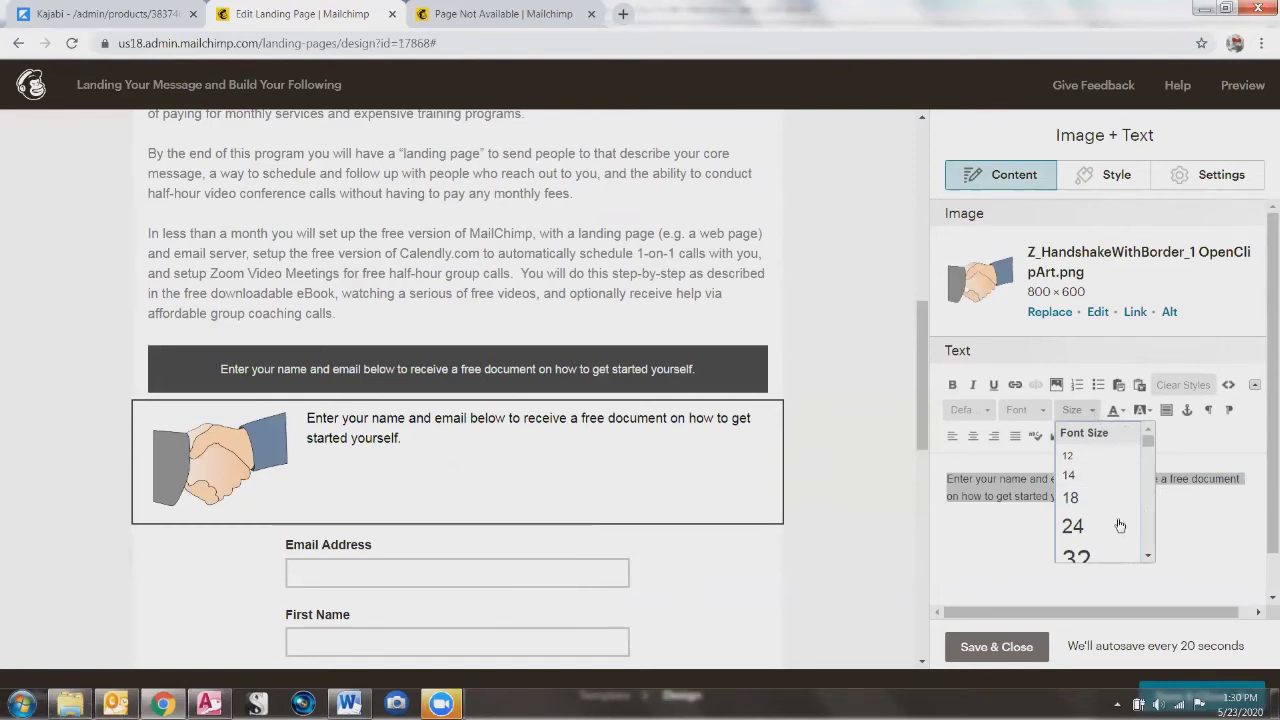
pyautogui.click(989, 413)
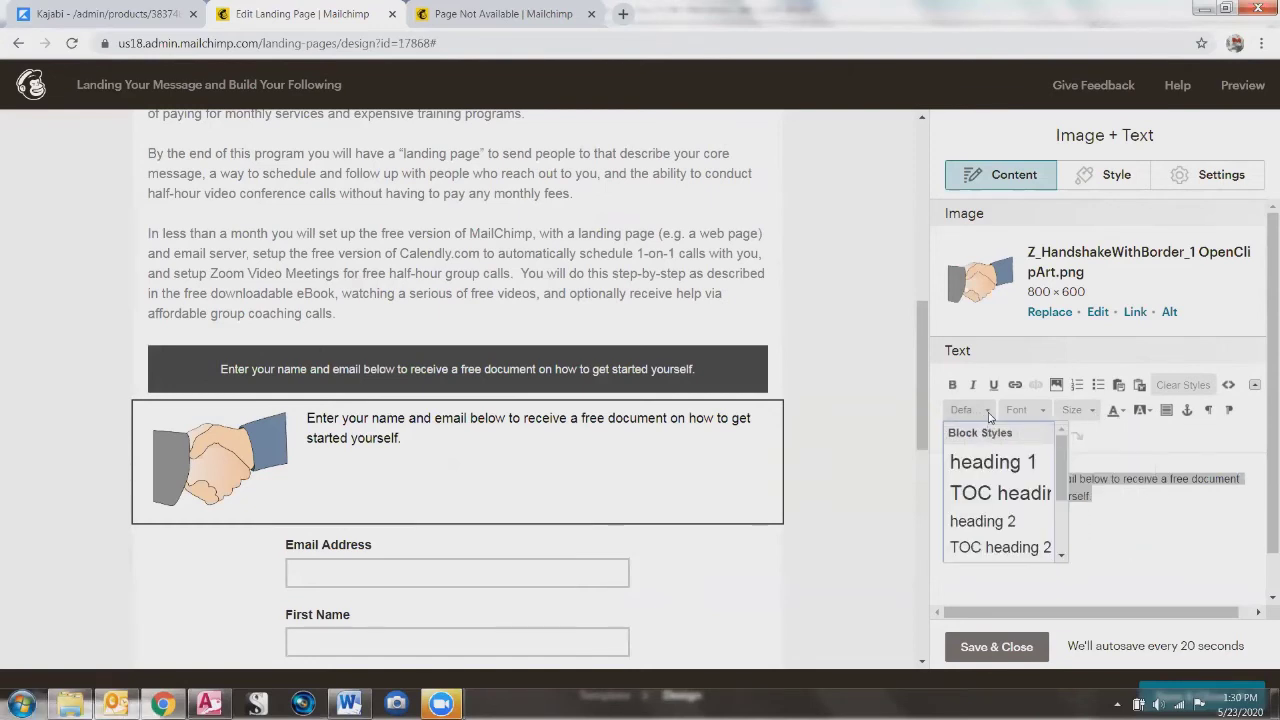
pyautogui.click(970, 521)
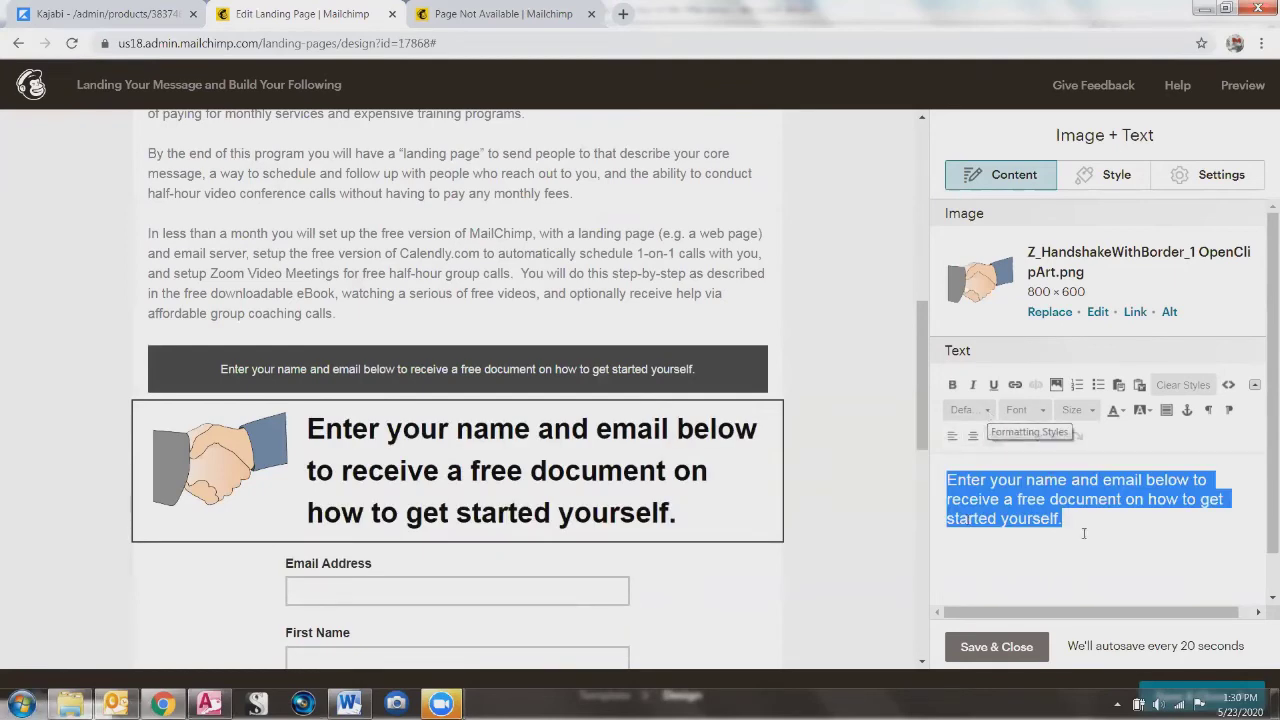
pyautogui.hotkey('ctrl', 'z')
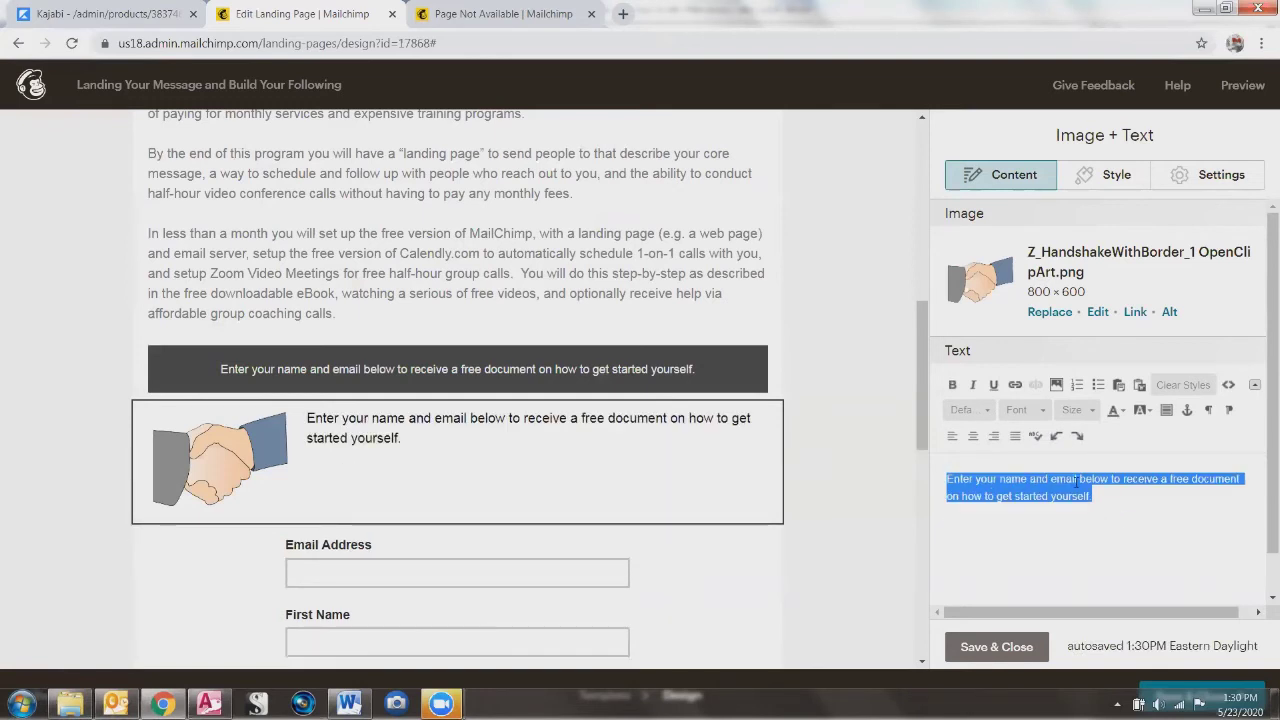
pyautogui.click(966, 410)
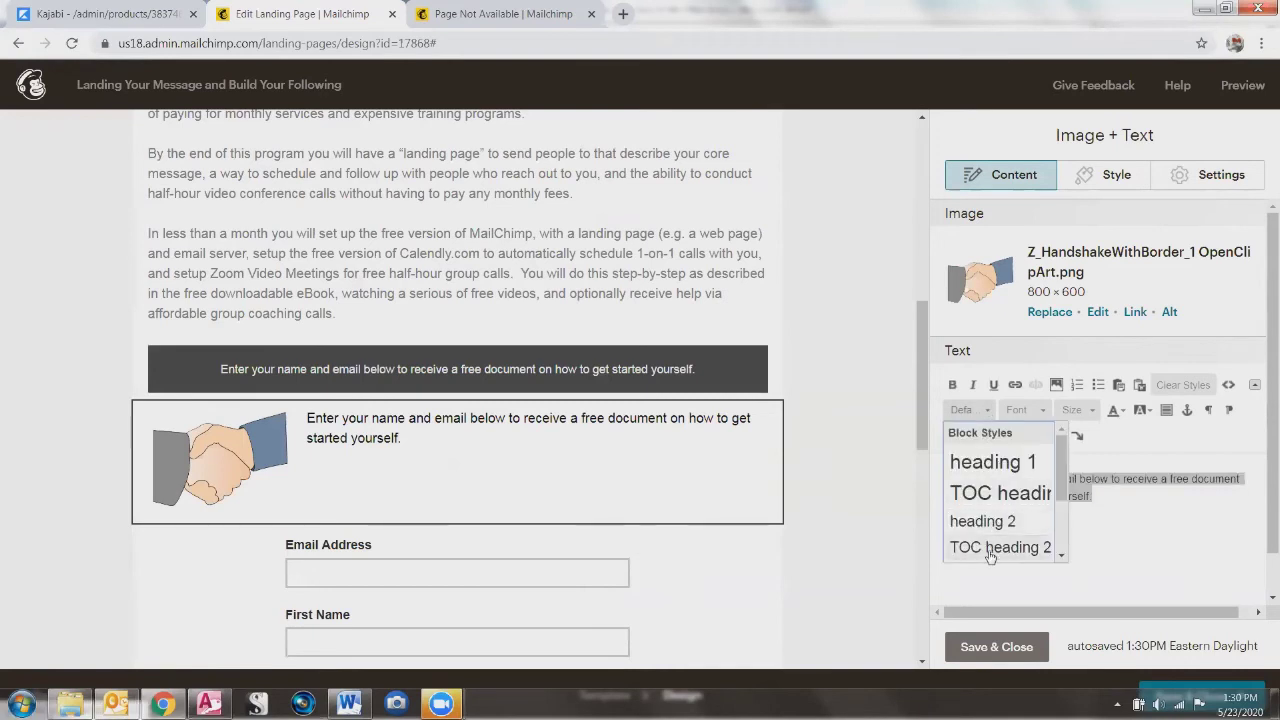
pyautogui.scroll(-1, 1064, 516)
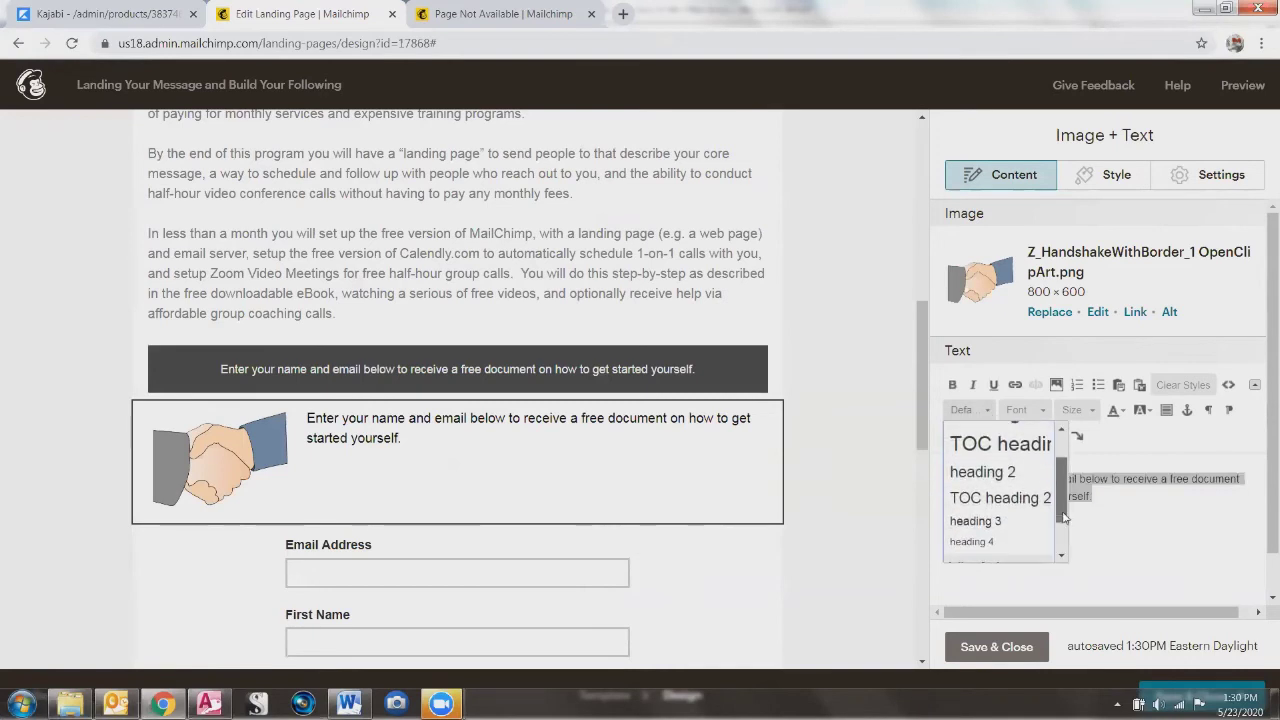
pyautogui.click(985, 521)
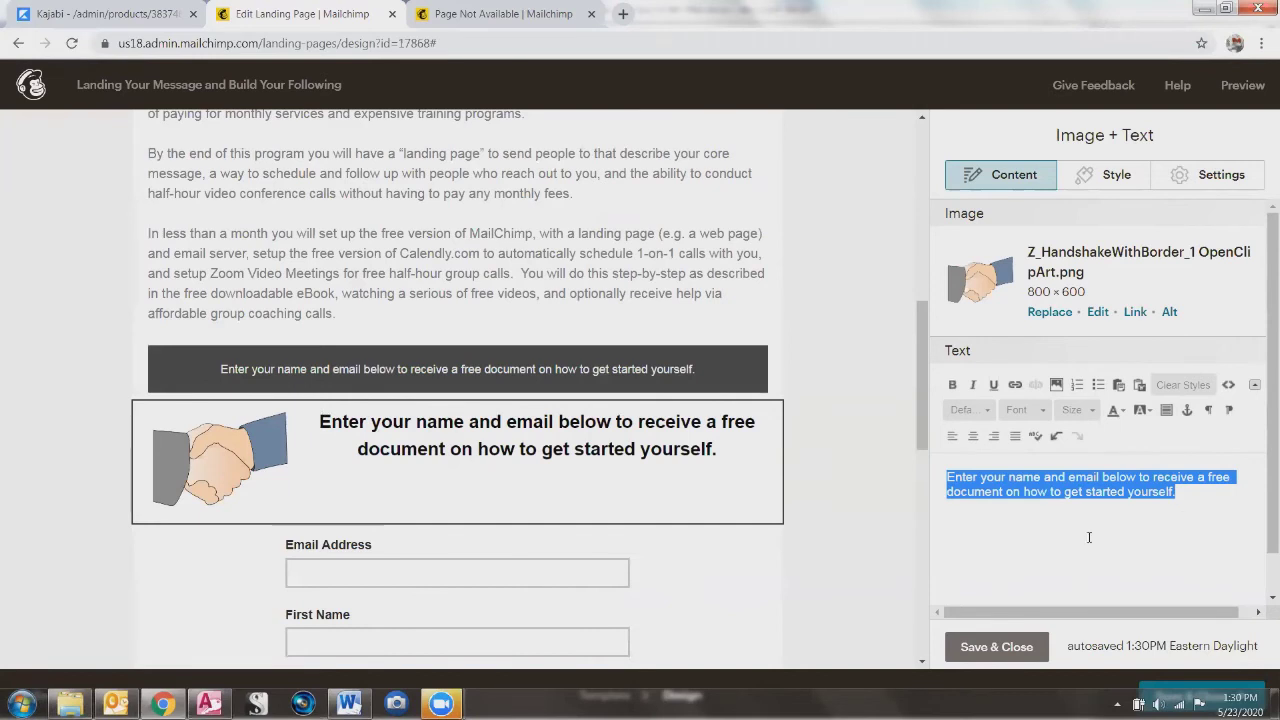
pyautogui.click(1183, 512)
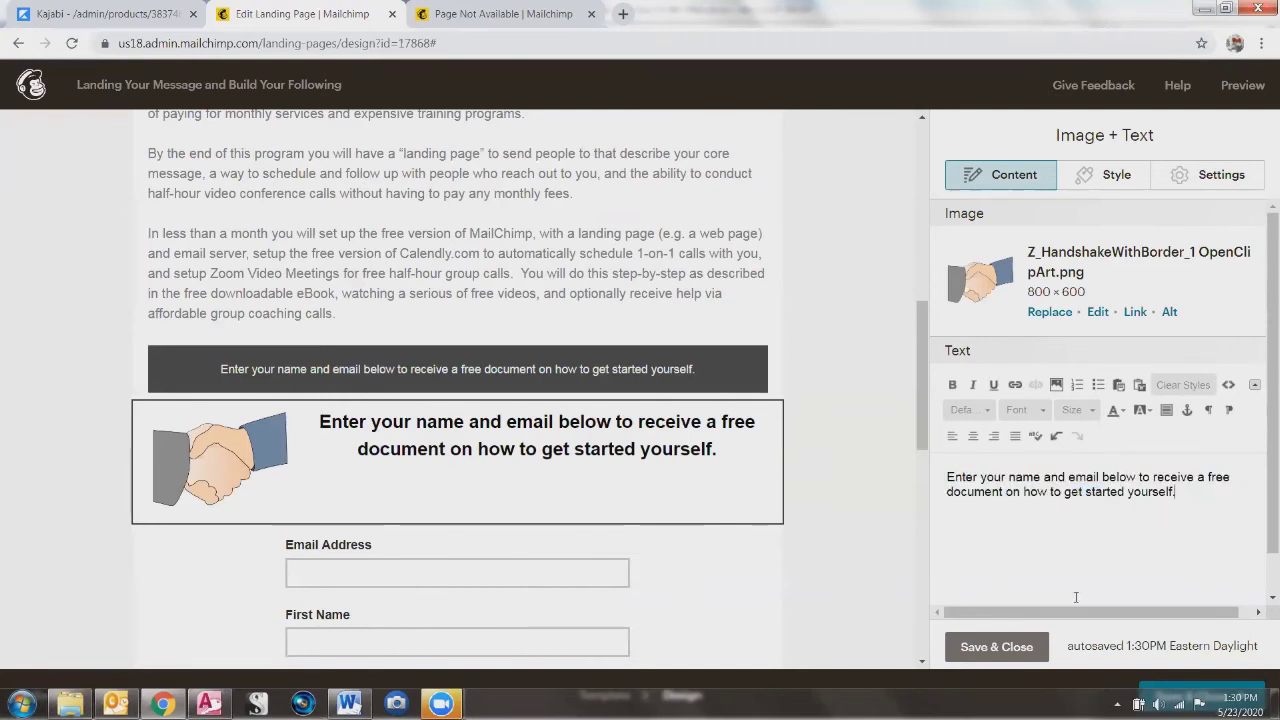
pyautogui.hotkey('ctrl', 'z')
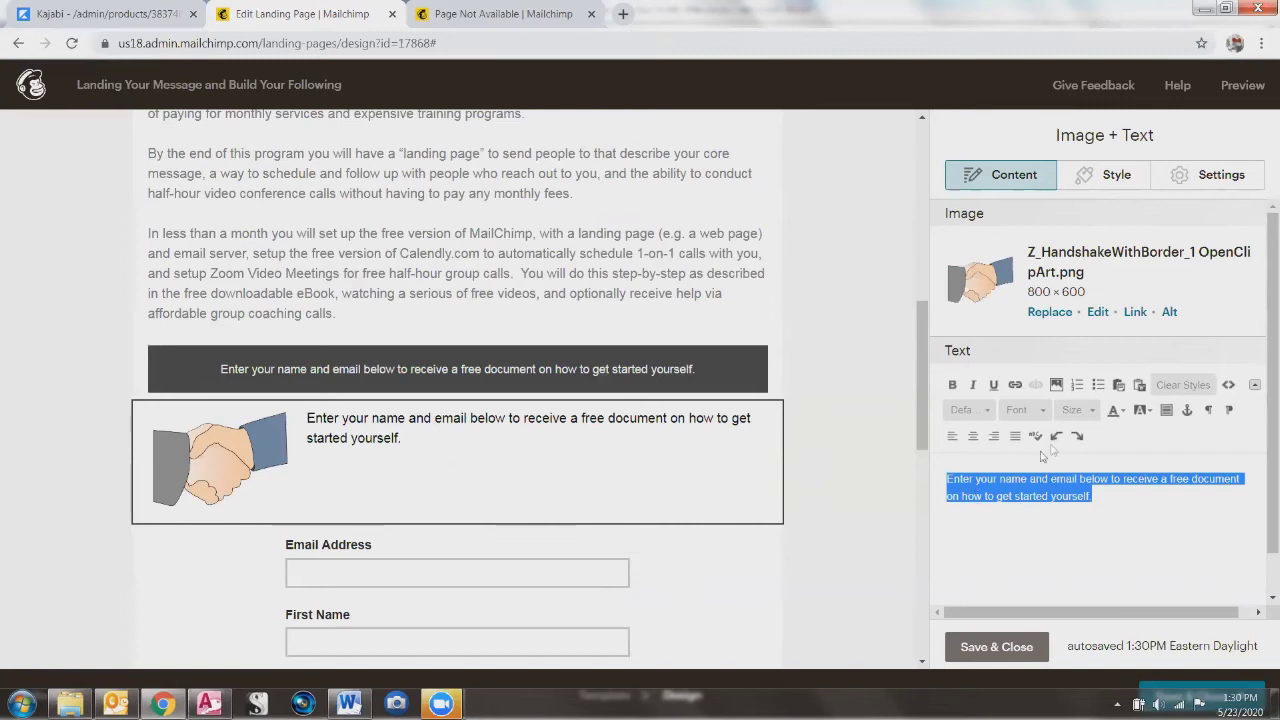
# Step: Set the caption to font size 32 and try centre alignment, undoing the centring
pyautogui.click(1075, 410)
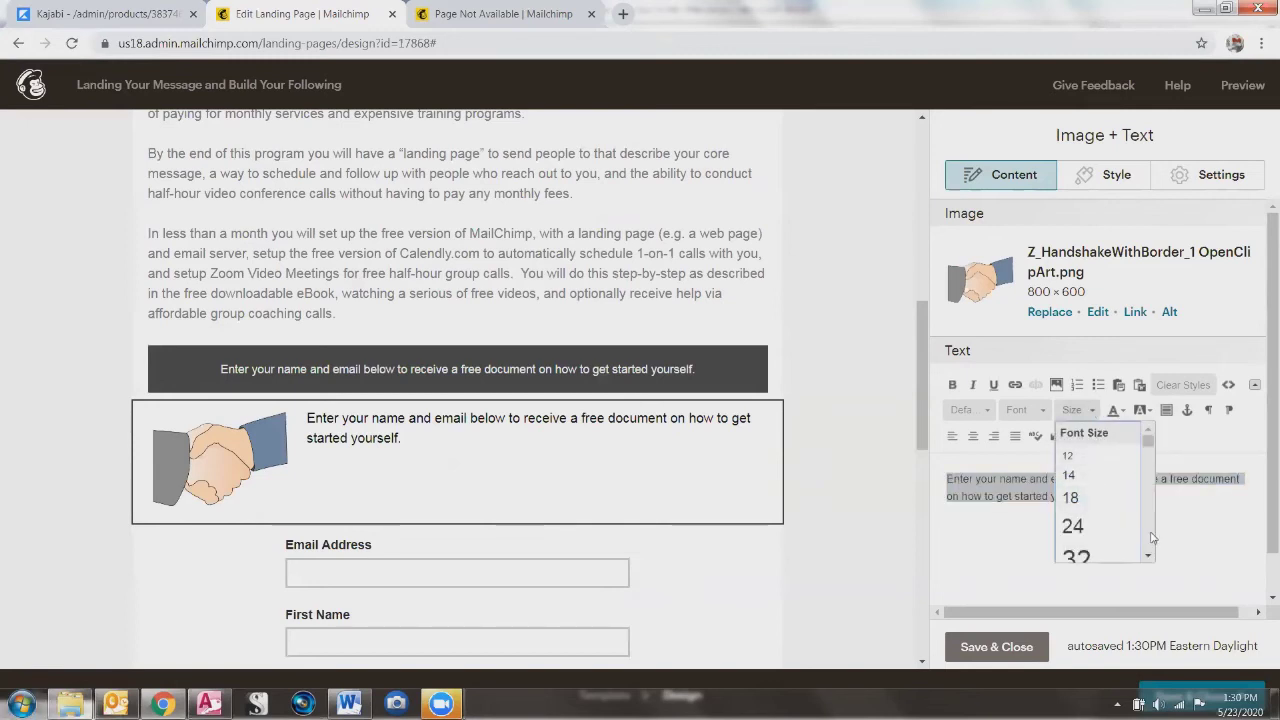
pyautogui.scroll(-2, 1100, 510)
pyautogui.click(1085, 438)
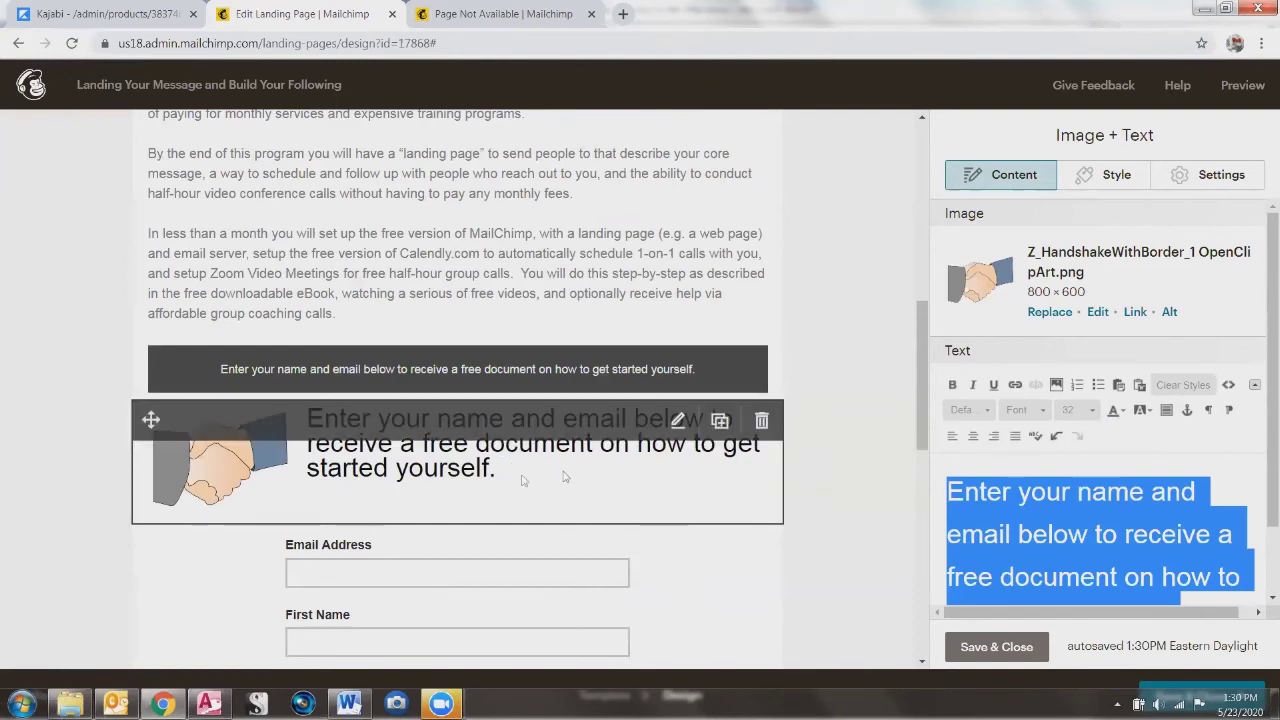
pyautogui.click(1016, 560)
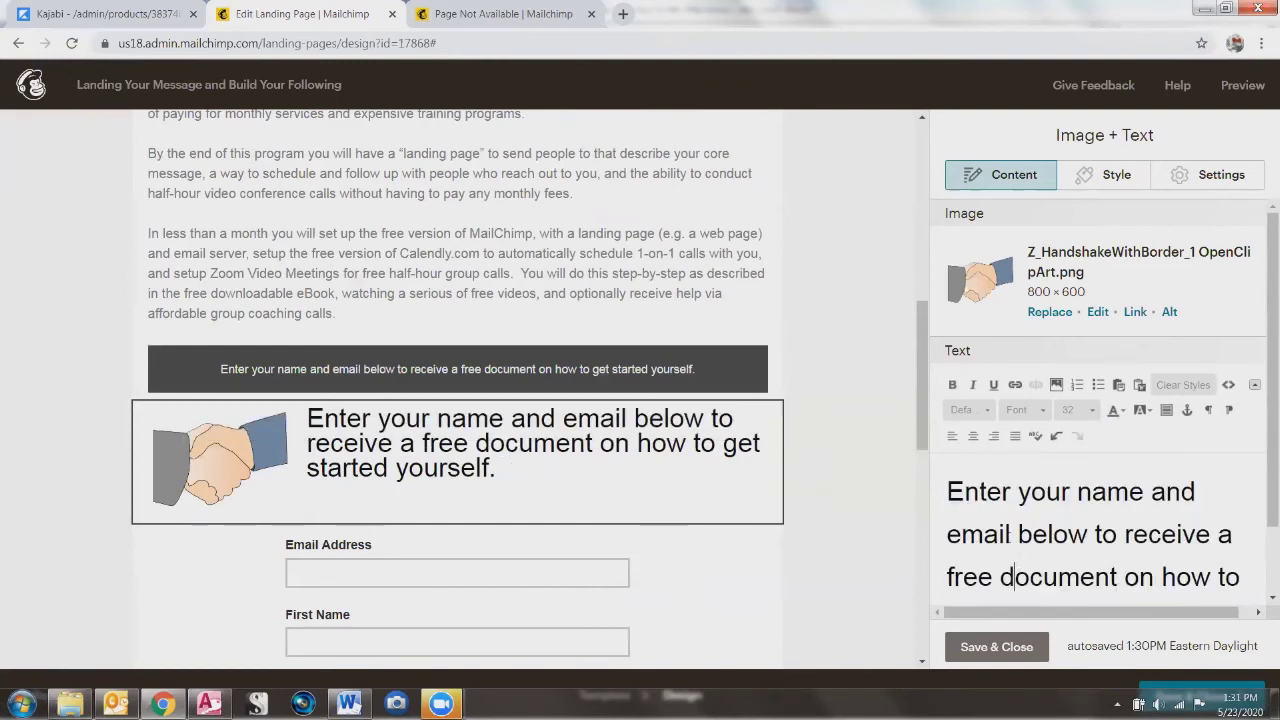
pyautogui.click(975, 437)
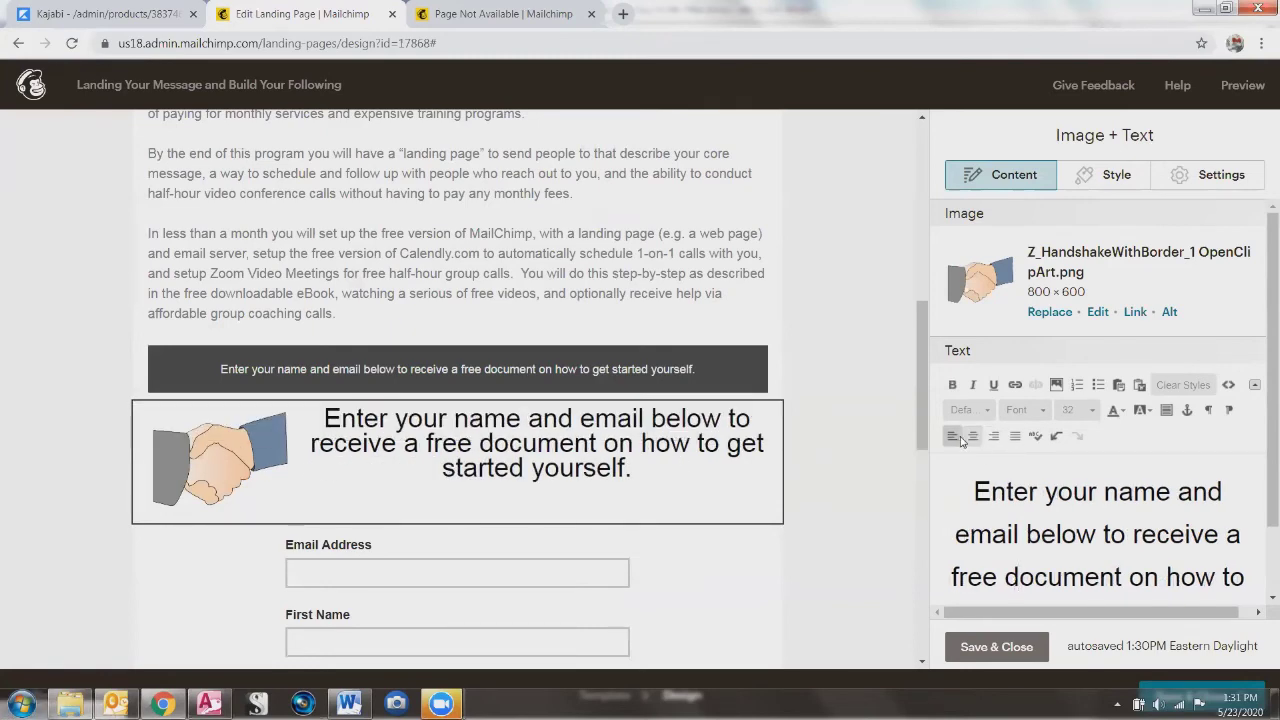
pyautogui.hotkey('ctrl', 'z')
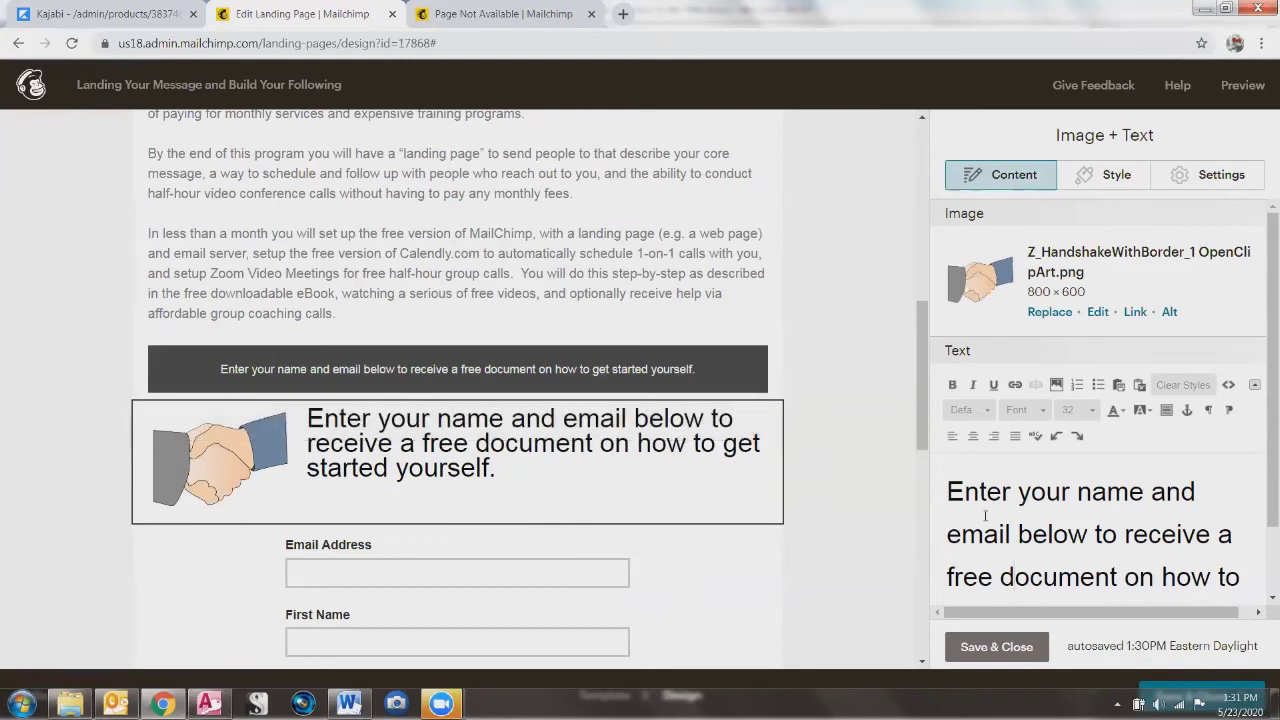
# Step: Reselect the whole caption and change its font size to 20
pyautogui.moveTo(947, 488); pyautogui.dragTo(1247, 587)
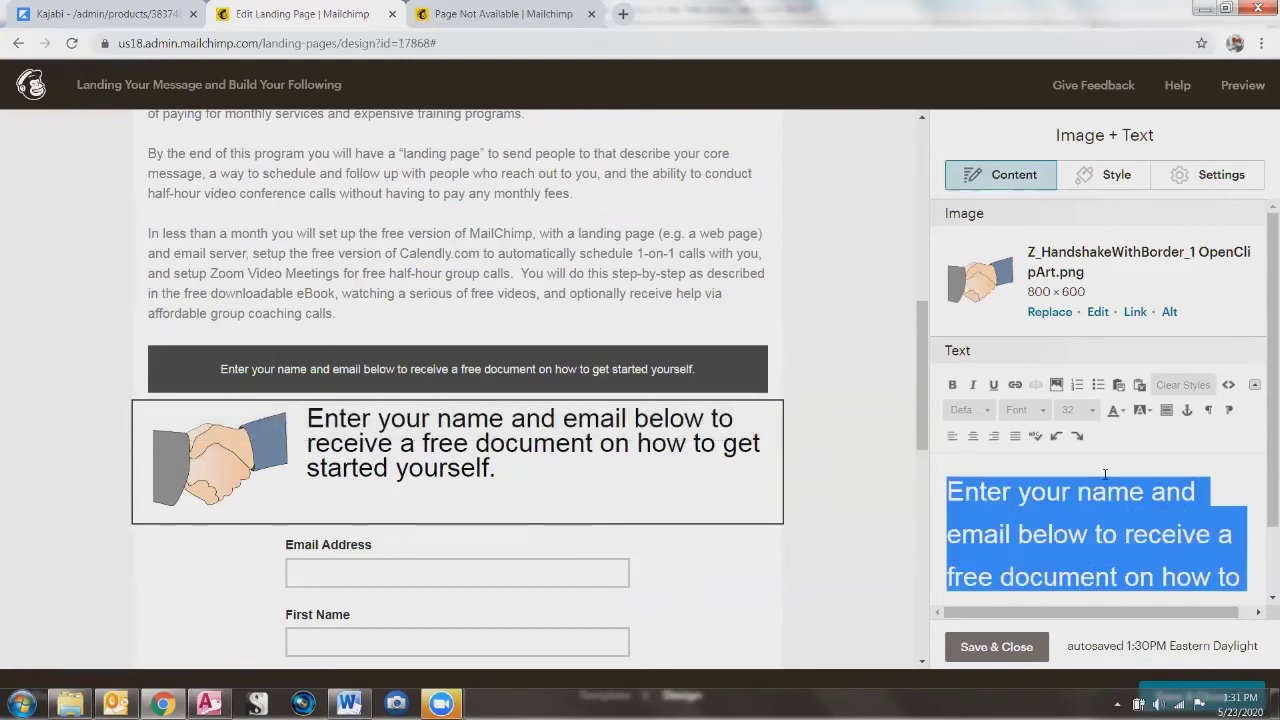
pyautogui.hotkey('ctrl', 'a')
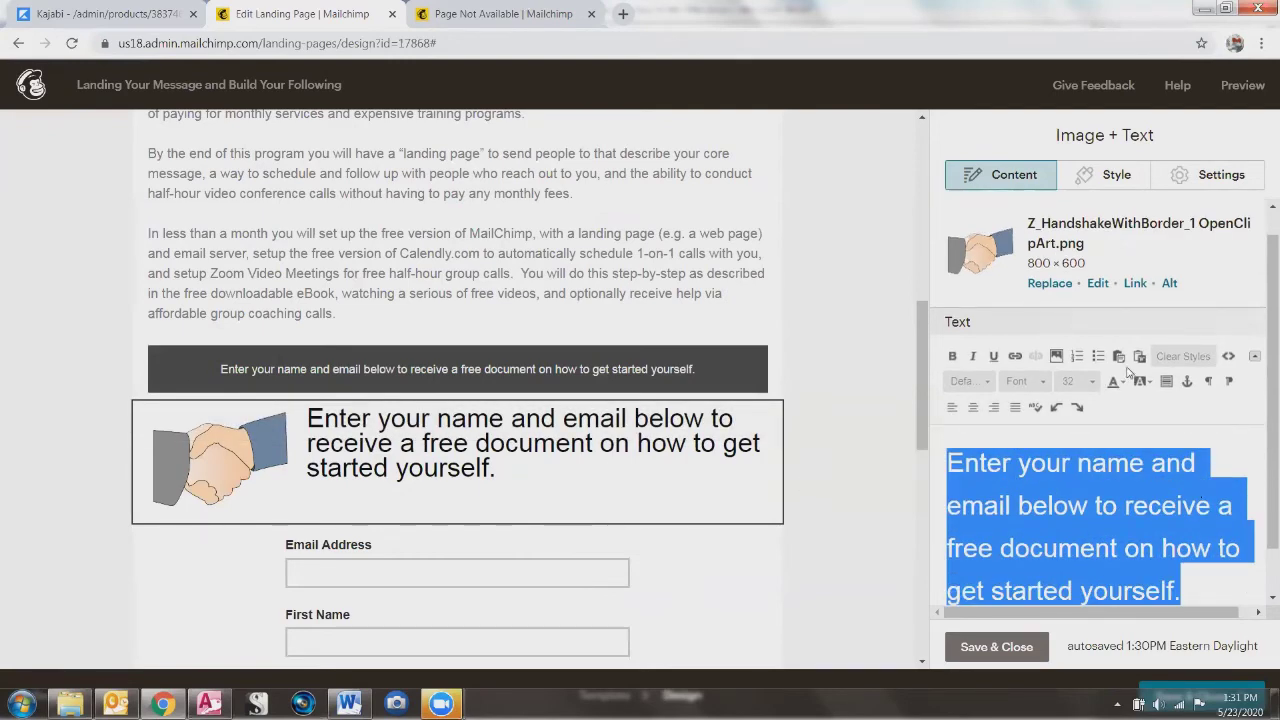
pyautogui.click(1080, 381)
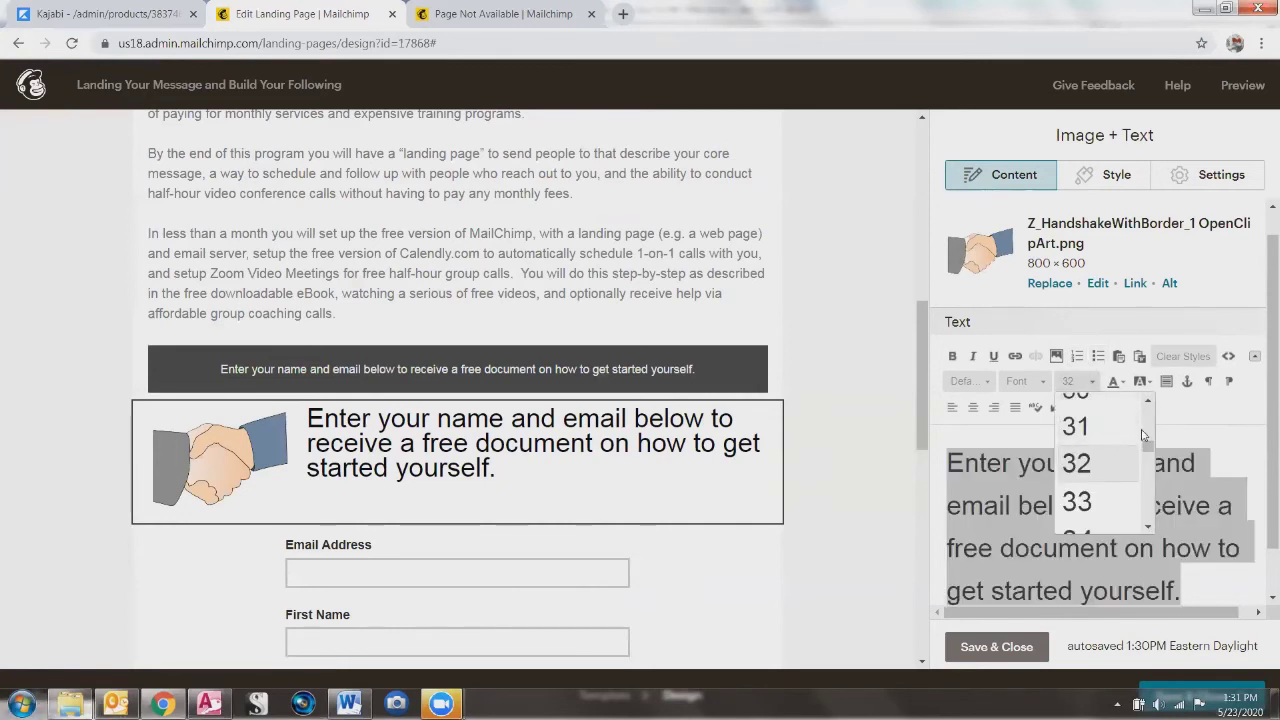
pyautogui.scroll(2, 1149, 436)
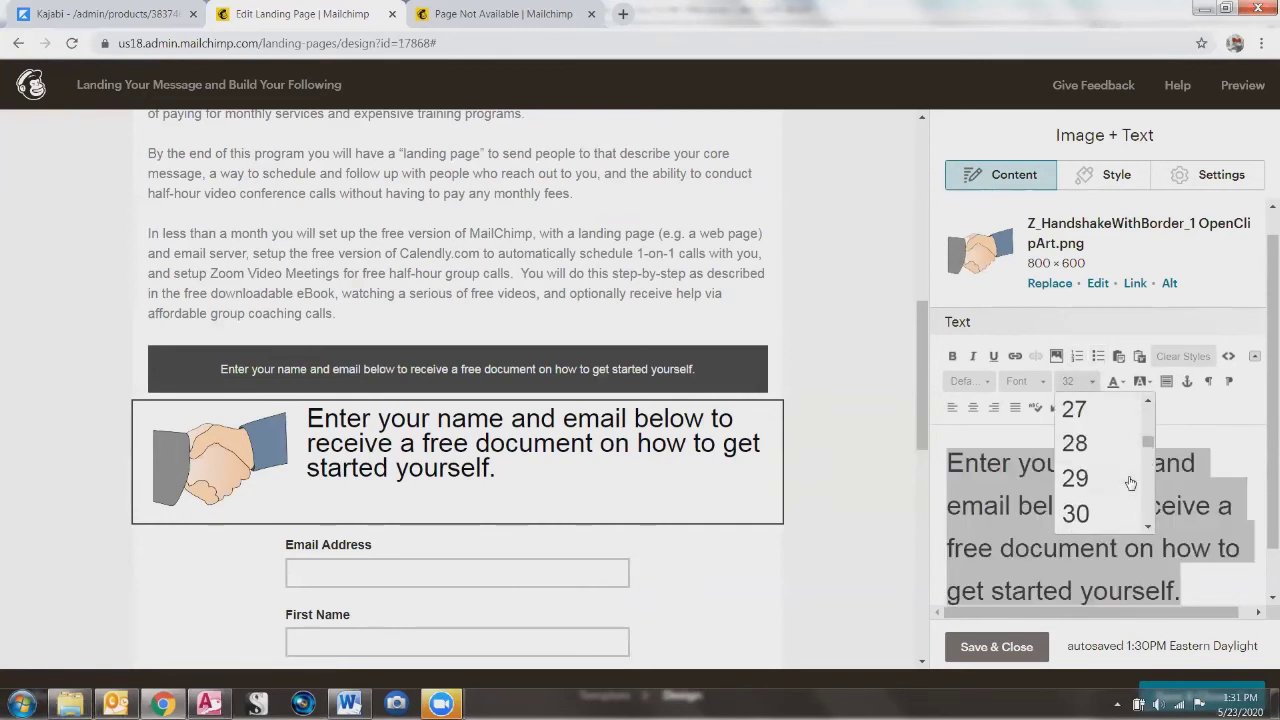
pyautogui.scroll(3, 1150, 438)
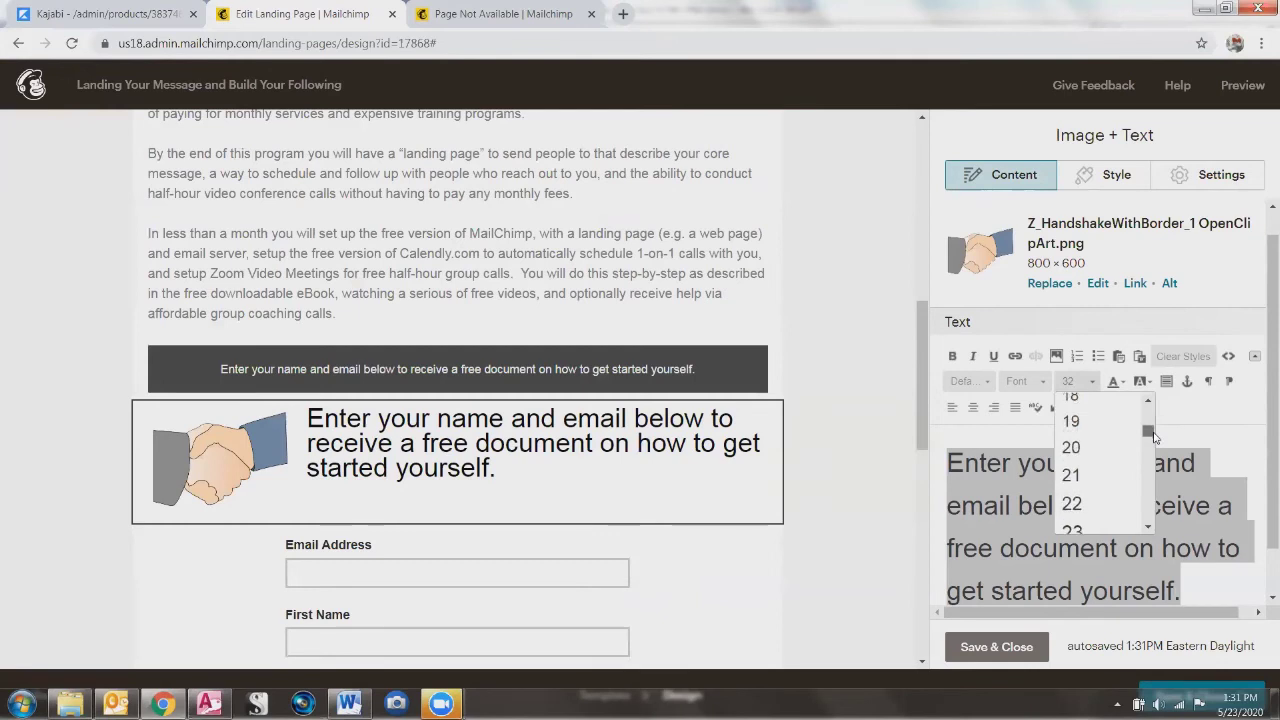
pyautogui.click(1071, 448)
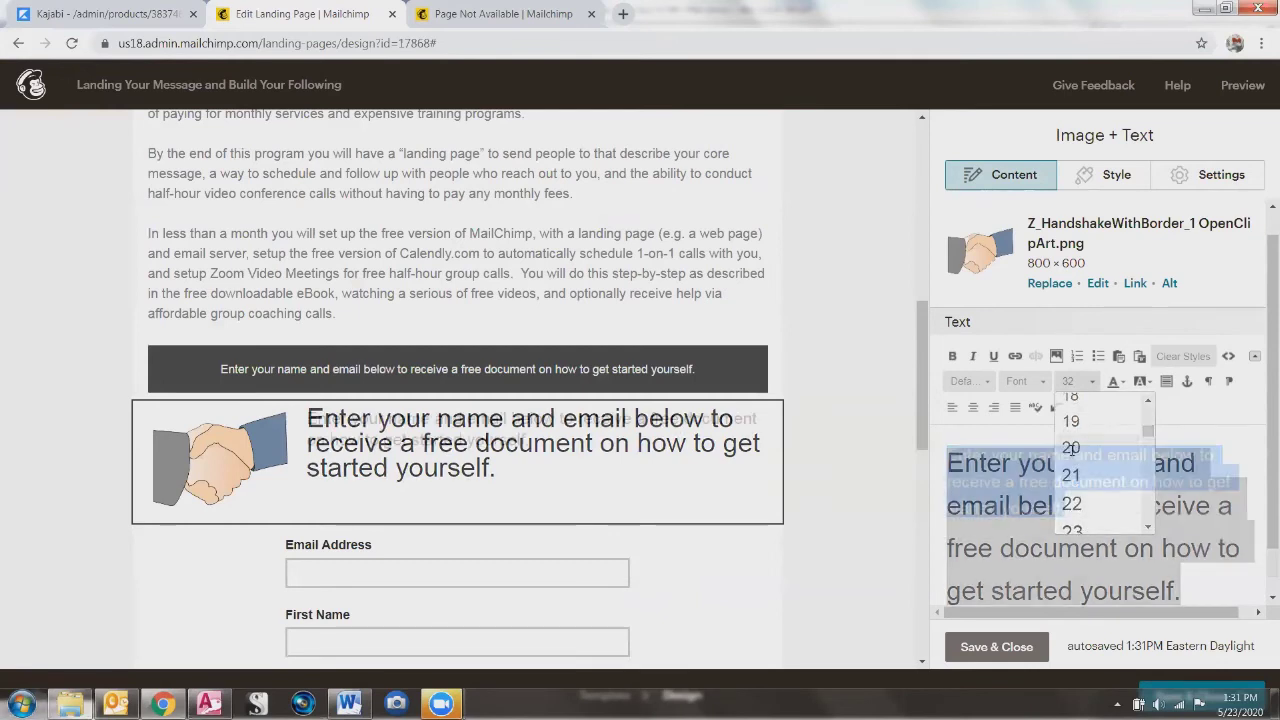
pyautogui.click(645, 494)
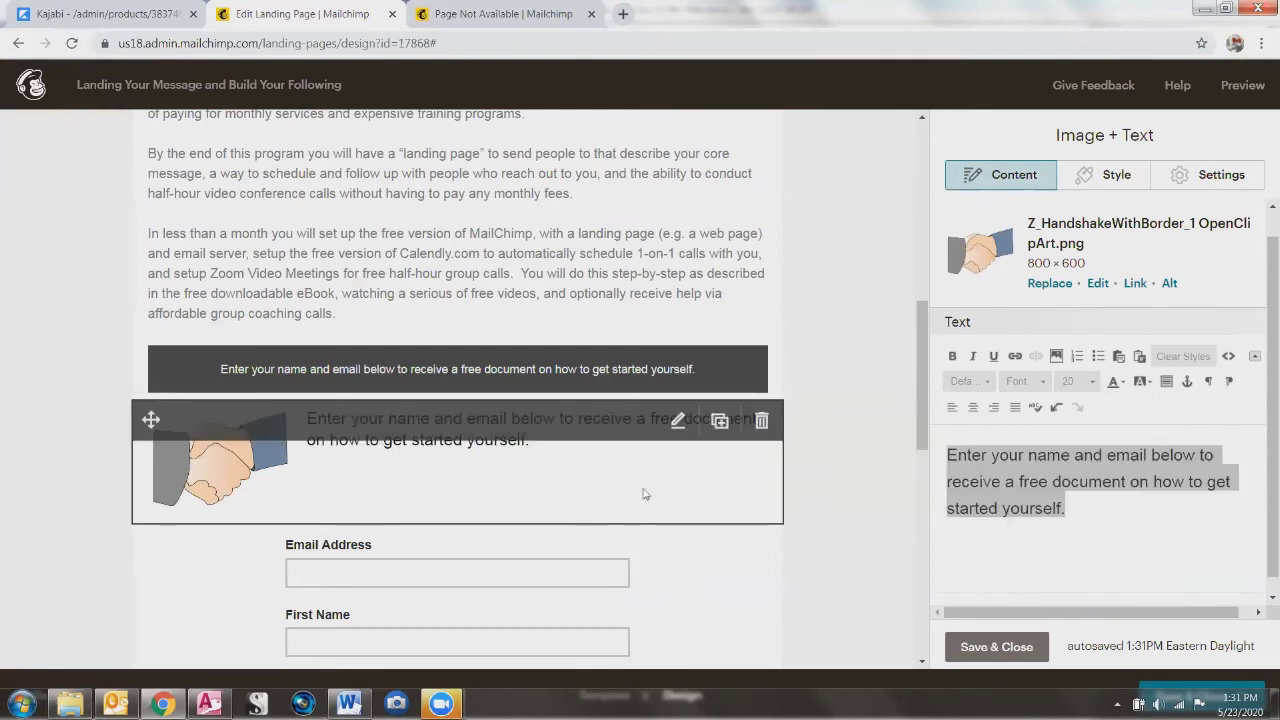
pyautogui.click(1043, 551)
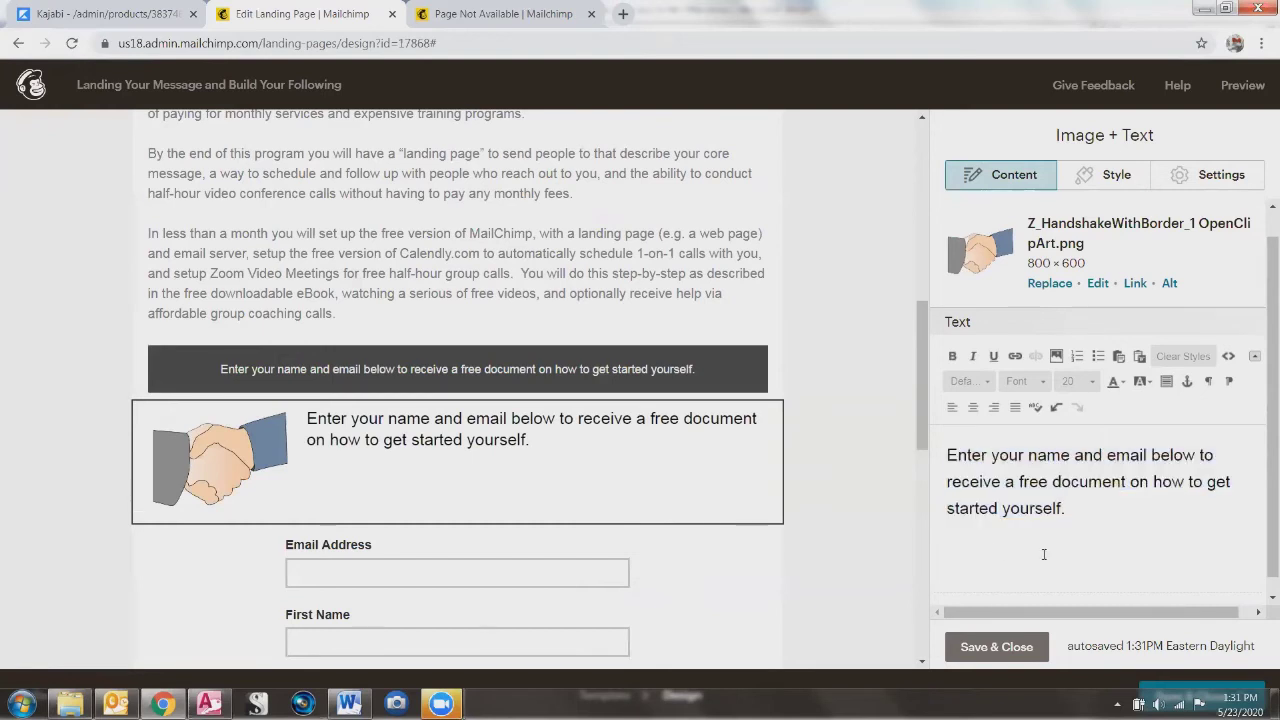
# Step: Try an orange highlight on the signup sentence, undo it, and select the dark boxed text block
pyautogui.click(1150, 382)
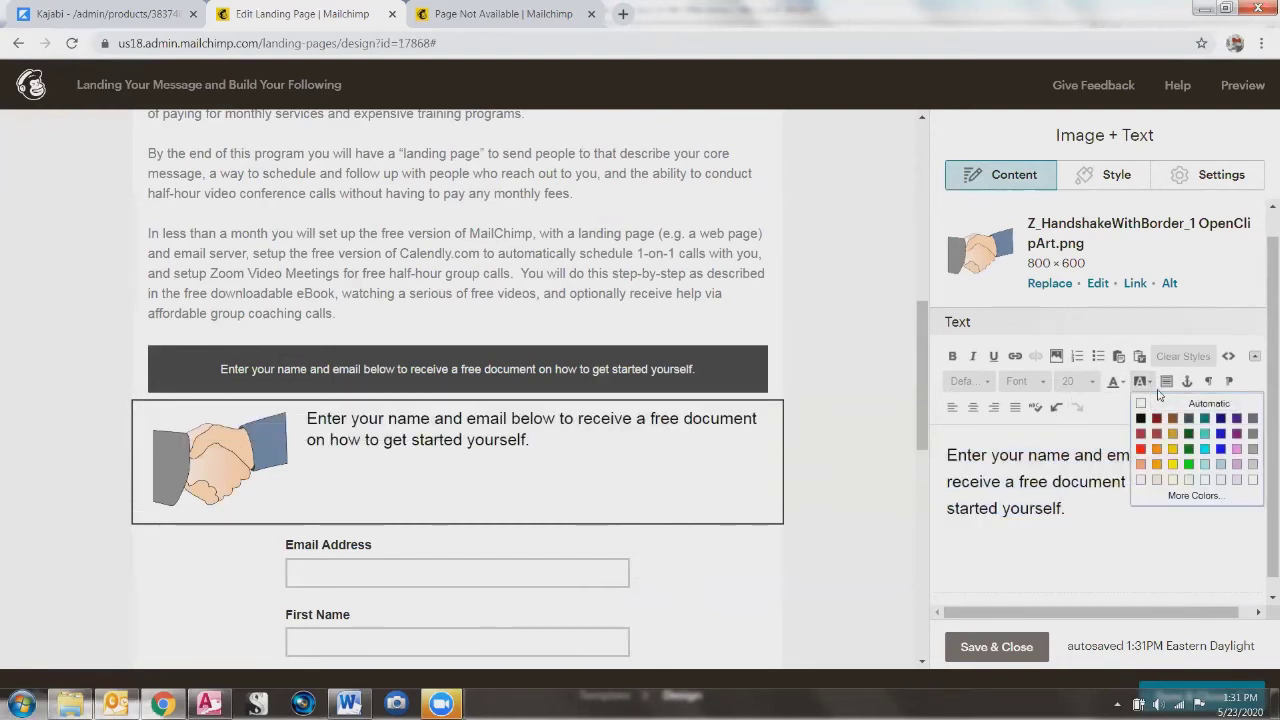
pyautogui.click(1173, 466)
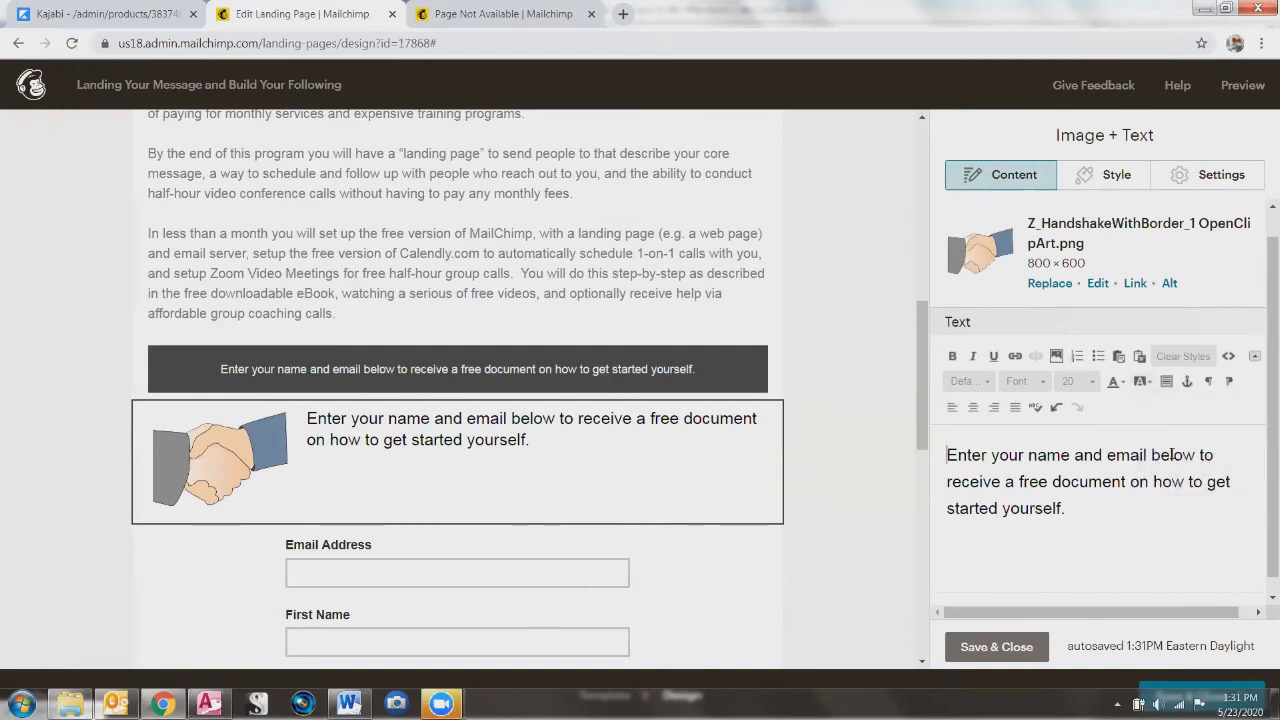
pyautogui.moveTo(1121, 540); pyautogui.dragTo(1133, 428)
pyautogui.click(1150, 382)
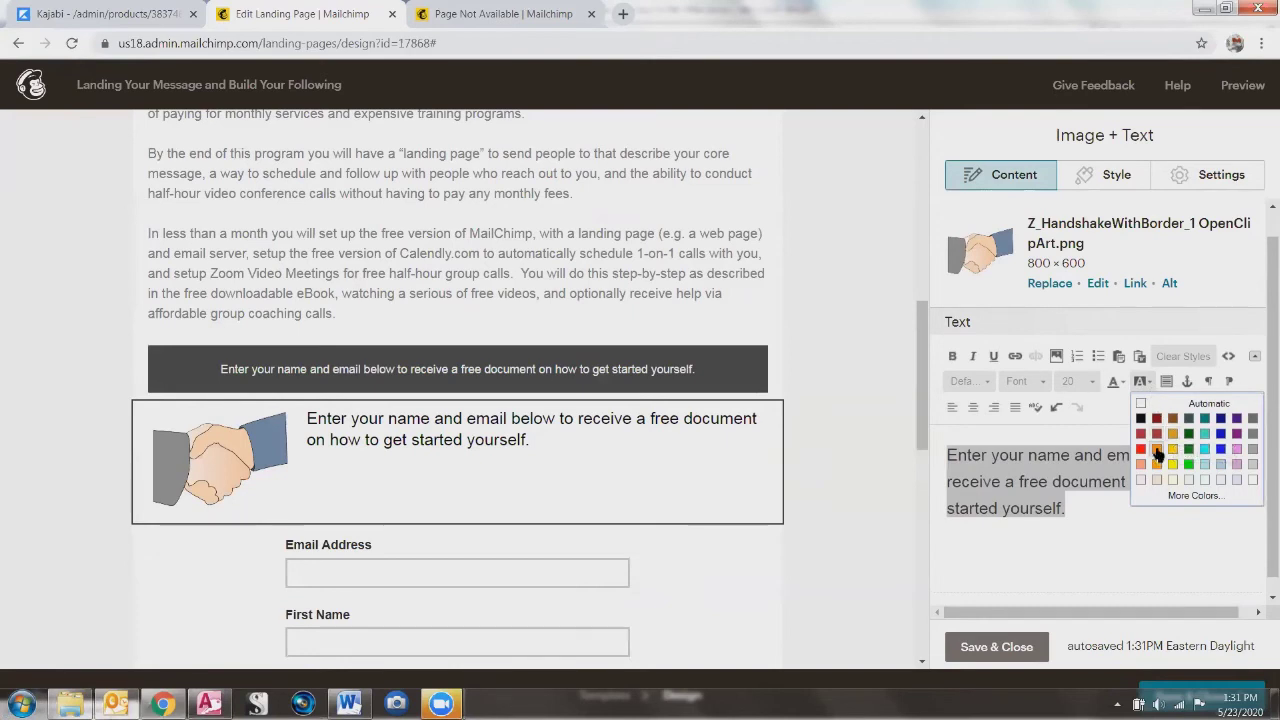
pyautogui.click(1157, 449)
pyautogui.click(1206, 554)
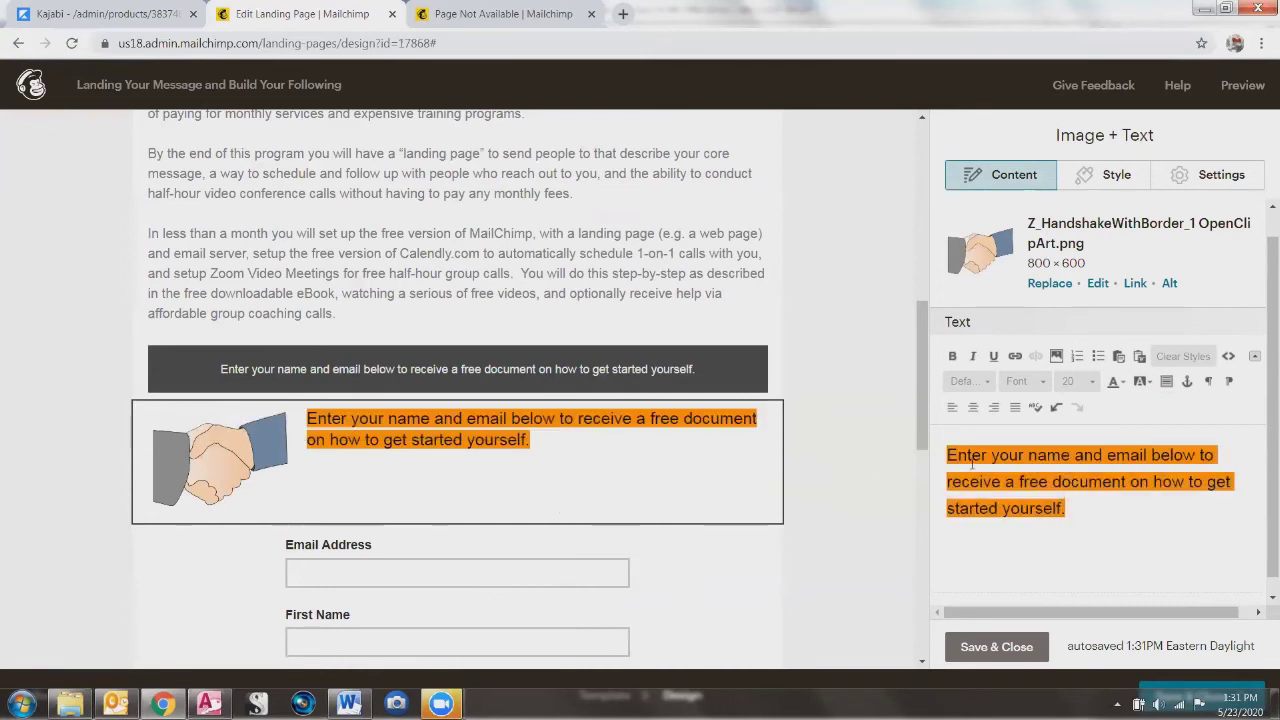
pyautogui.hotkey('ctrl', 'z')
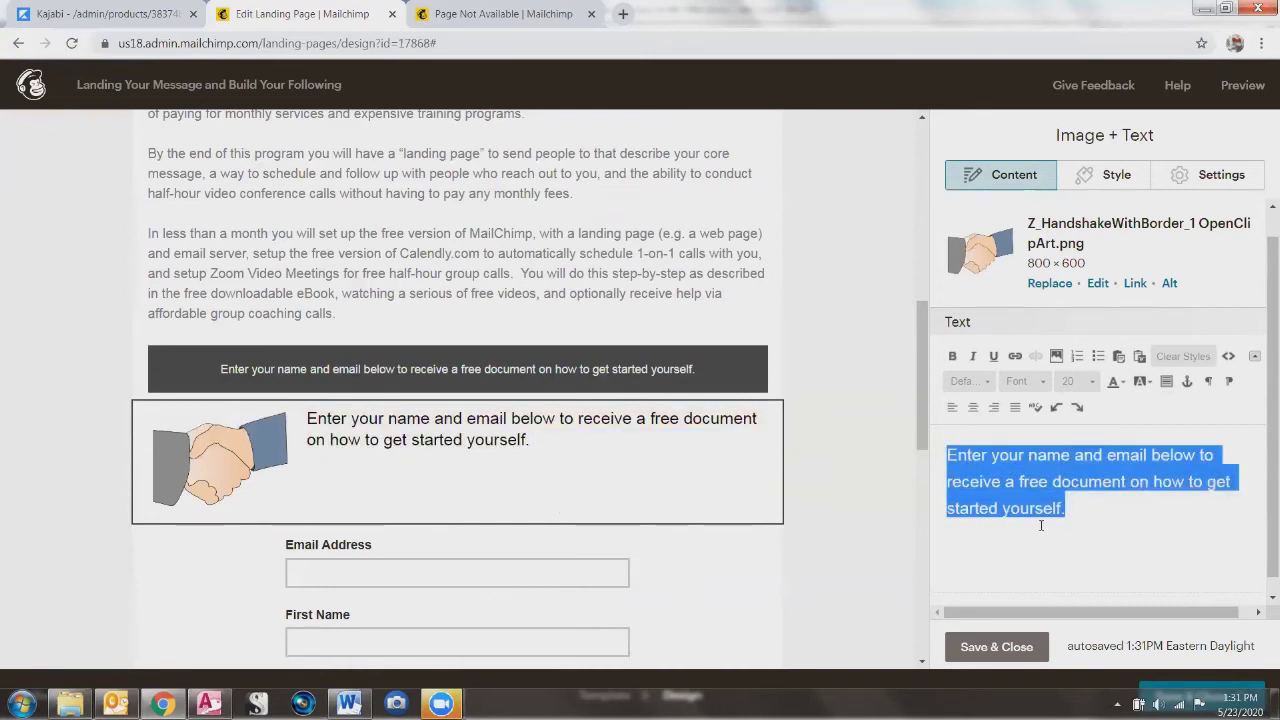
pyautogui.click(230, 372)
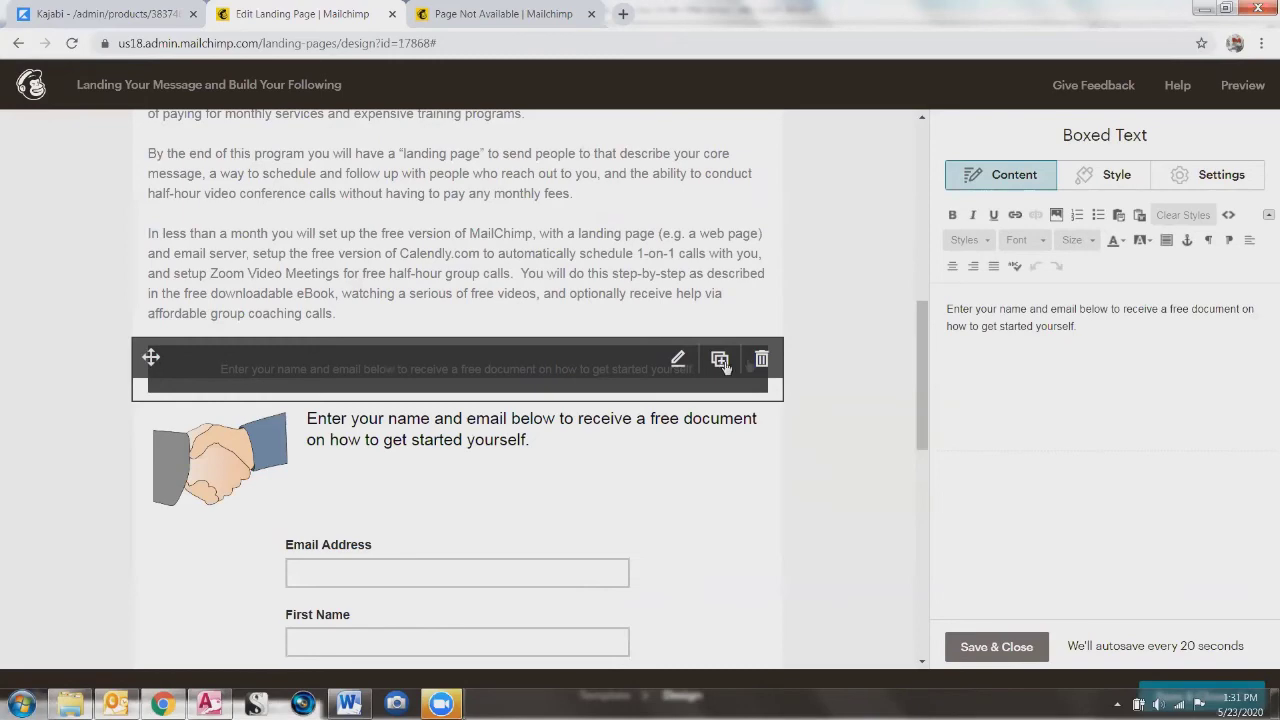
# Step: Delete the dark Boxed Text banner, confirming in the 'Are you sure?' dialog
pyautogui.click(762, 359)
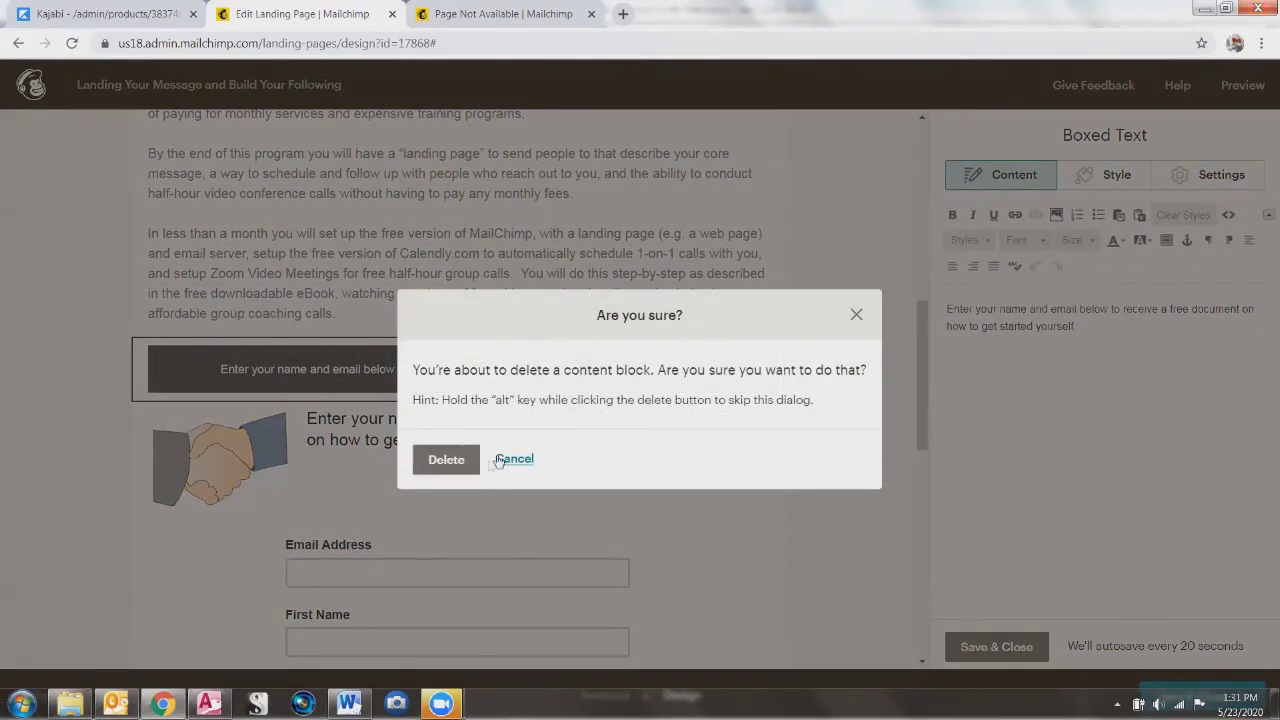
pyautogui.click(442, 462)
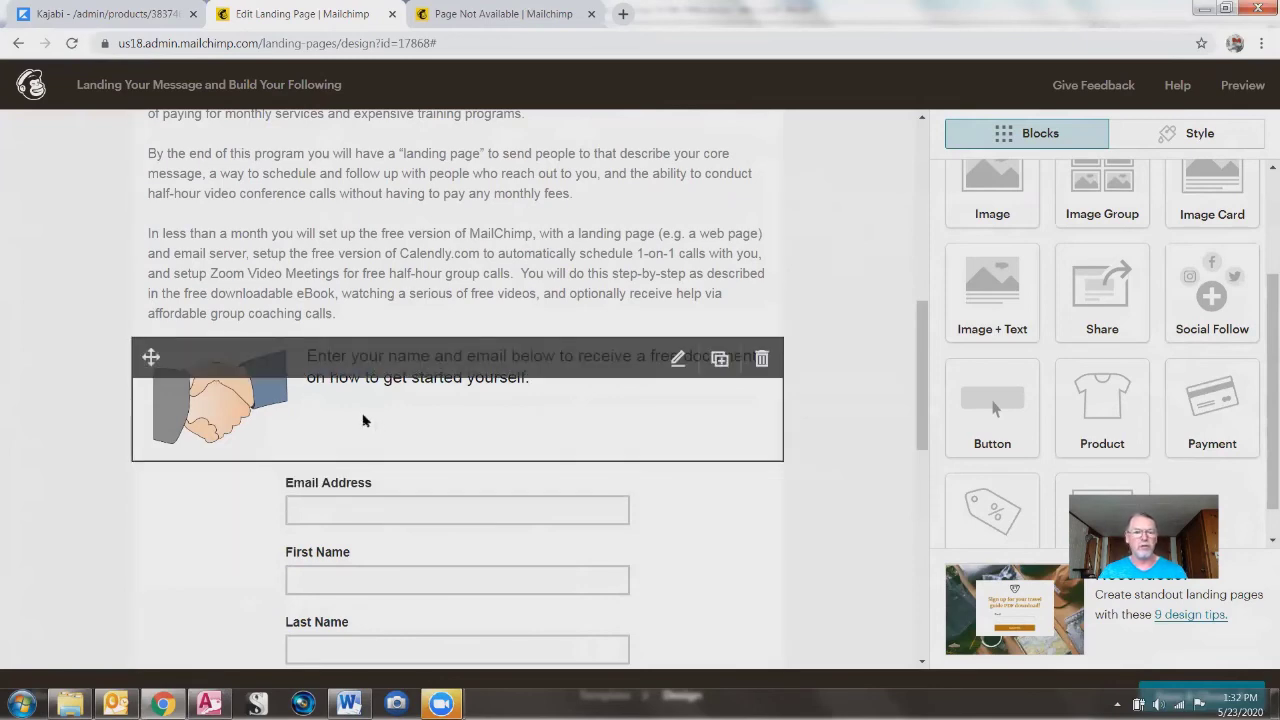
# Step: Make the handshake caption bold, size 22 and centred, then save and close the block
pyautogui.click(222, 402)
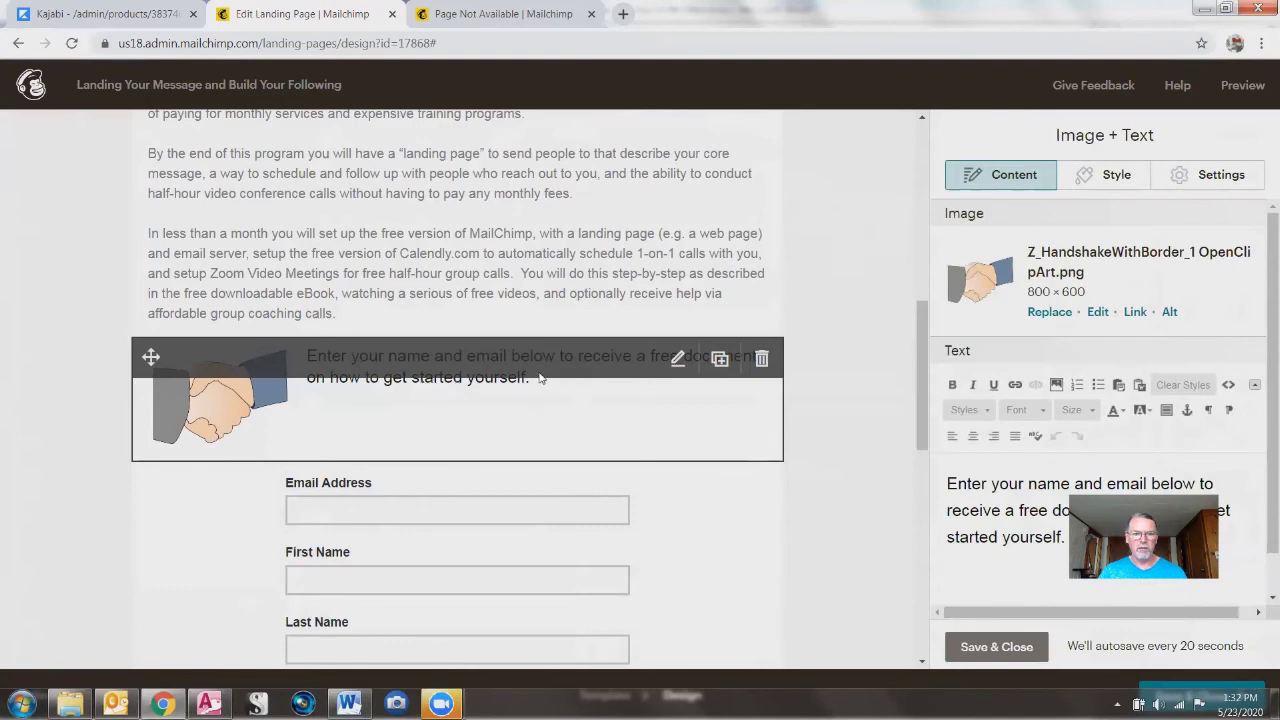
pyautogui.moveTo(946, 480); pyautogui.dragTo(1265, 590)
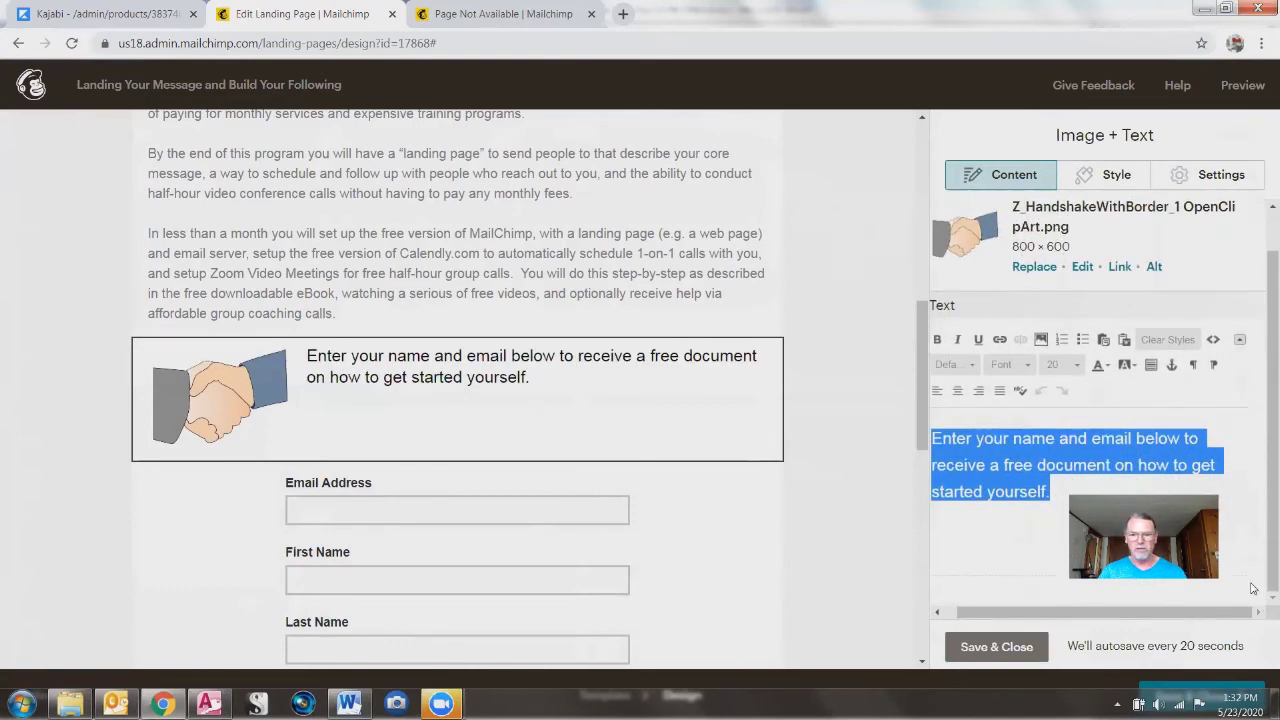
pyautogui.click(939, 339)
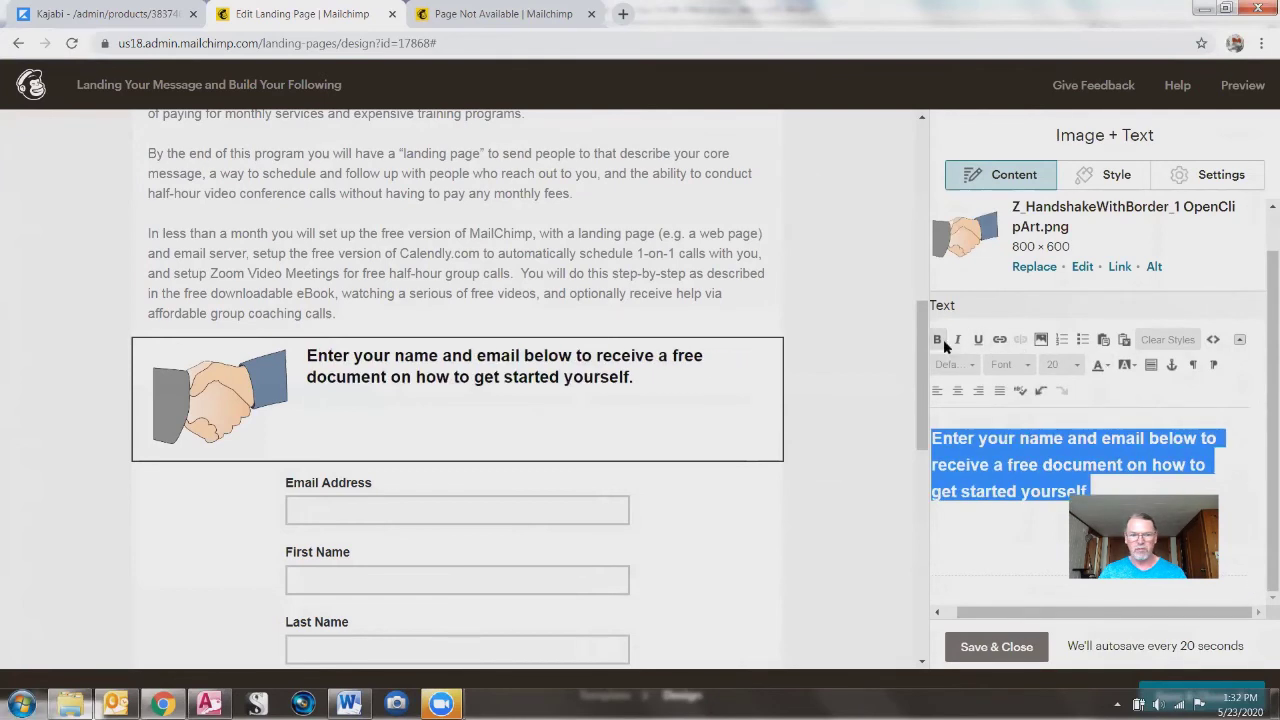
pyautogui.click(1077, 365)
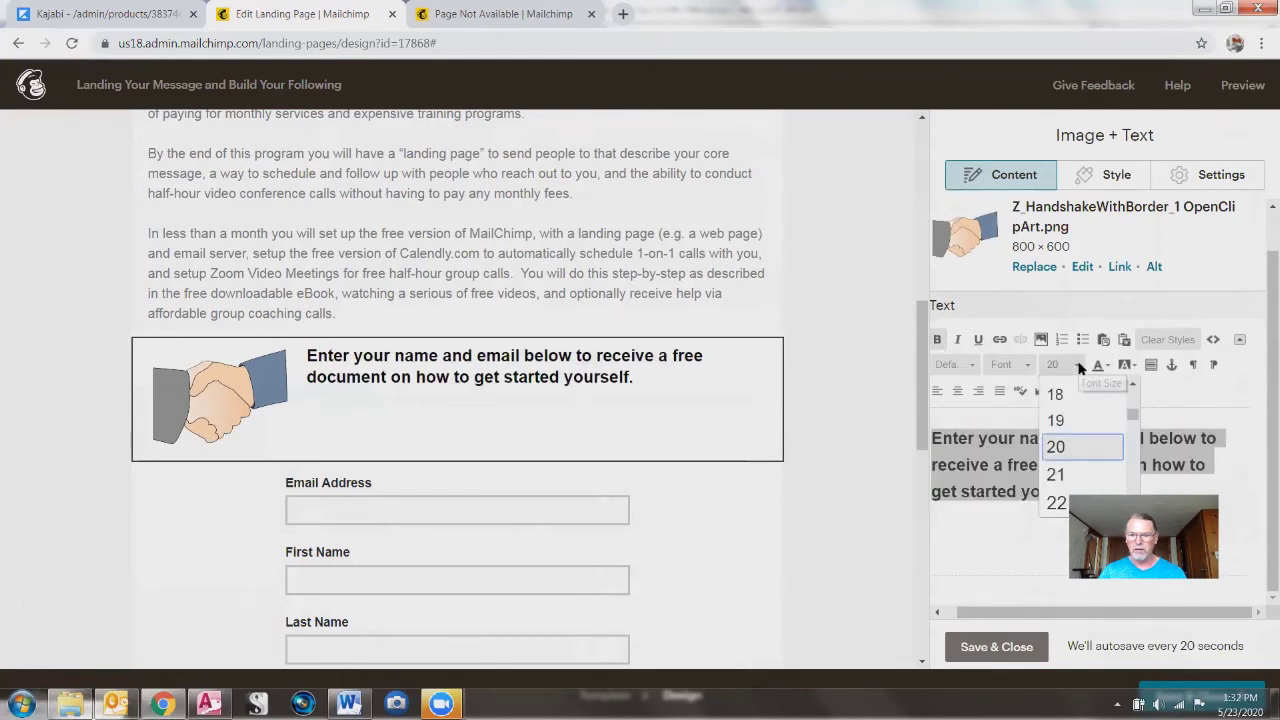
pyautogui.click(1058, 505)
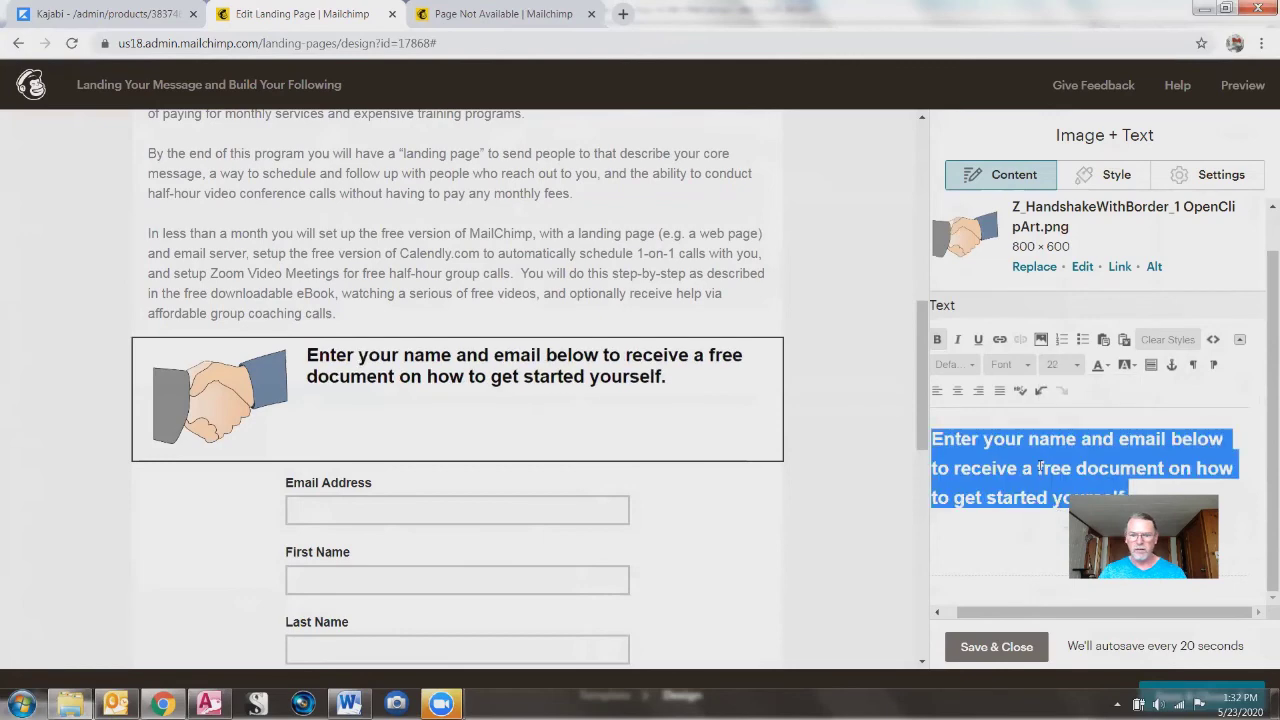
pyautogui.click(958, 391)
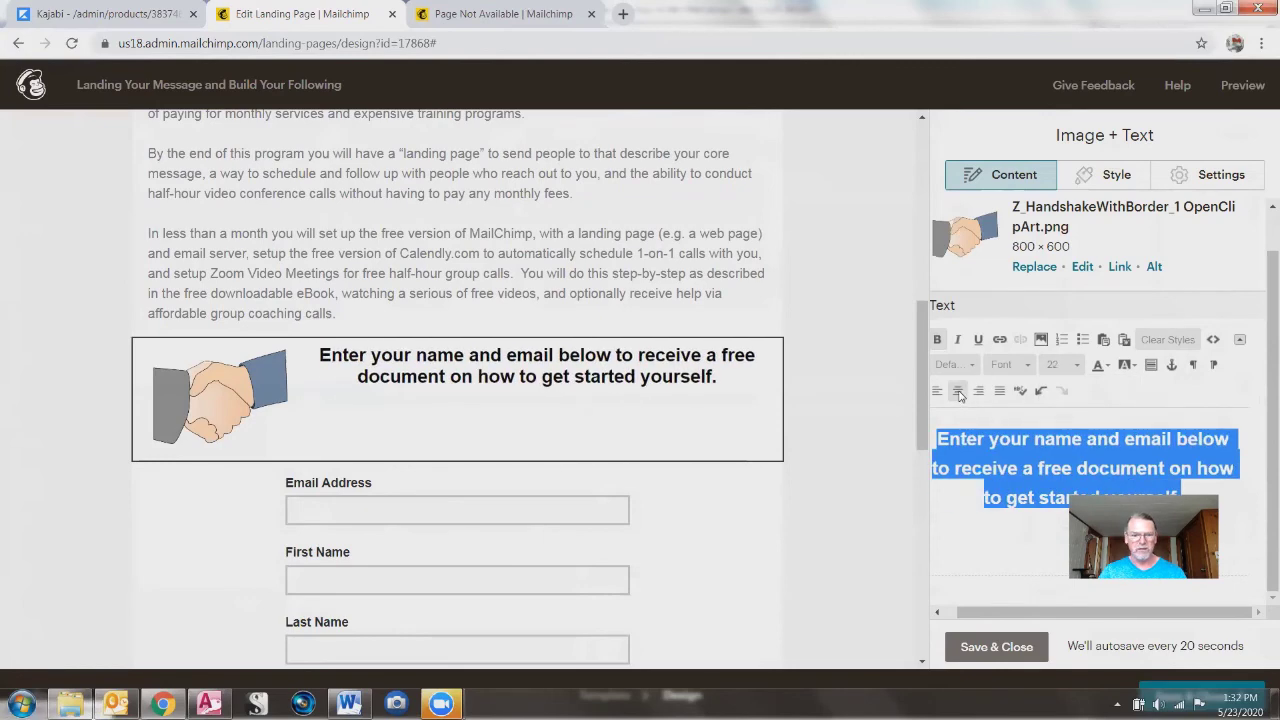
pyautogui.click(381, 518)
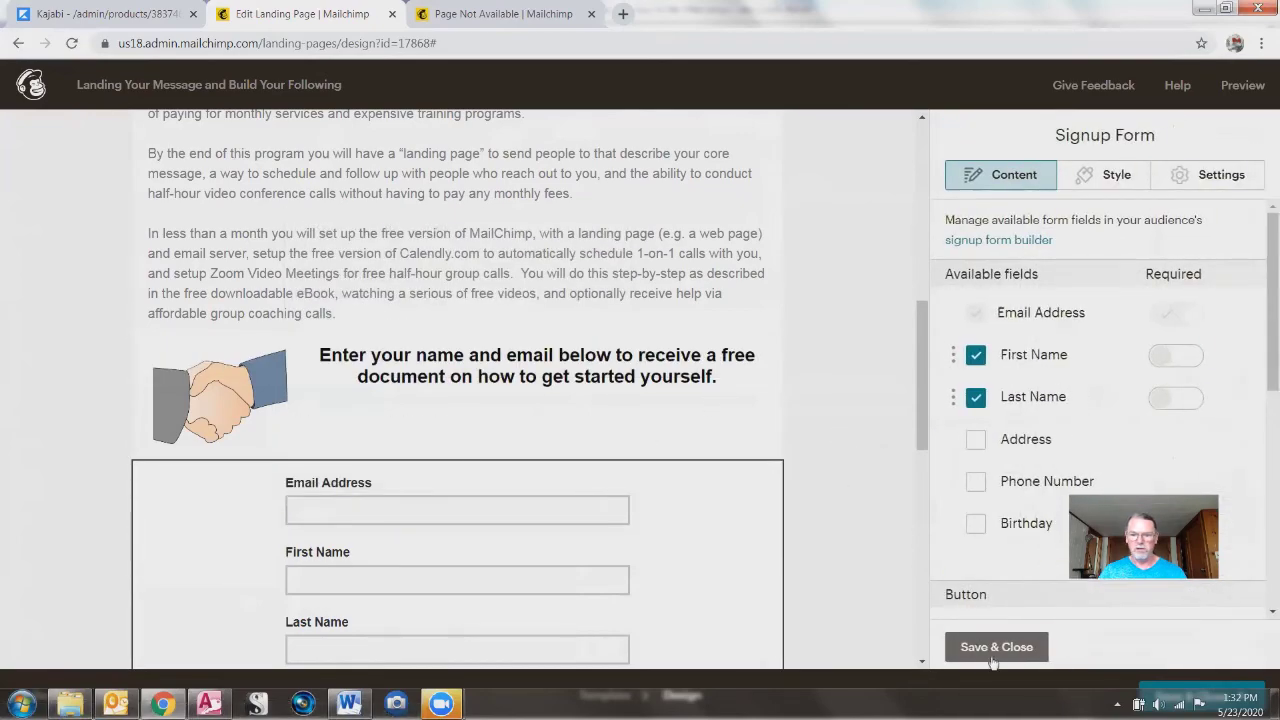
pyautogui.click(995, 650)
# Step: Bring up the page-wide Style options
pyautogui.scroll(6, 813, 303)
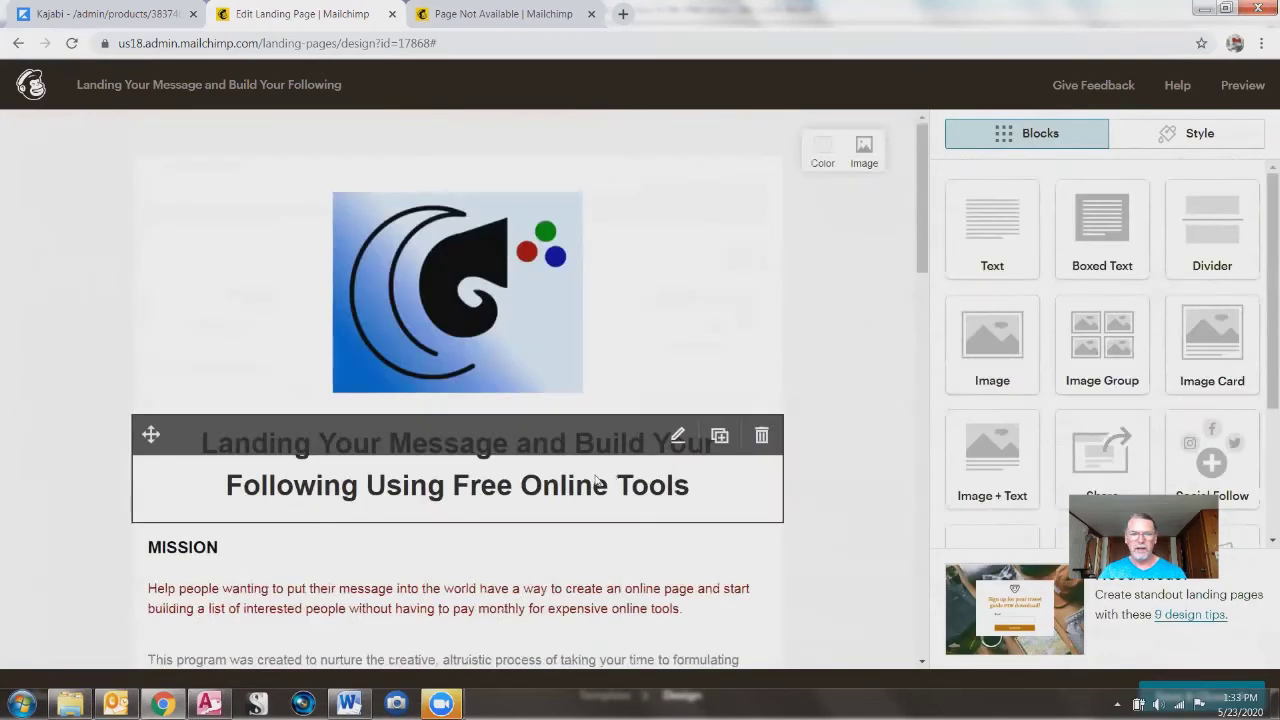
pyautogui.scroll(-3, 503, 494)
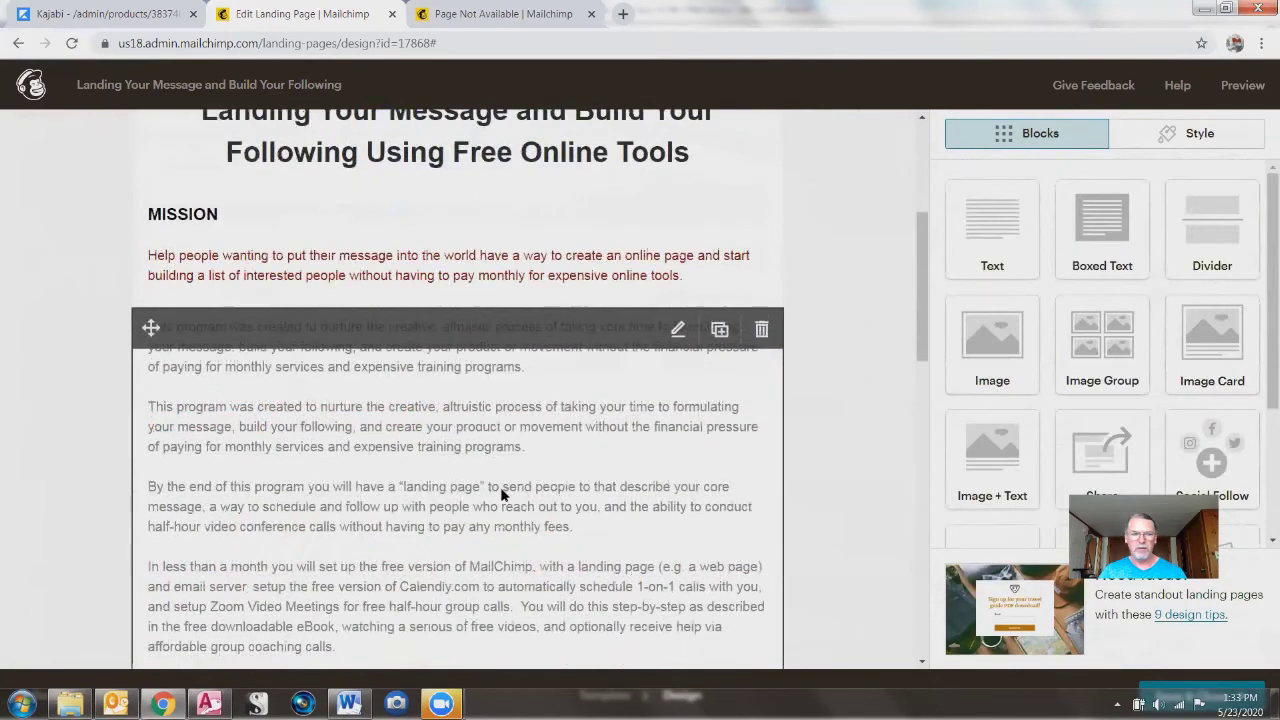
pyautogui.click(1165, 141)
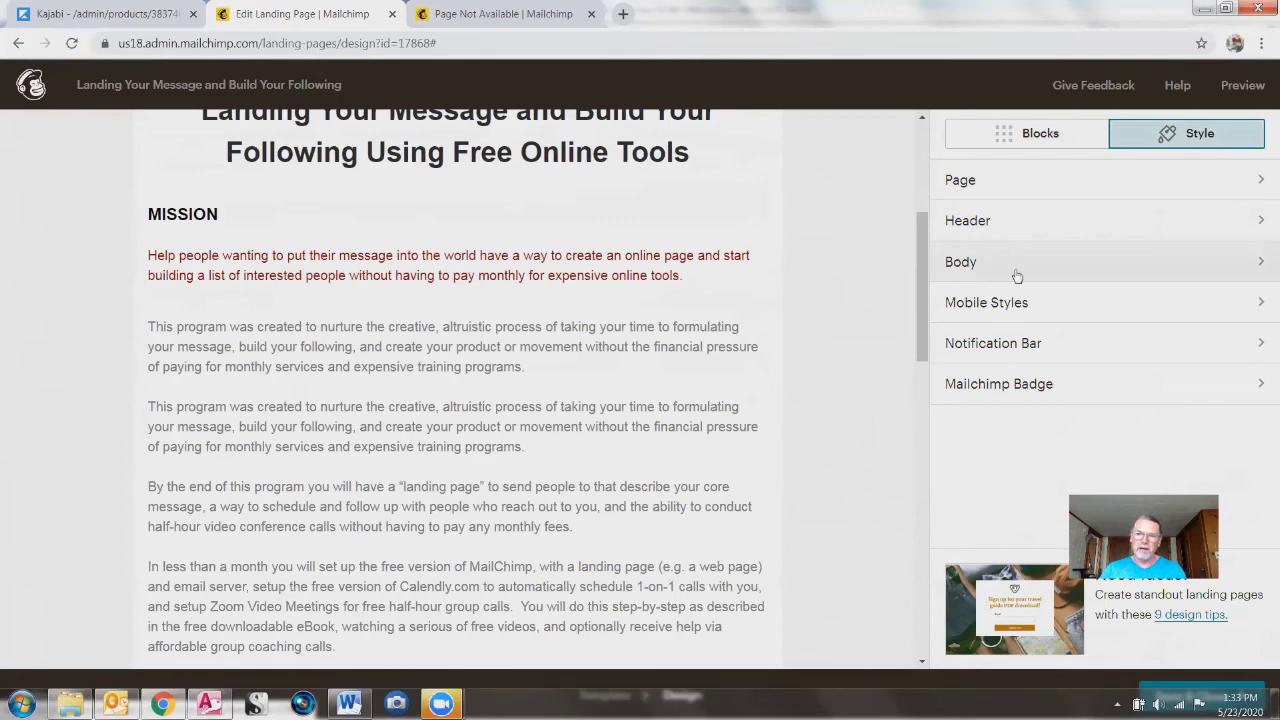
pyautogui.click(1260, 266)
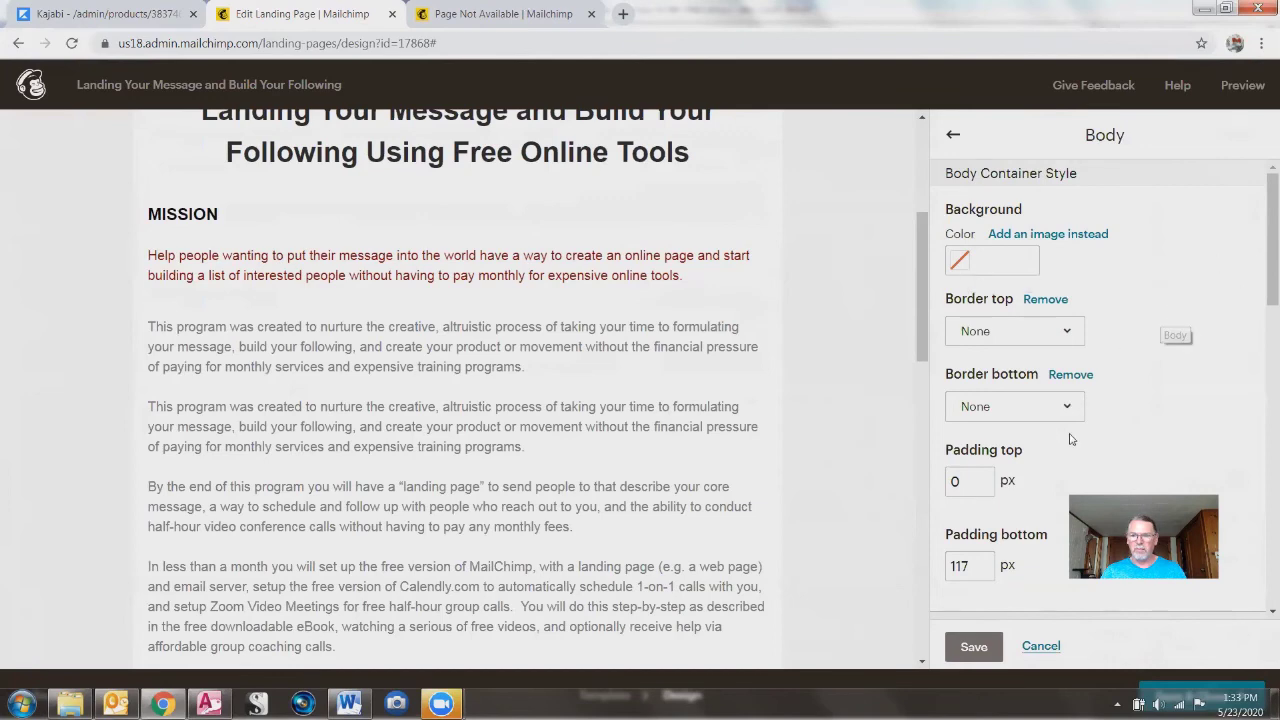
pyautogui.scroll(-4, 1070, 330)
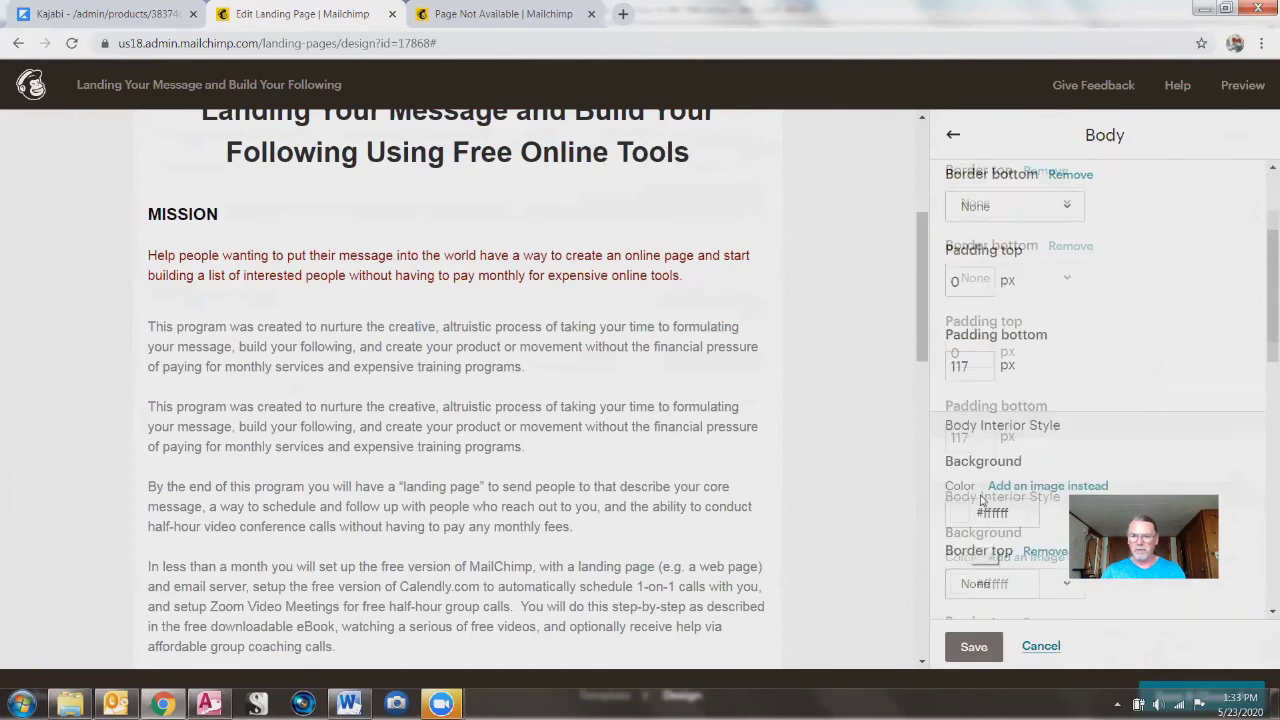
pyautogui.scroll(-5, 1112, 430)
pyautogui.scroll(9, 962, 378)
pyautogui.scroll(1, 962, 378)
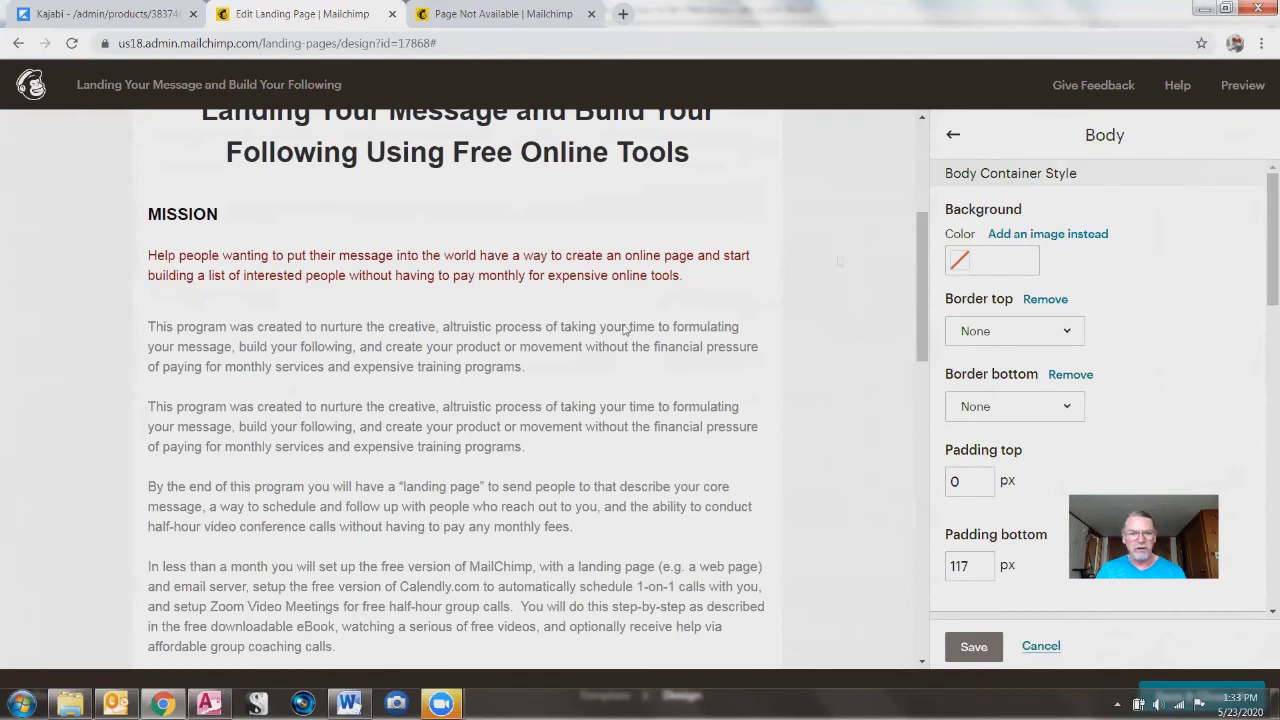
pyautogui.click(954, 139)
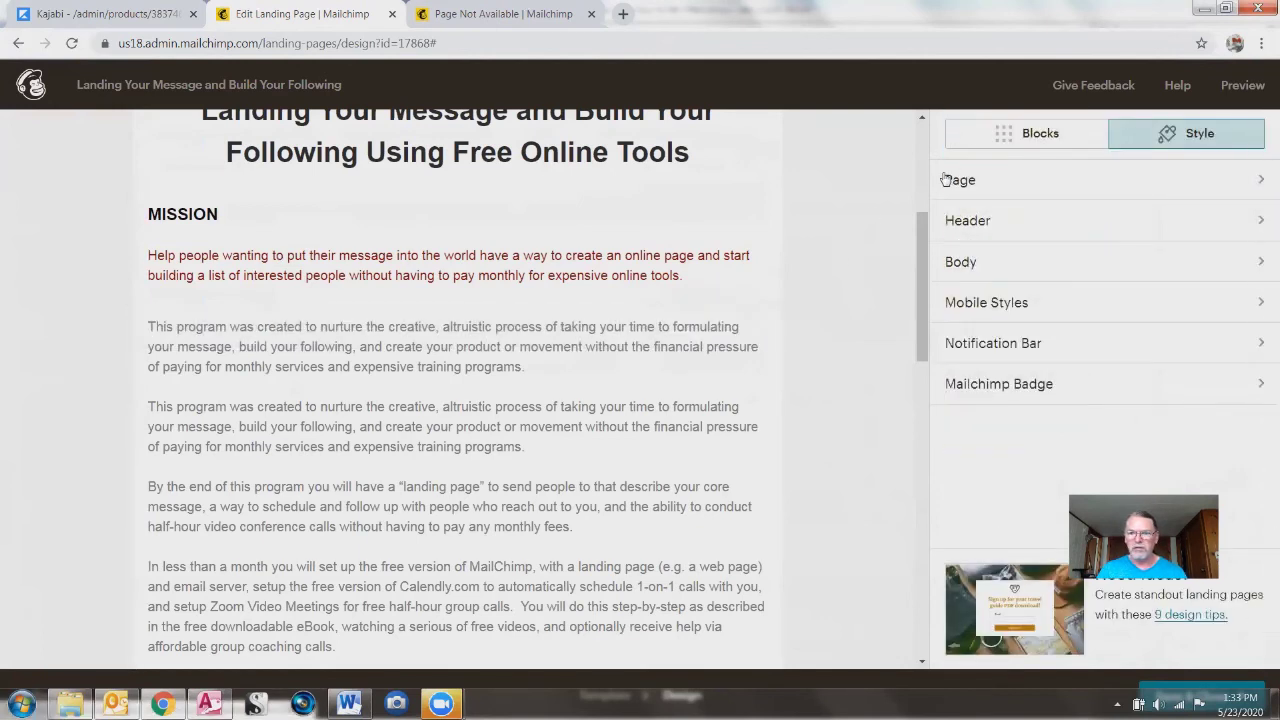
pyautogui.moveTo(672, 397)
pyautogui.scroll(-5, 679, 401)
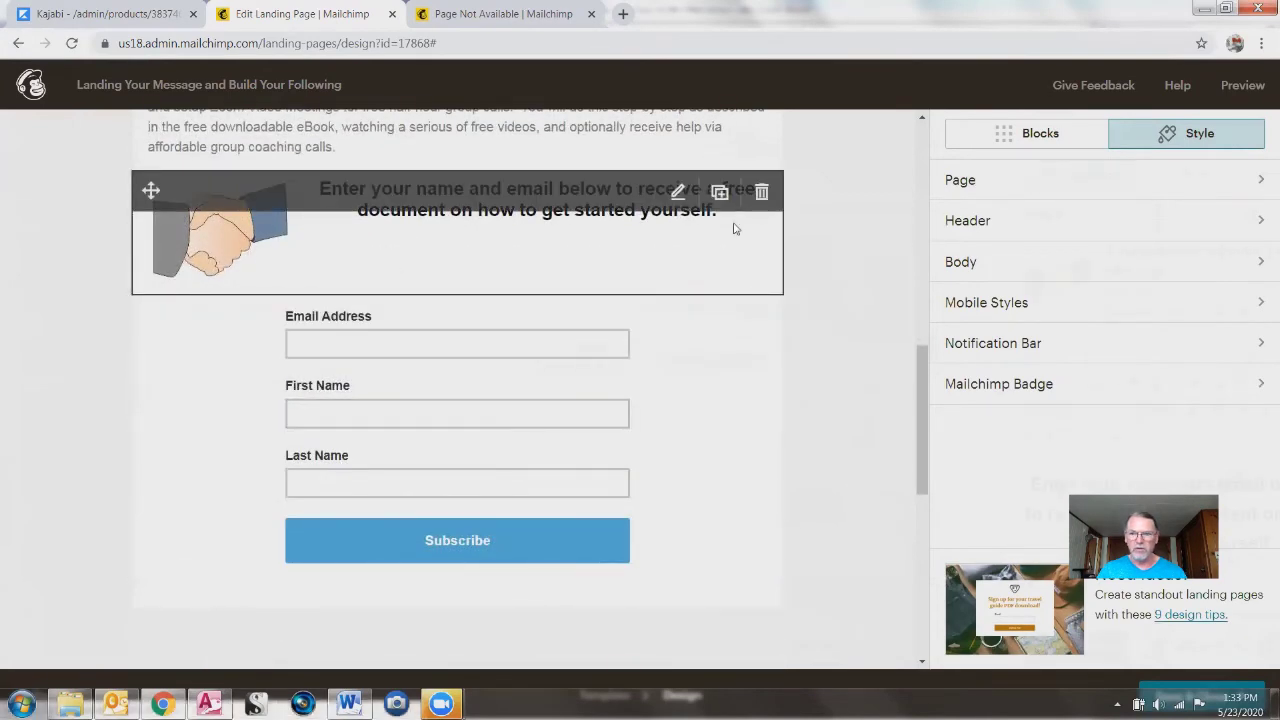
pyautogui.click(446, 240)
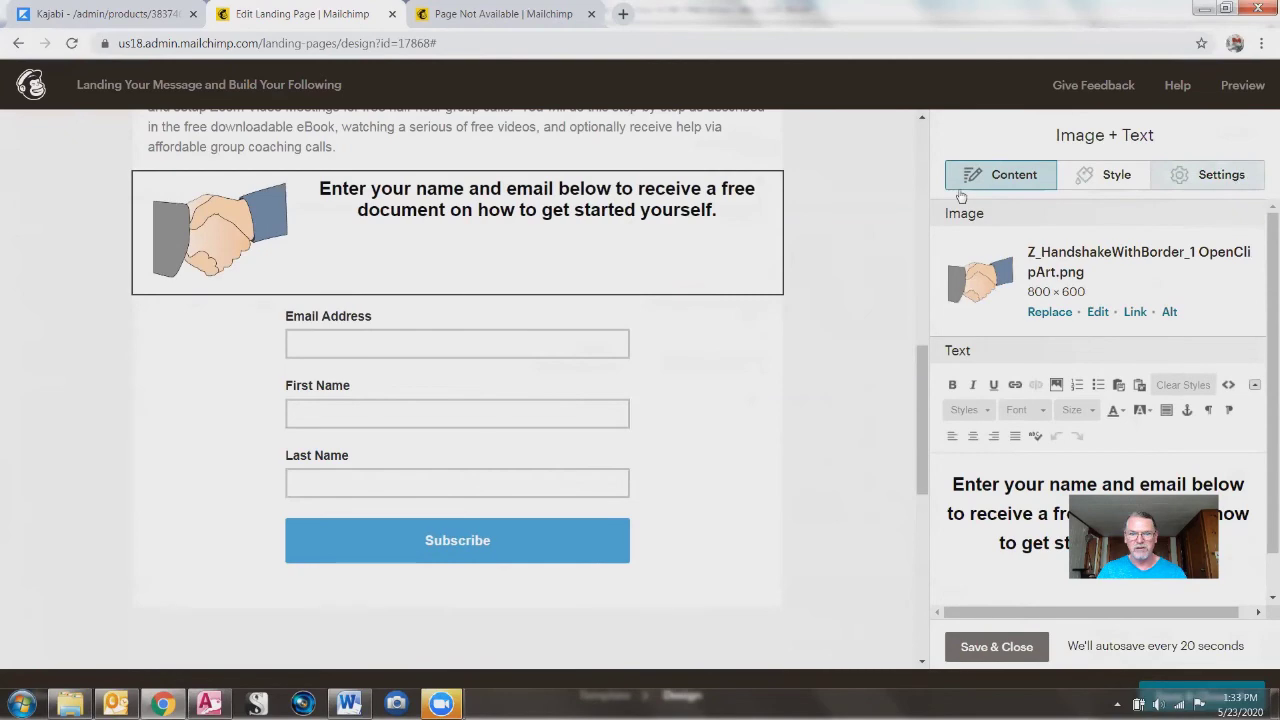
pyautogui.click(760, 150)
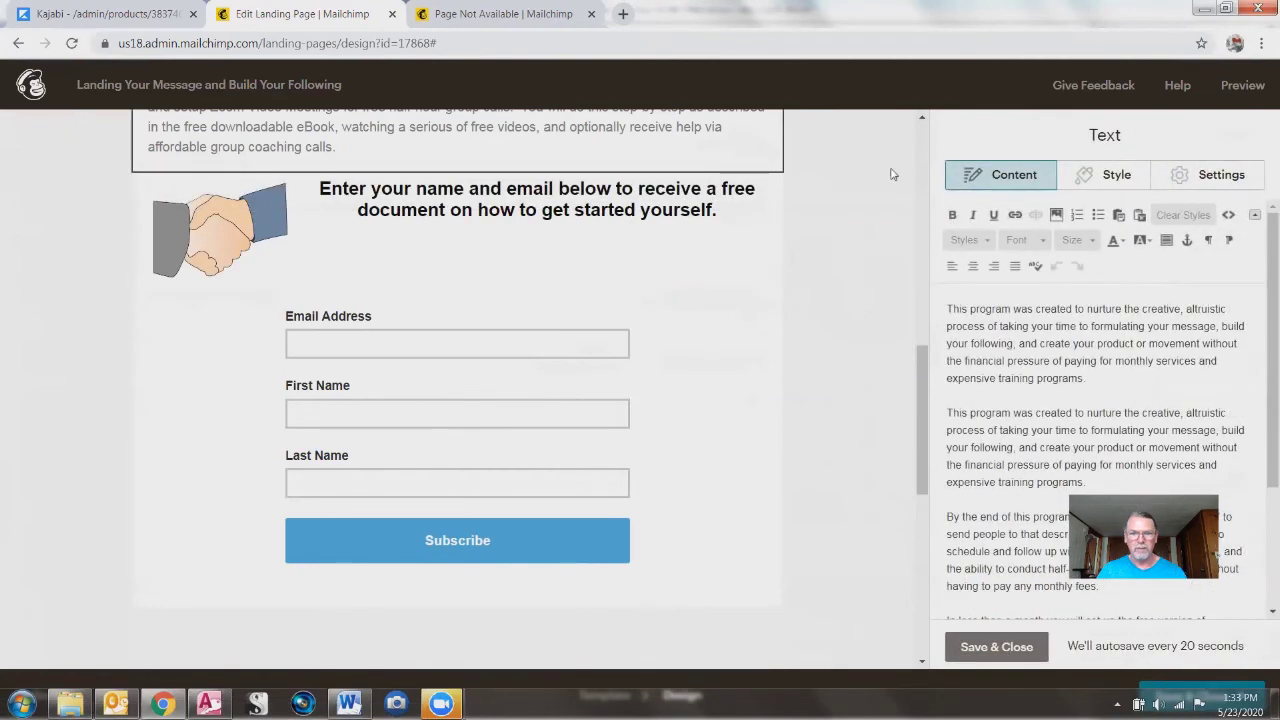
pyautogui.scroll(3, 495, 282)
pyautogui.moveTo(383, 478)
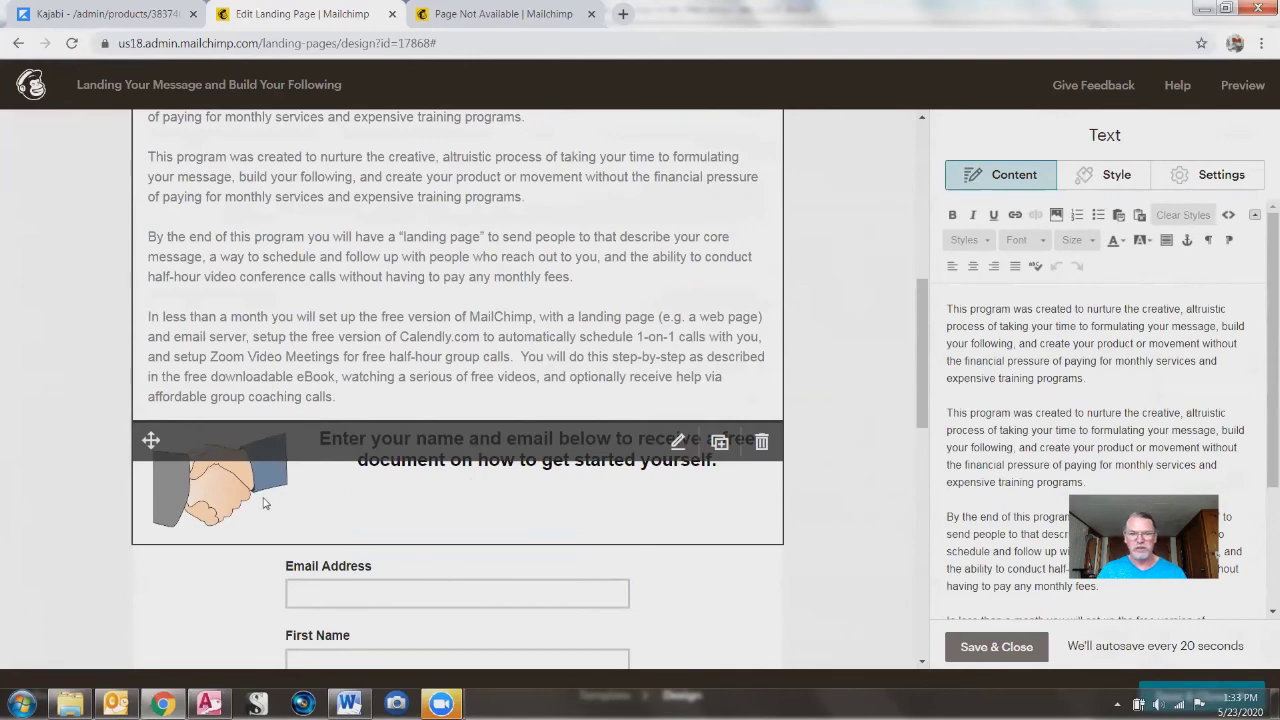
pyautogui.click(203, 505)
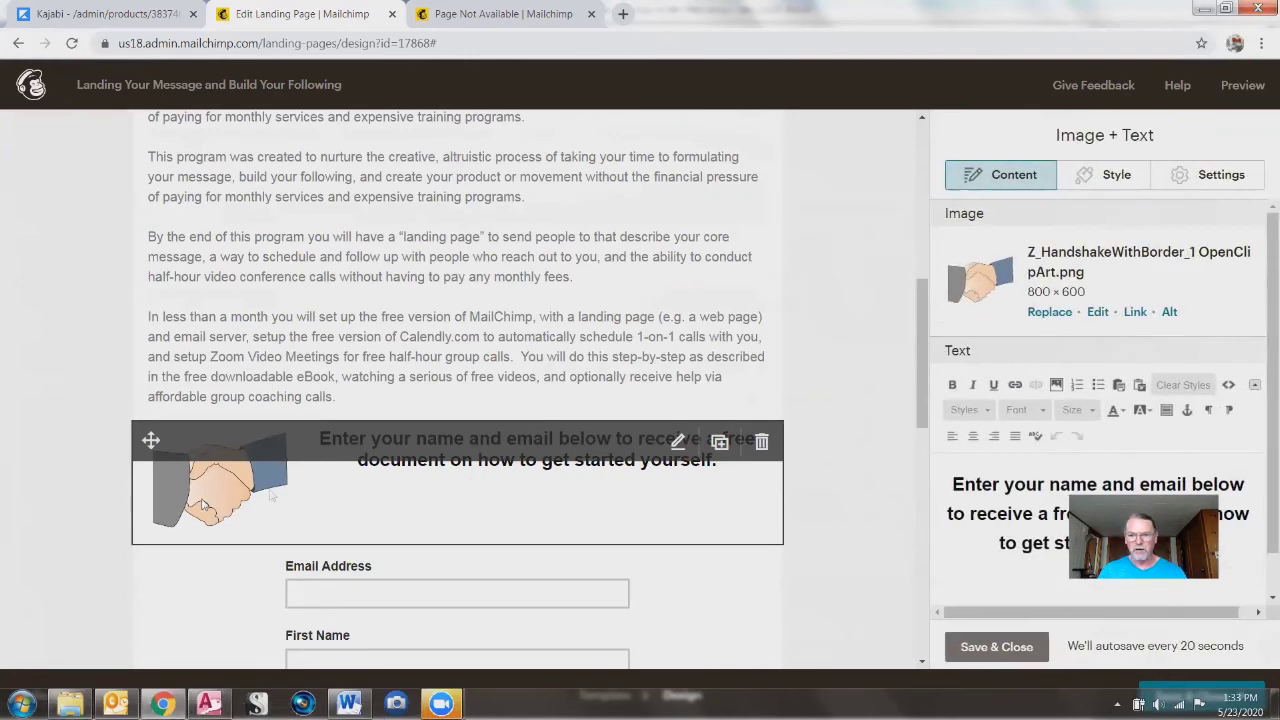
pyautogui.click(1220, 180)
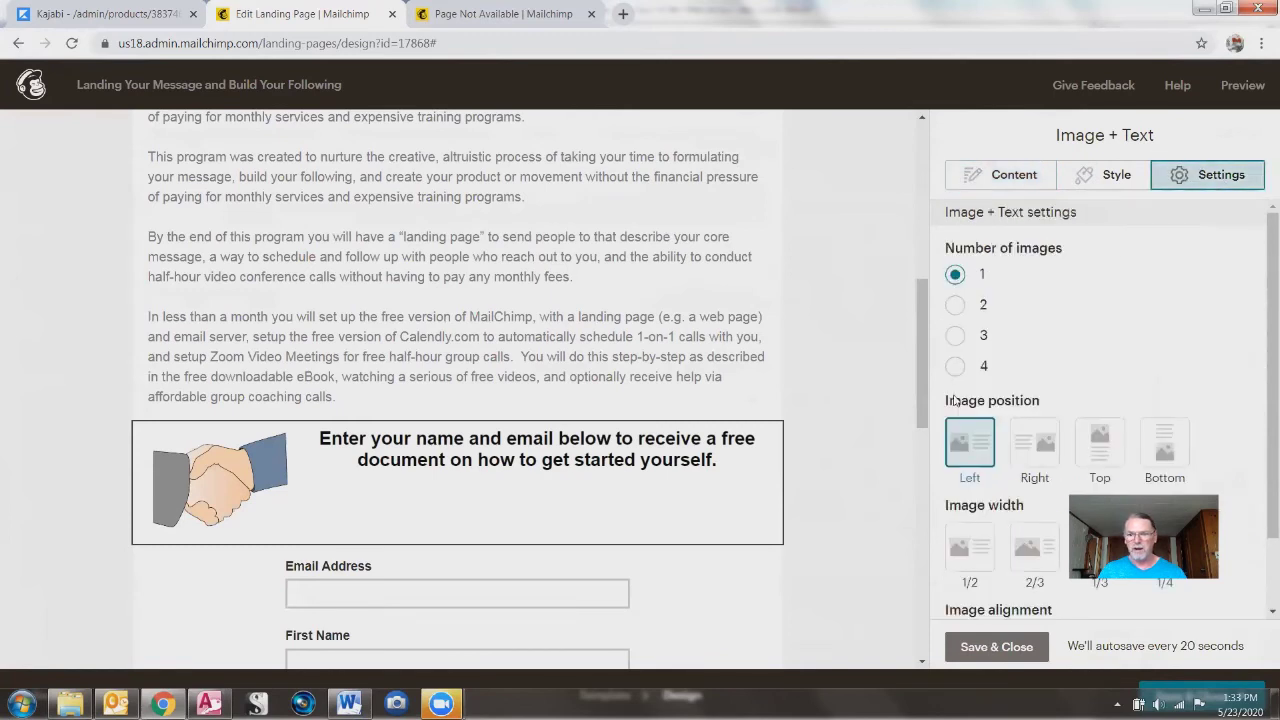
pyautogui.click(1034, 448)
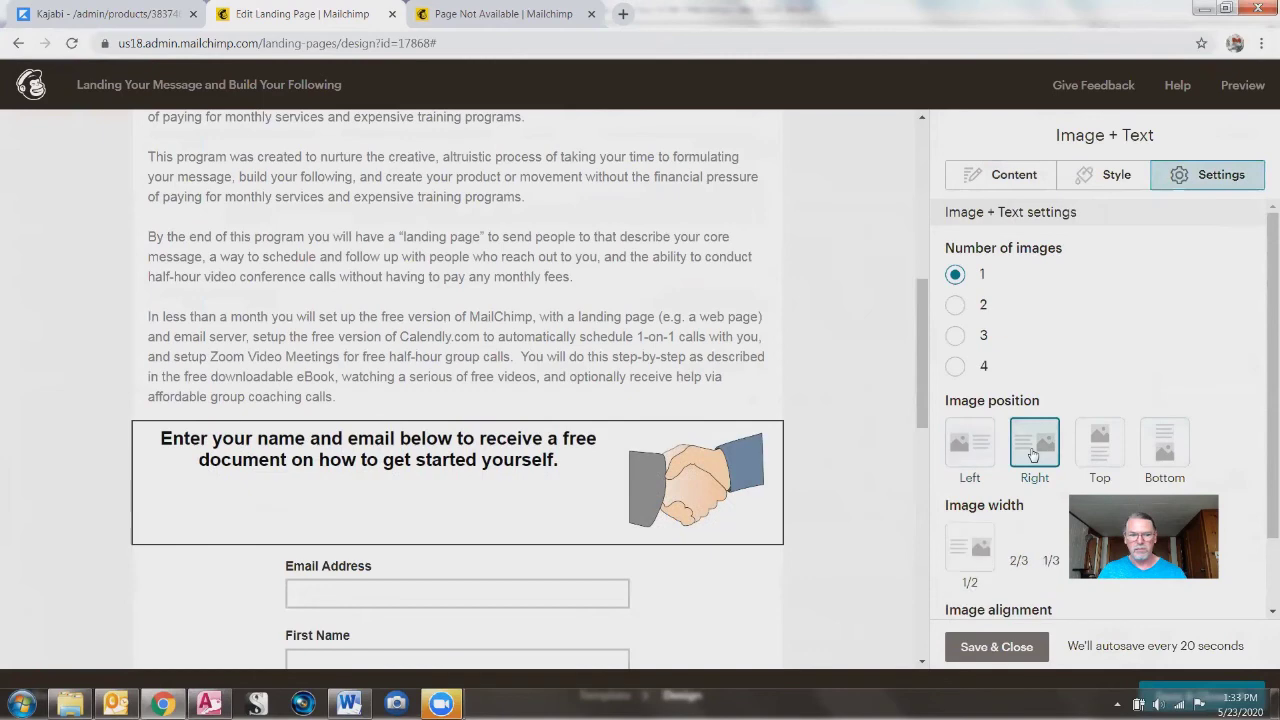
pyautogui.click(959, 445)
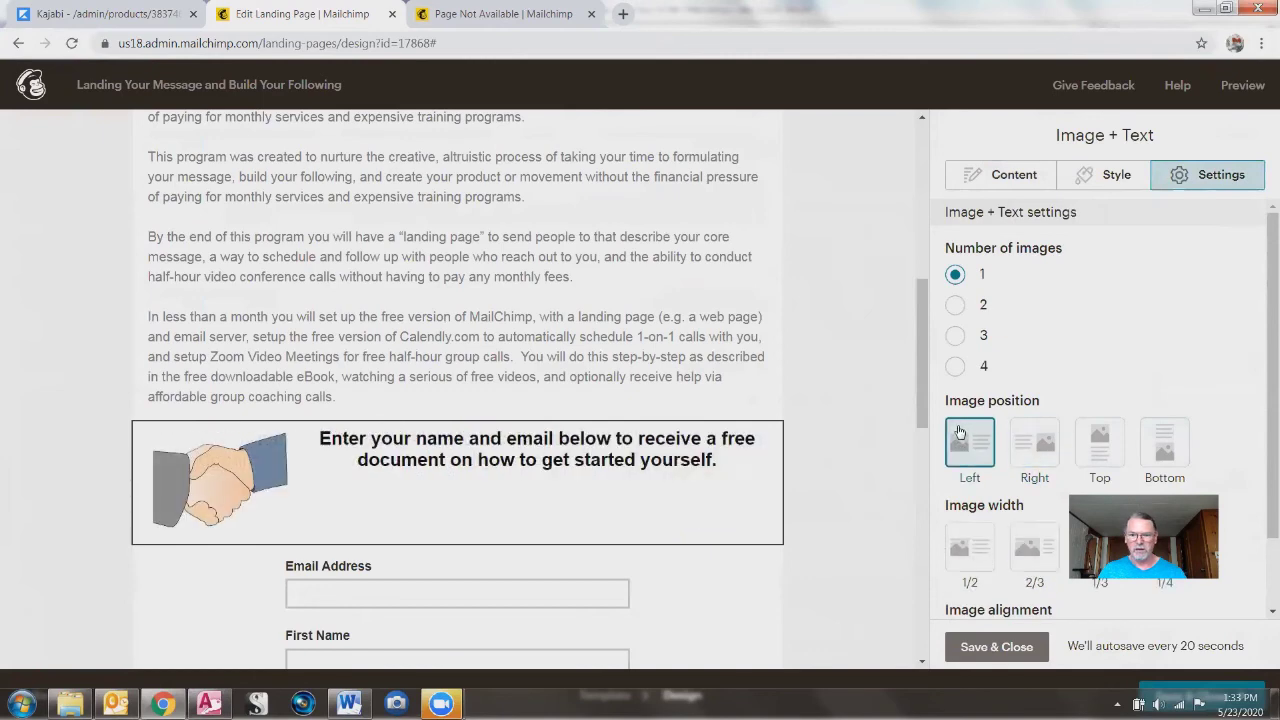
pyautogui.click(996, 646)
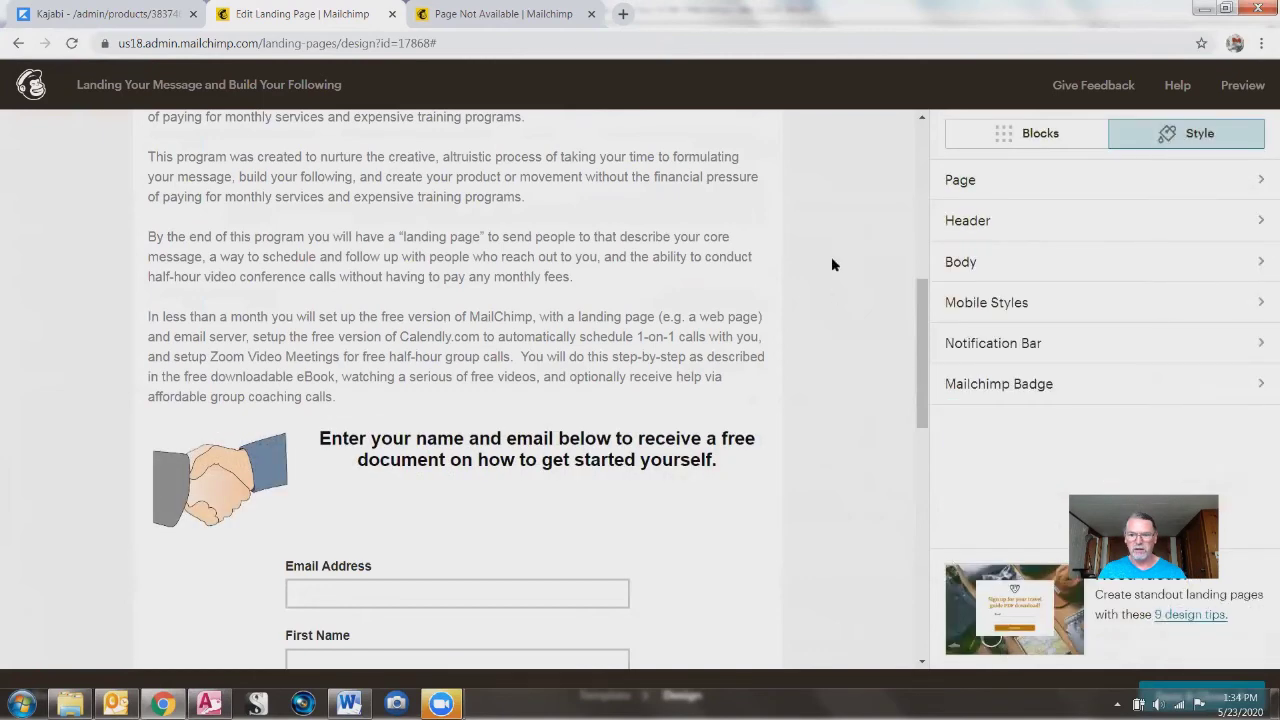
# Step: Review the landing page's content blocks in the preview, then go back to the account dashboard via the Mailchimp logo
pyautogui.scroll(5, 810, 261)
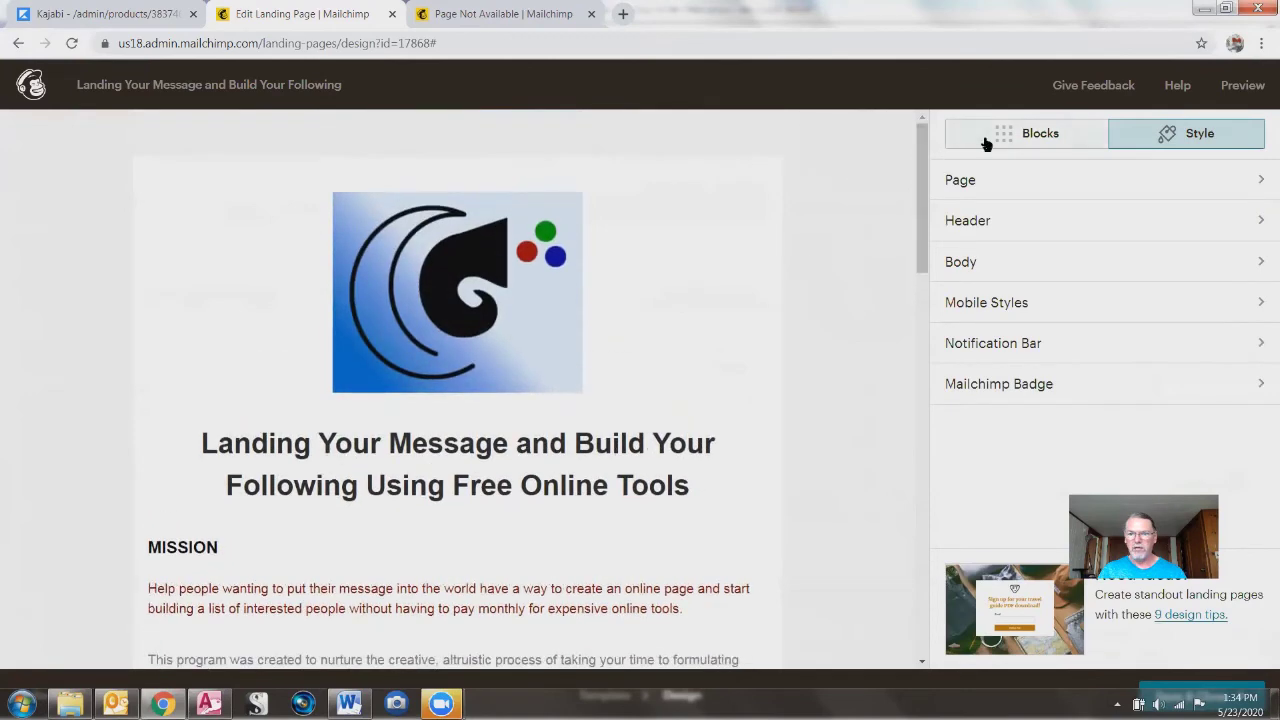
pyautogui.click(985, 140)
pyautogui.scroll(-1, 810, 330)
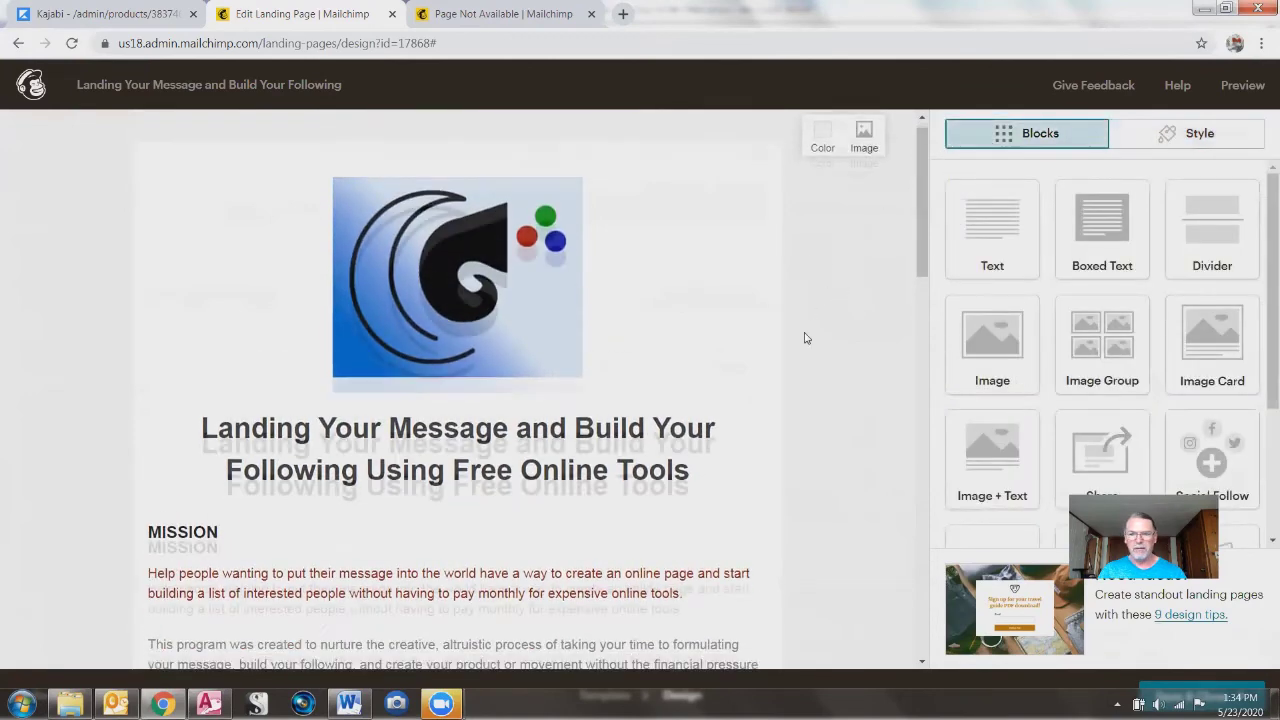
pyautogui.scroll(1, 806, 340)
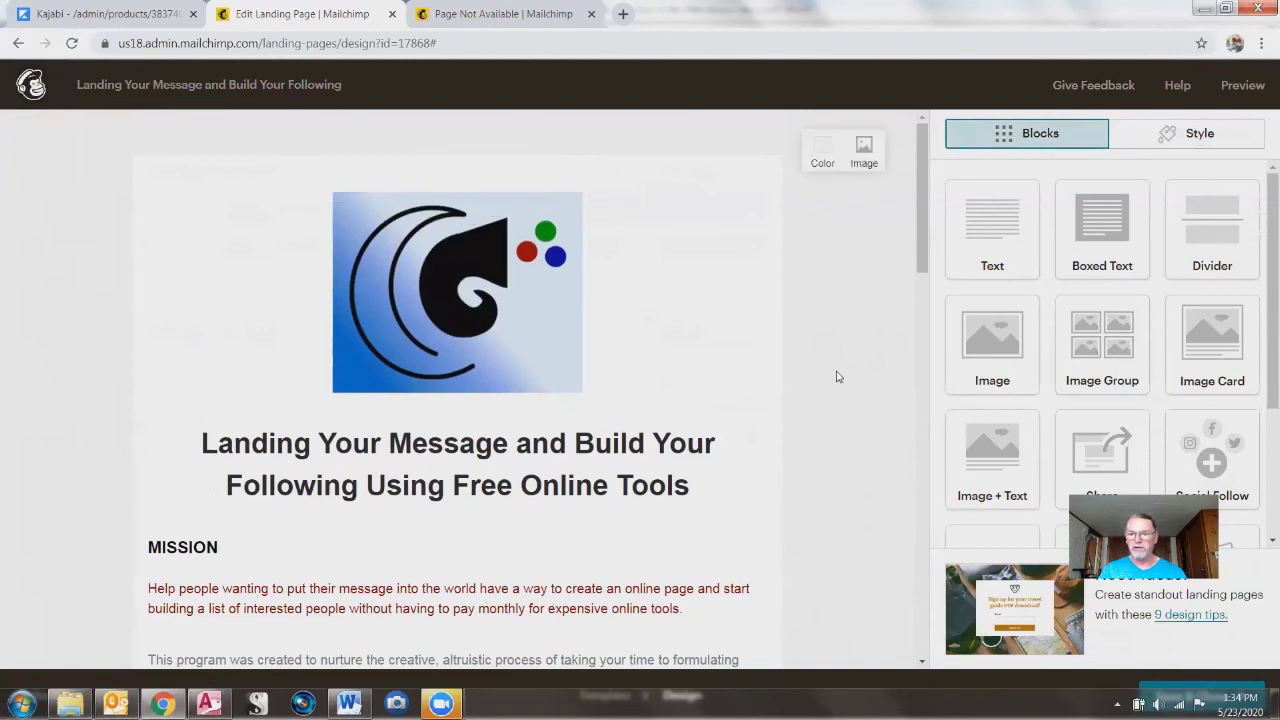
pyautogui.scroll(-15, 840, 360)
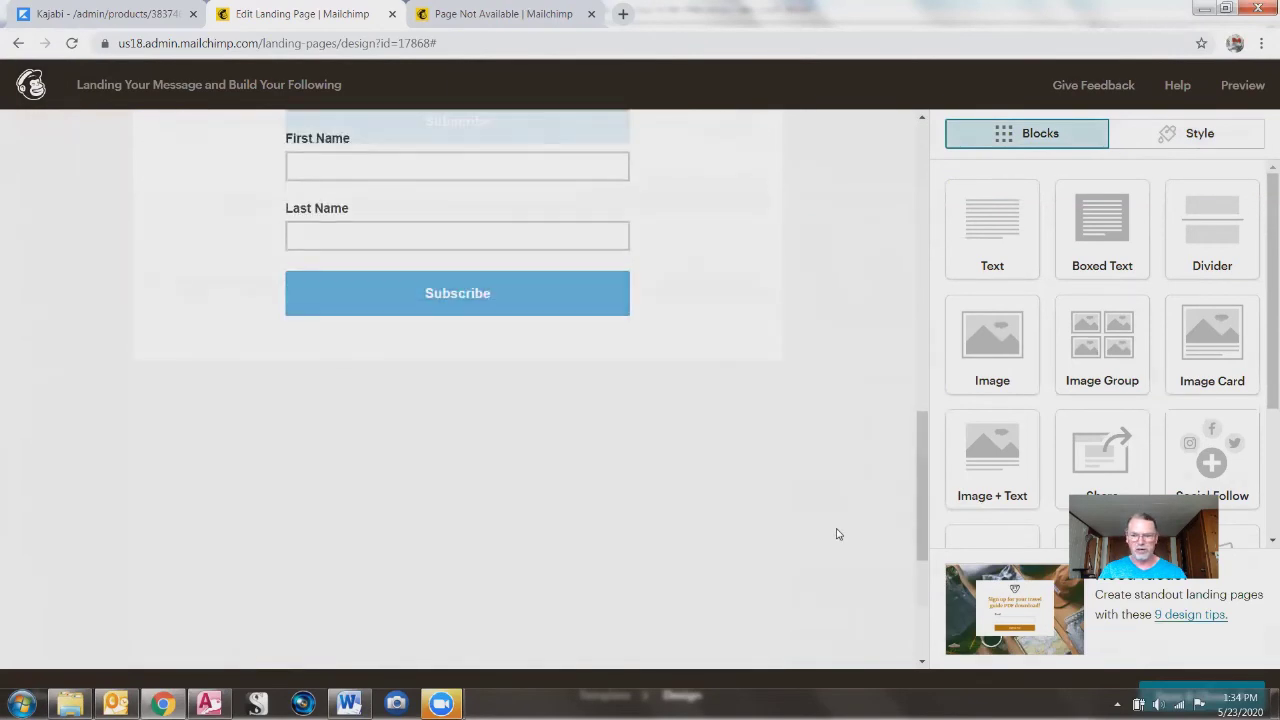
pyautogui.scroll(-5, 838, 534)
pyautogui.scroll(20, 837, 454)
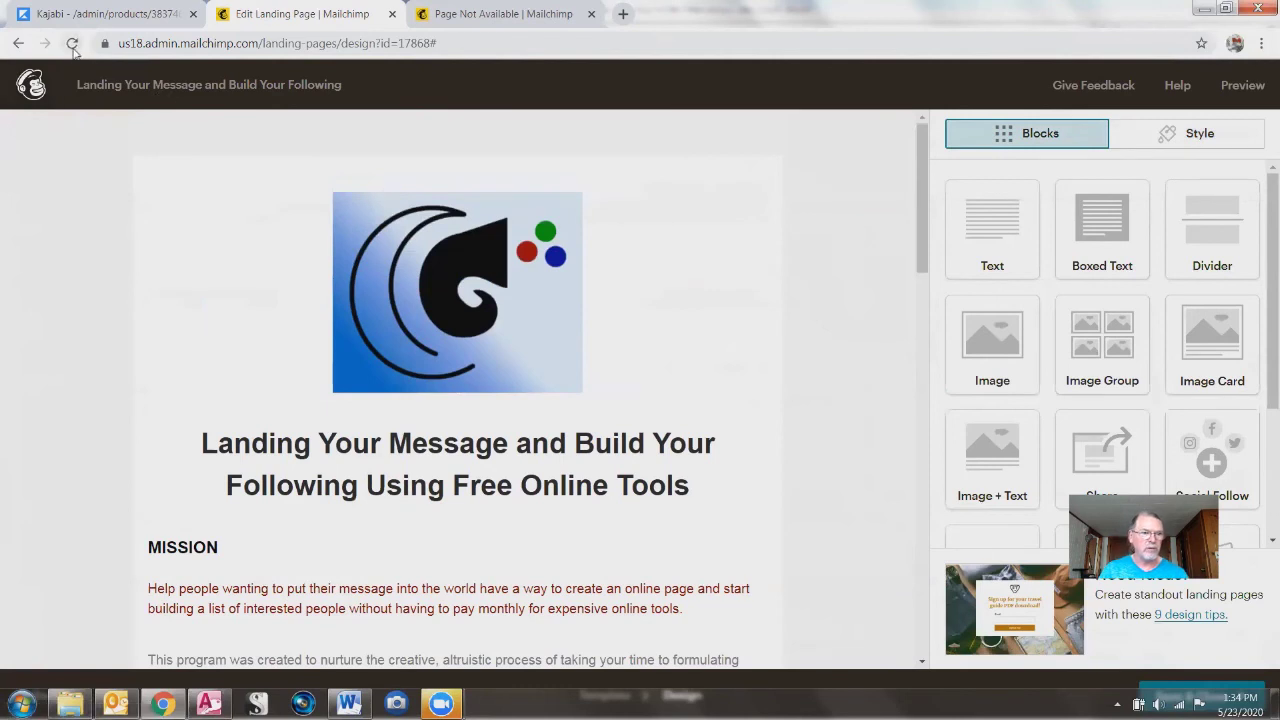
pyautogui.click(26, 97)
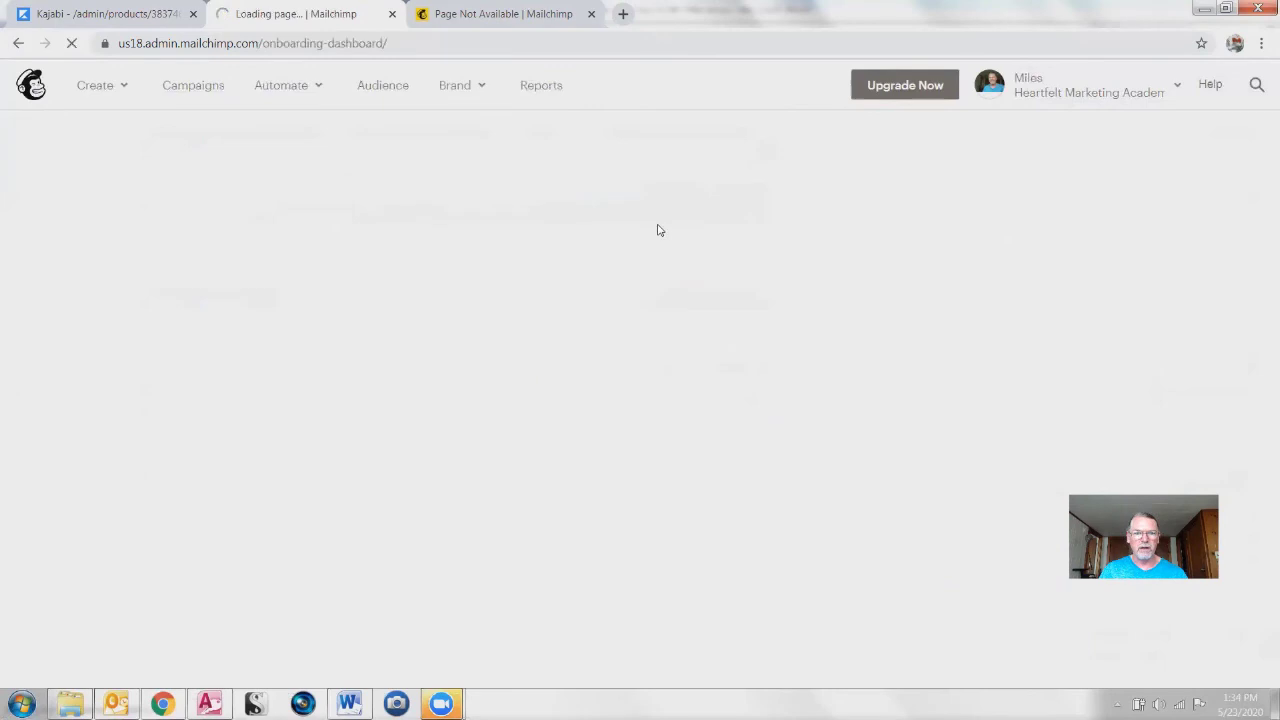
# Step: Filter Campaigns to Landing Pages and open 'Landing Your Message and Build Your Following'
pyautogui.click(192, 88)
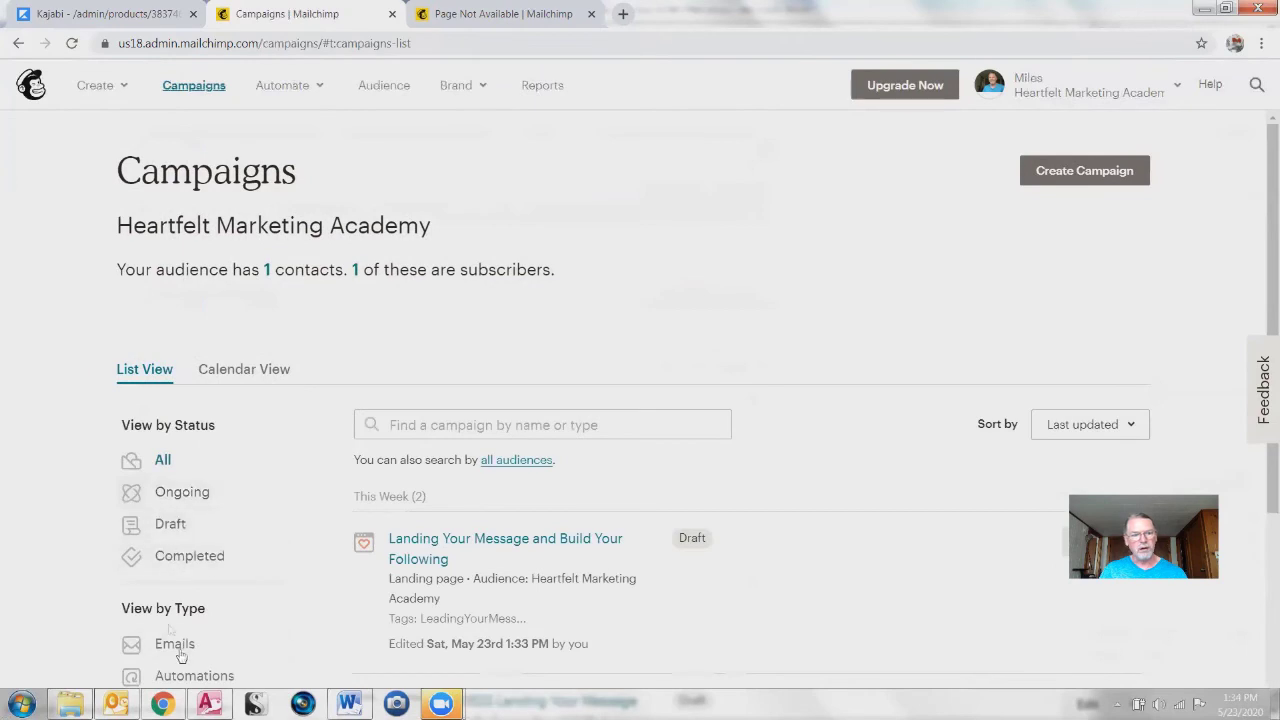
pyautogui.scroll(-1, 218, 634)
pyautogui.scroll(-2, 218, 634)
pyautogui.click(178, 462)
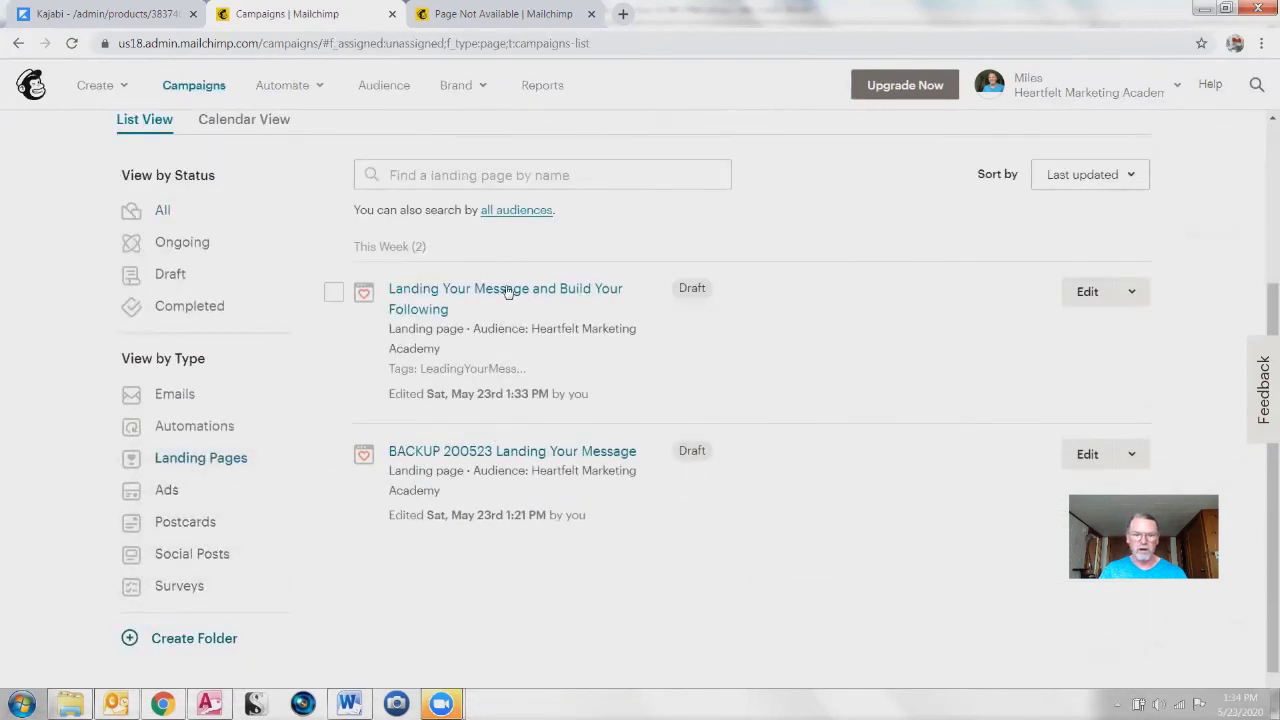
pyautogui.click(1131, 291)
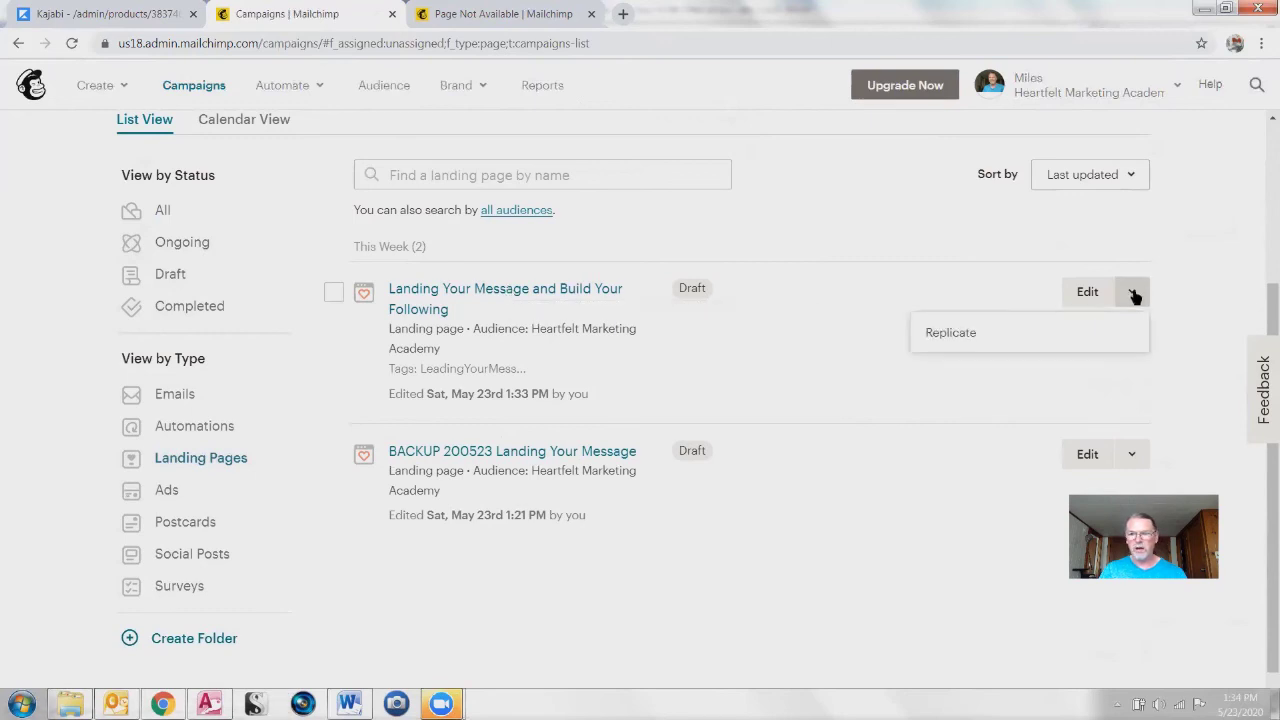
pyautogui.click(472, 293)
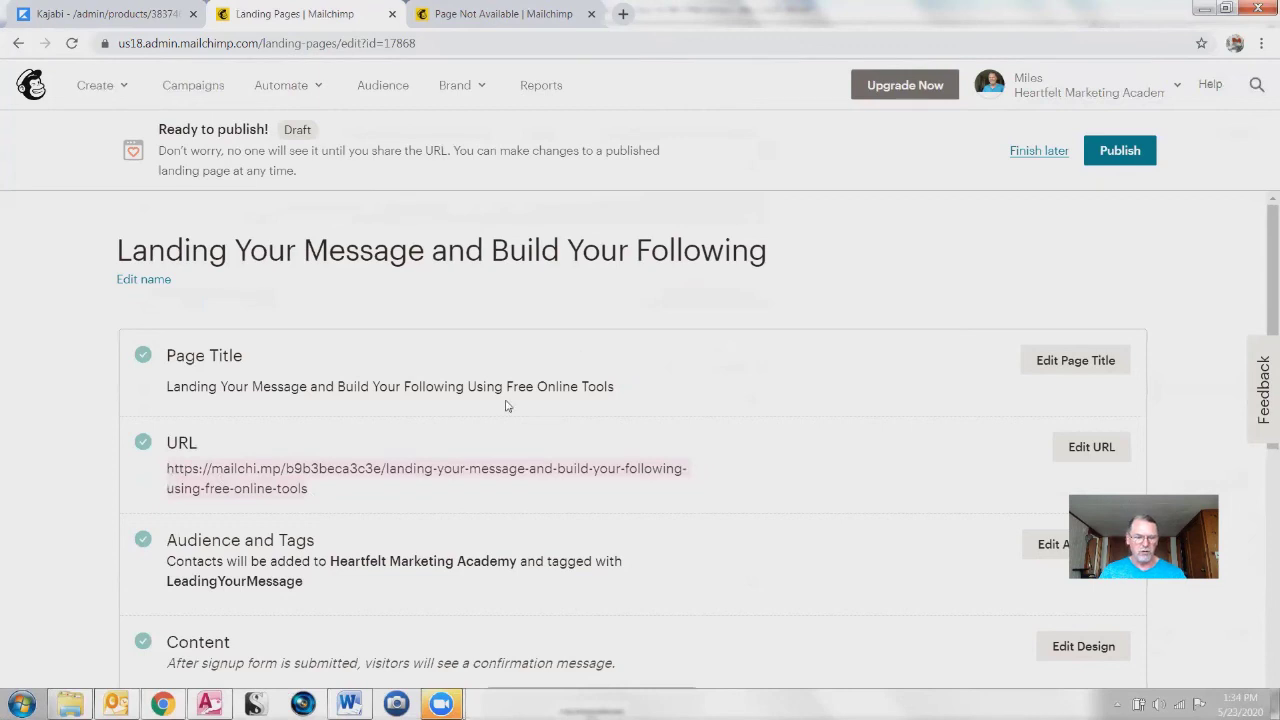
# Step: Load the landing page's public URL in the other tab to confirm it isn't live yet
pyautogui.click(488, 15)
pyautogui.moveTo(704, 43); pyautogui.dragTo(52, 8)
pyautogui.write('https://mailchi.mp/b9b3beca3c3e/landing-your-message-and-build-your-following-using-free-online-tools')
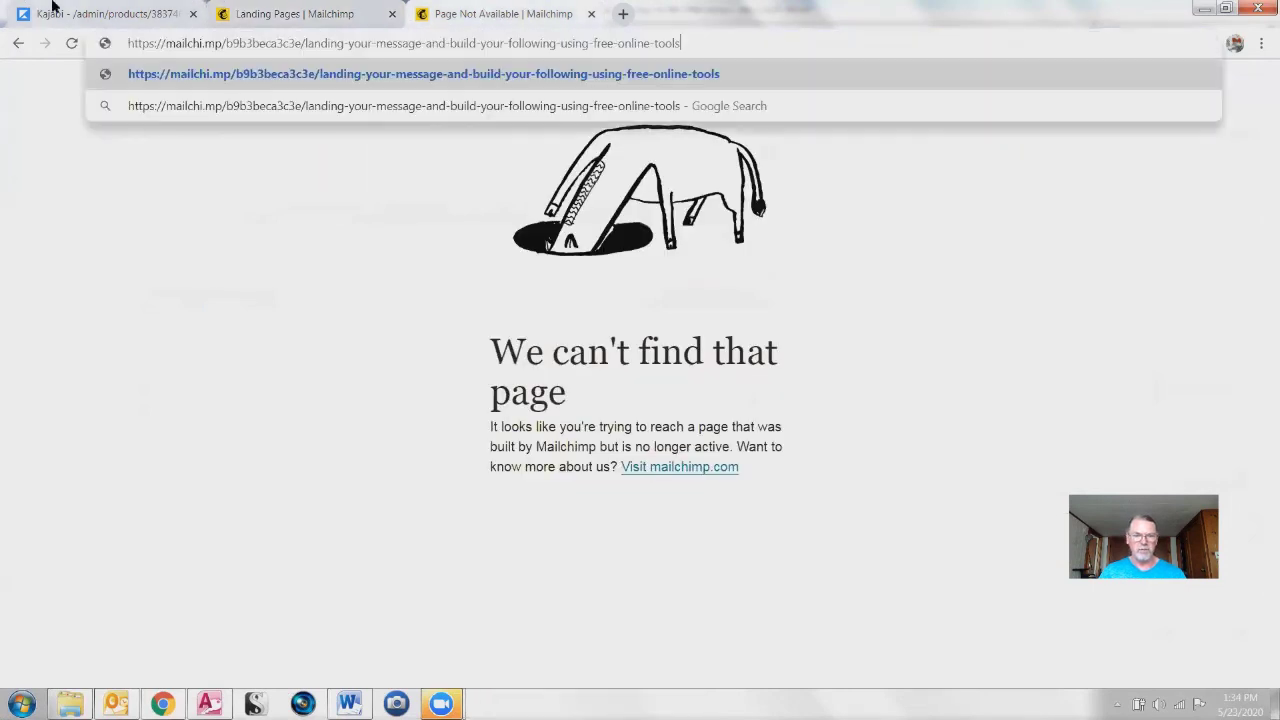
pyautogui.press('Return')
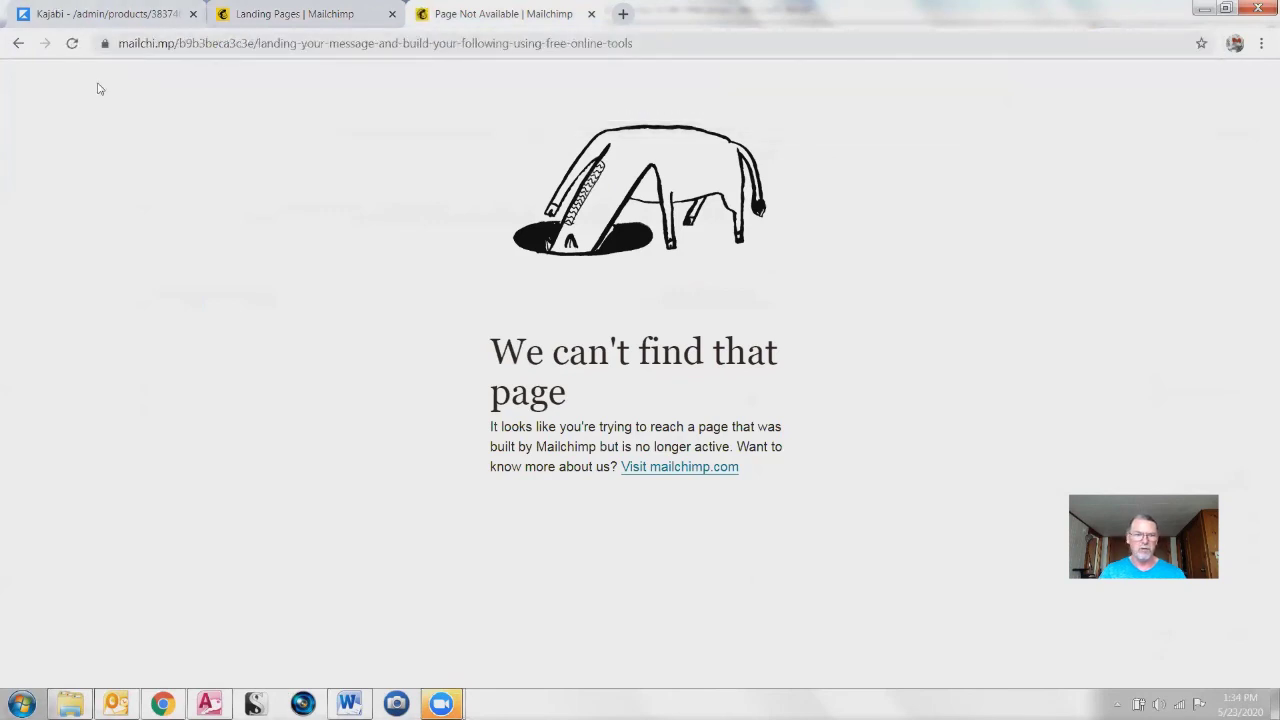
# Step: Back on the landing page setup, publish the landing page
pyautogui.click(300, 16)
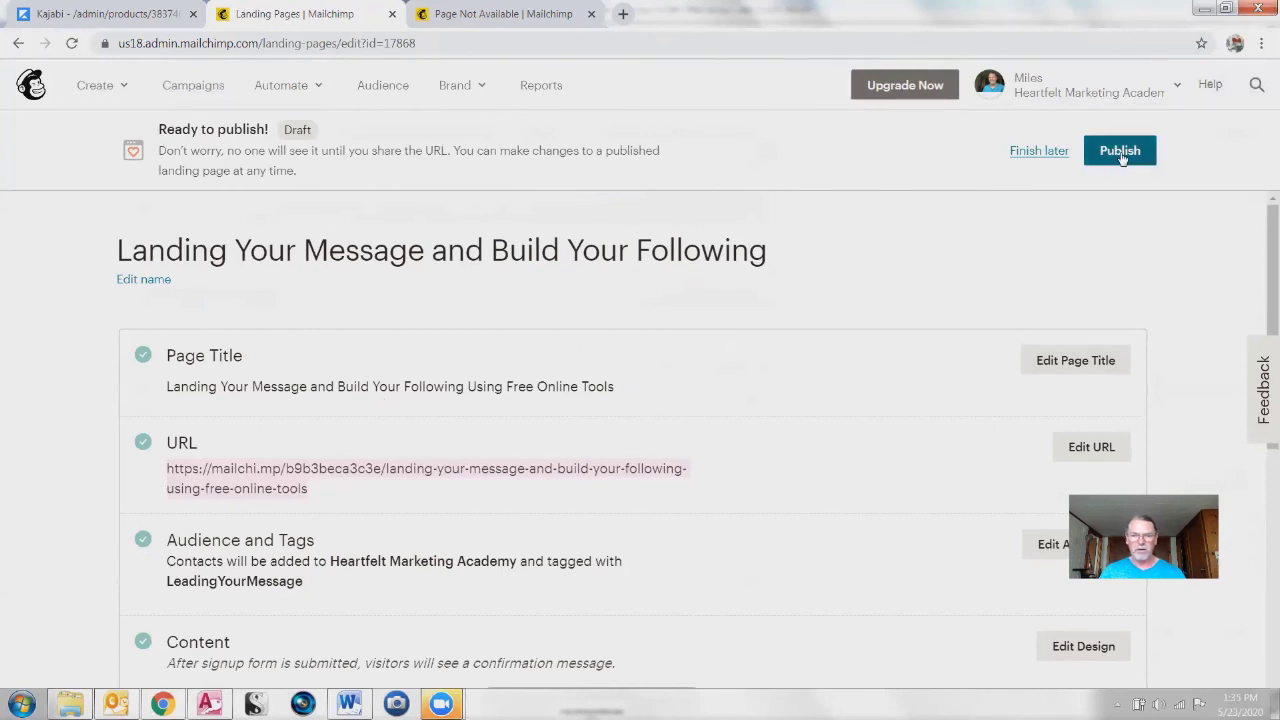
pyautogui.scroll(-3, 523, 514)
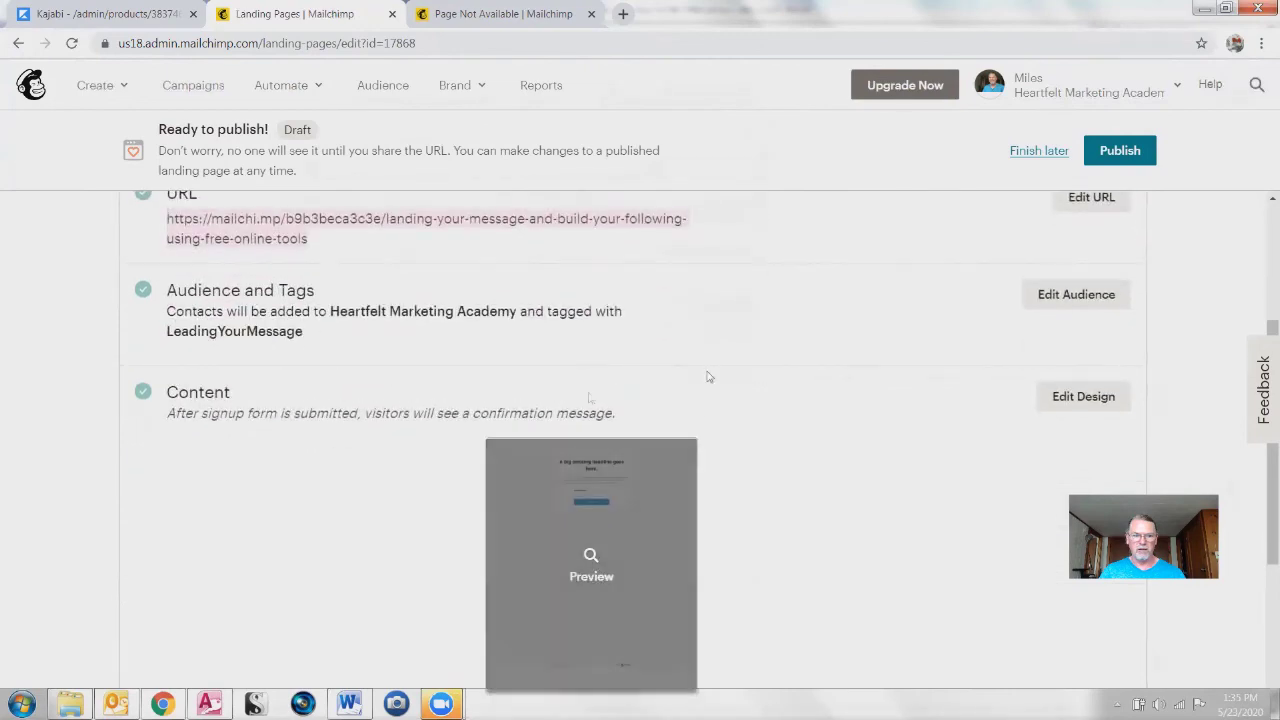
pyautogui.scroll(-3, 249, 449)
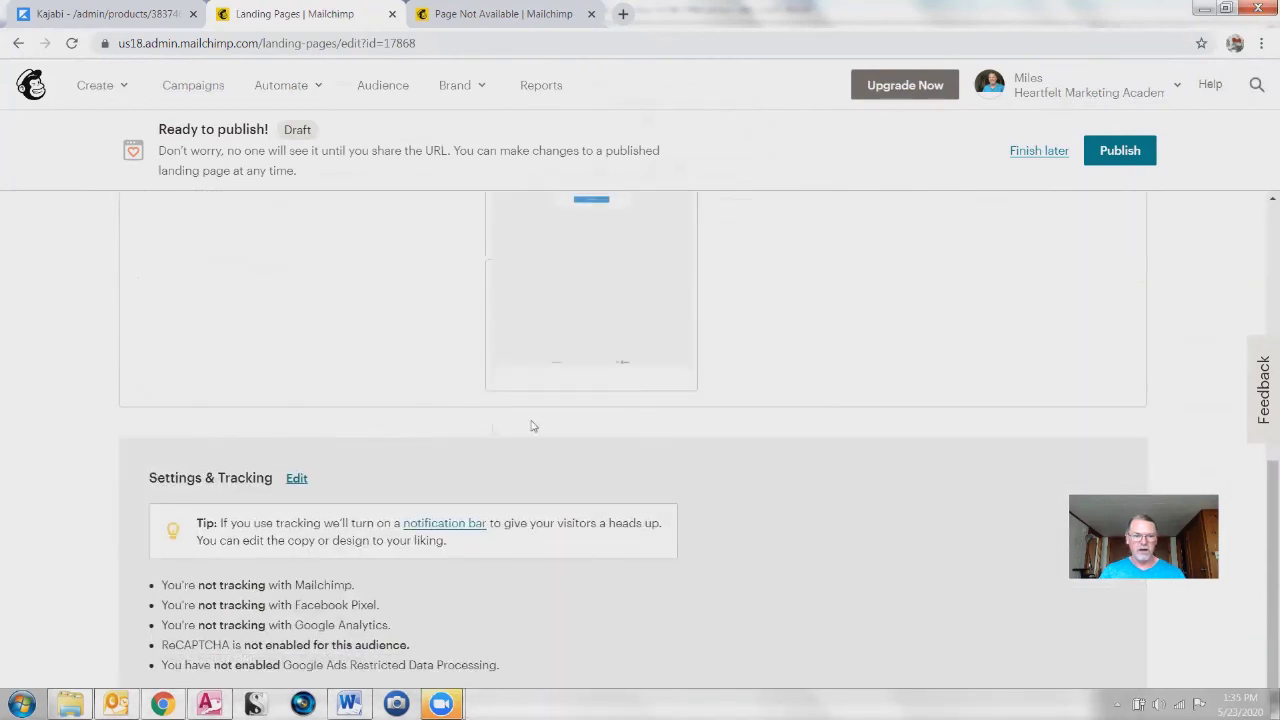
pyautogui.scroll(8, 533, 426)
pyautogui.click(1140, 160)
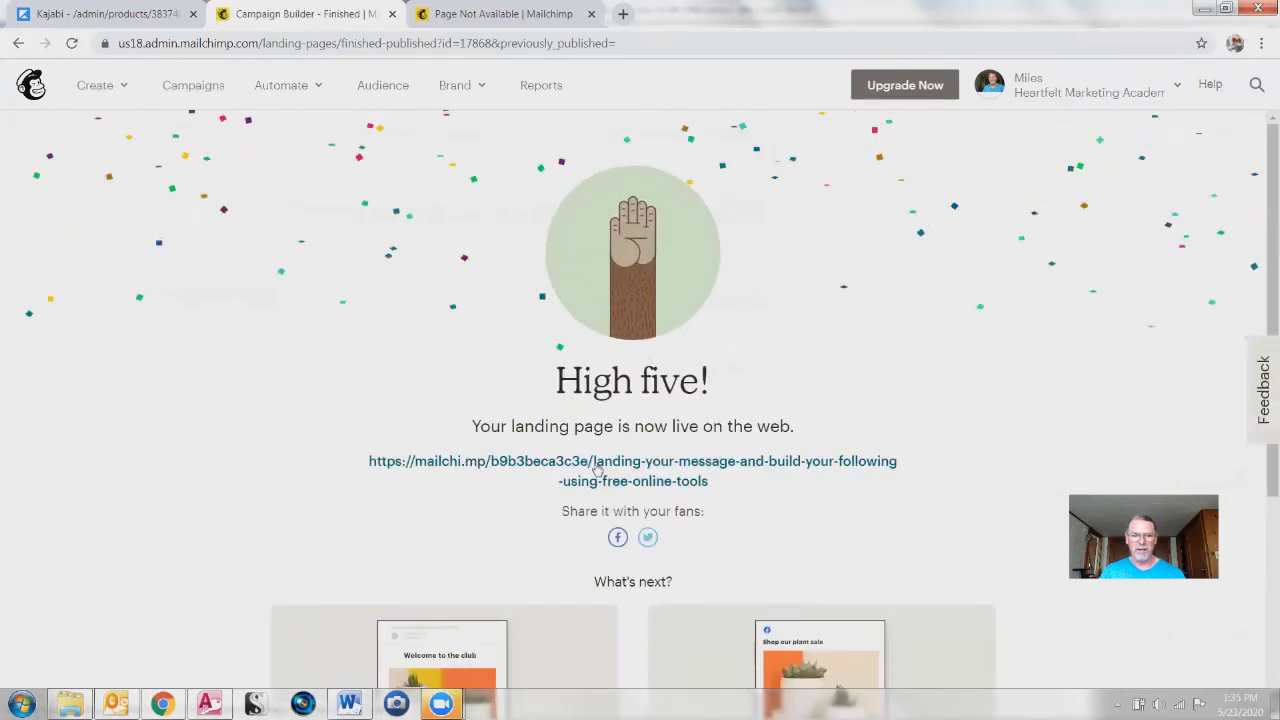
# Step: Select the live mailchi.mp URL on the High five page, then return to the 'Page Not Available' tab
pyautogui.moveTo(714, 487); pyautogui.dragTo(351, 467)
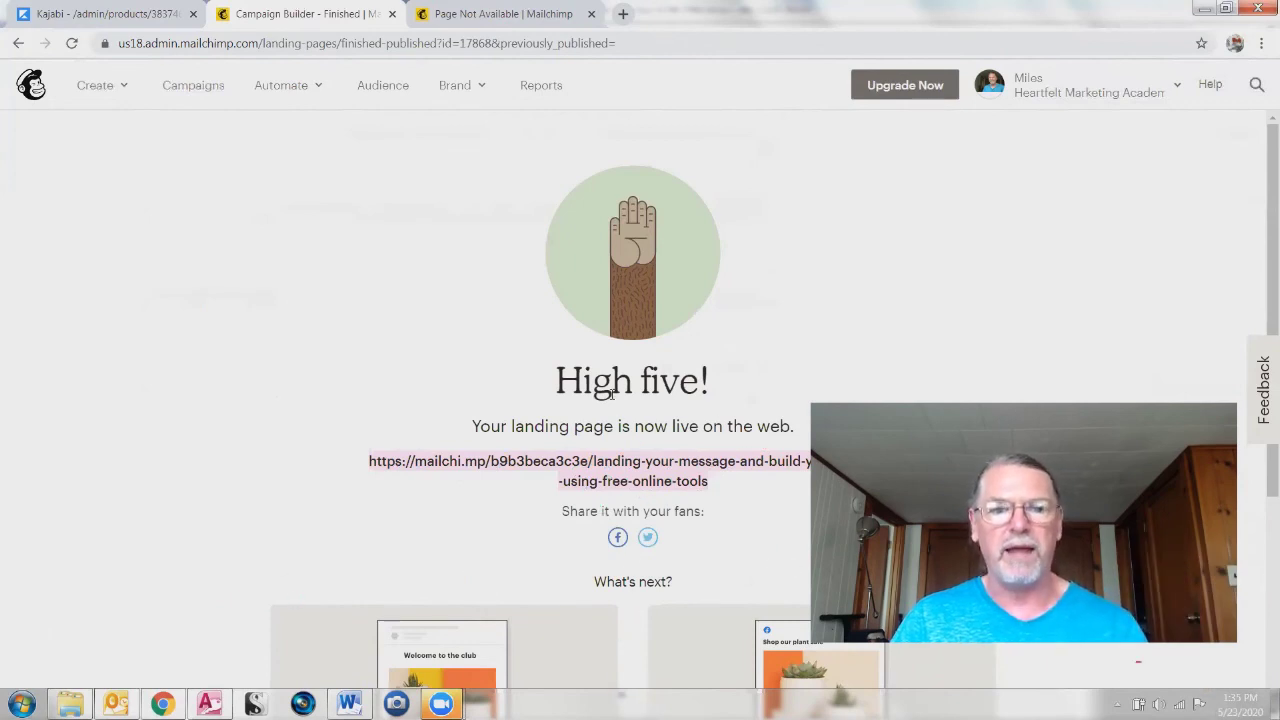
pyautogui.click(489, 16)
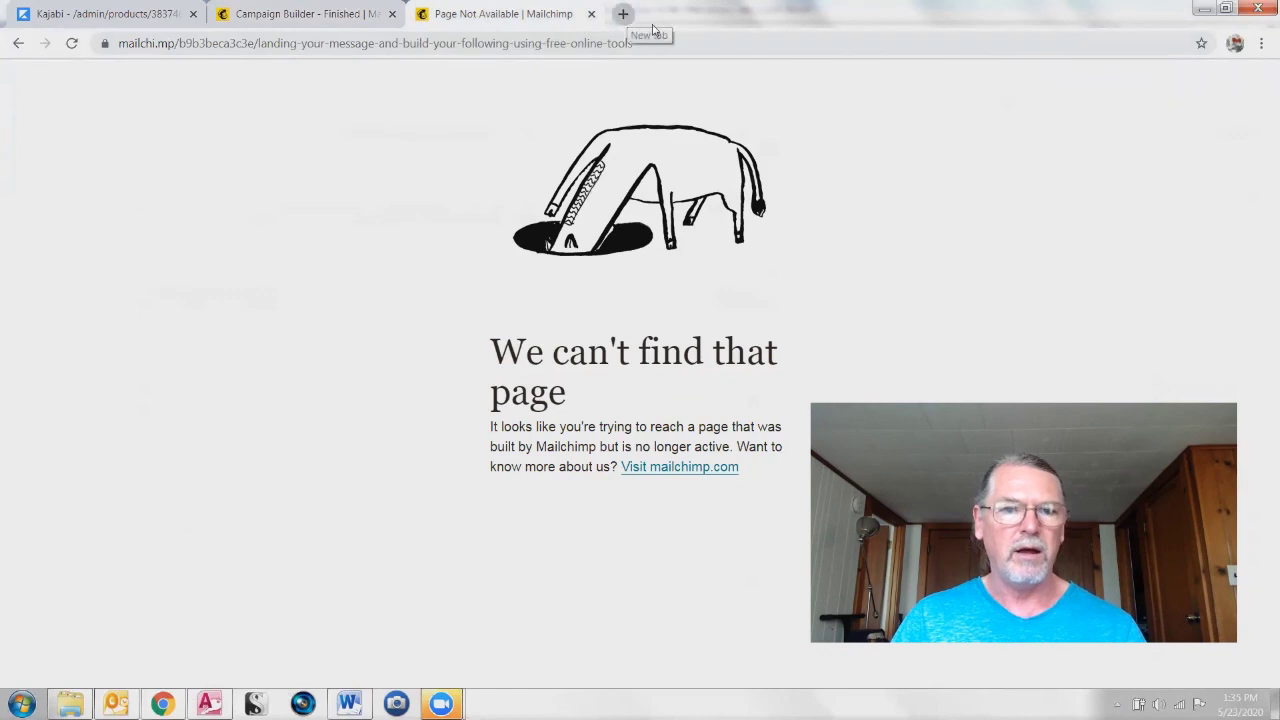
# Step: Reload the landing page address so the now-live page appears, and scroll to its signup form
pyautogui.click(683, 40)
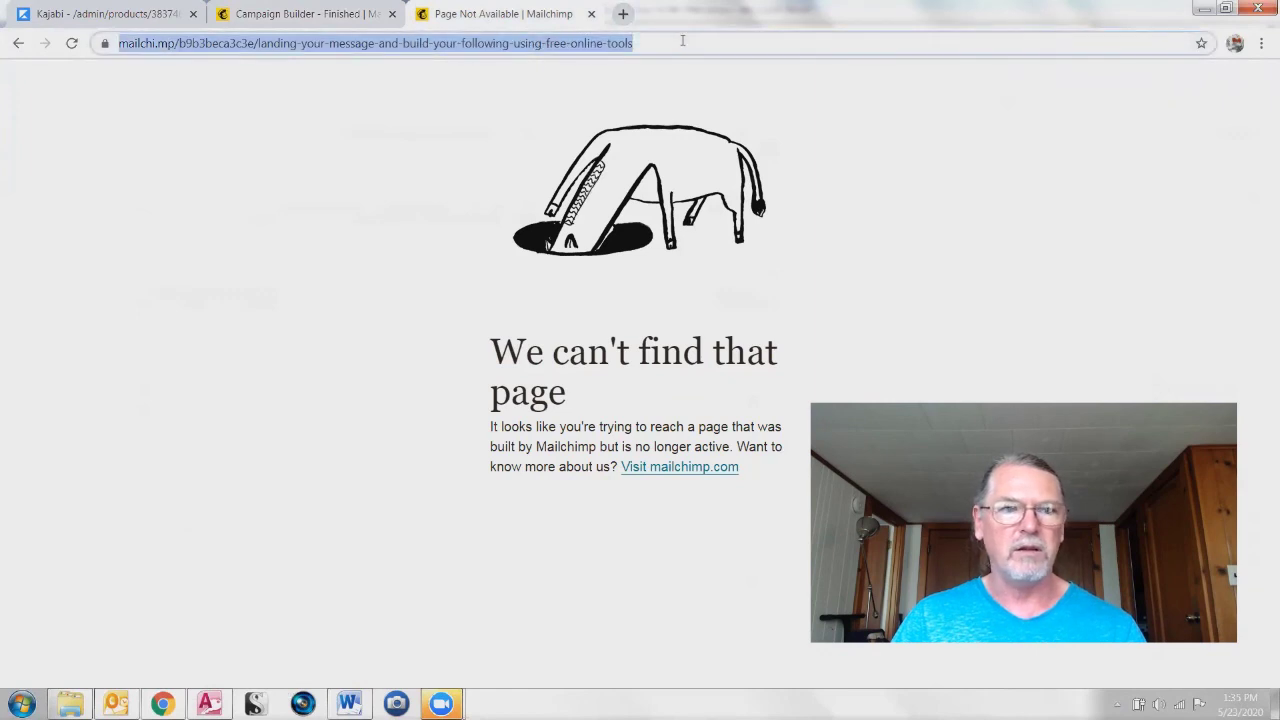
pyautogui.click(683, 43)
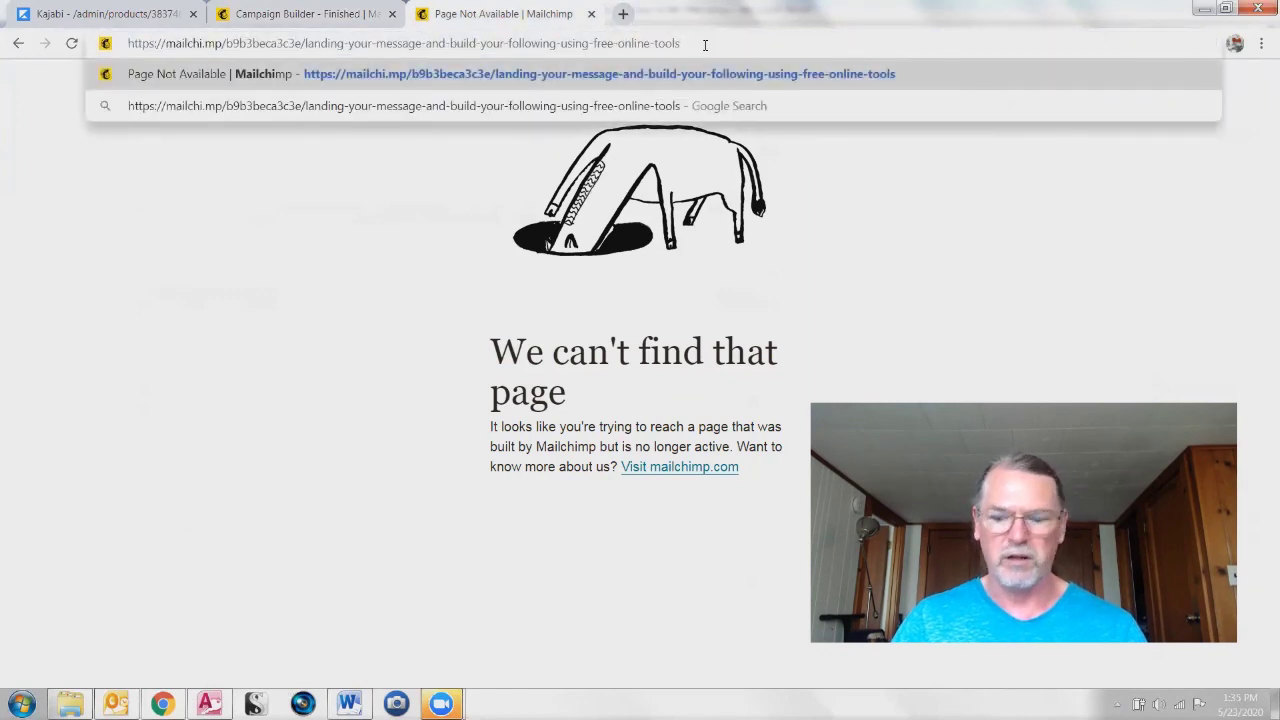
pyautogui.press('Return')
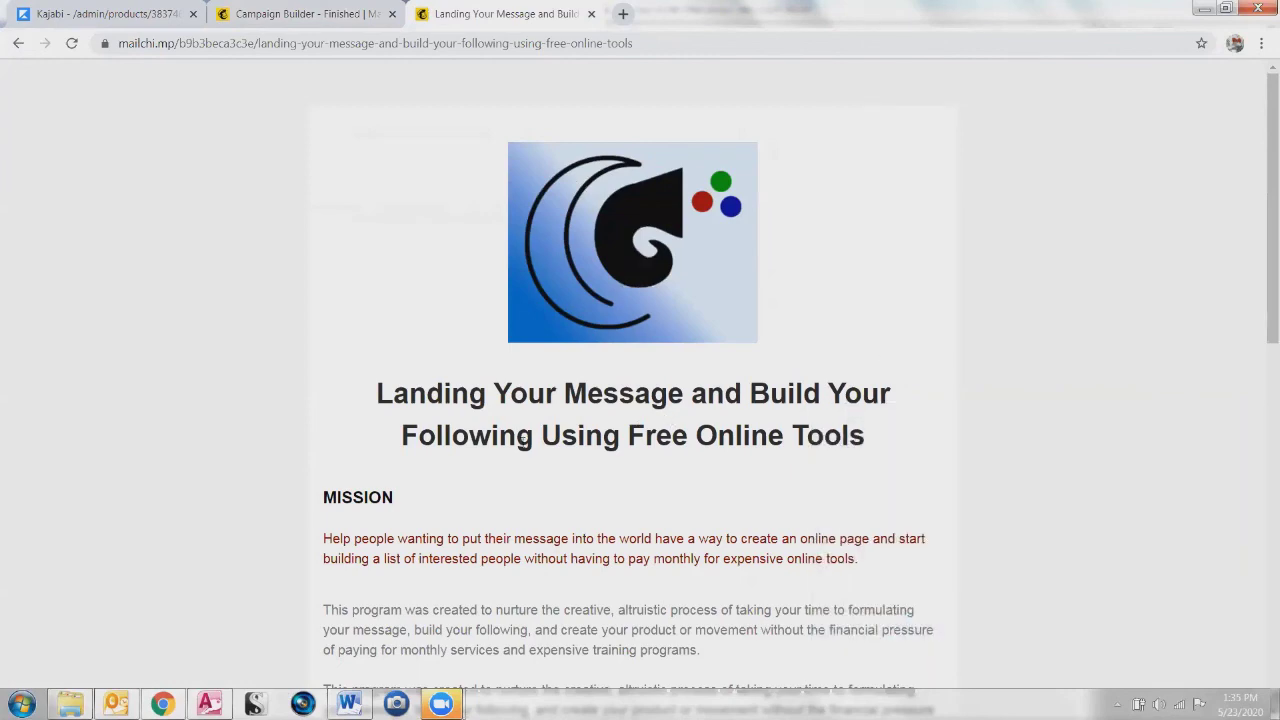
pyautogui.scroll(-6, 398, 558)
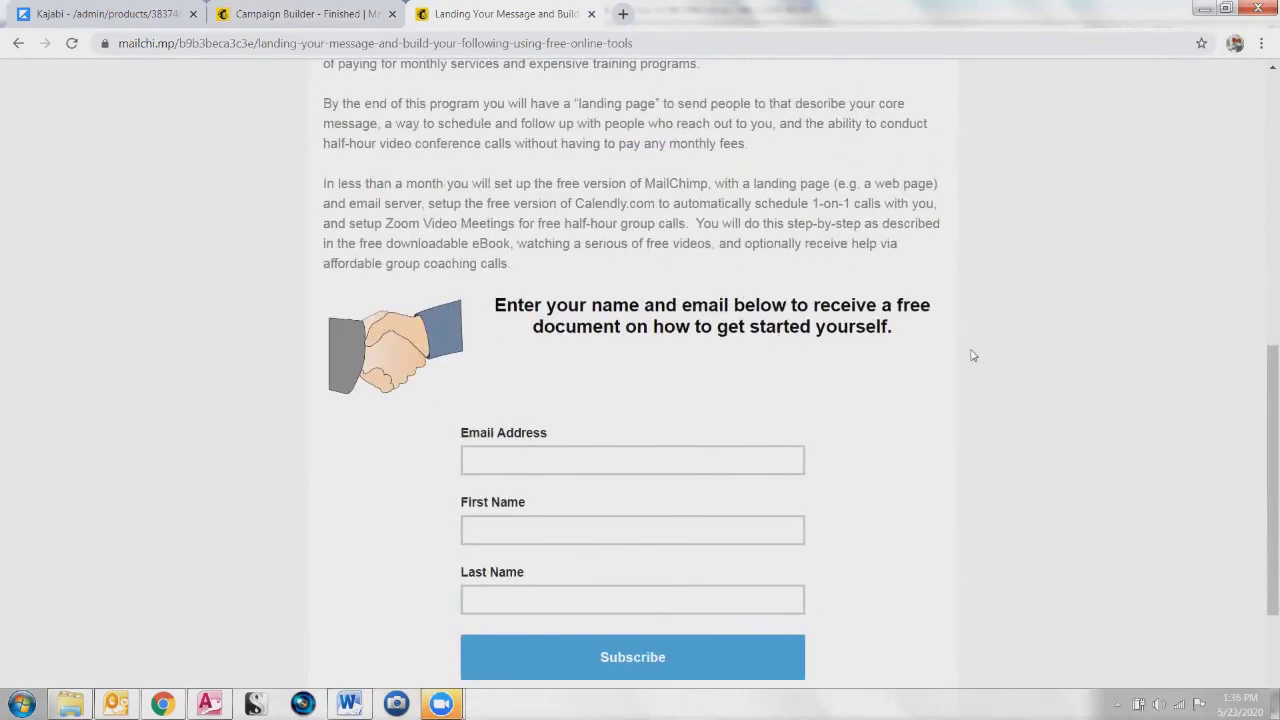
pyautogui.scroll(-2, 760, 475)
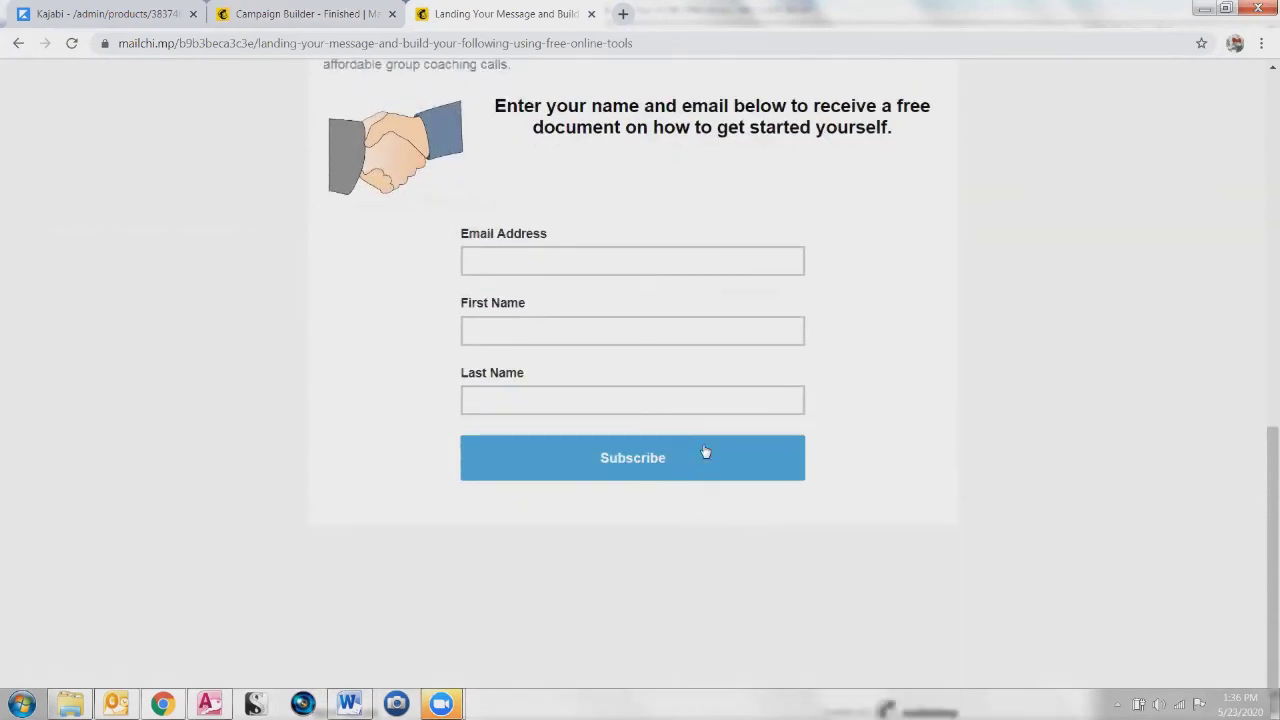
pyautogui.scroll(2, 705, 452)
# Step: Fill in a test email and first name, subscribe, and select the 'Success! You've been added' message
pyautogui.click(522, 408)
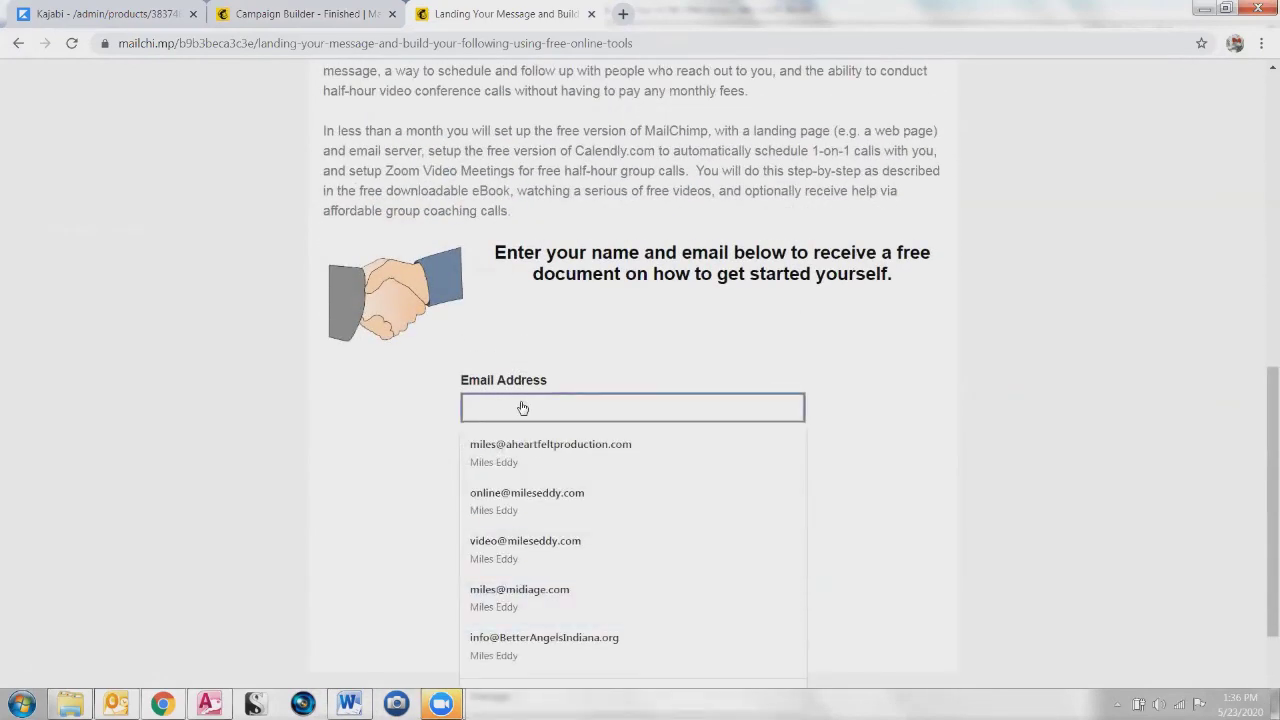
pyautogui.click(526, 414)
pyautogui.click(530, 415)
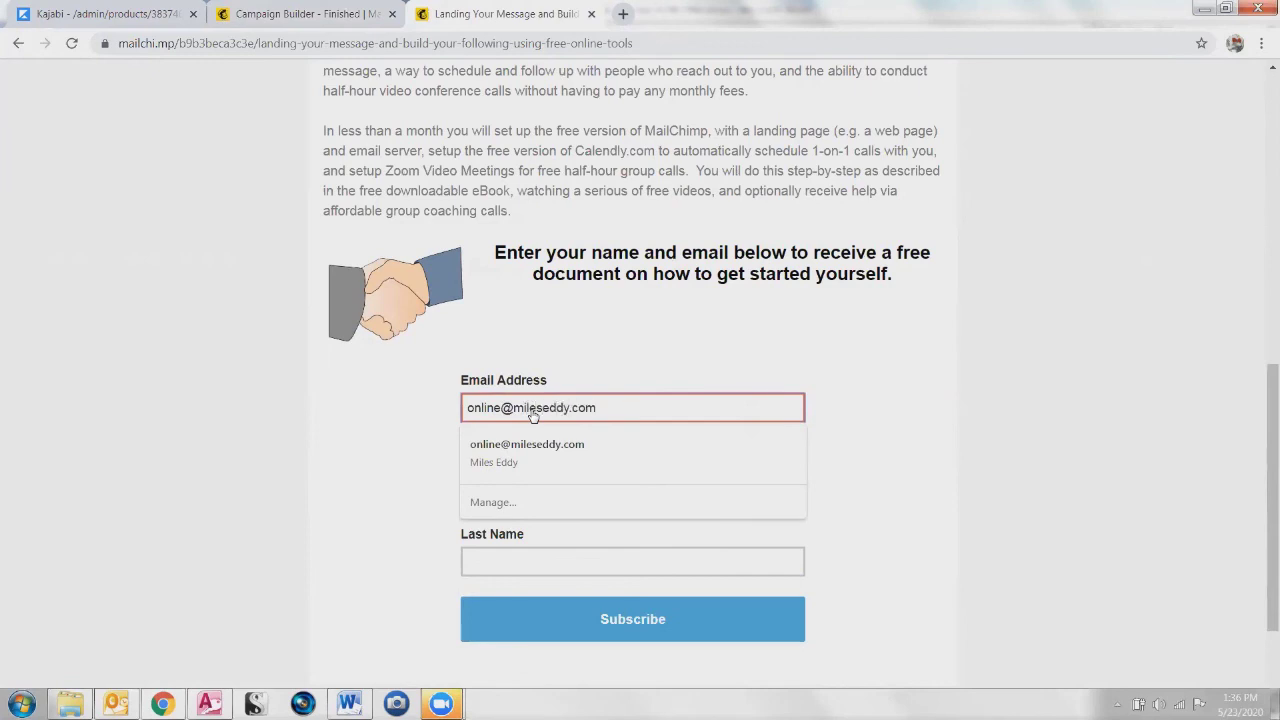
pyautogui.press('Tab')
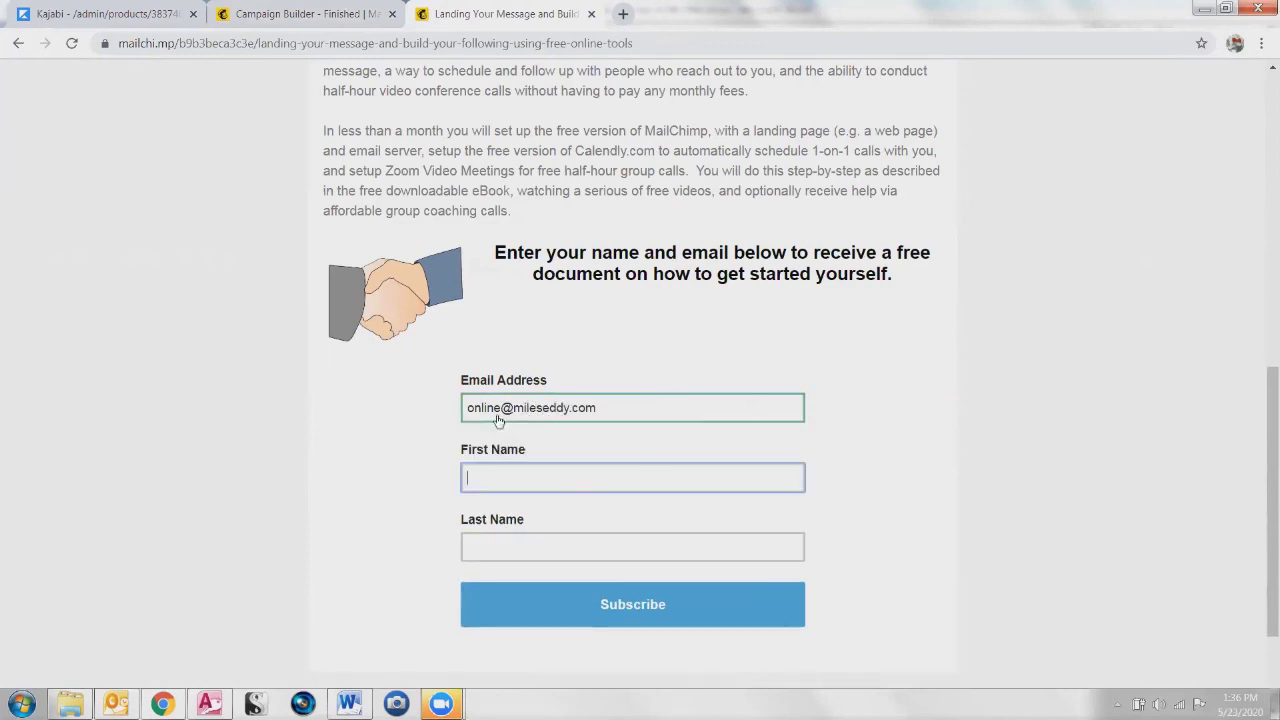
pyautogui.click(497, 479)
pyautogui.write('Miles')
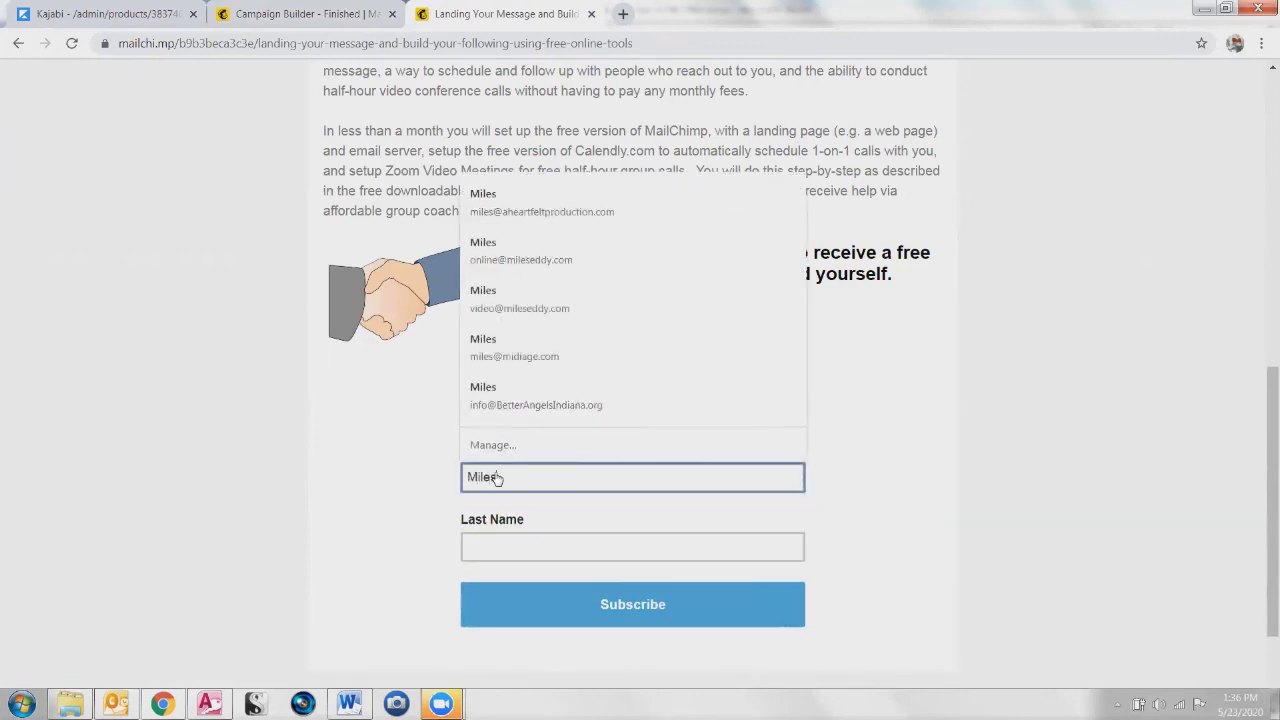
pyautogui.press('Tab')
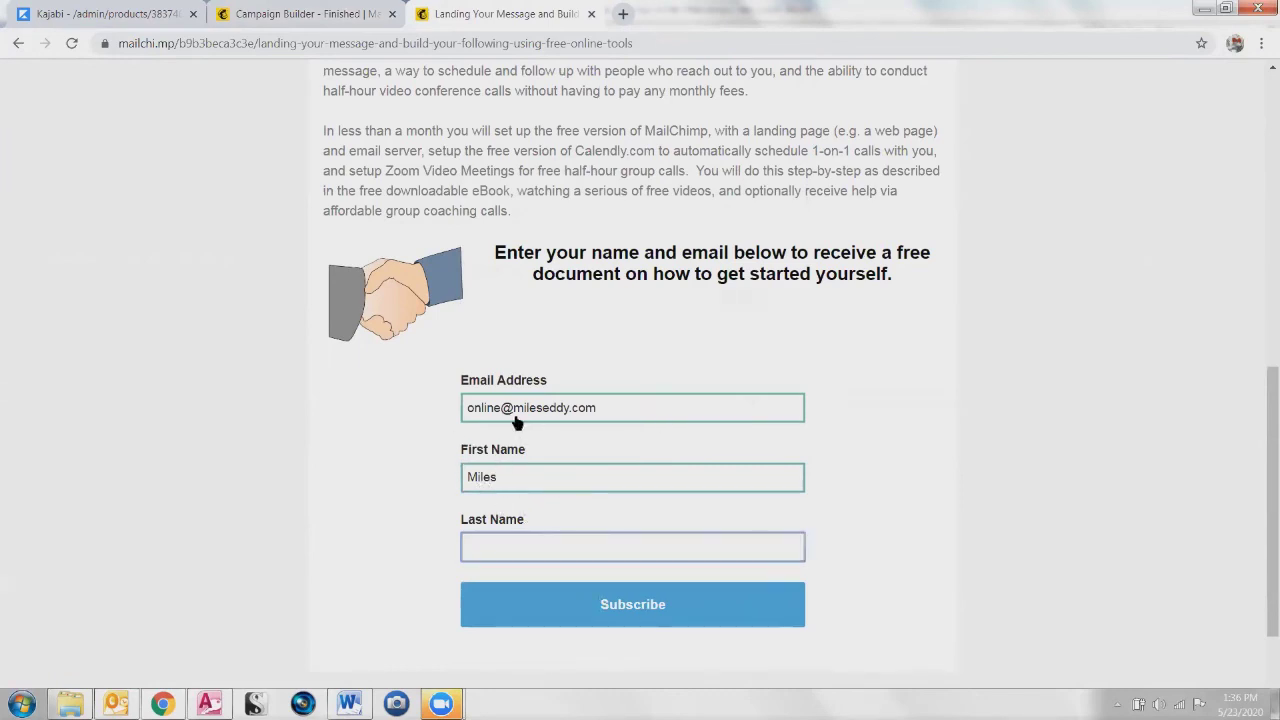
pyautogui.click(636, 616)
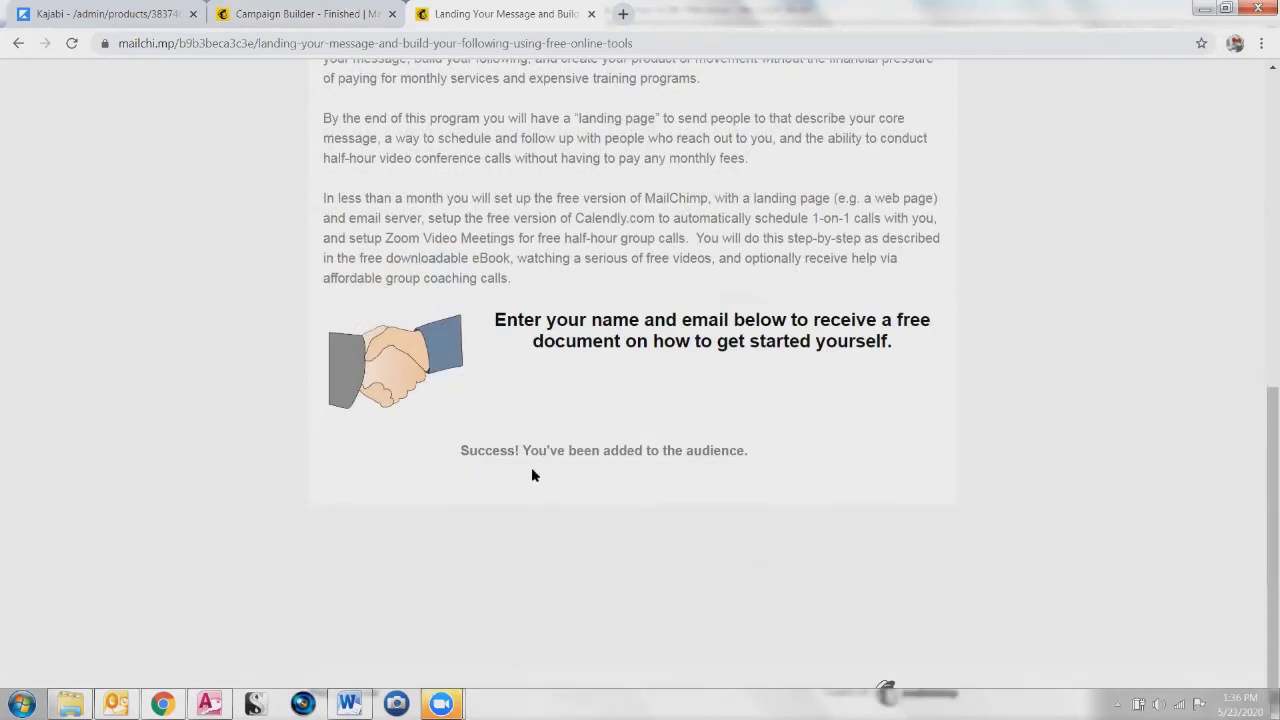
pyautogui.moveTo(456, 458); pyautogui.dragTo(806, 458)
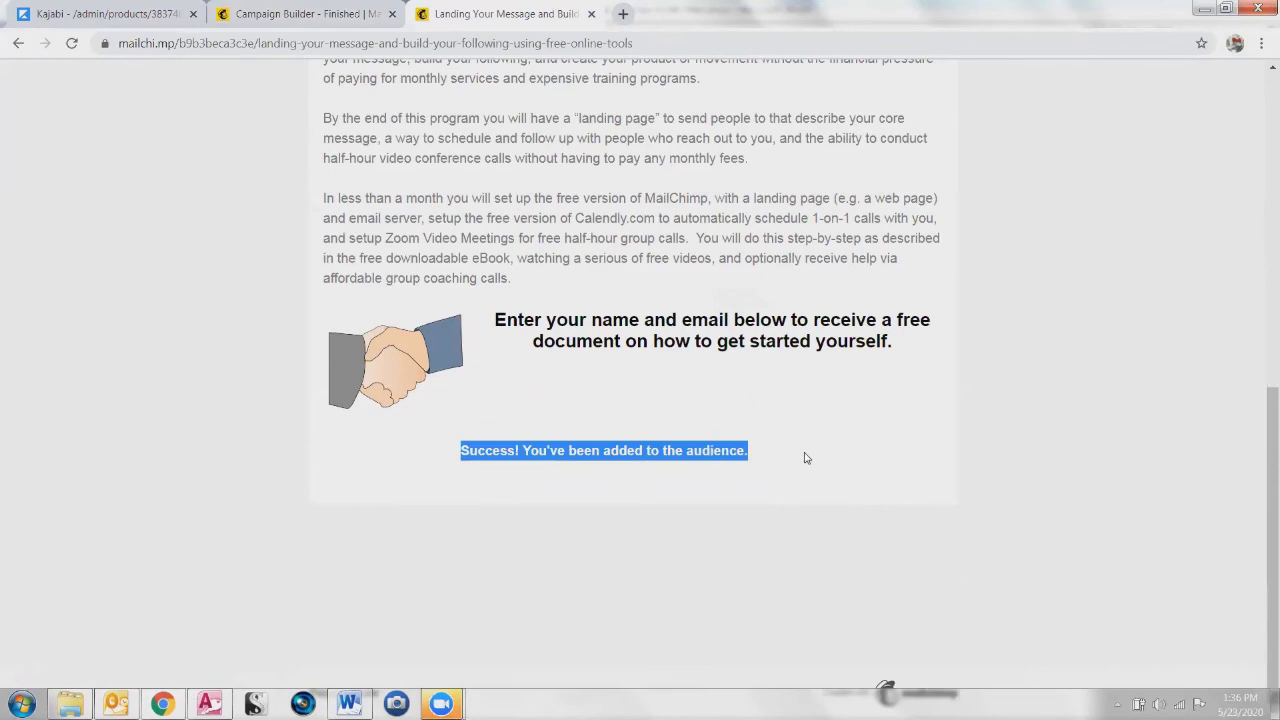